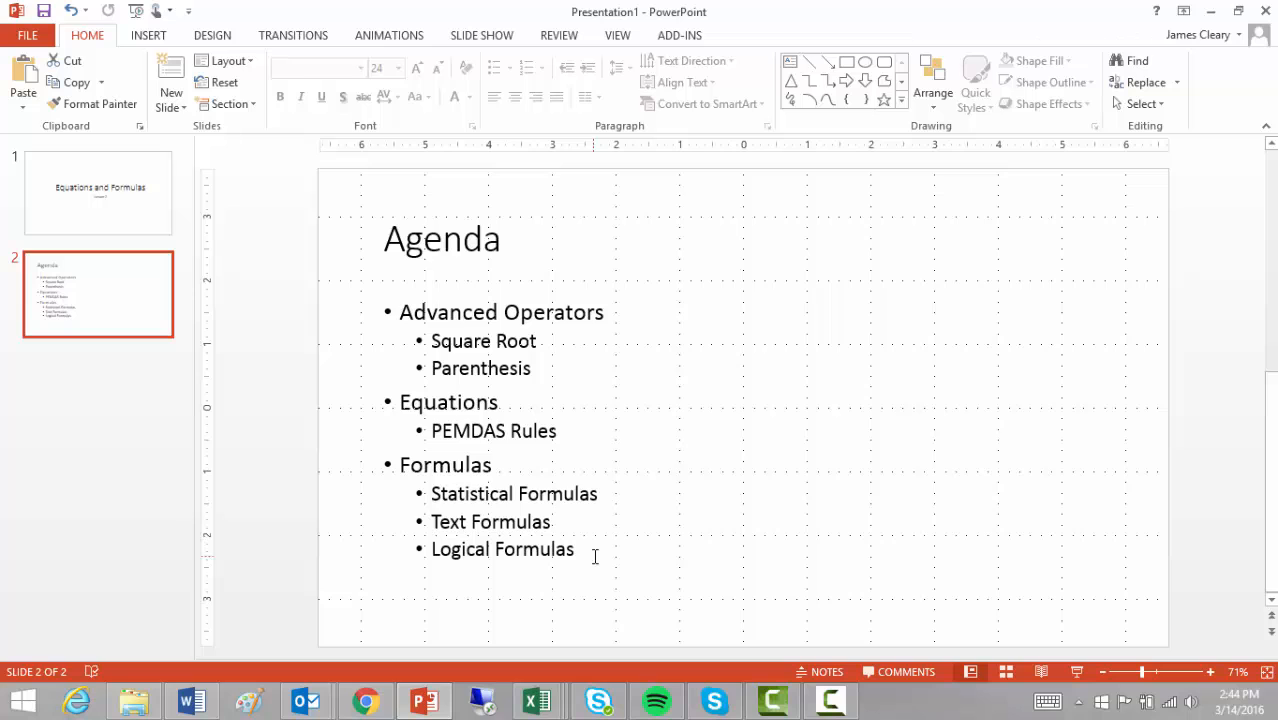
- Switch to the Energy of a Pendulum Data2 workbook and enter 3 in A11
click(539, 703)
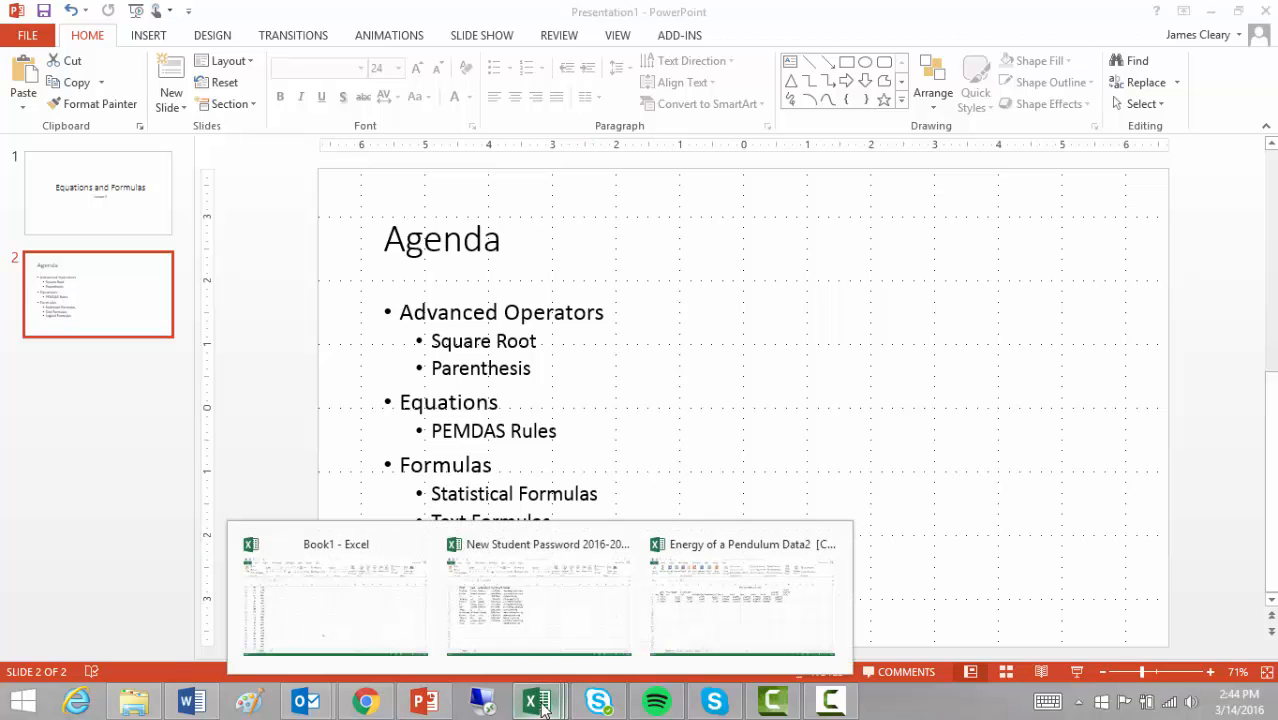
click(691, 634)
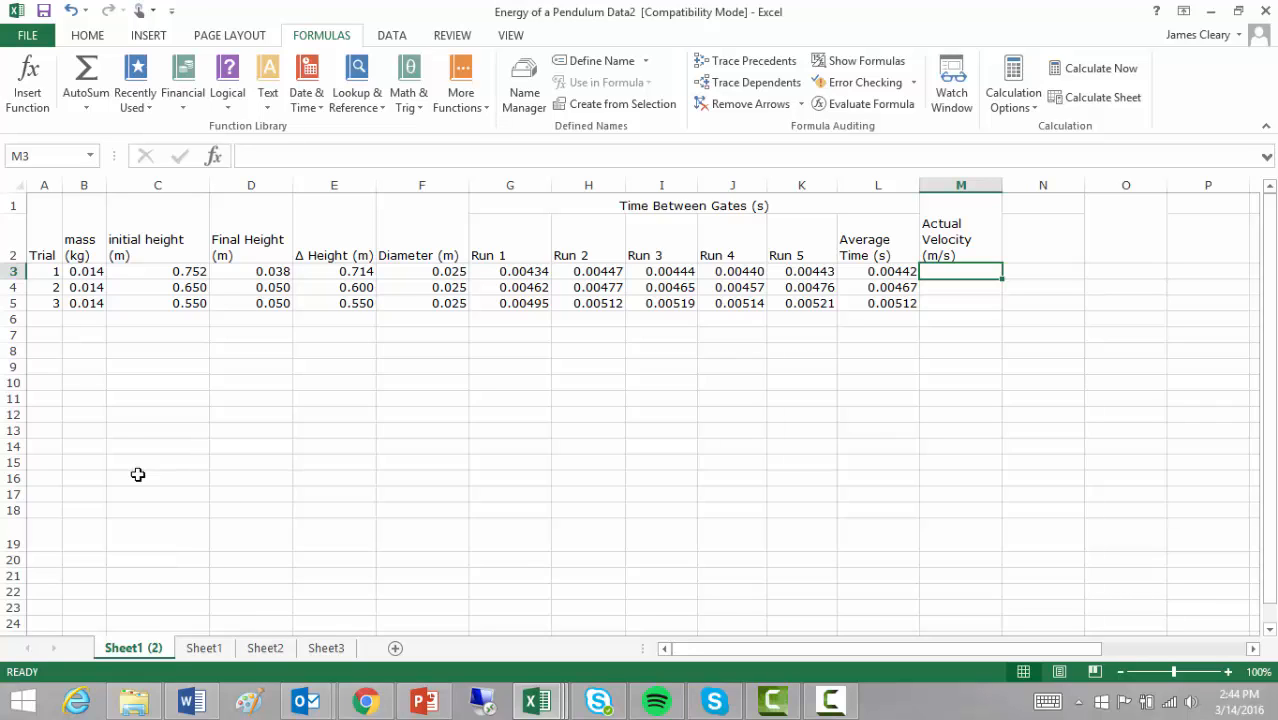
click(54, 397)
text(3)
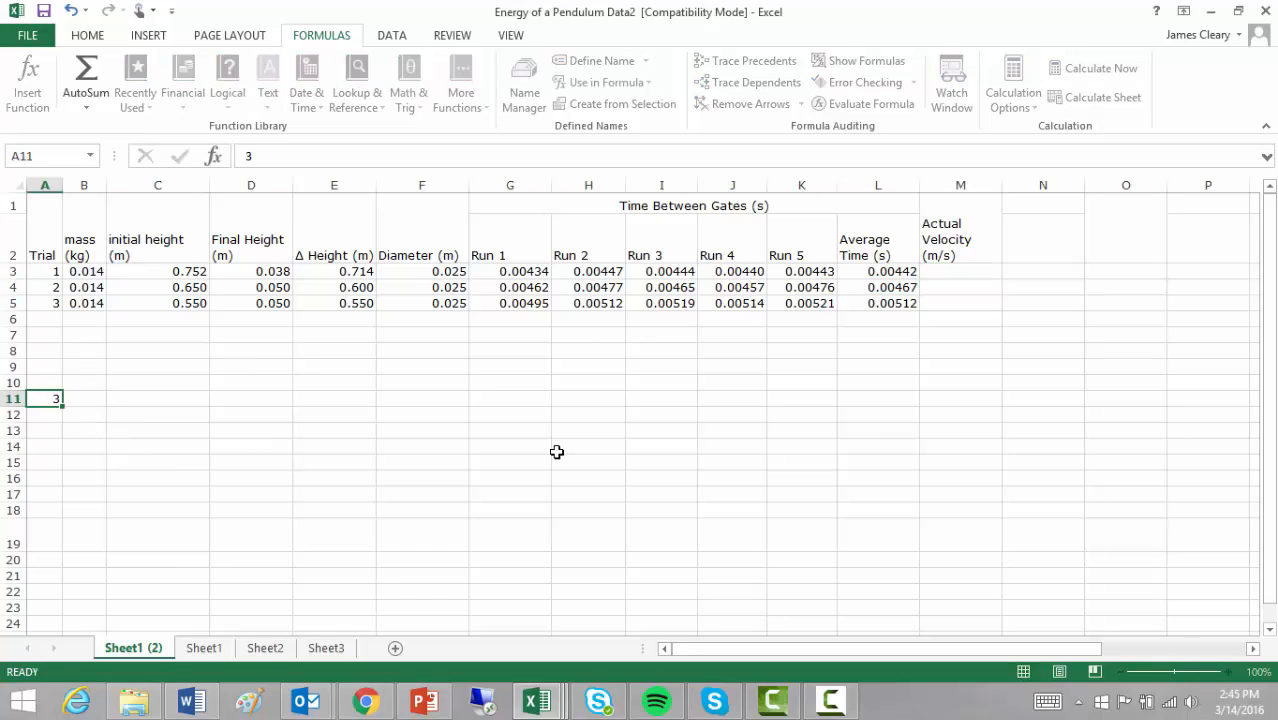
key(Return)
- Enter 5 in A12 and begin a formula in A13
text(5)
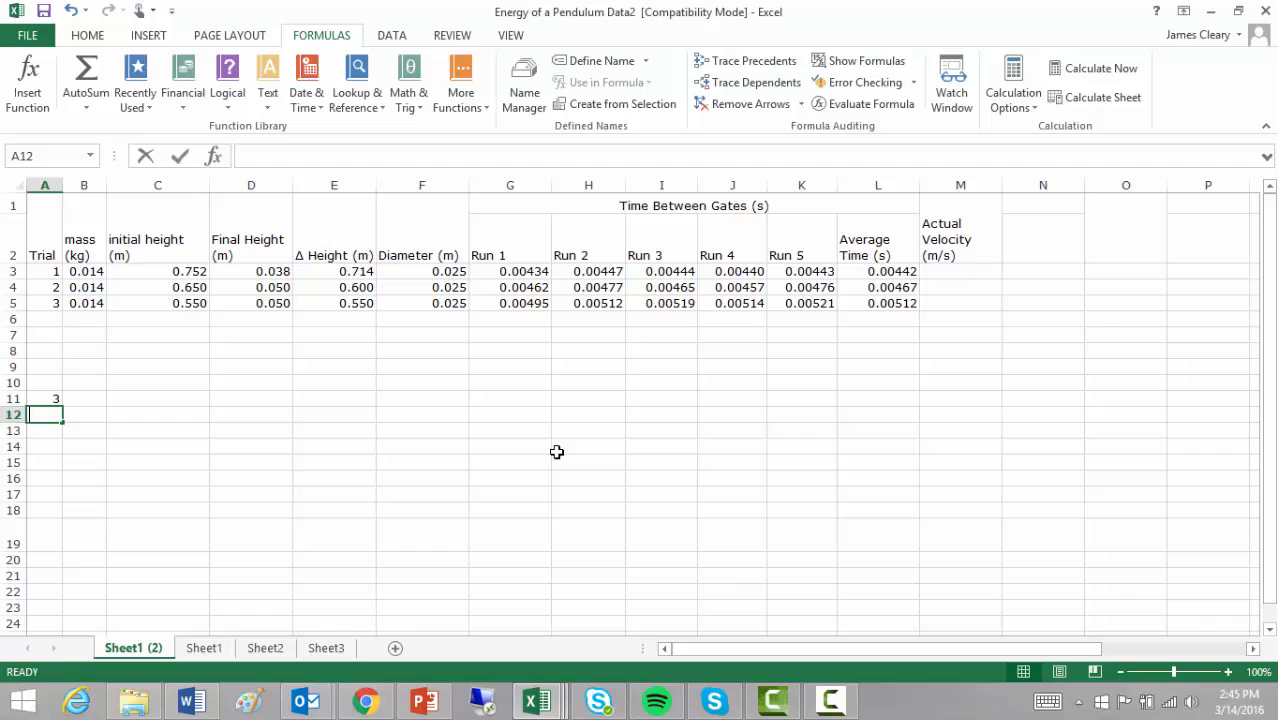
key(Return)
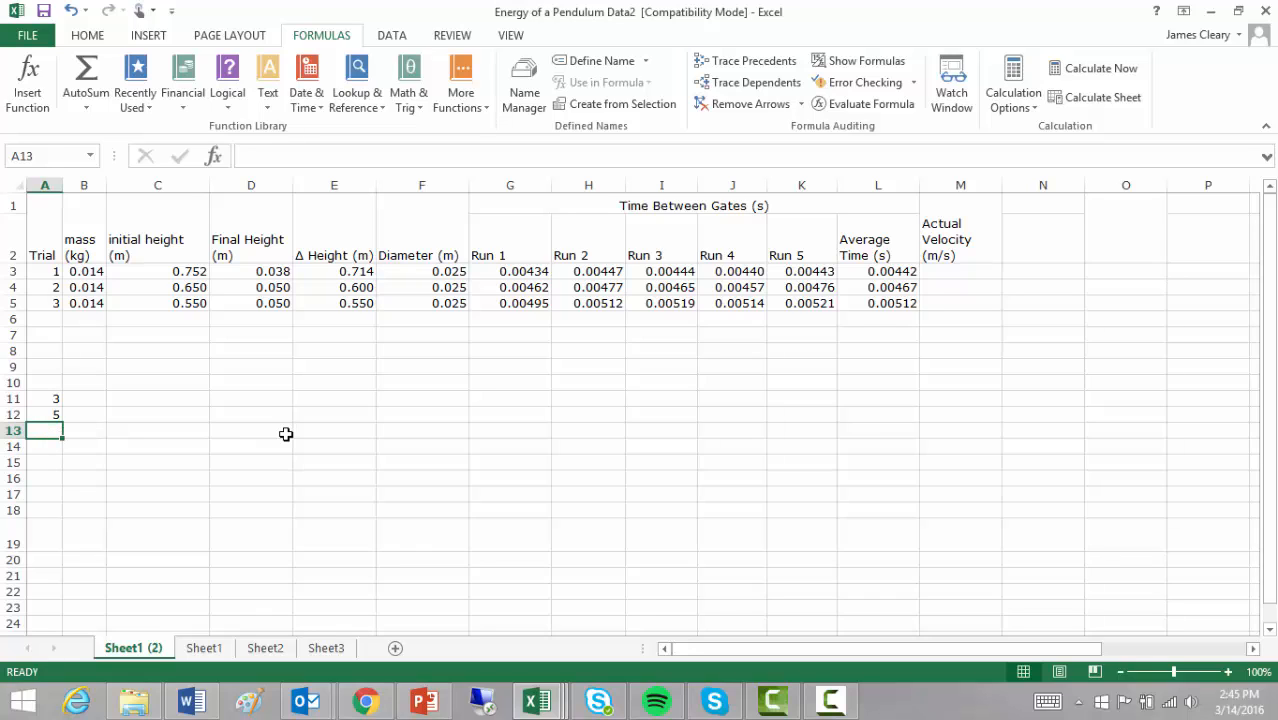
text(=)
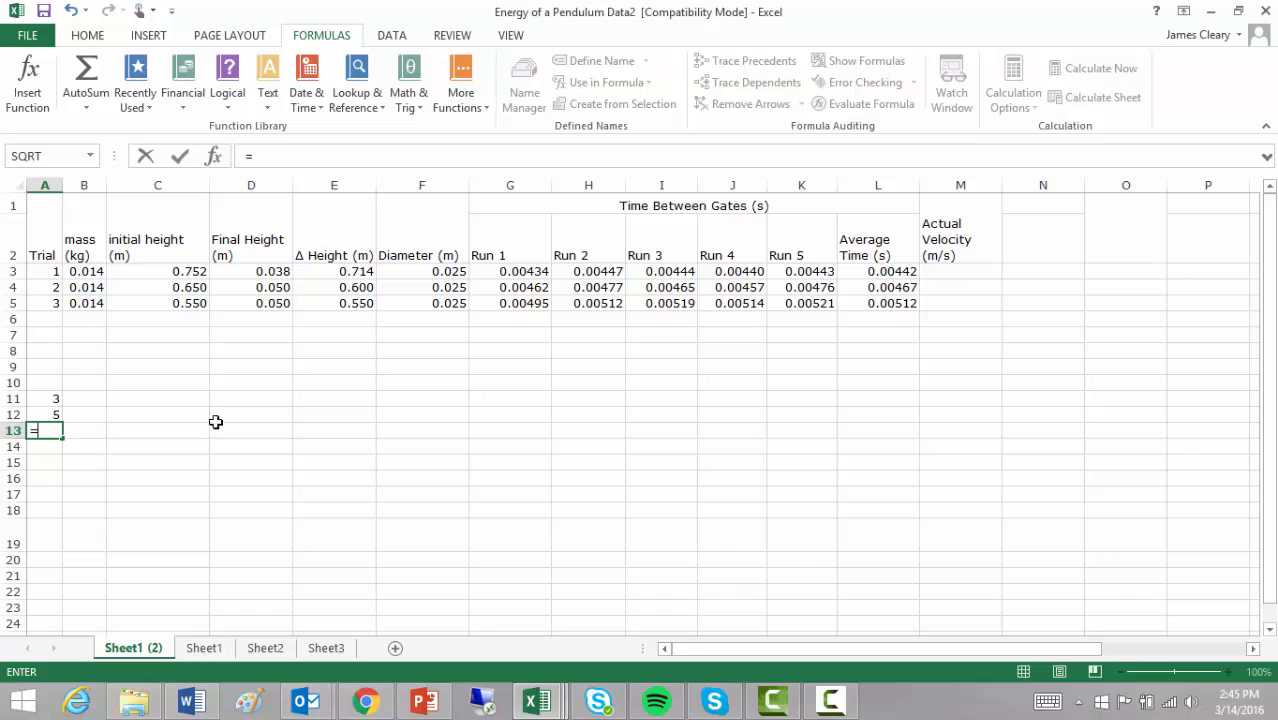
- Complete =A11+A12 in A13 so it shows 8, then reselect A13
click(51, 397)
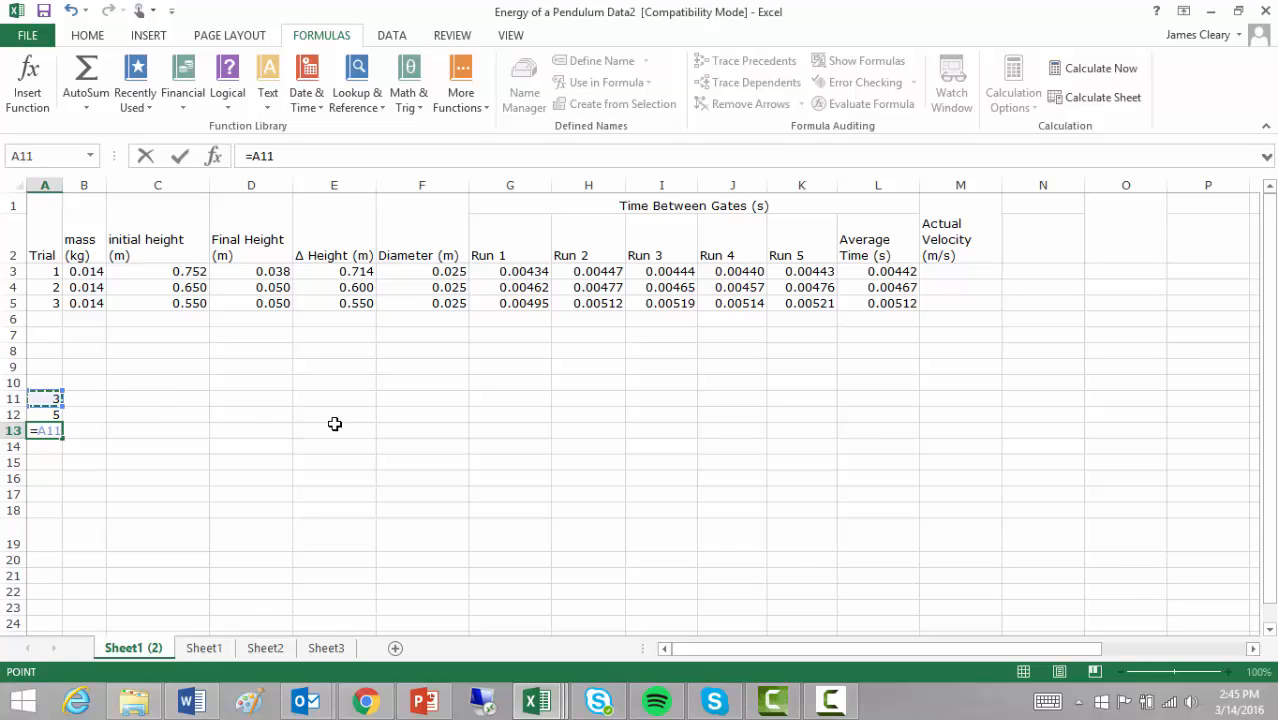
text(+)
click(45, 414)
key(Return)
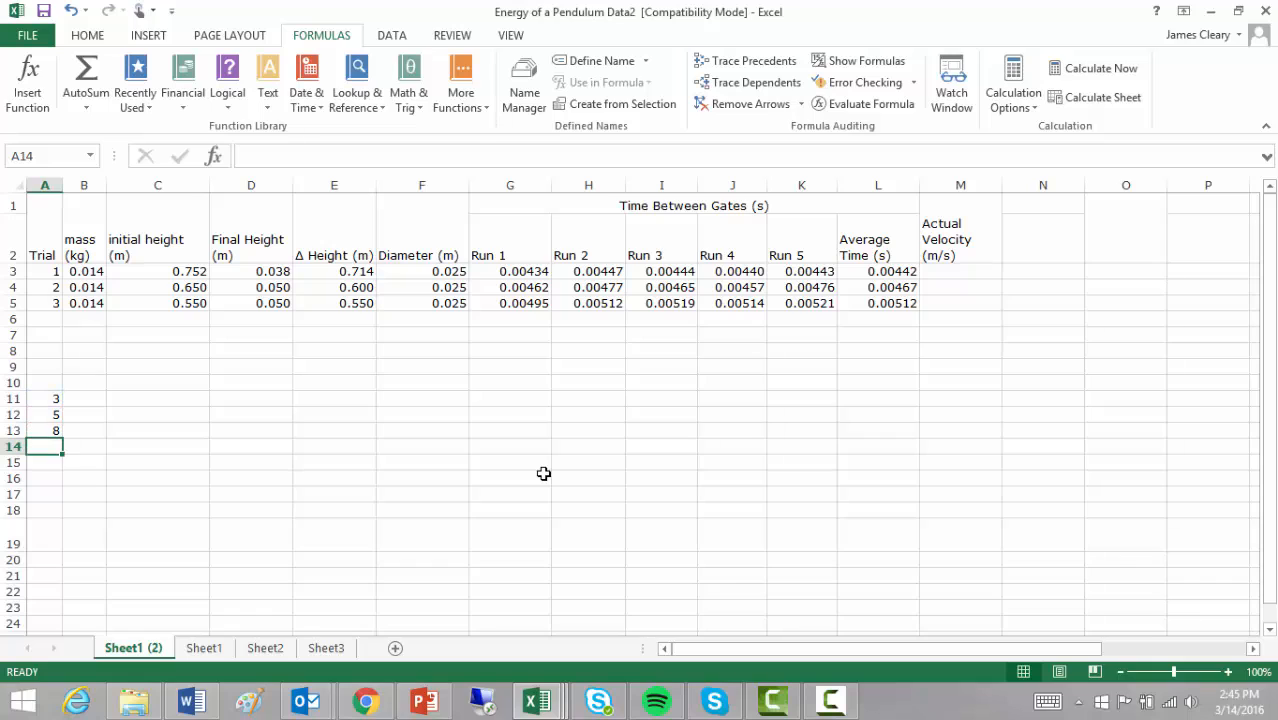
key(Up)
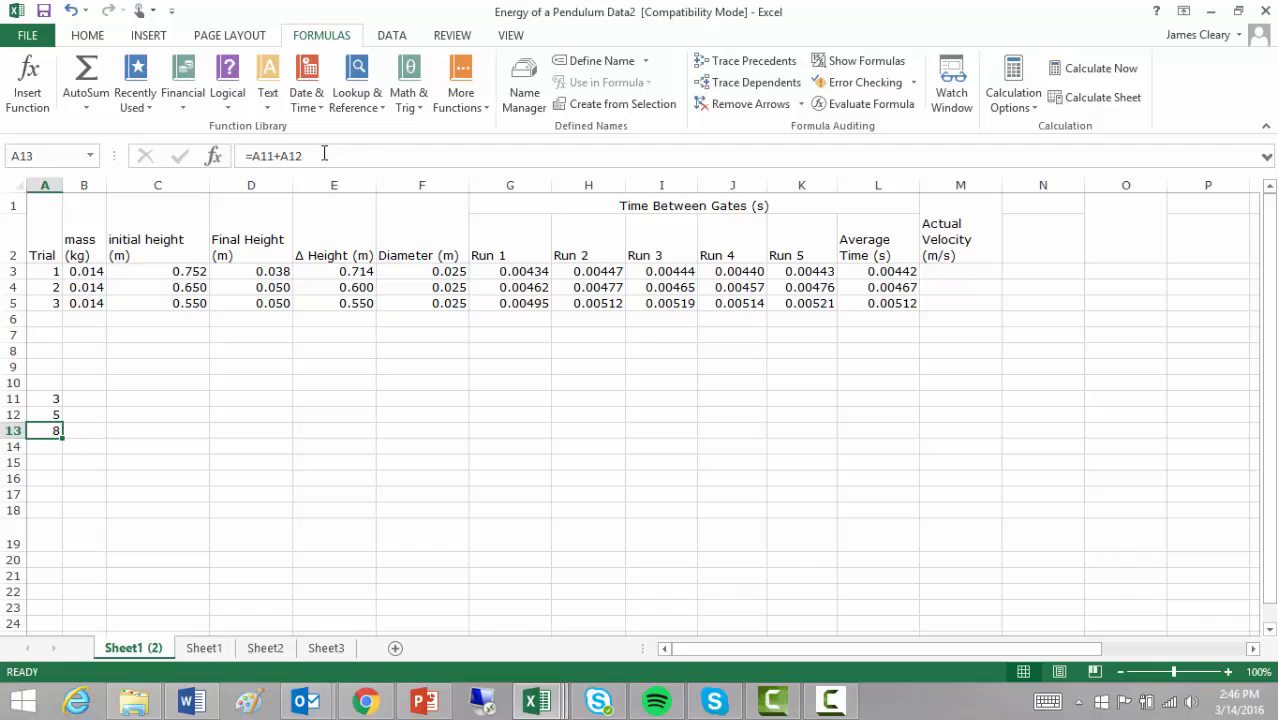
- Replace A13's formula with =A11^A12, giving 243
triple_click(331, 155)
key(BackSpace)
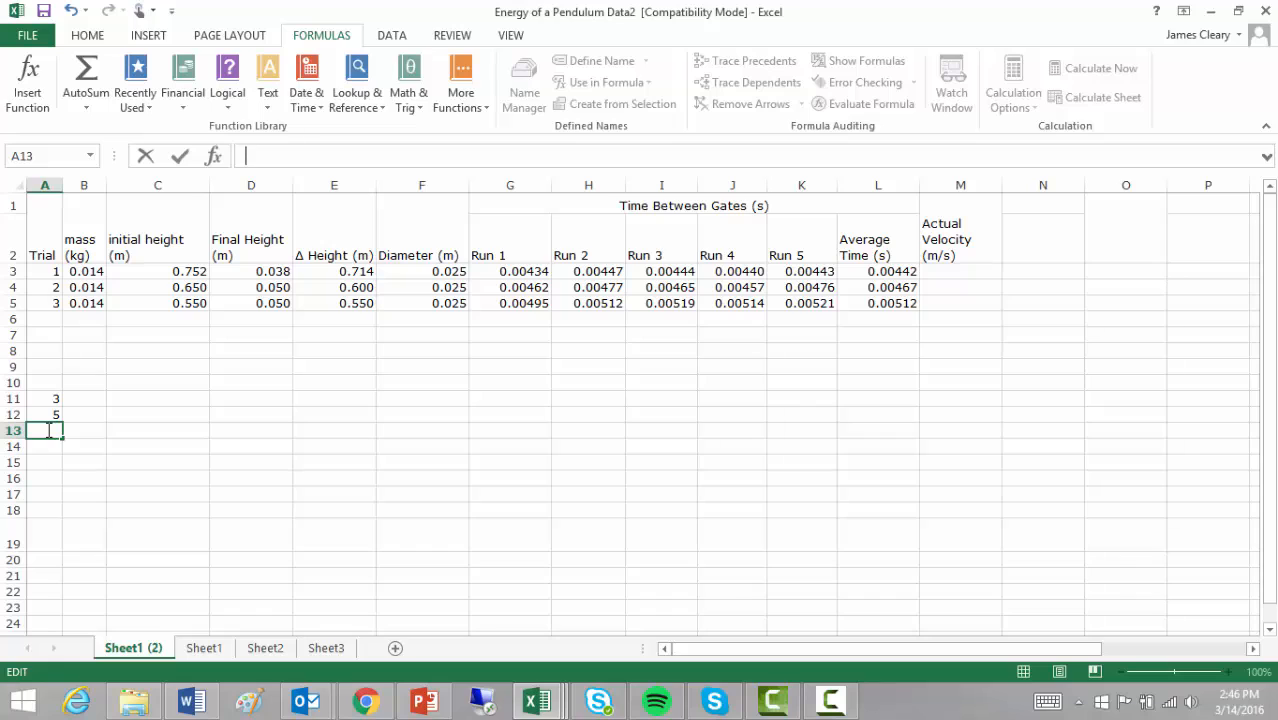
text(=)
click(41, 399)
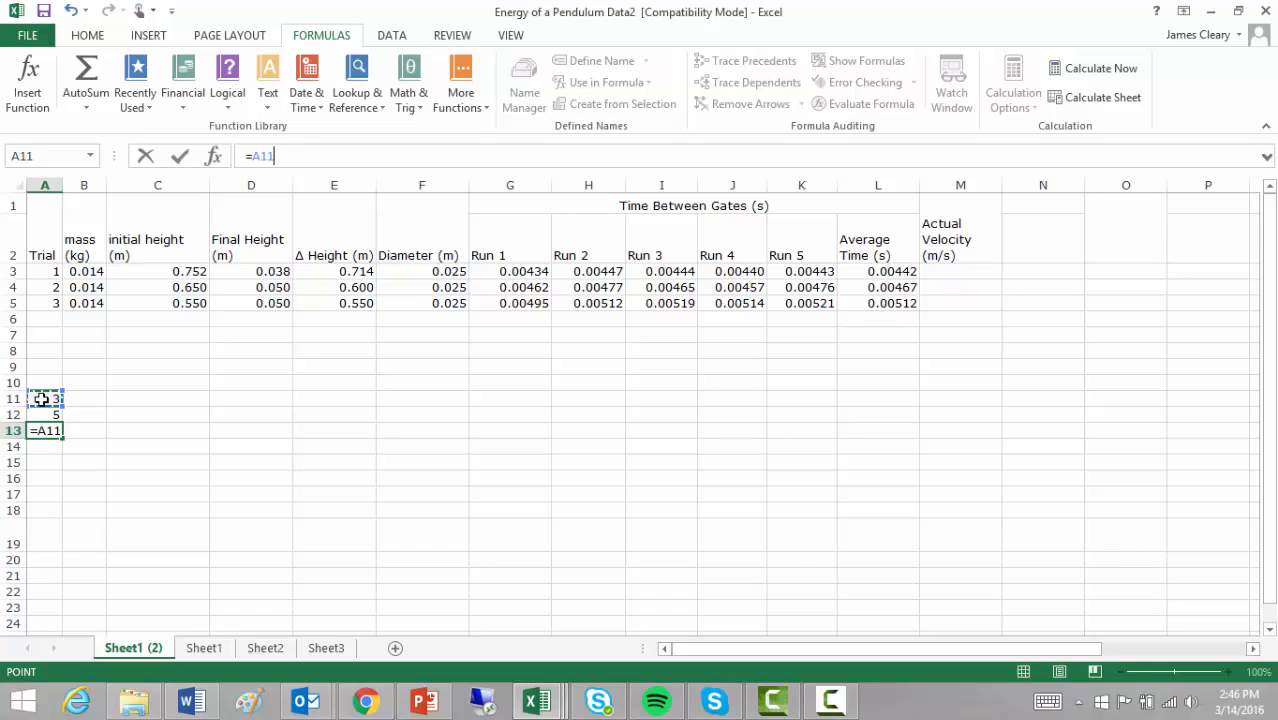
text(^)
click(52, 414)
key(Return)
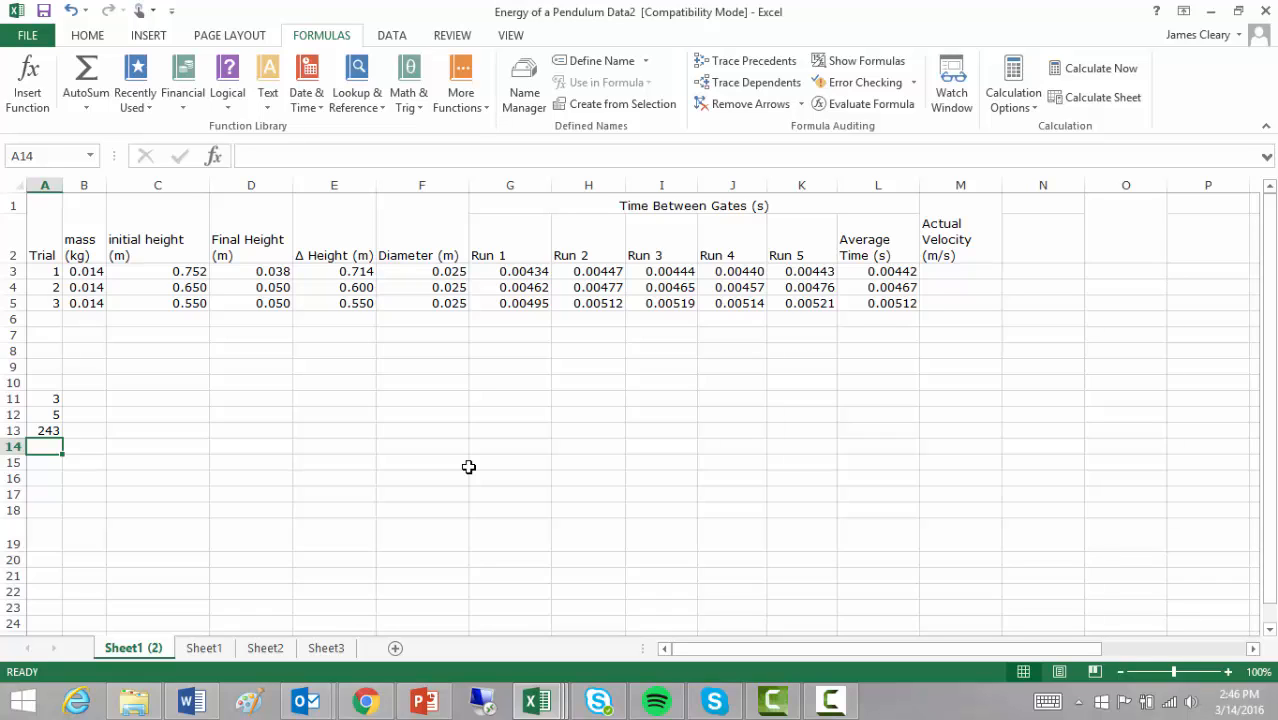
- Clear A11:A13 and return to the PowerPoint presentation
drag(43, 400, 44, 431)
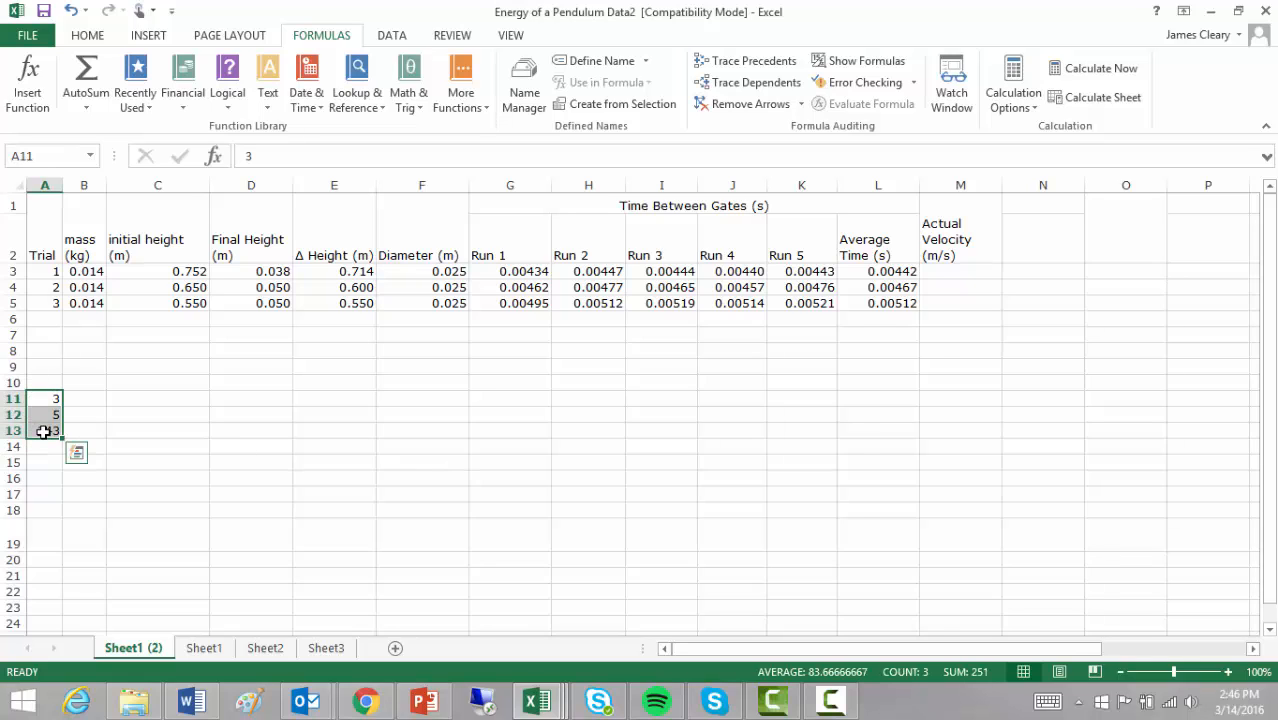
key(Delete)
click(424, 700)
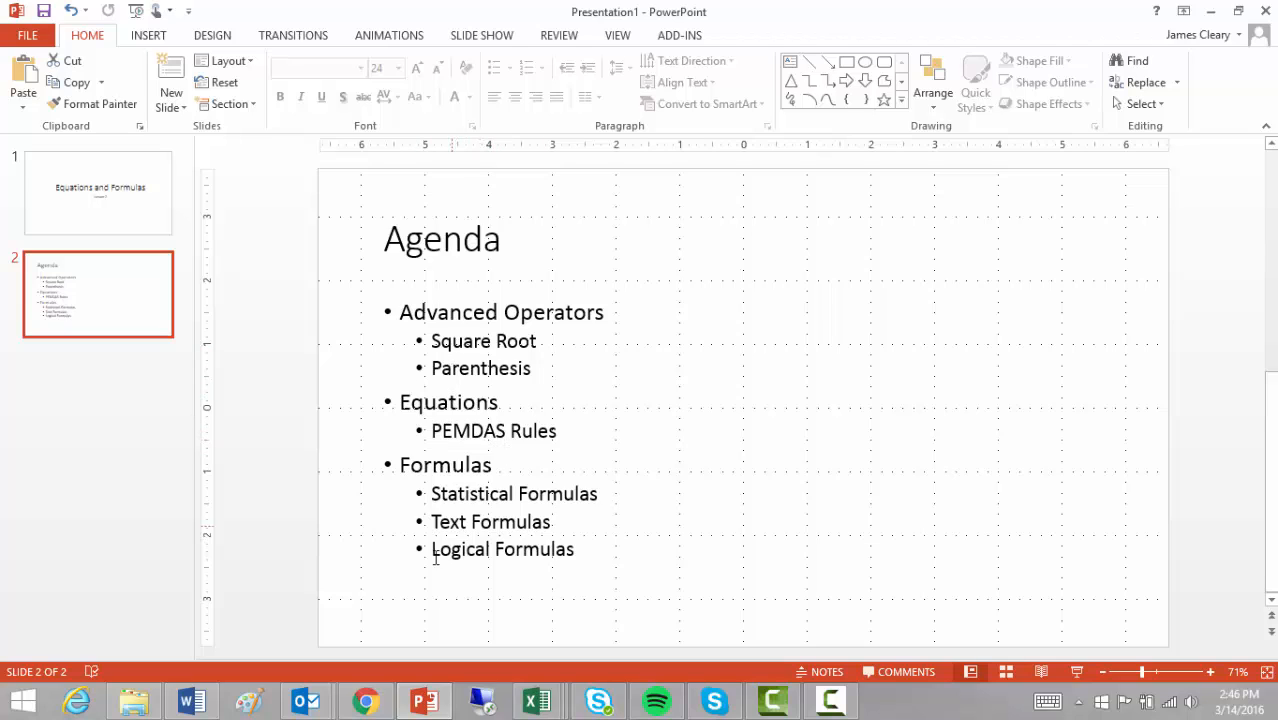
- Bring the Energy of a Pendulum Data2 workbook back from the taskbar
mouse_move(540, 705)
click(675, 608)
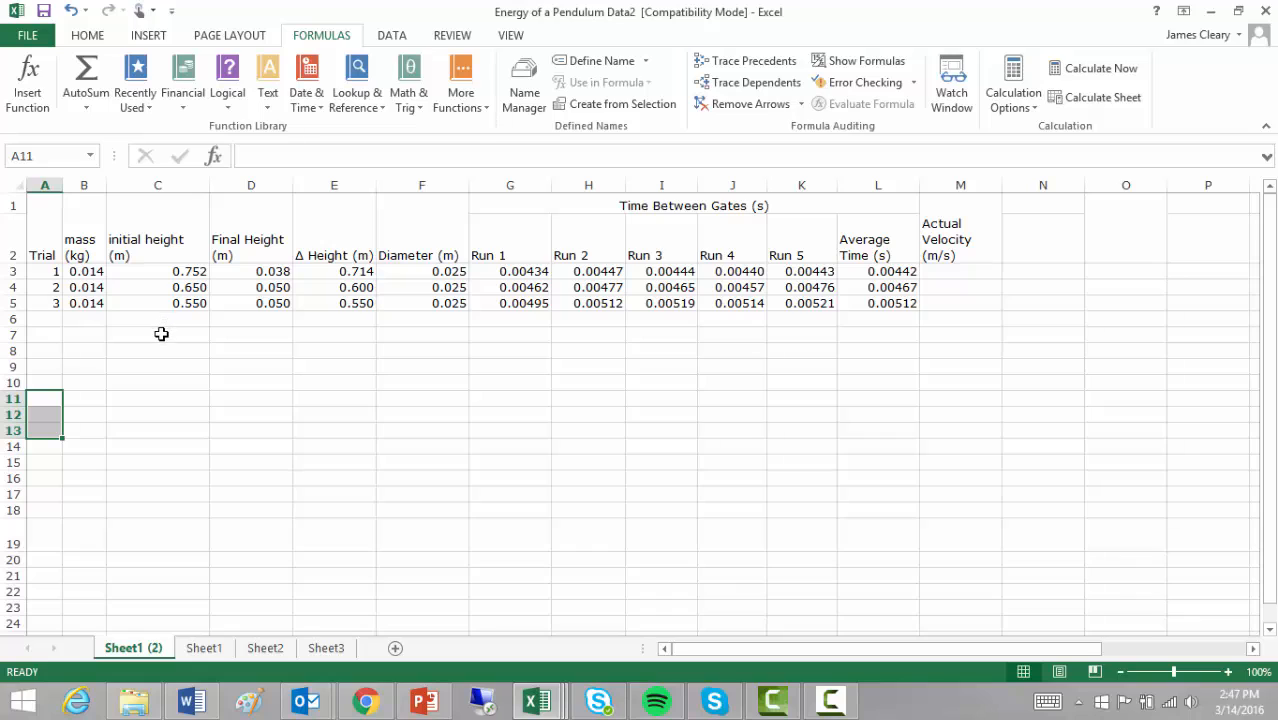
- Enter =C3+C4+C5/3 in C6, which displays 1.585333333, then reselect C6
click(163, 320)
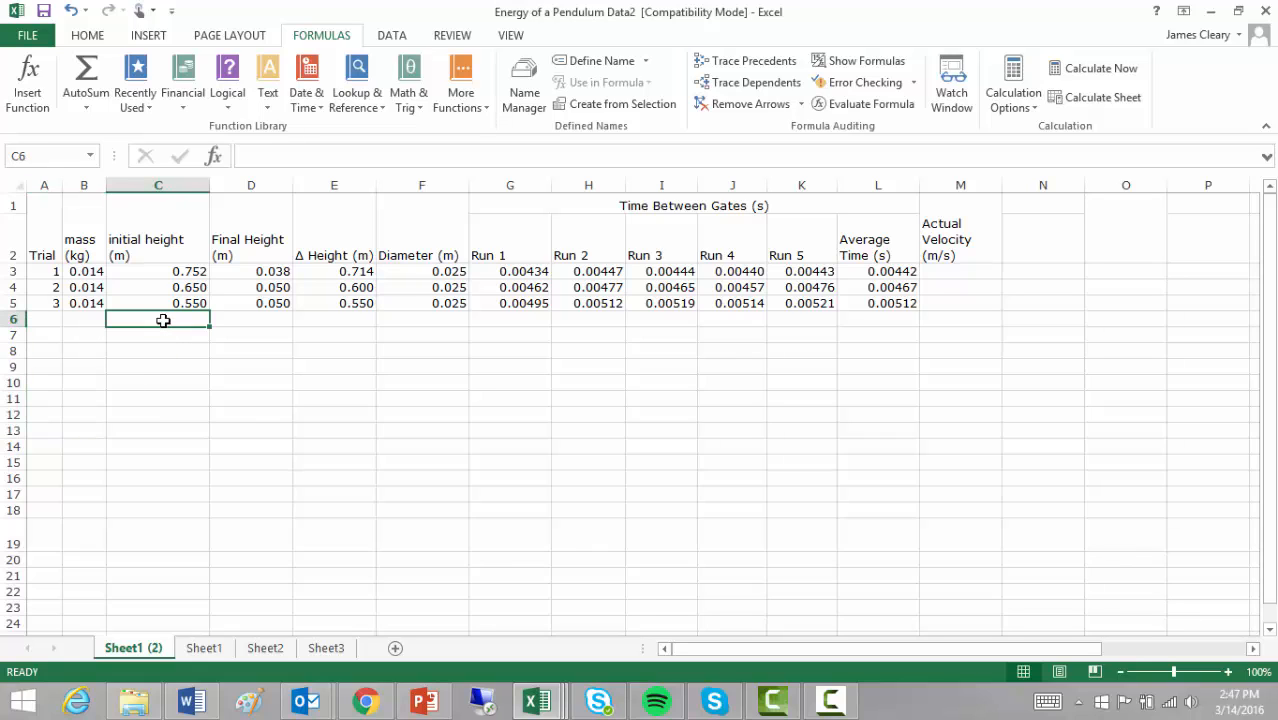
text(=)
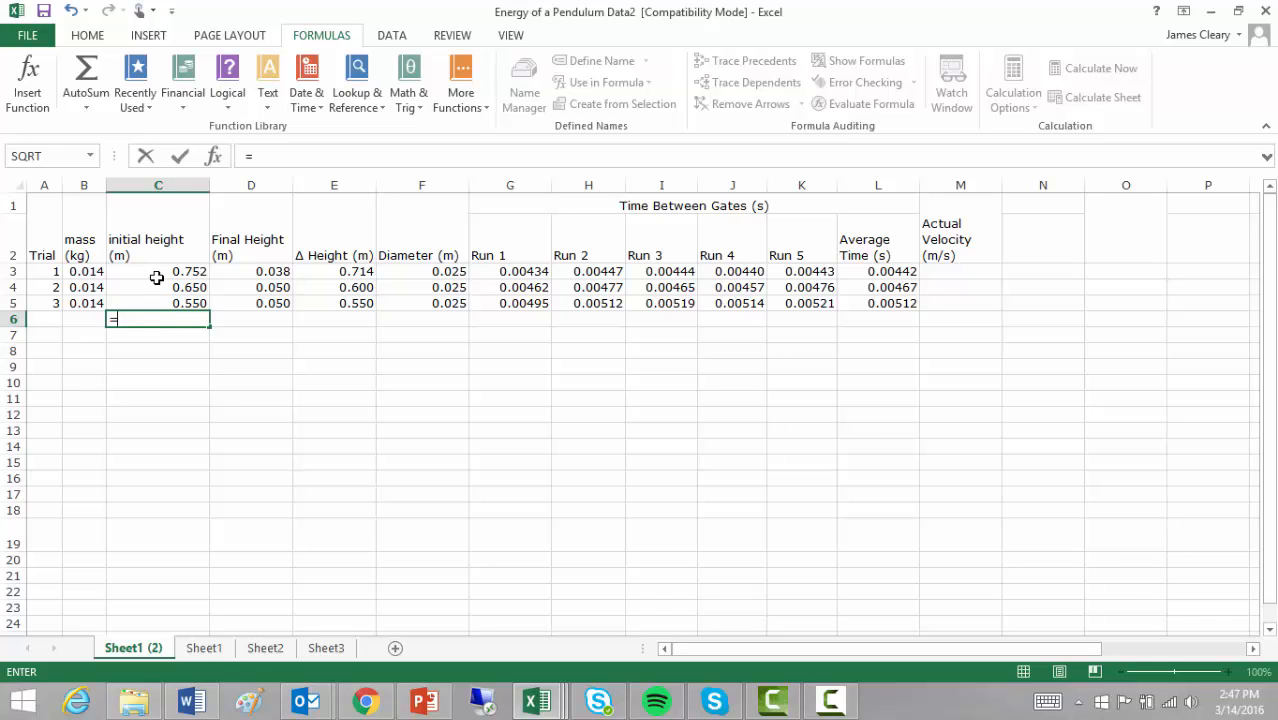
click(157, 271)
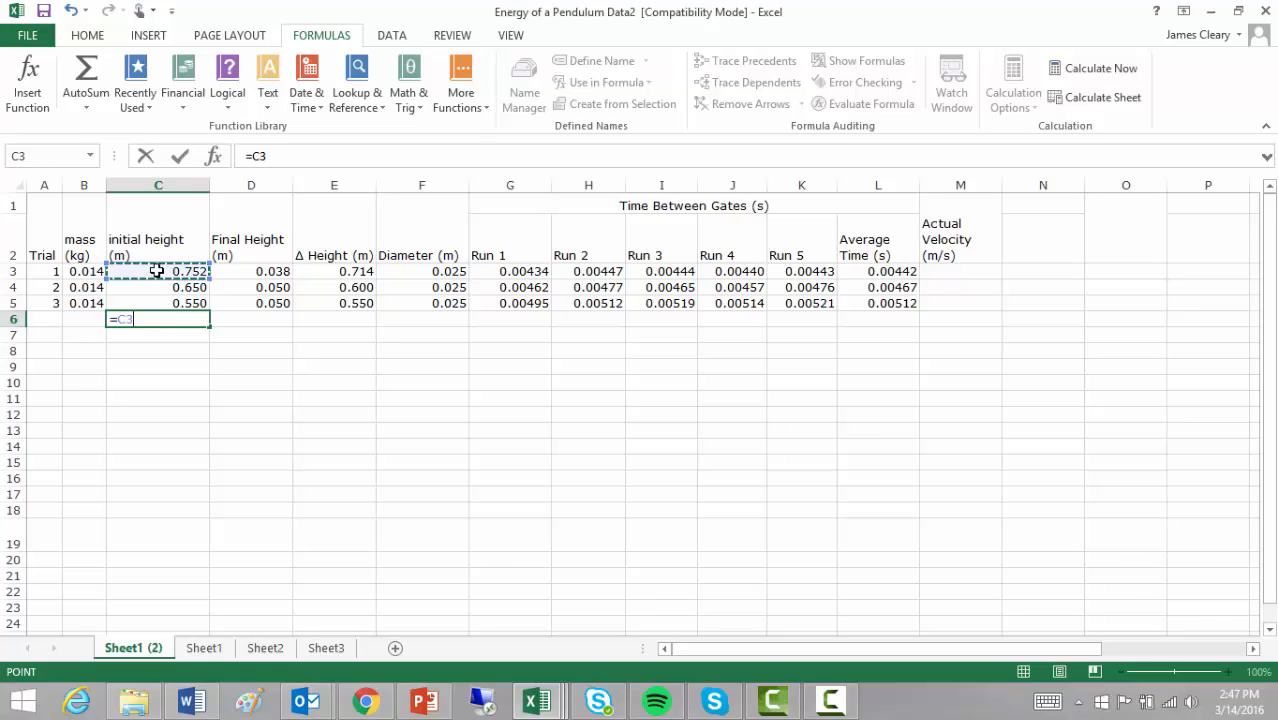
text(+)
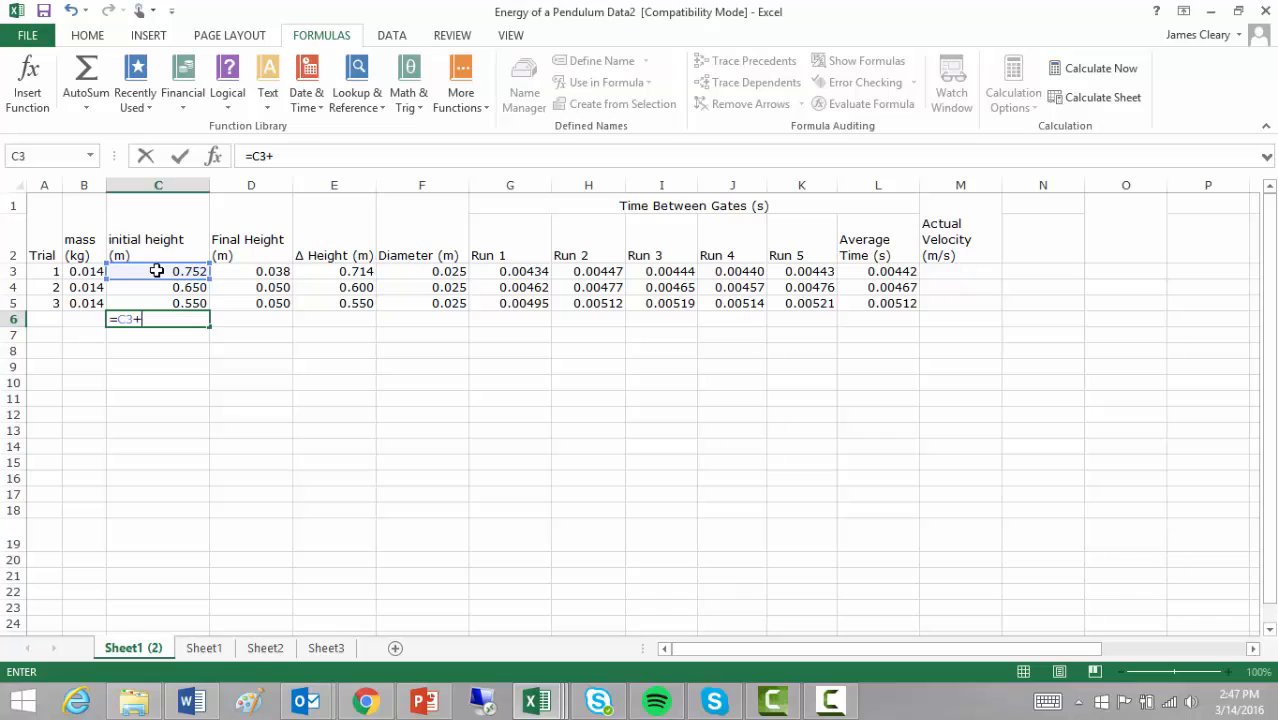
click(155, 287)
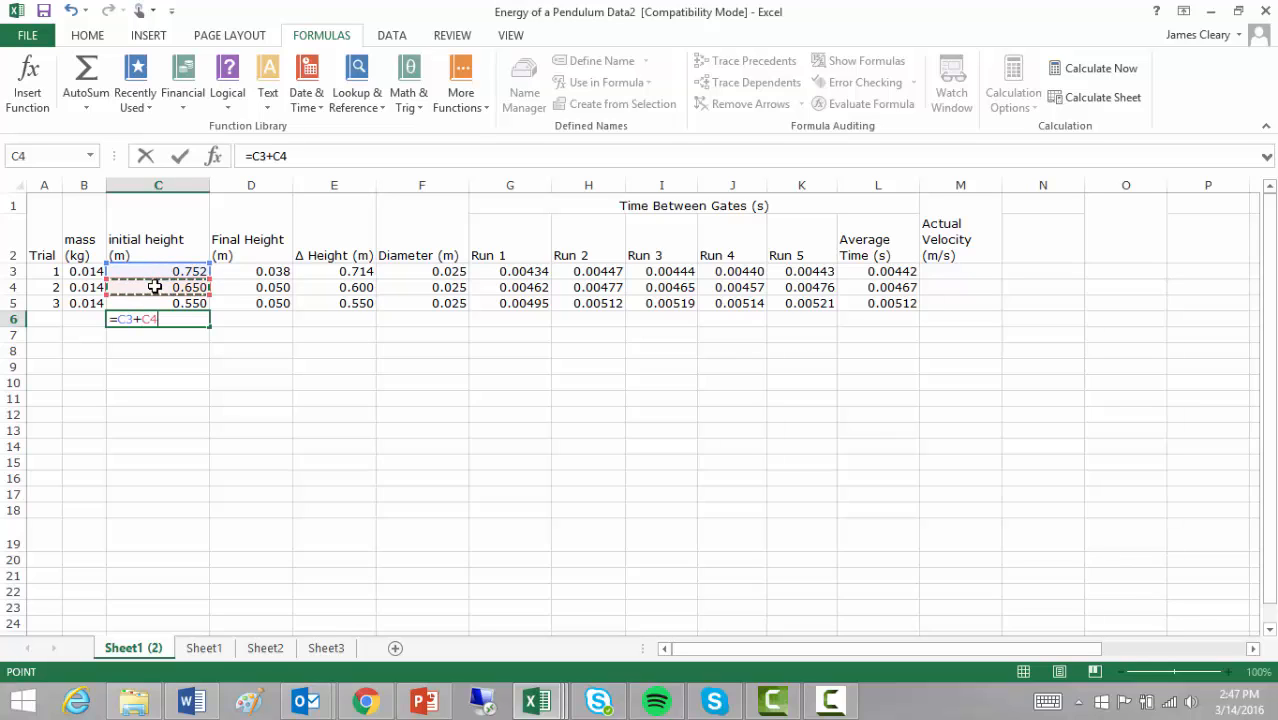
text(+)
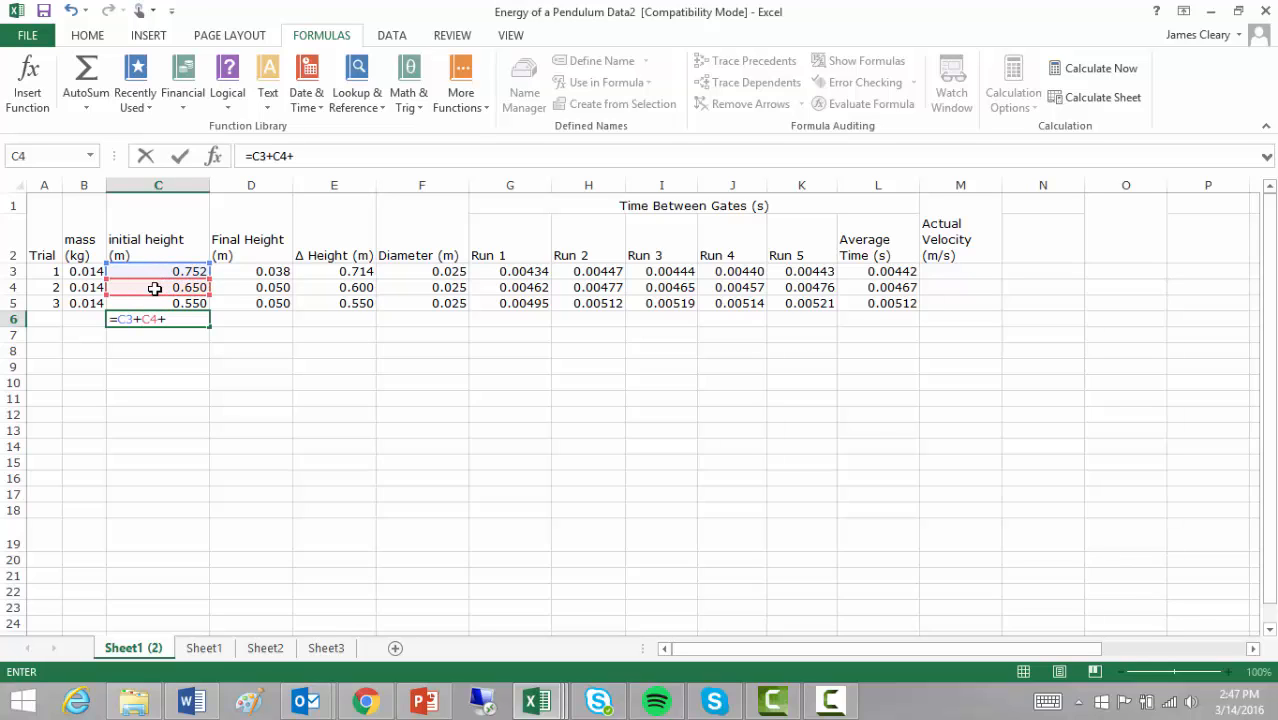
click(156, 303)
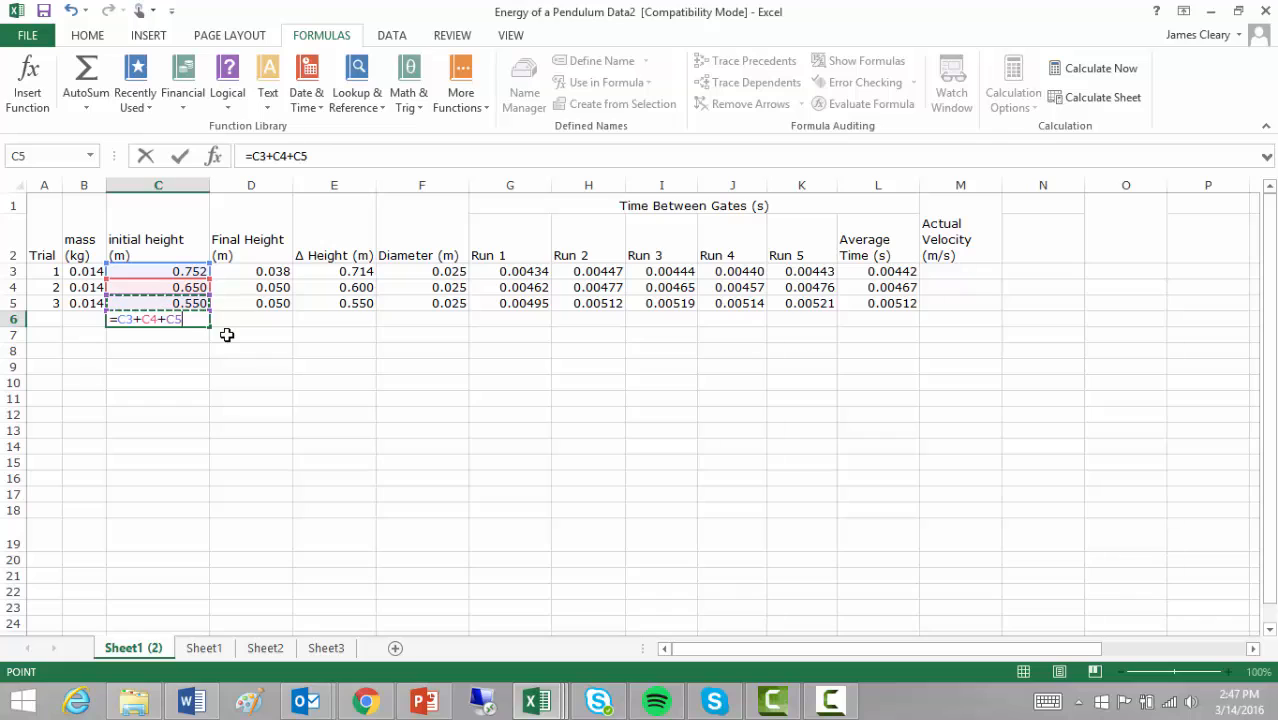
text(/3)
key(Return)
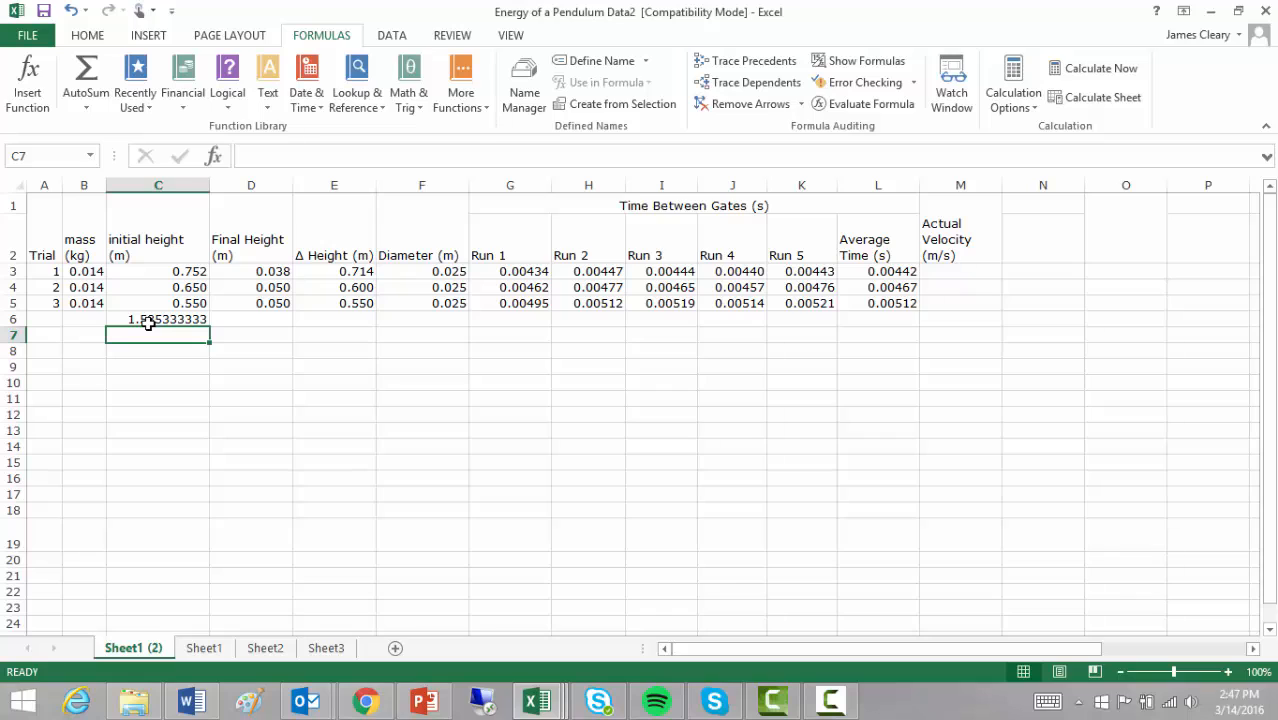
click(148, 320)
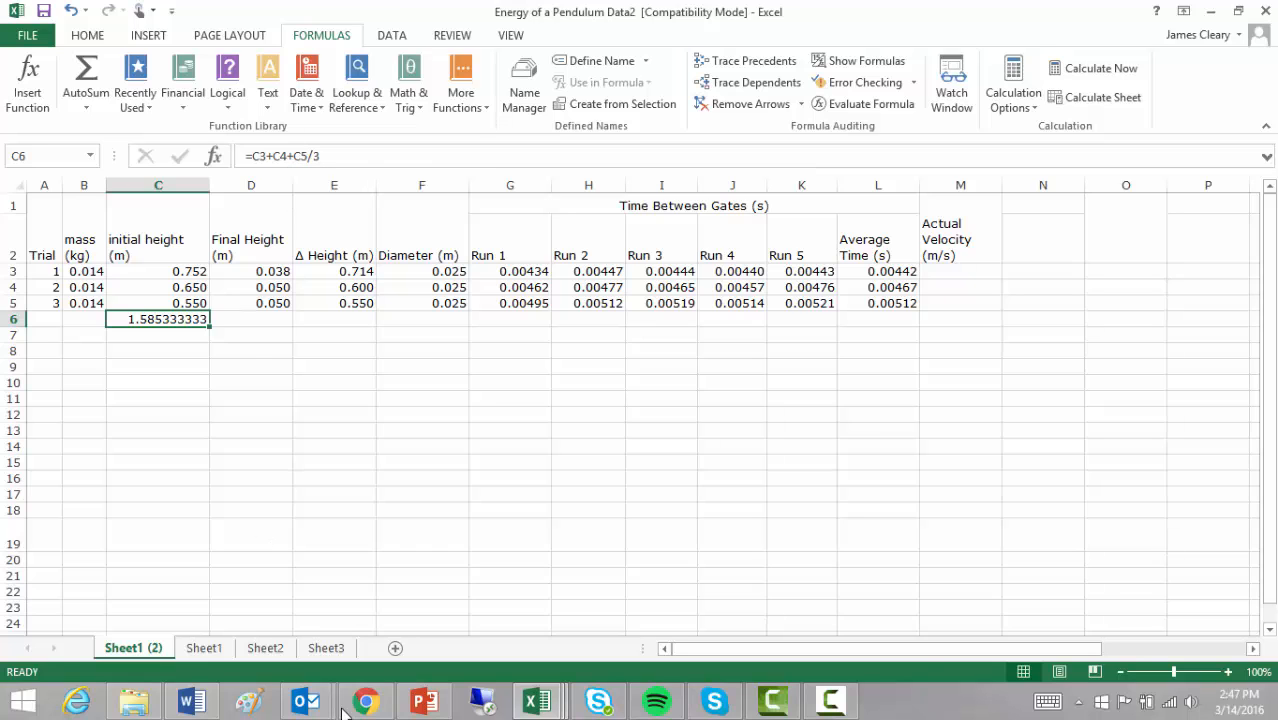
click(424, 701)
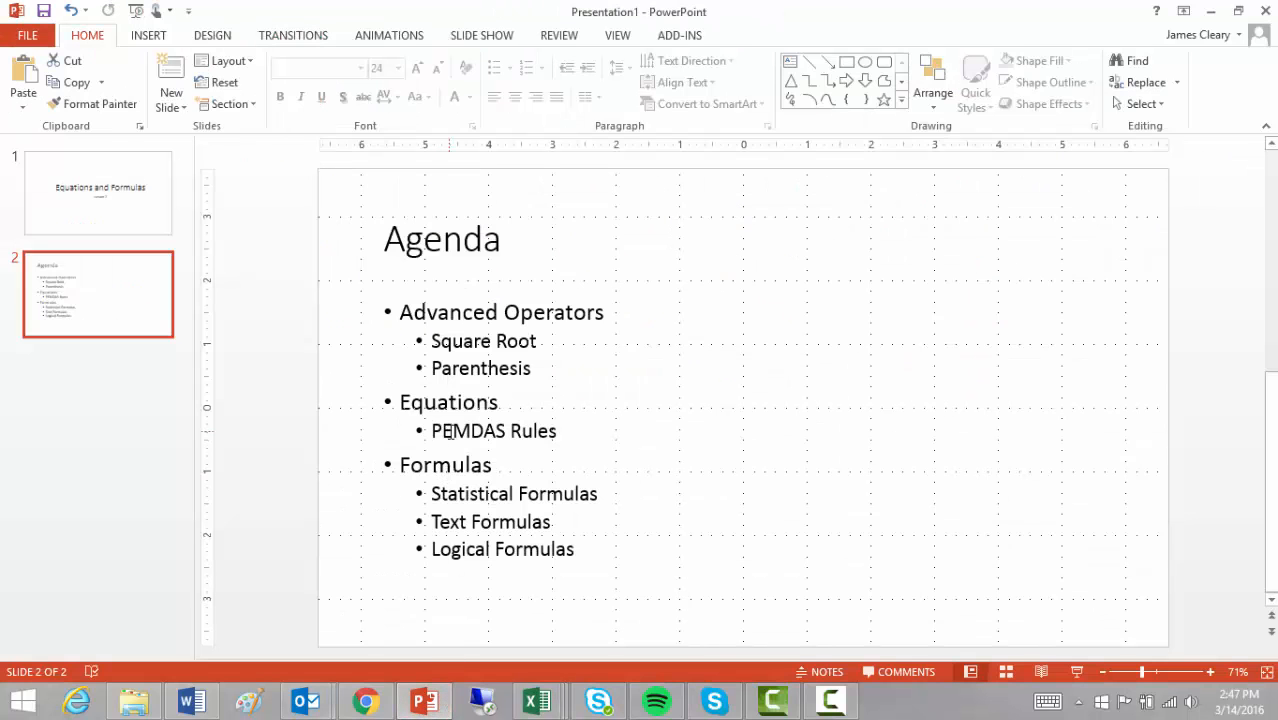
click(1210, 672)
click(1210, 672)
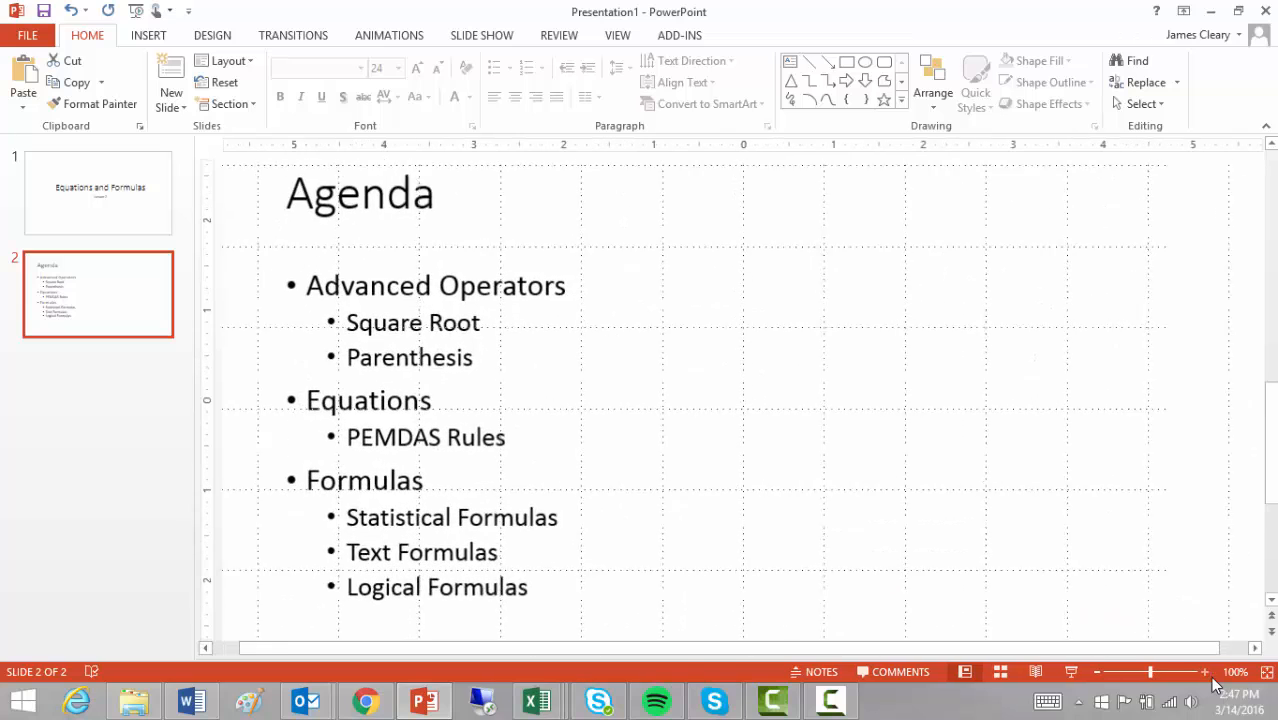
click(1210, 672)
drag(1036, 650, 959, 650)
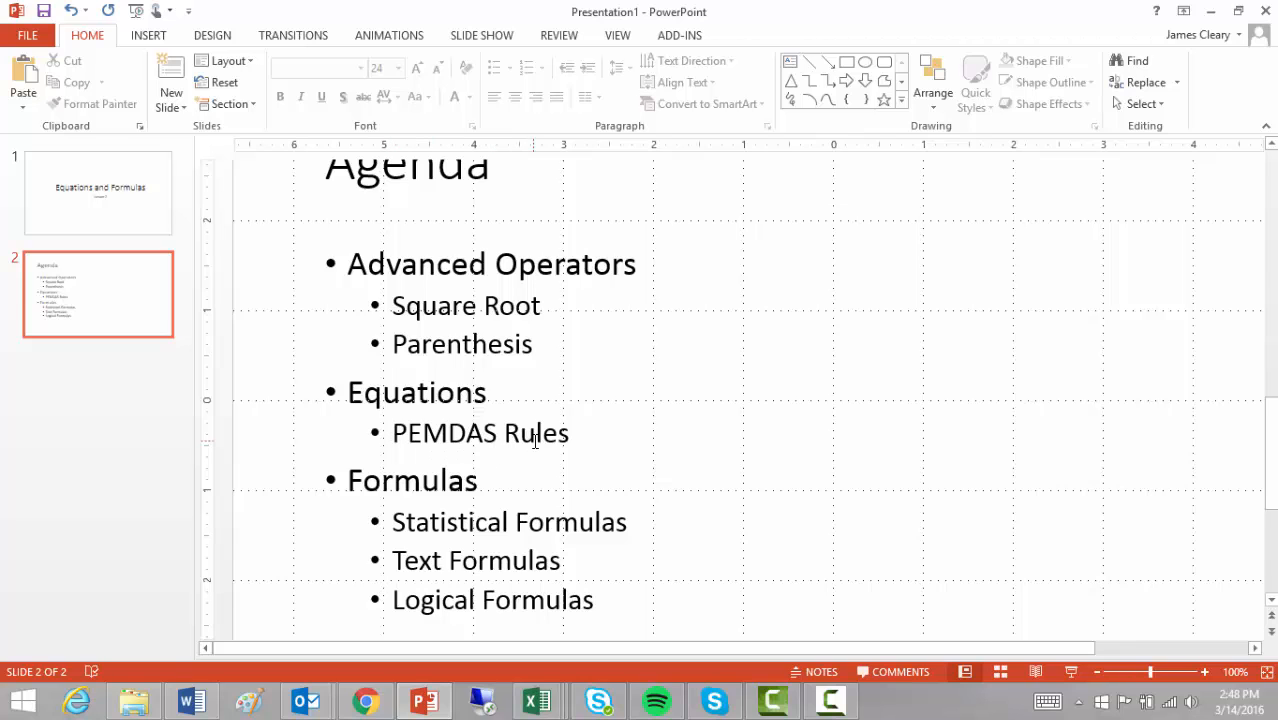
key(alt+Tab)
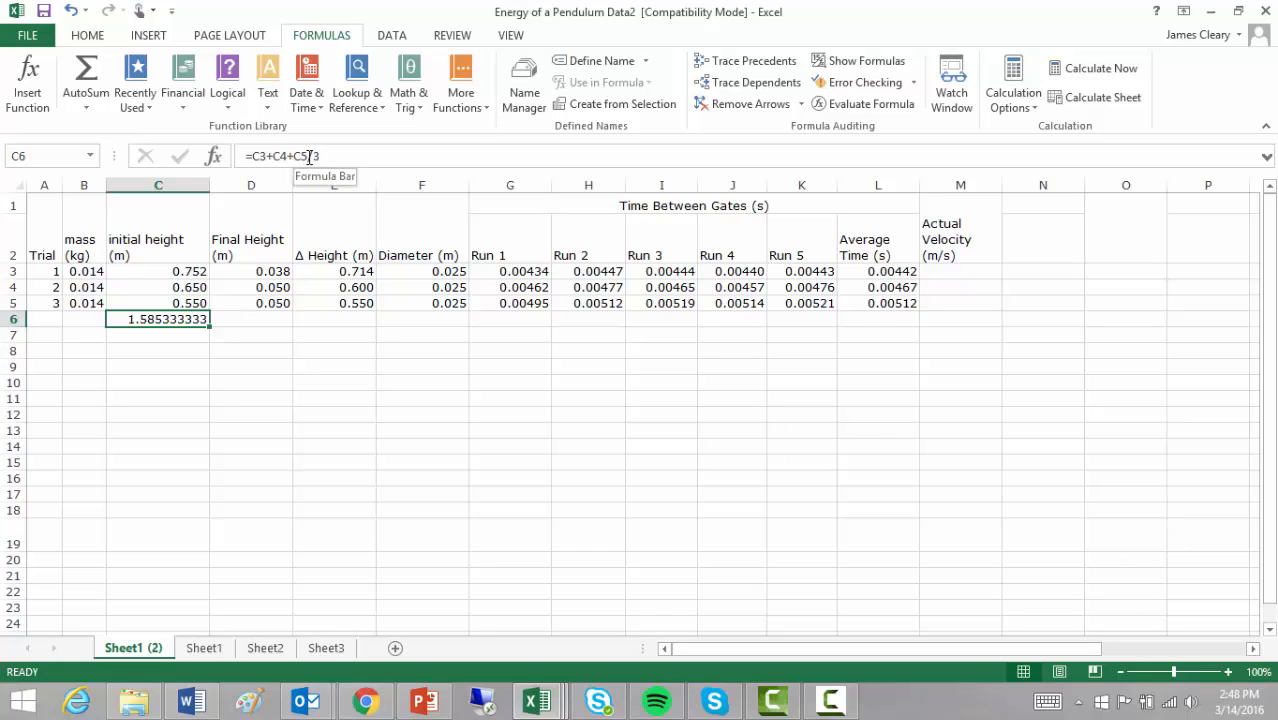
- Delete the wrong =C3+C4+C5/3 formula from C6 and start a new one with =
click(174, 303)
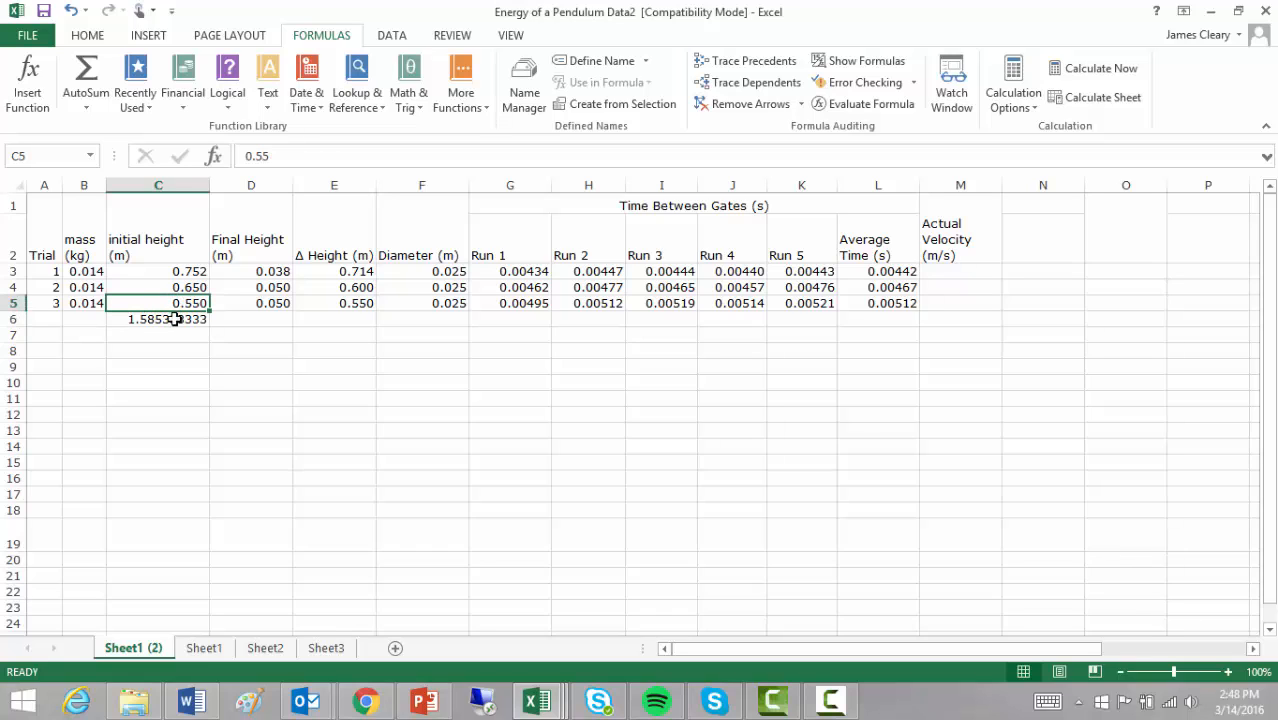
click(171, 318)
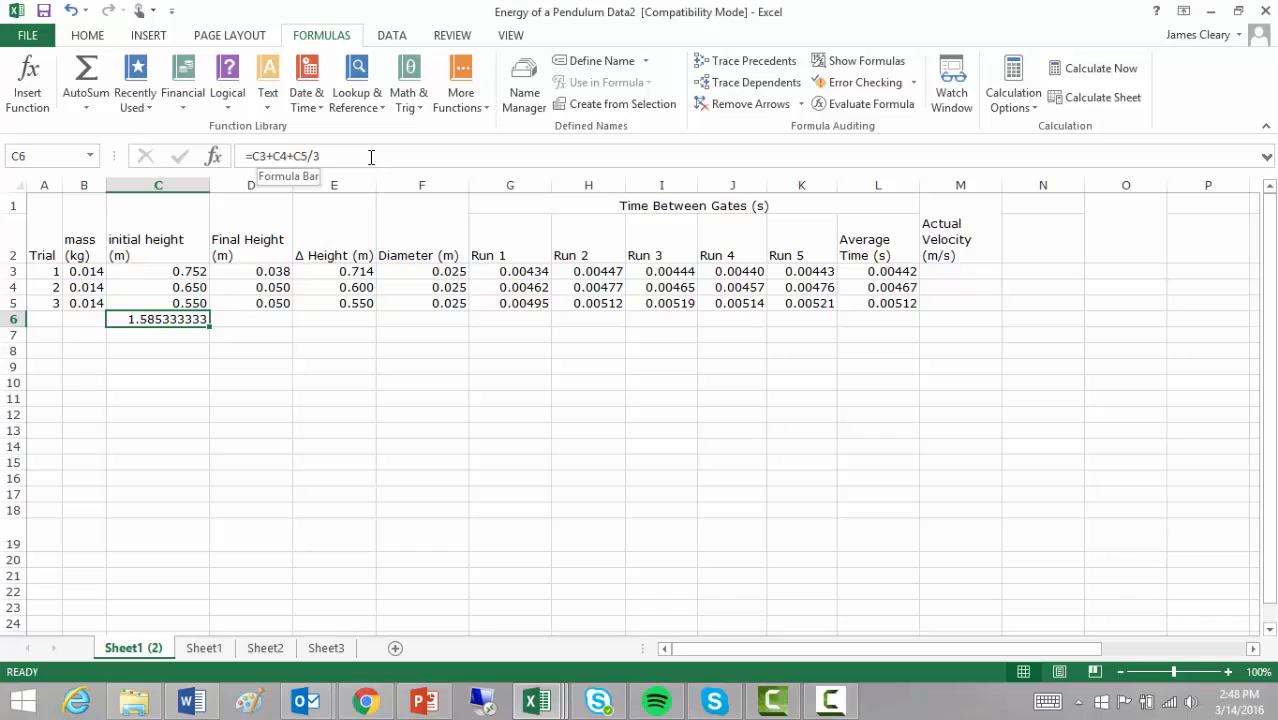
drag(352, 157, 240, 157)
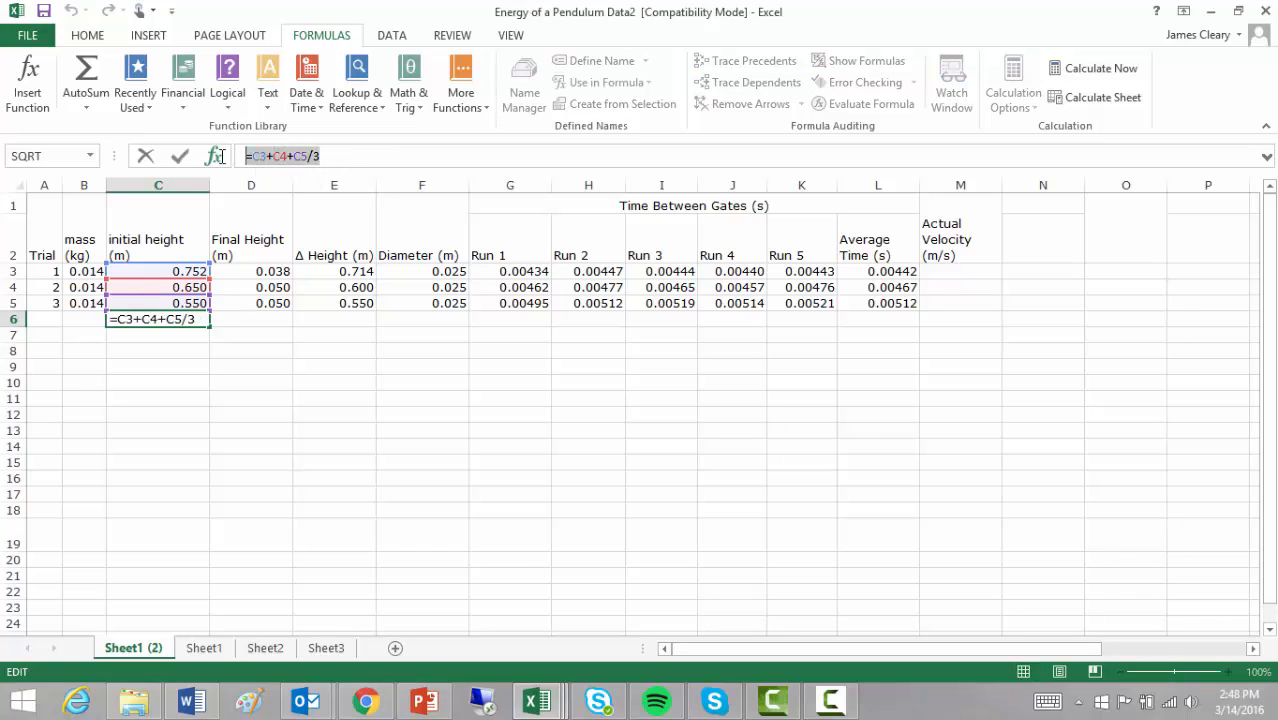
key(BackSpace)
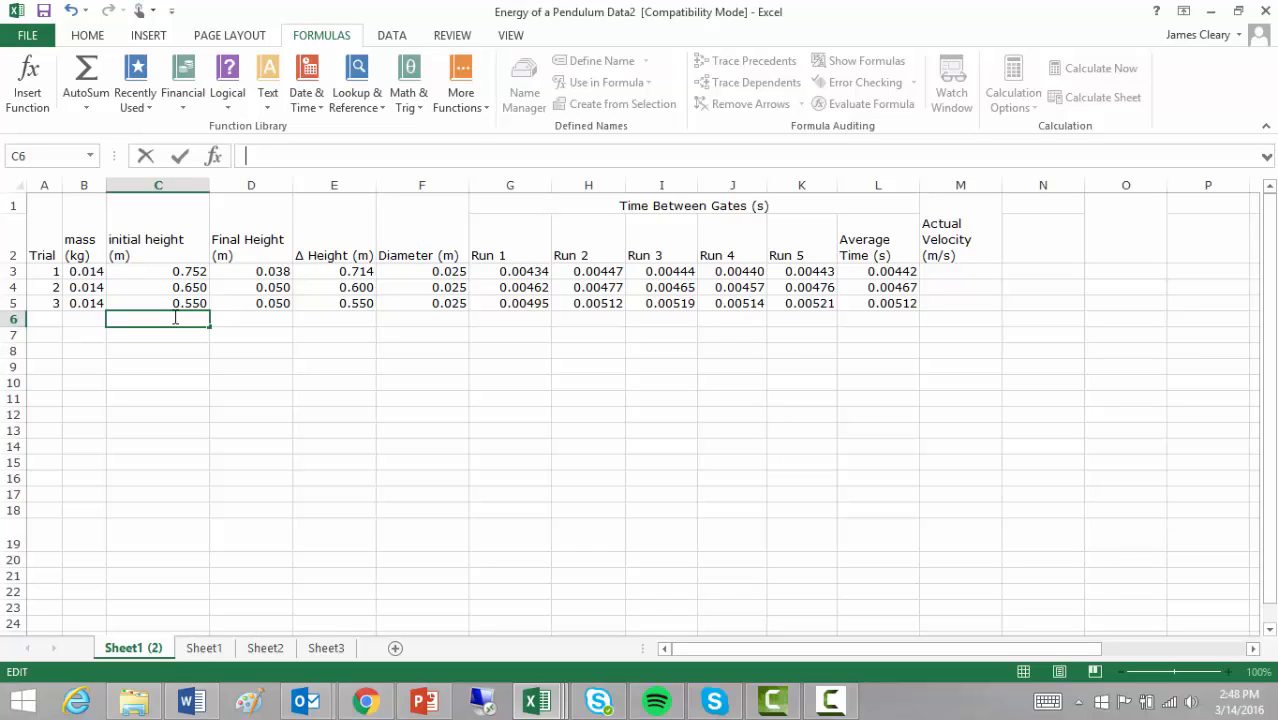
text(=)
- Complete =(C3+C4+C5)/3 in C6, giving the average 0.650666667
text(()
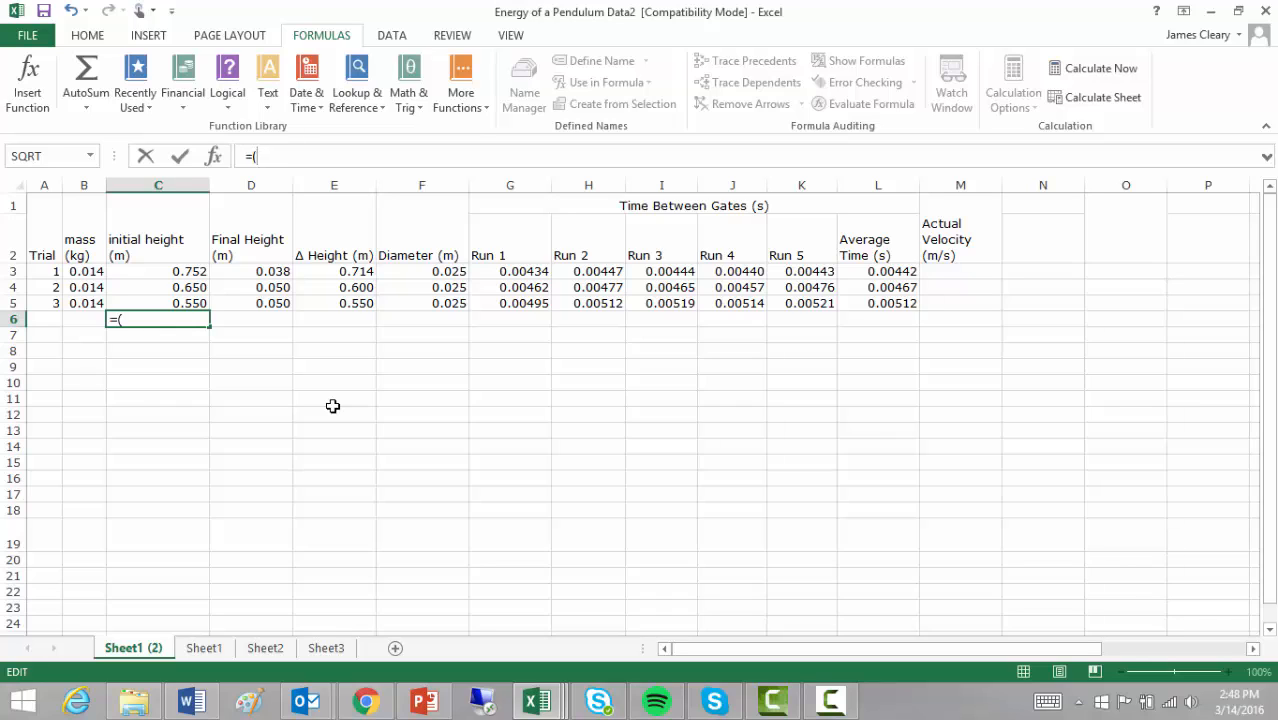
click(147, 272)
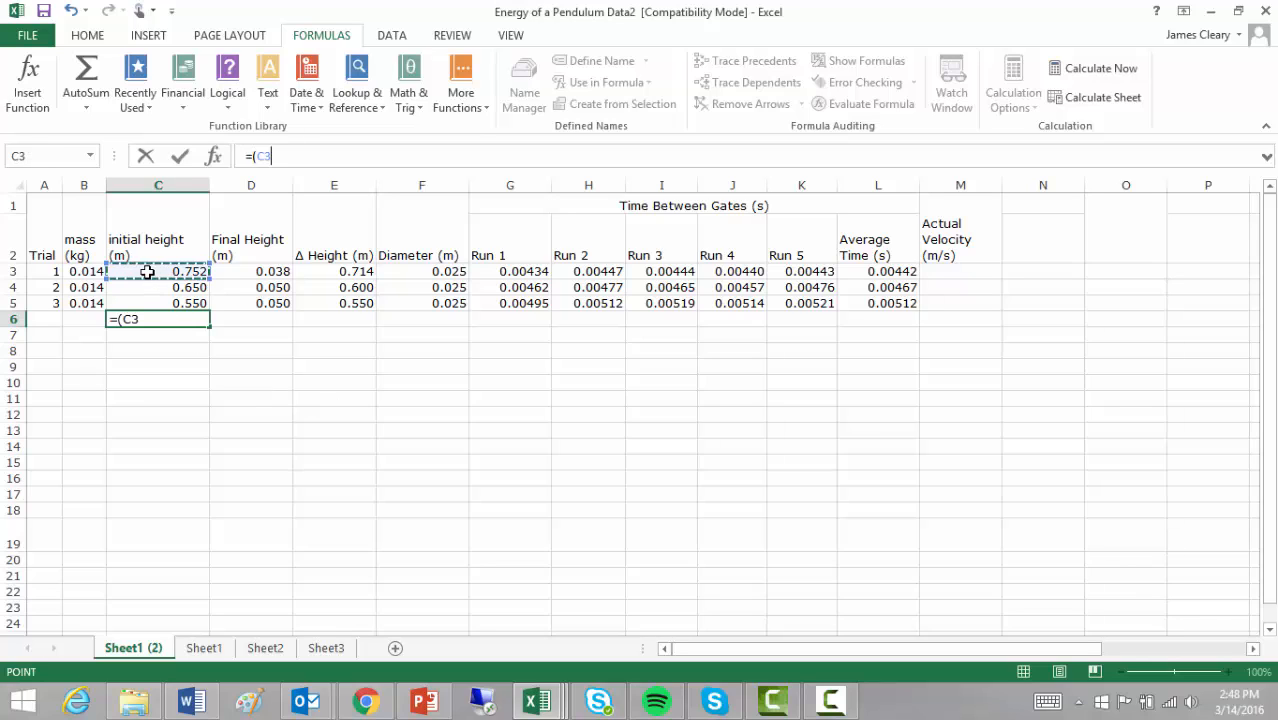
text(+)
click(147, 287)
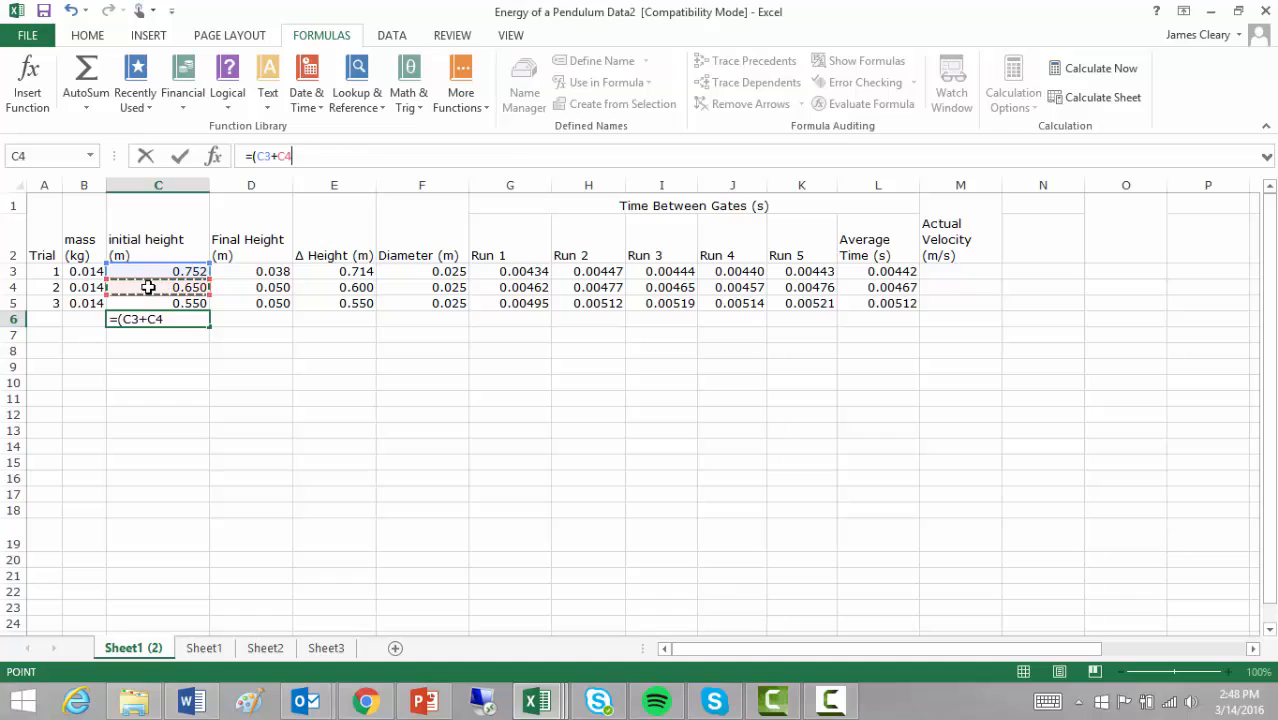
text(+)
click(152, 303)
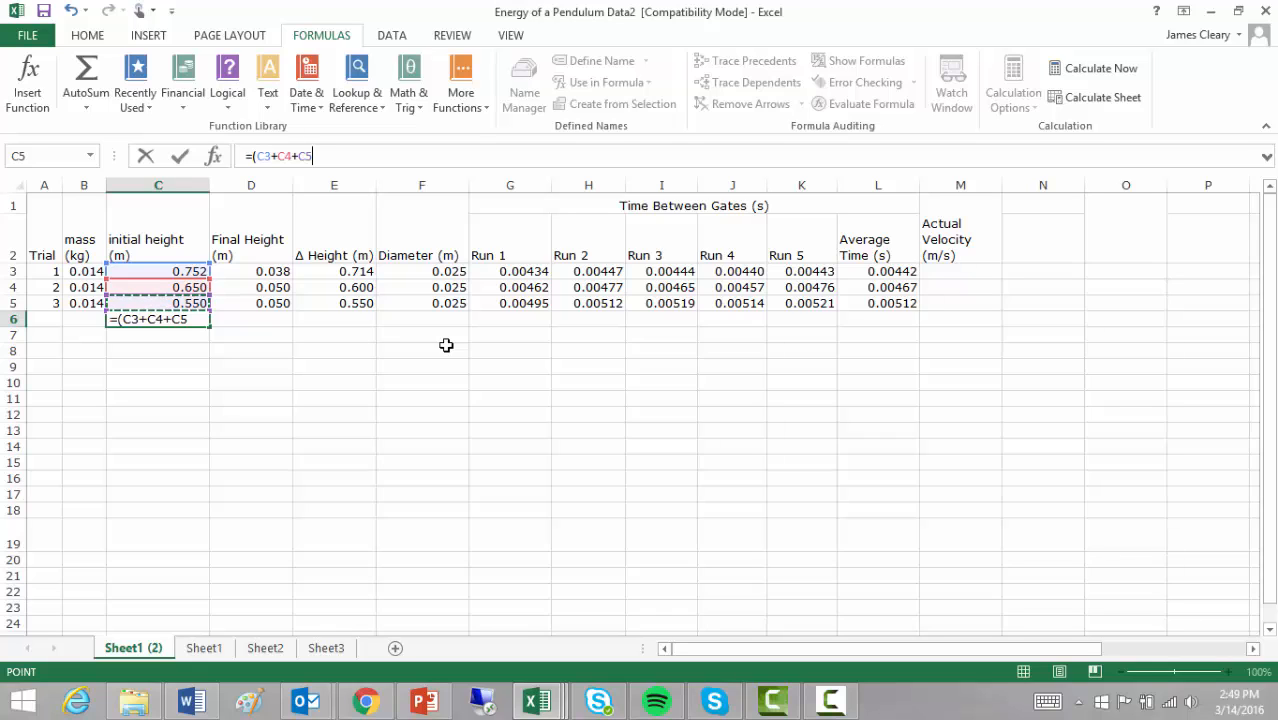
text()/3)
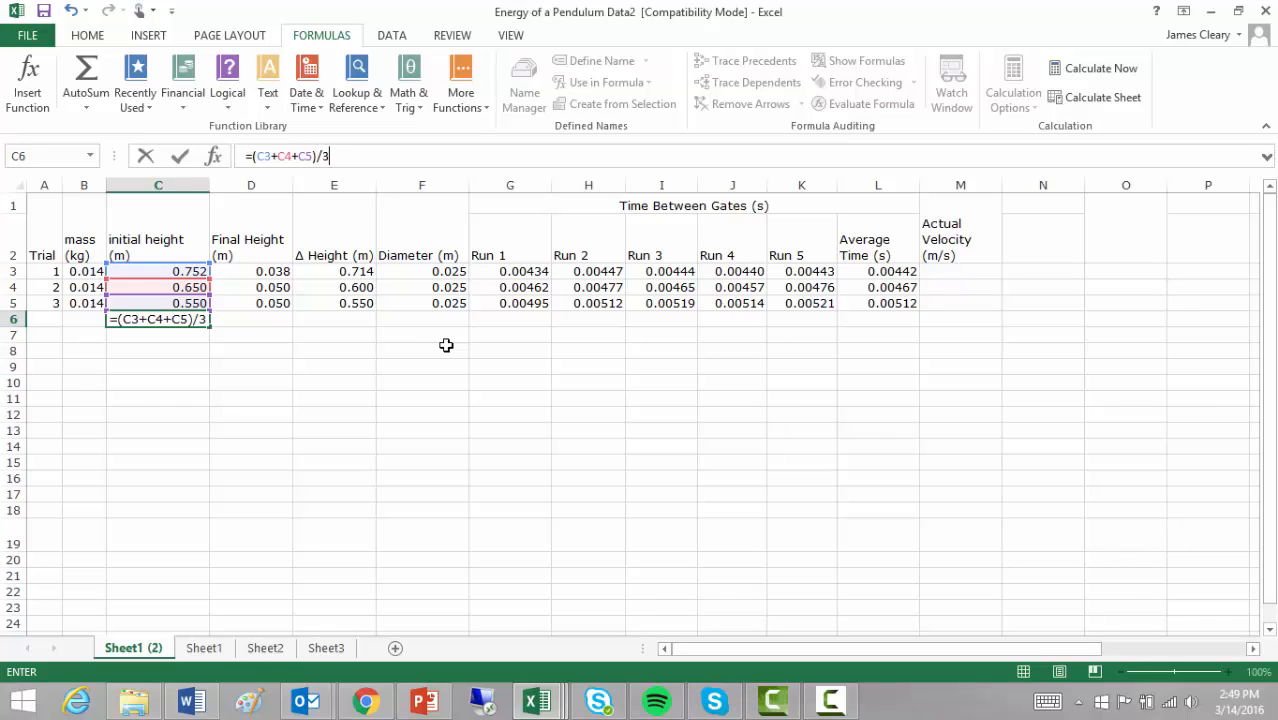
key(Return)
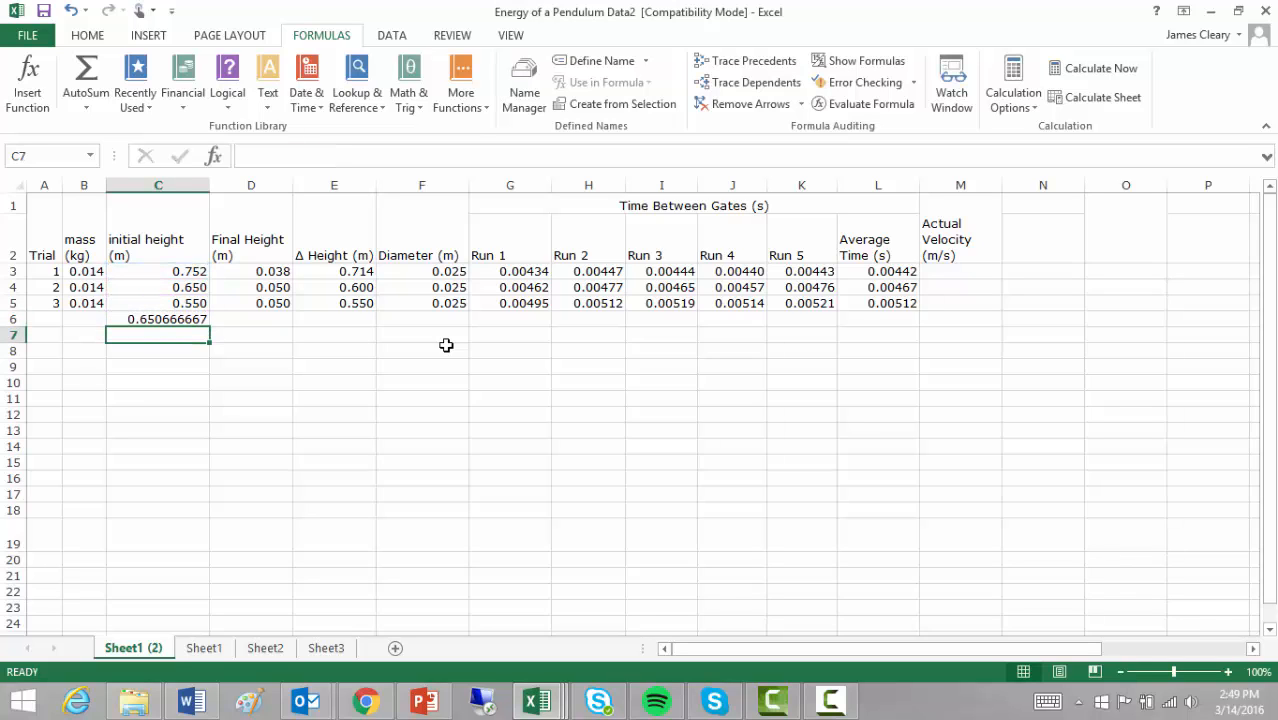
- Clear C6 and switch back to the PowerPoint Agenda slide
click(156, 320)
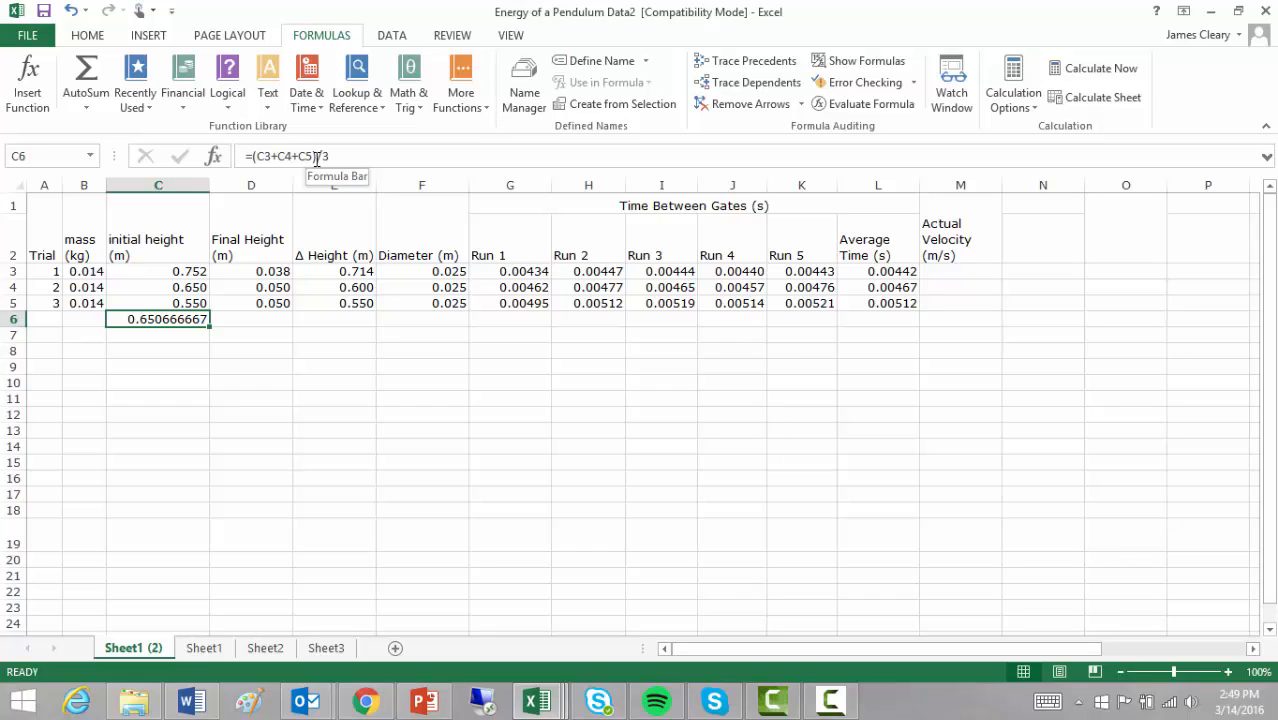
key(Delete)
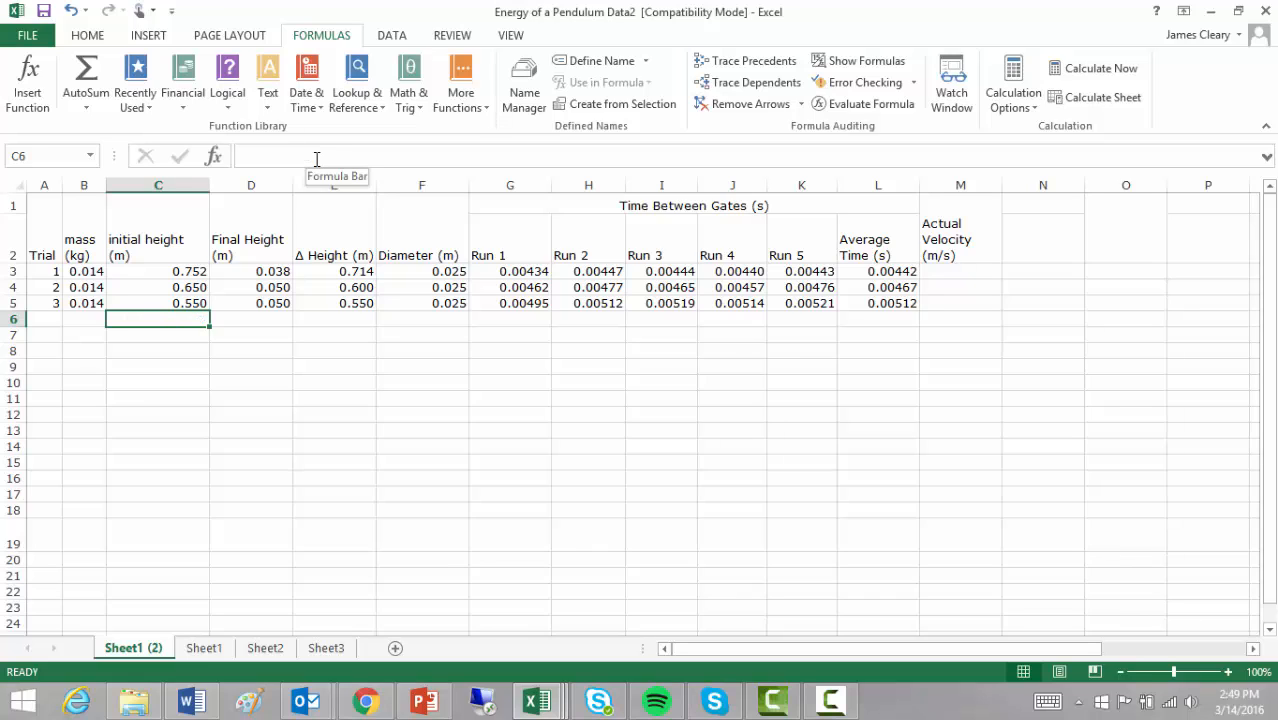
click(424, 701)
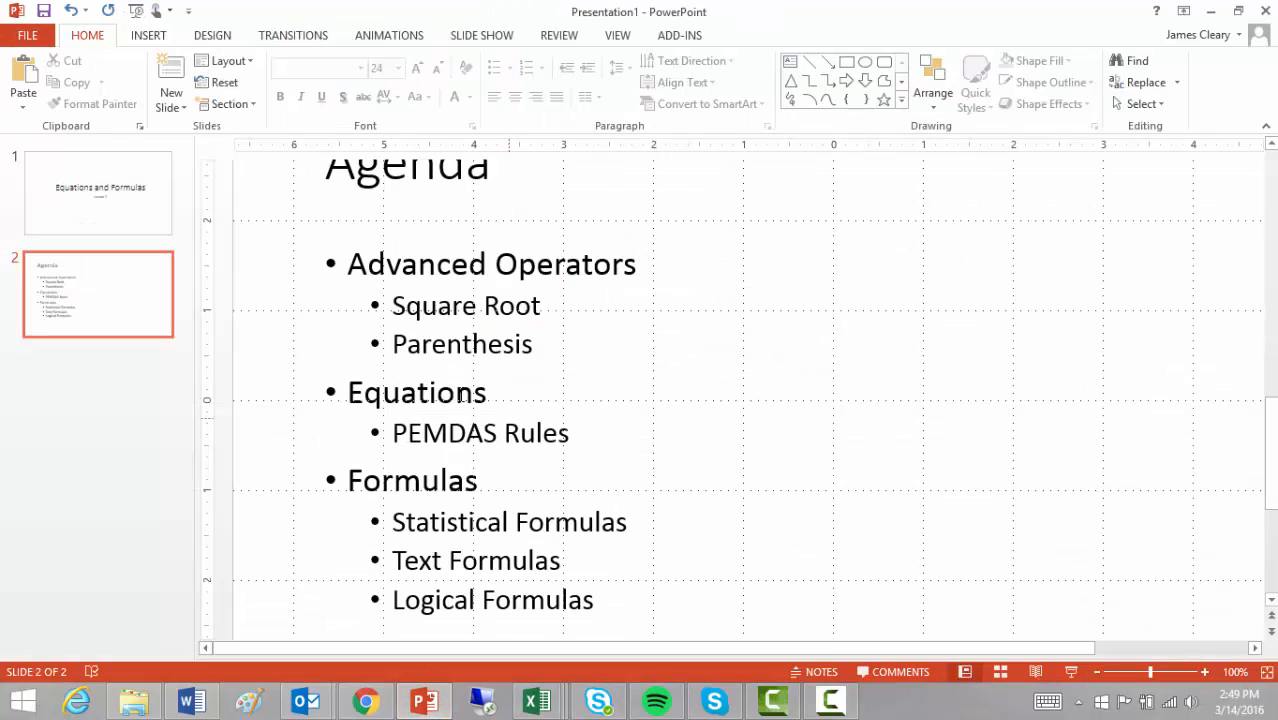
- Scroll through the Agenda slide's formula topics, then return to the Energy of a Pendulum Data2 workbook
scroll(426, 508, down, 1)
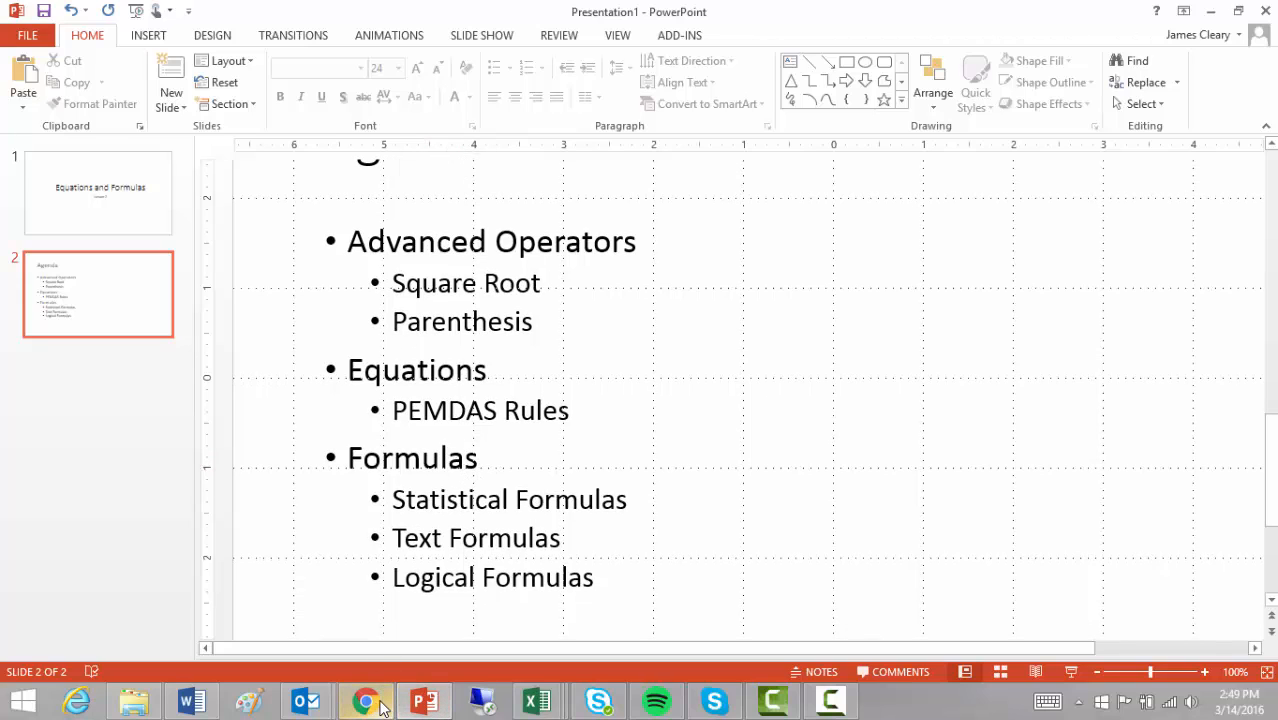
mouse_move(537, 703)
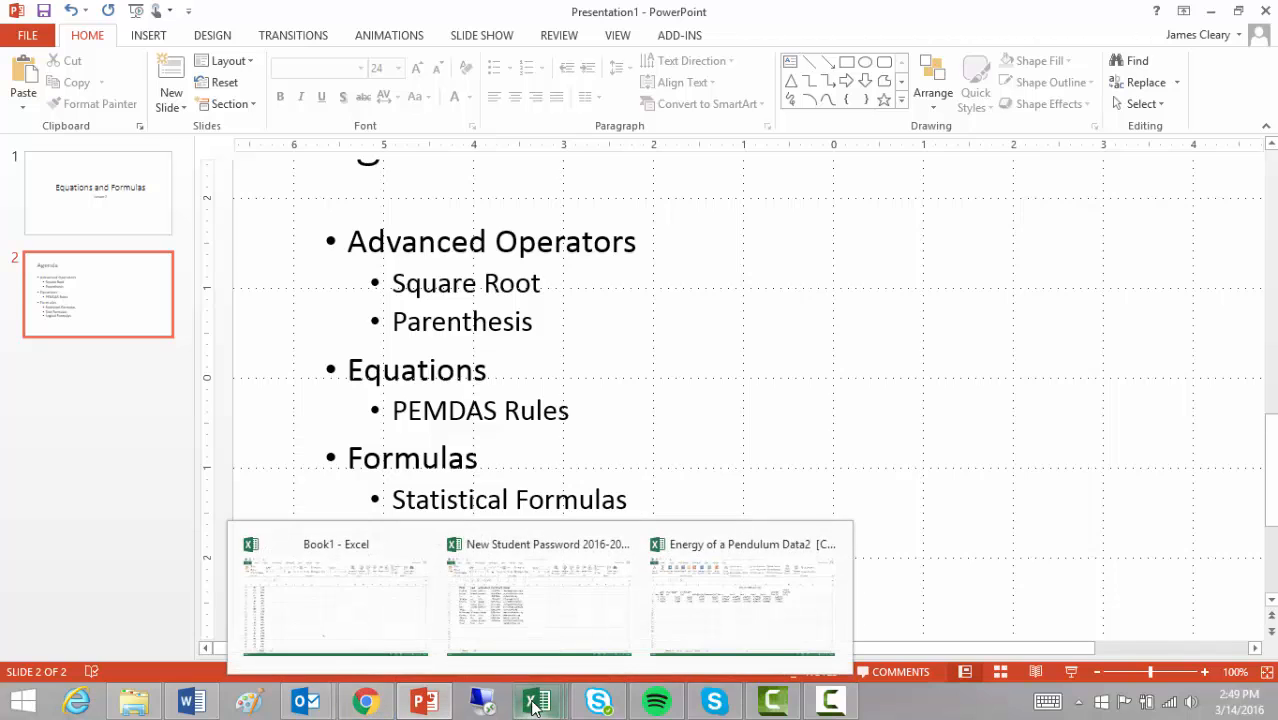
click(698, 614)
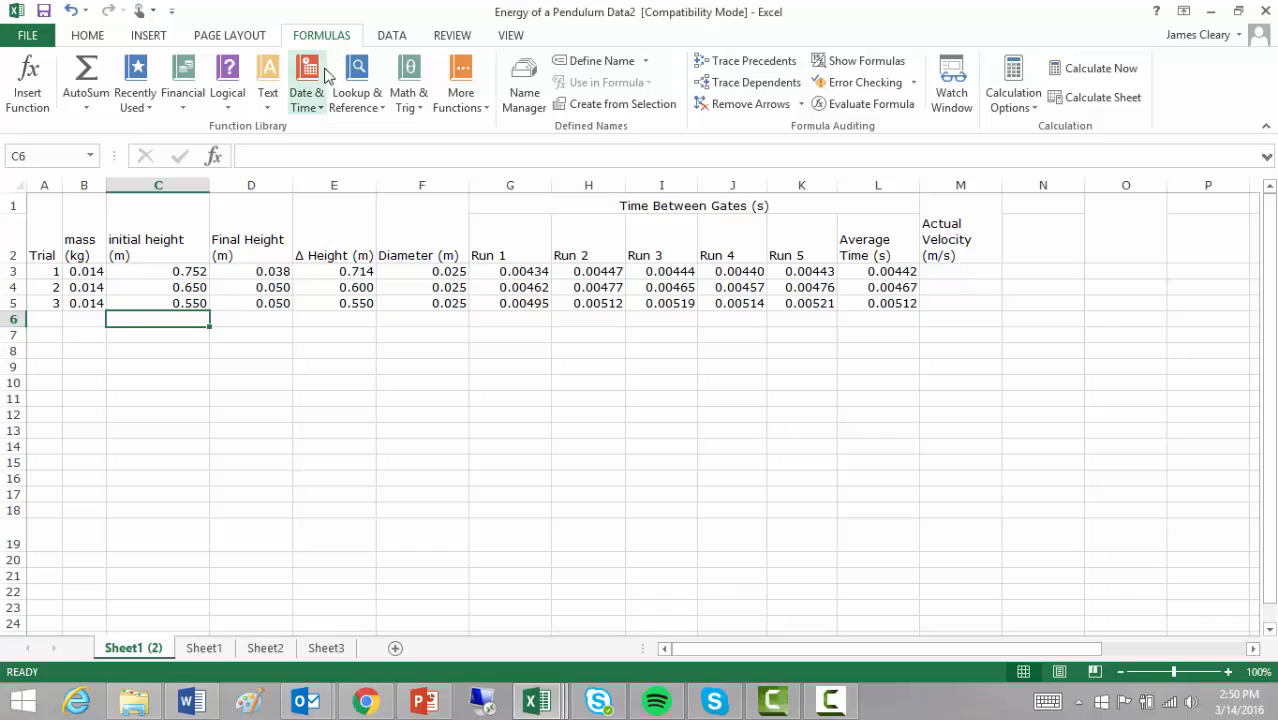
click(402, 107)
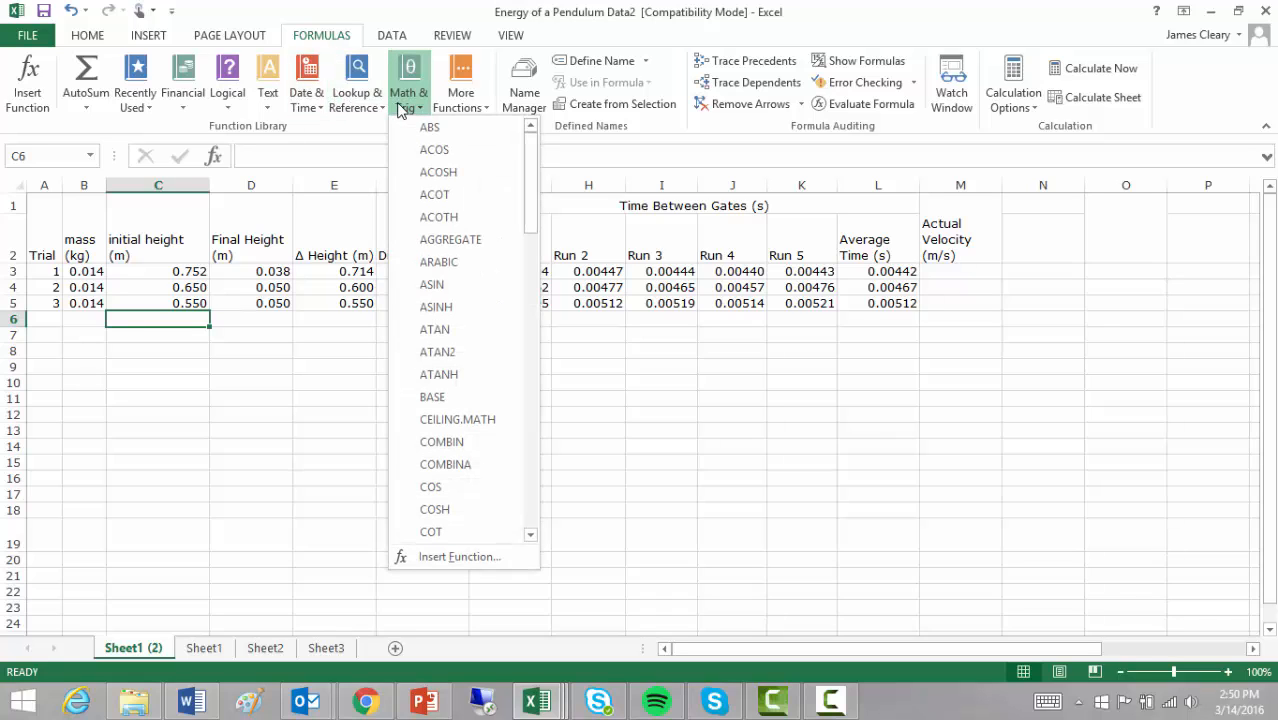
click(222, 106)
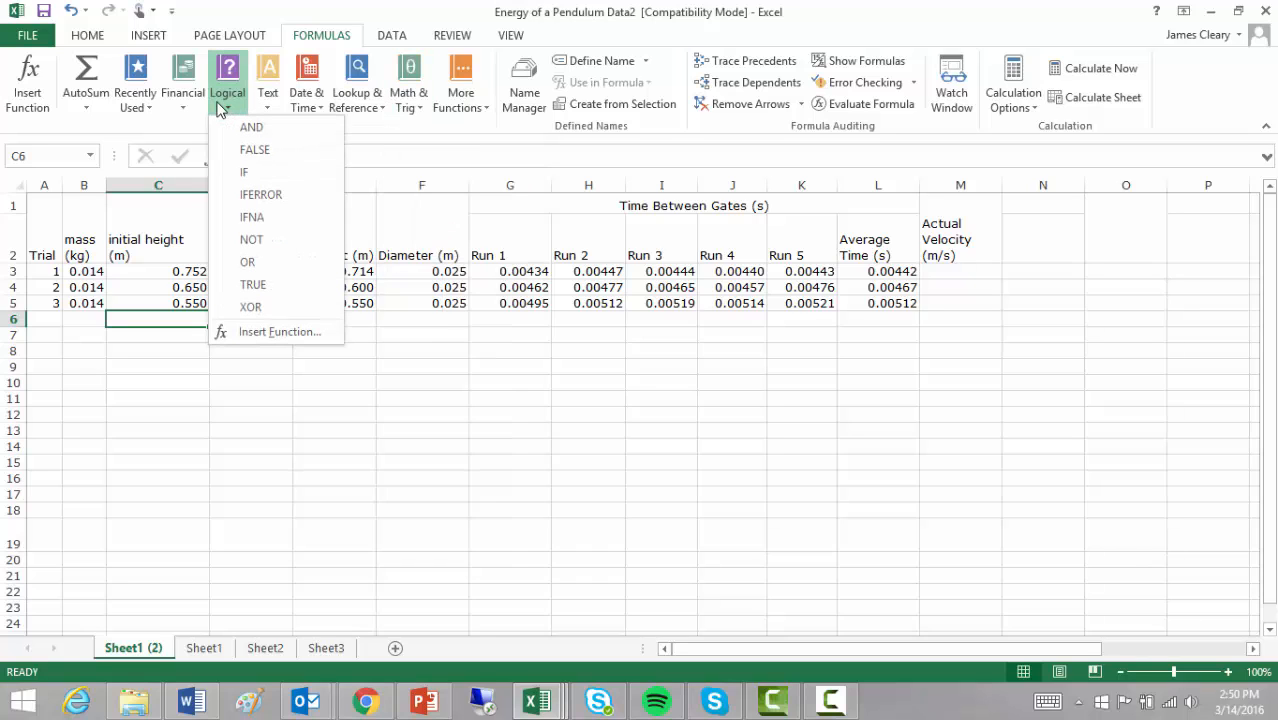
click(220, 107)
click(181, 110)
click(405, 106)
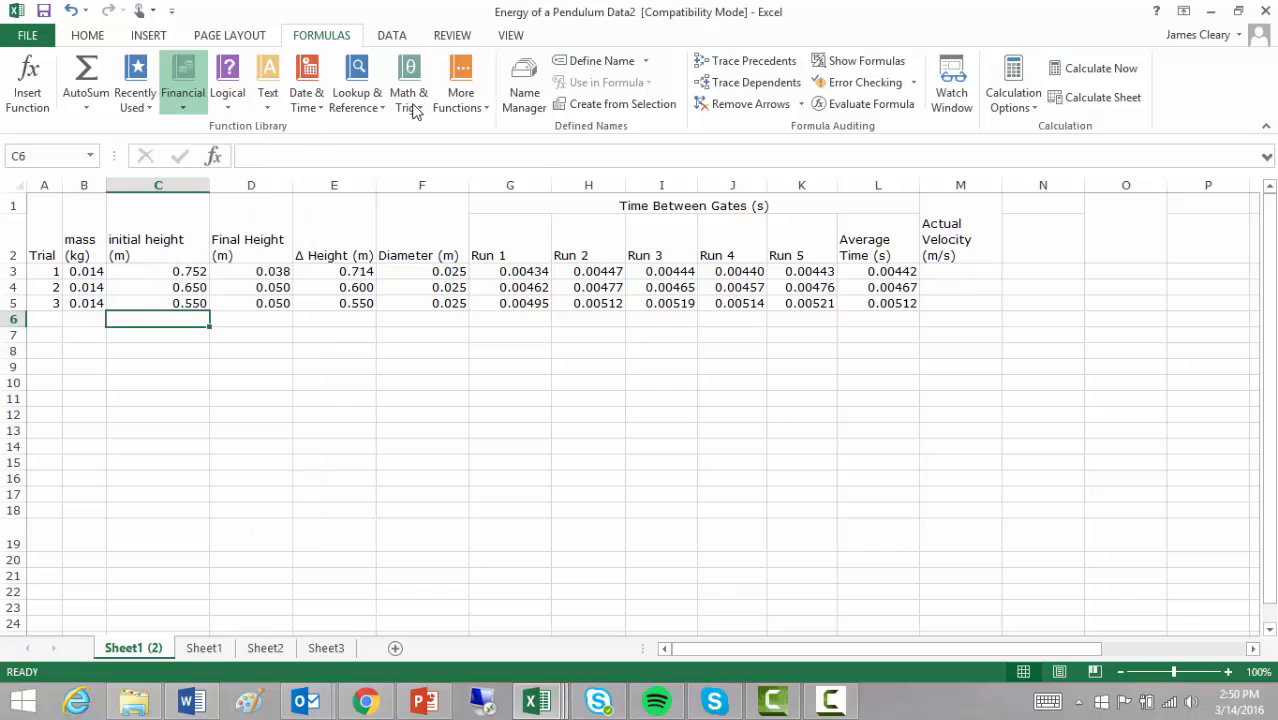
click(412, 106)
click(458, 100)
click(460, 100)
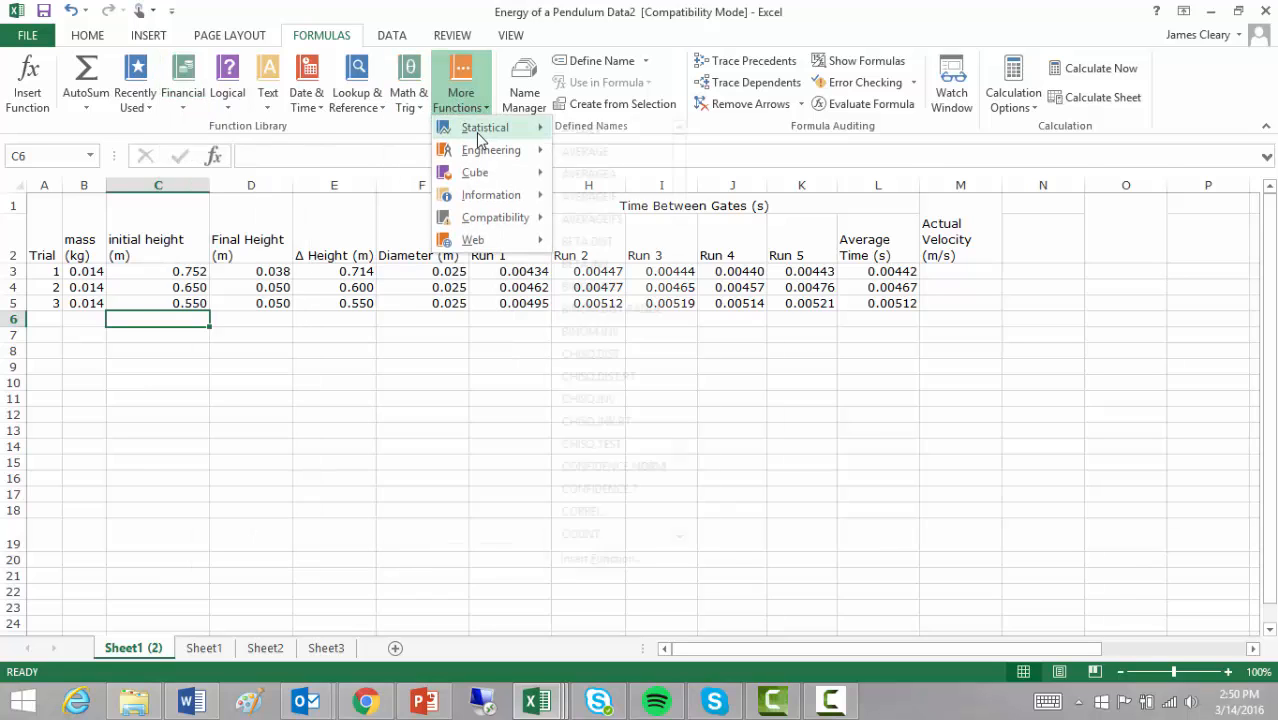
mouse_move(480, 138)
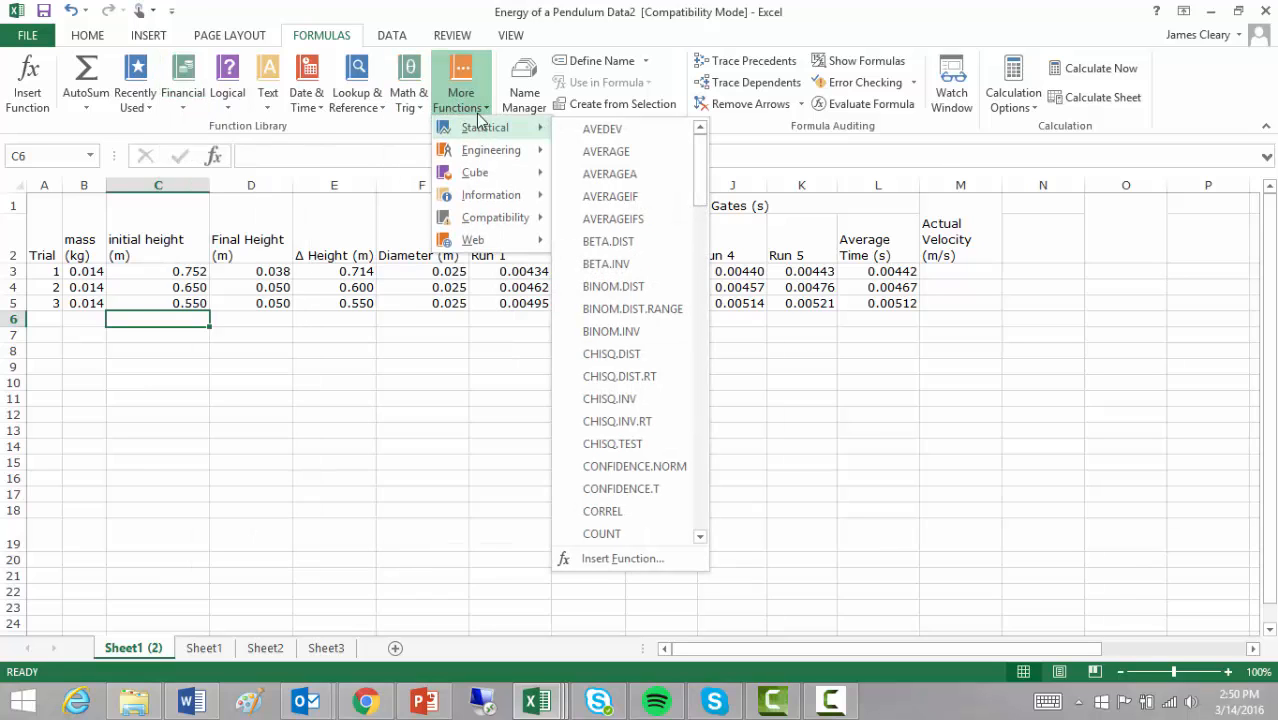
click(426, 539)
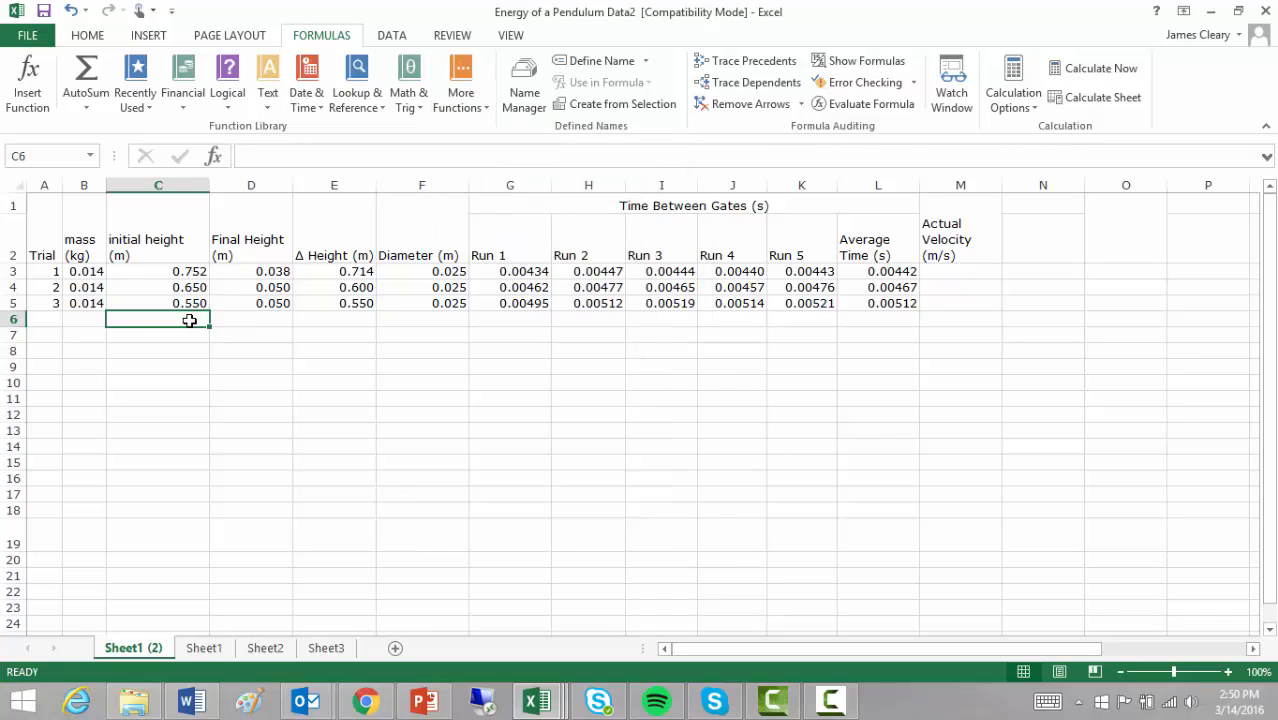
- Insert =AVERAGE(C3:C5) in C6 from the Statistical functions, showing 0.651
click(484, 110)
mouse_move(490, 135)
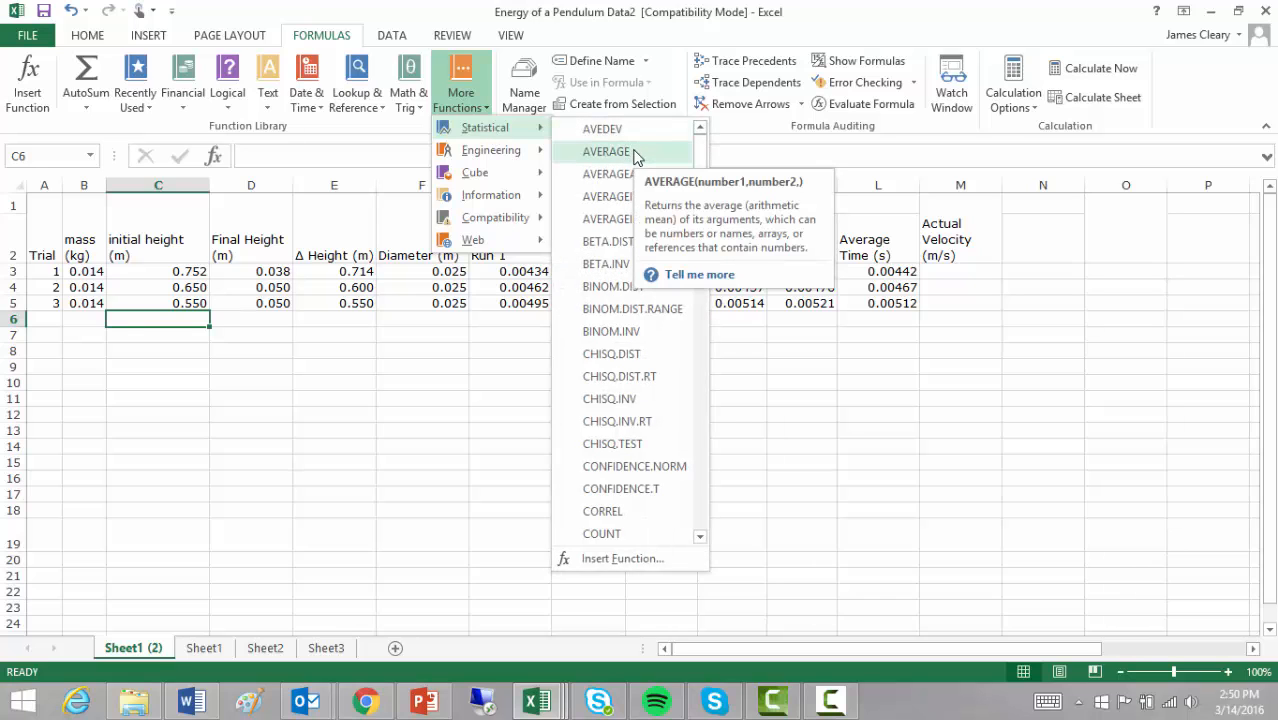
click(634, 153)
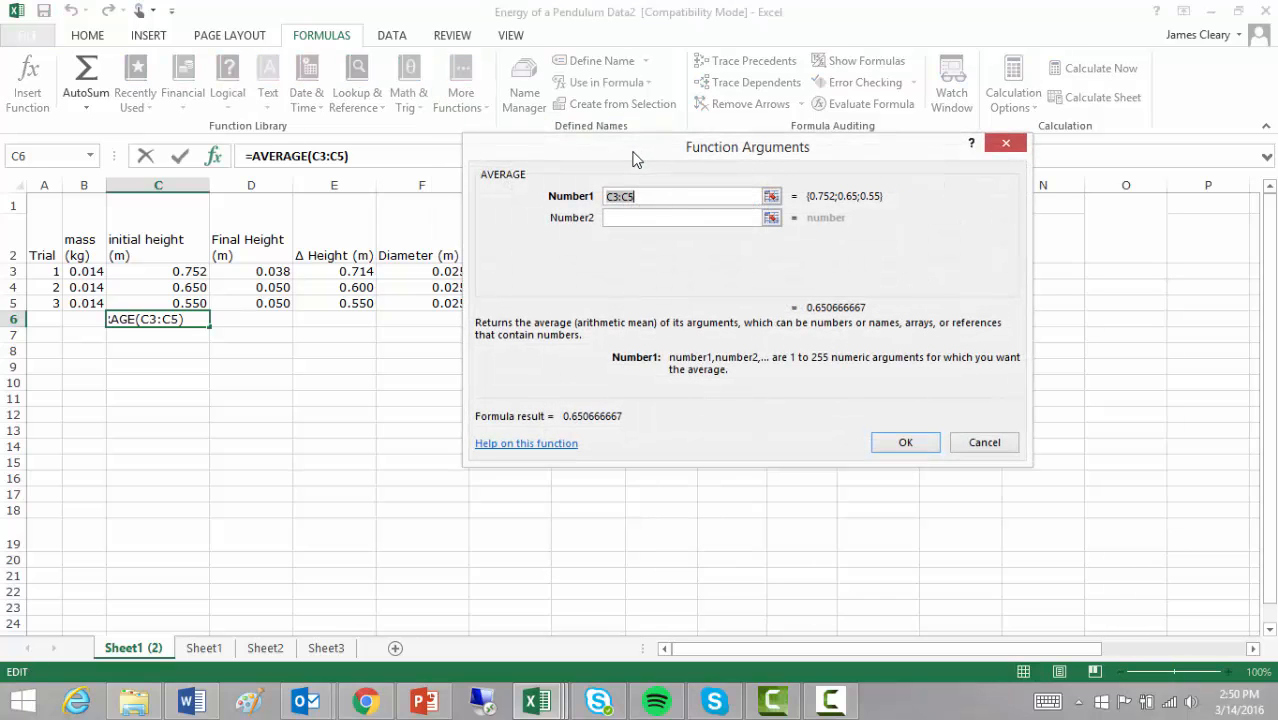
drag(633, 154, 491, 287)
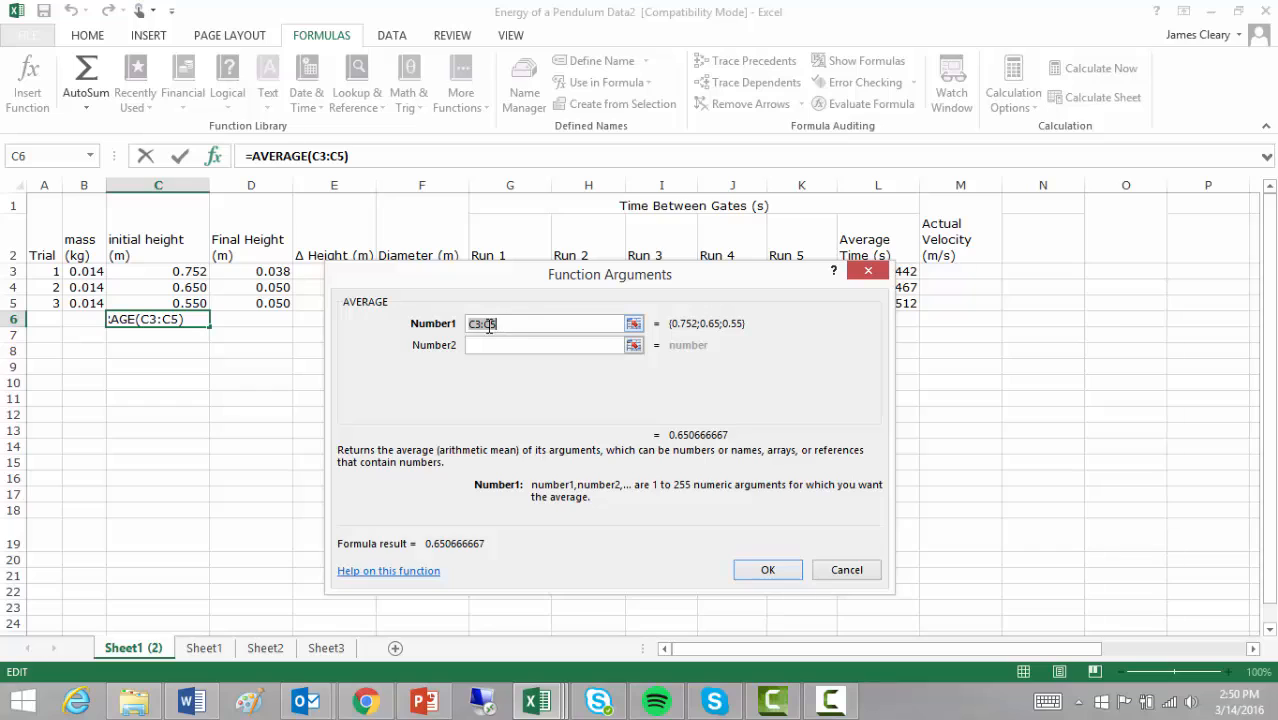
drag(501, 328, 464, 329)
key(BackSpace)
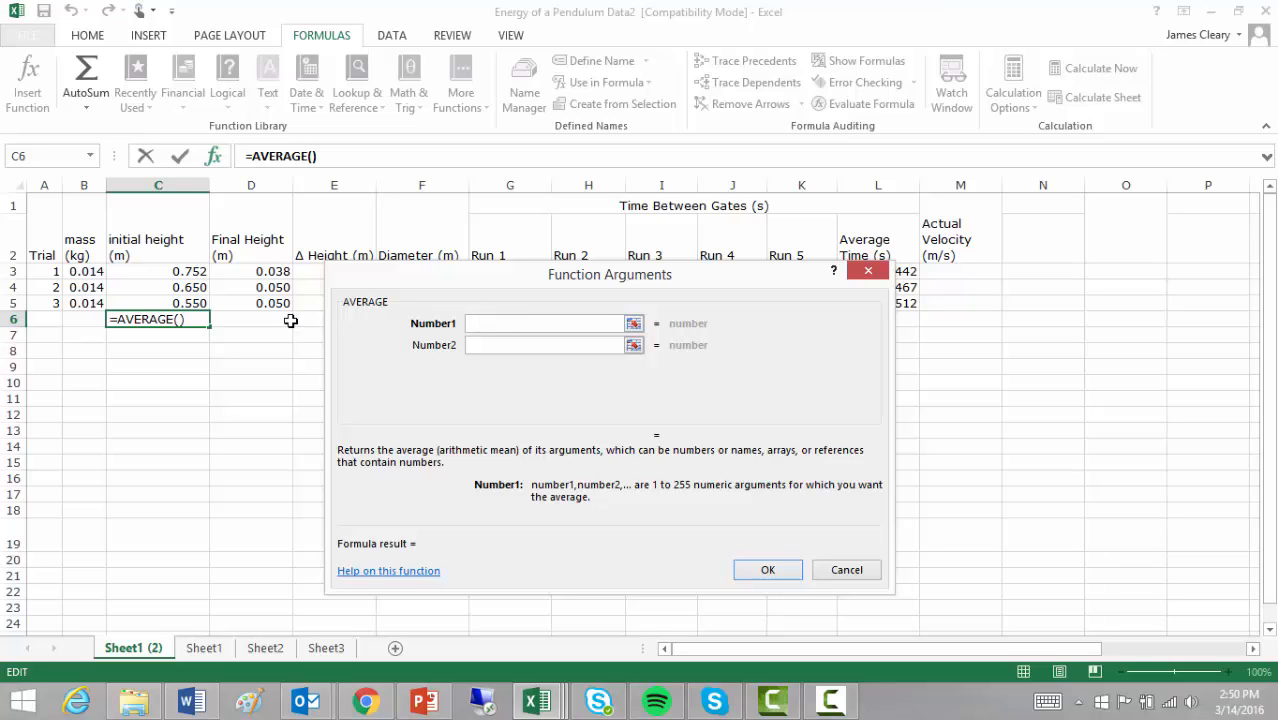
drag(178, 271, 178, 302)
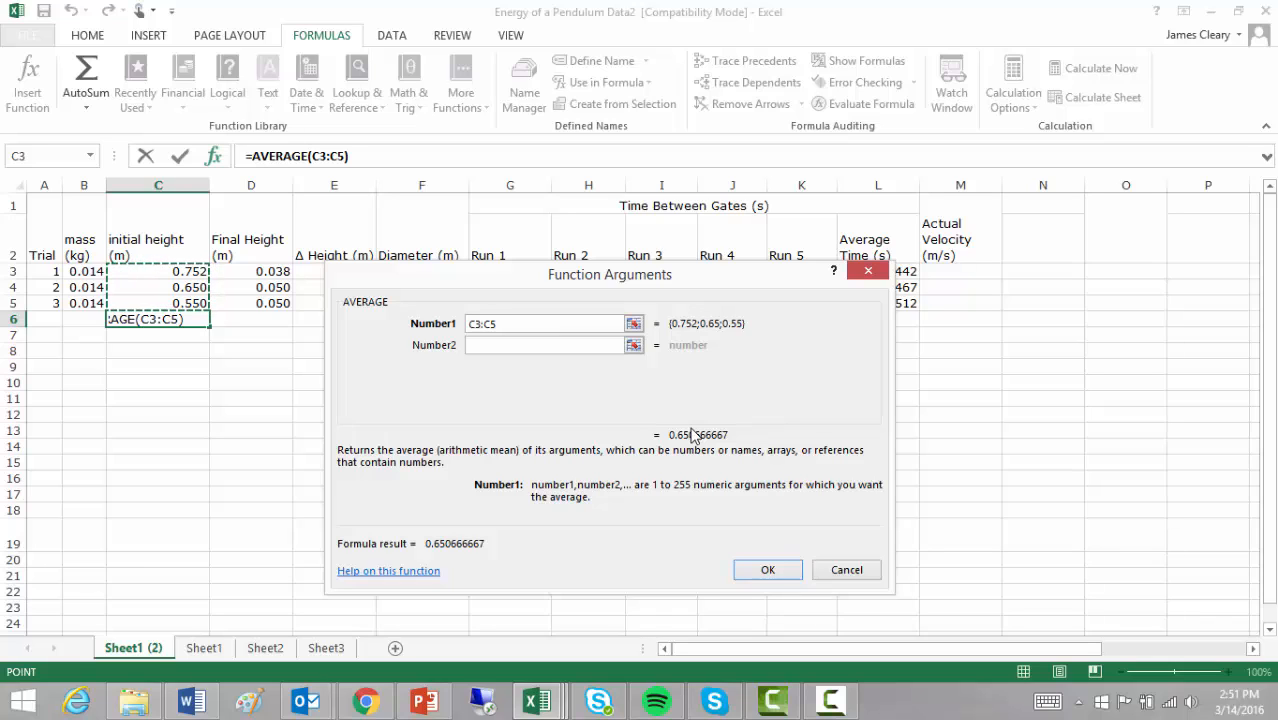
click(775, 572)
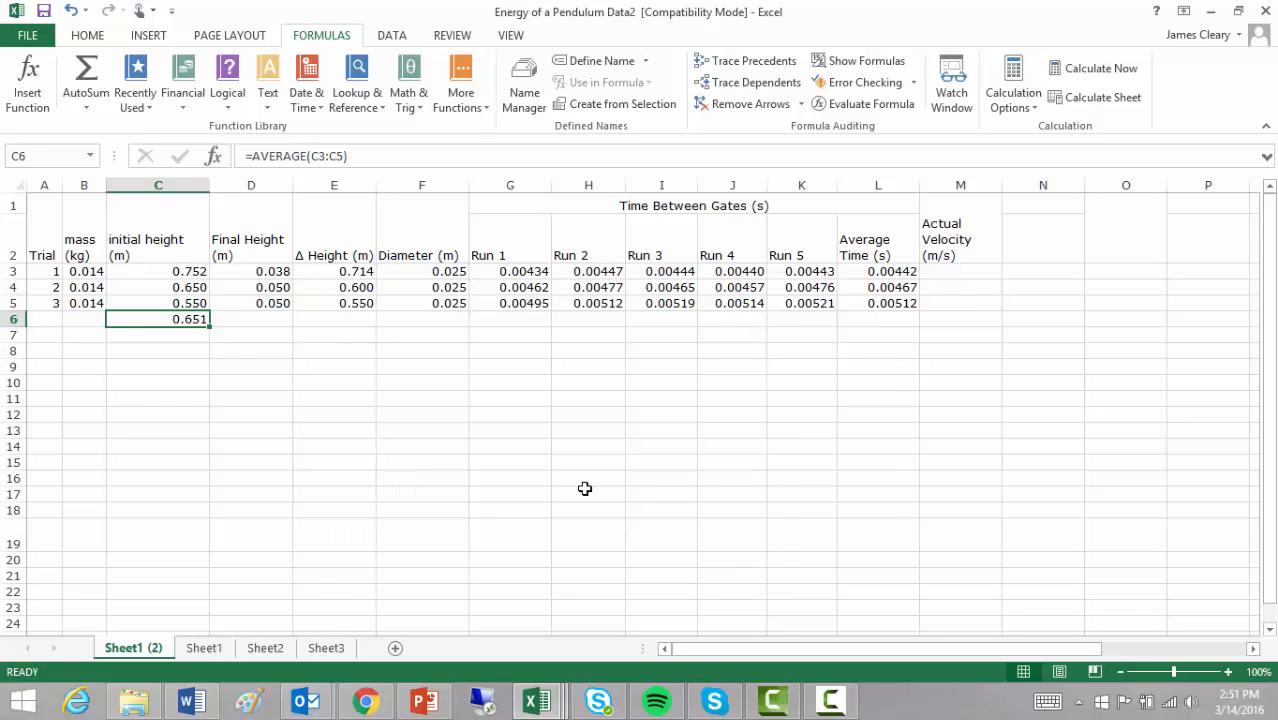
- Change trial 2's initial height in C4 to .7 and clear the average from C6
click(188, 288)
text(.7)
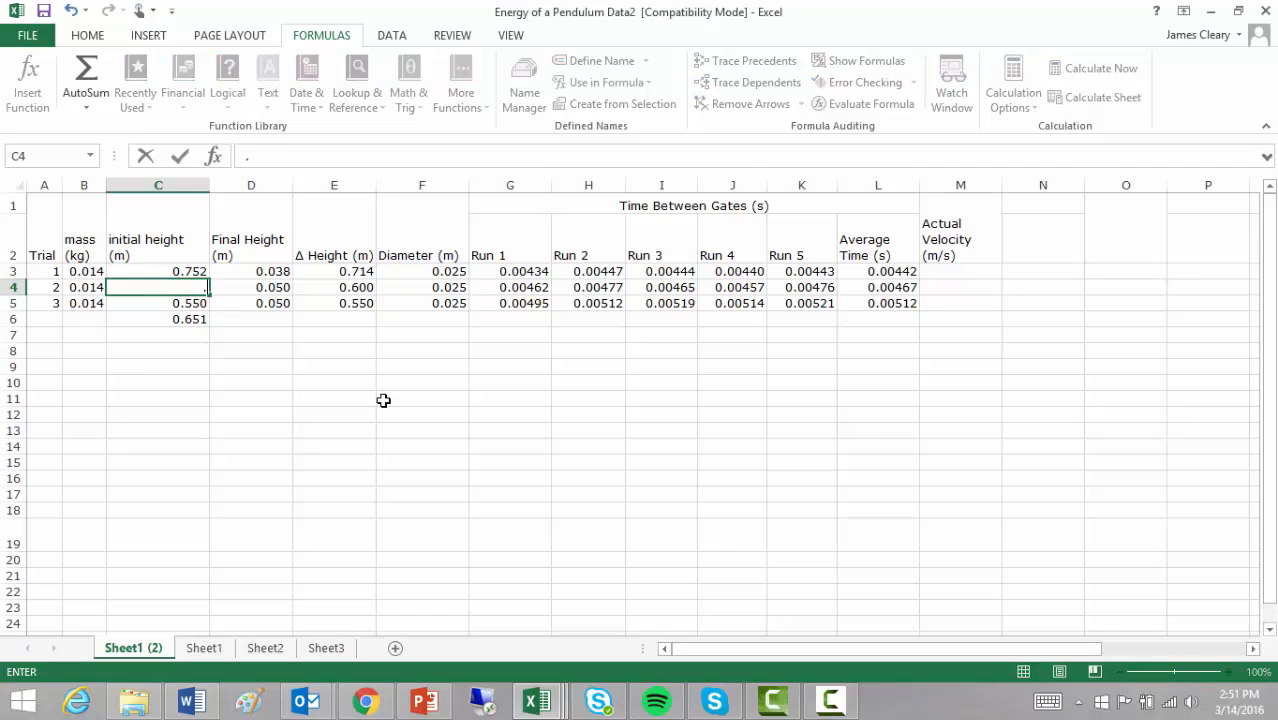
key(Return)
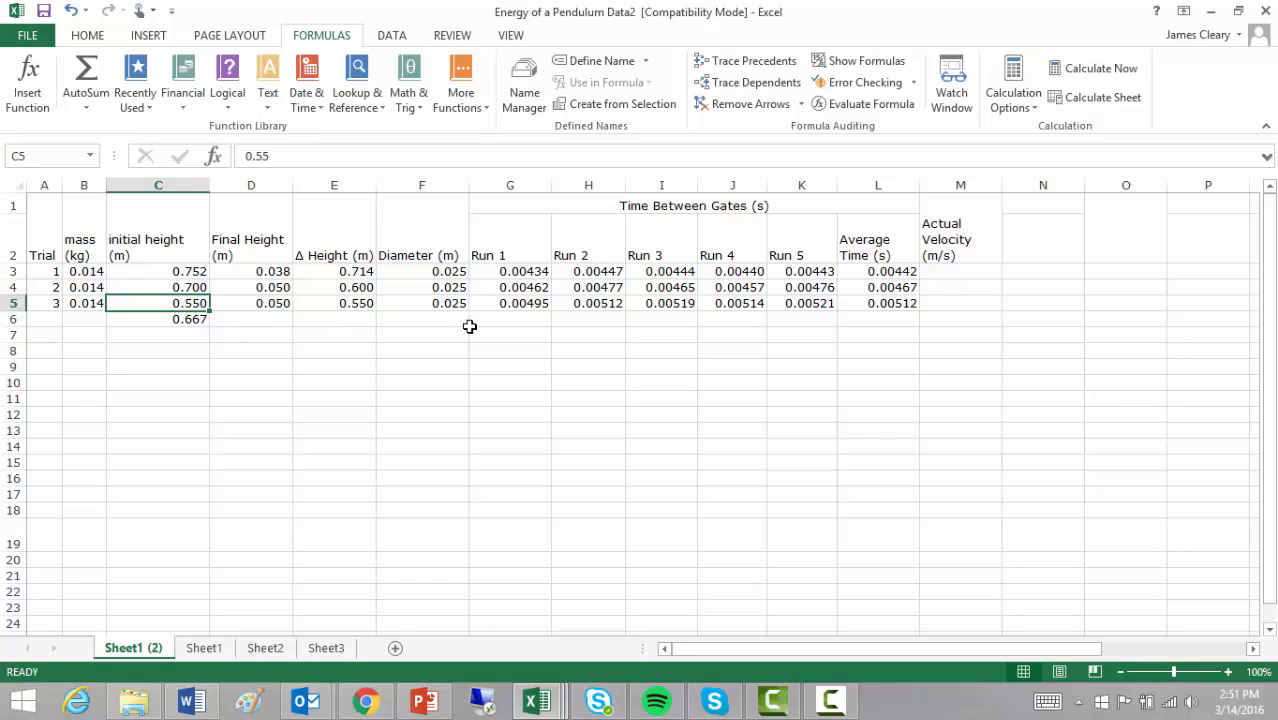
click(201, 318)
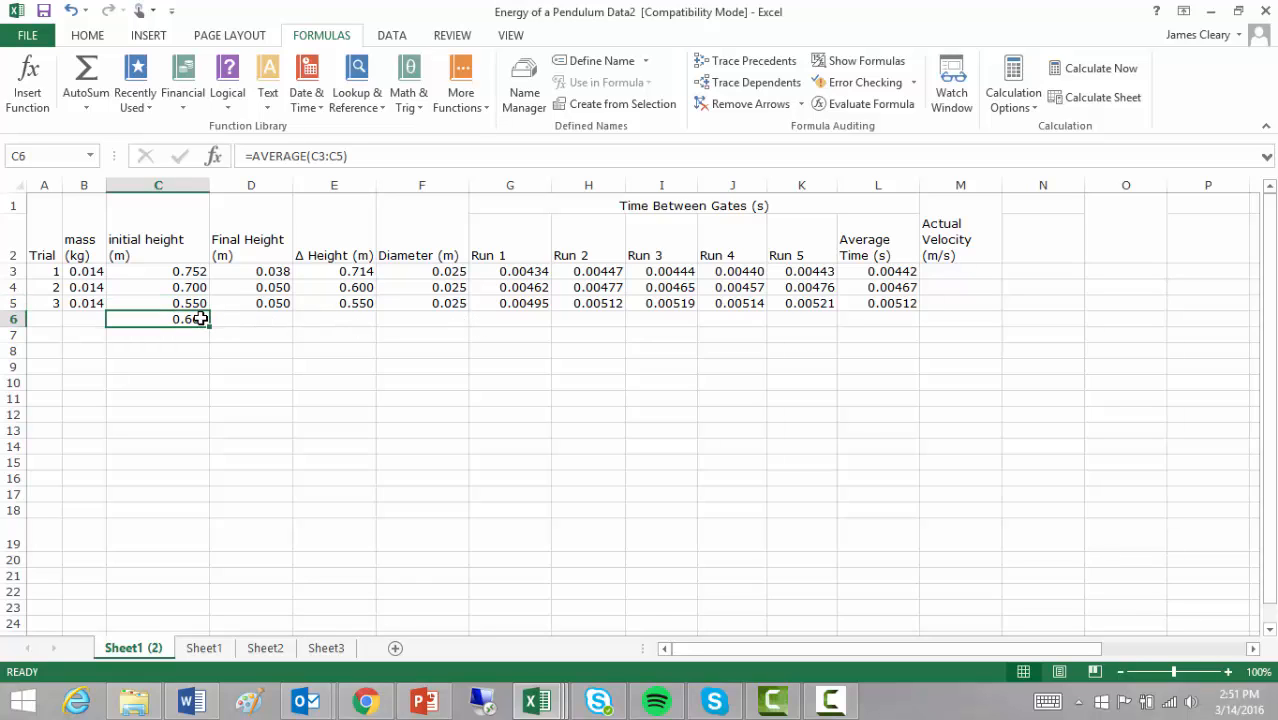
key(Delete)
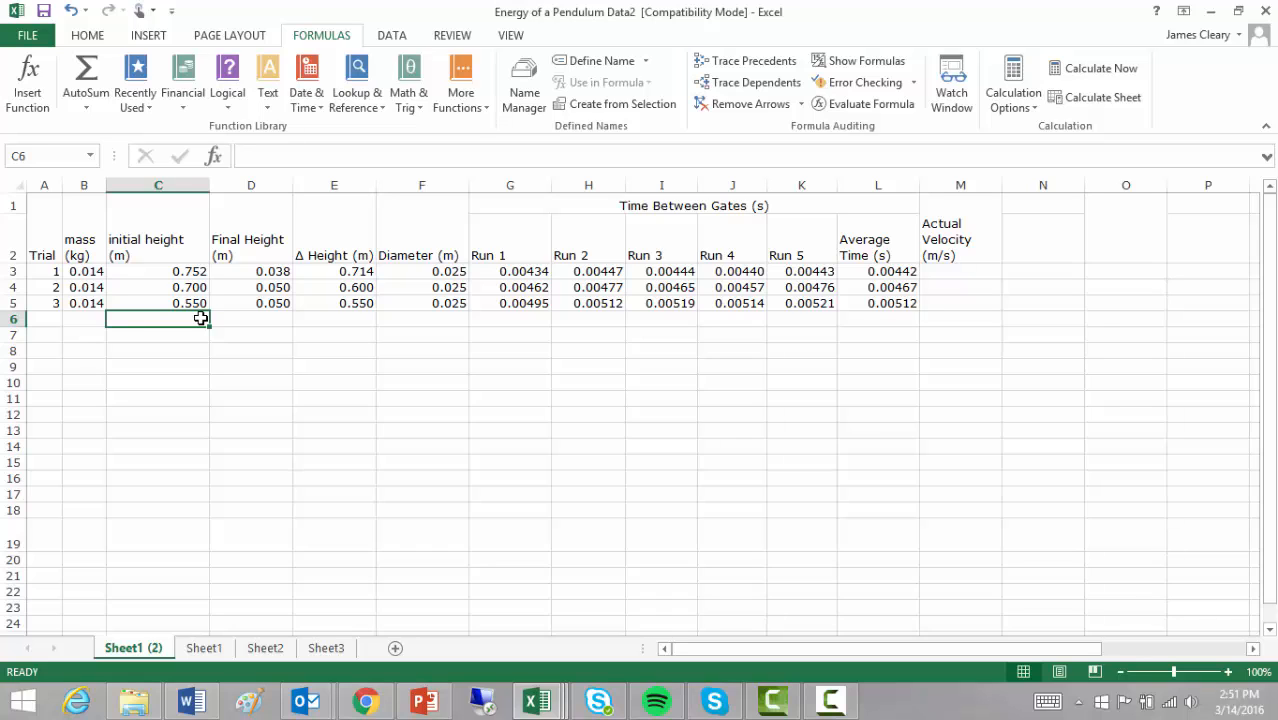
- Insert =MEDIAN(C3:C5) in C6, showing 0.700, then clear it again
click(475, 108)
mouse_move(485, 128)
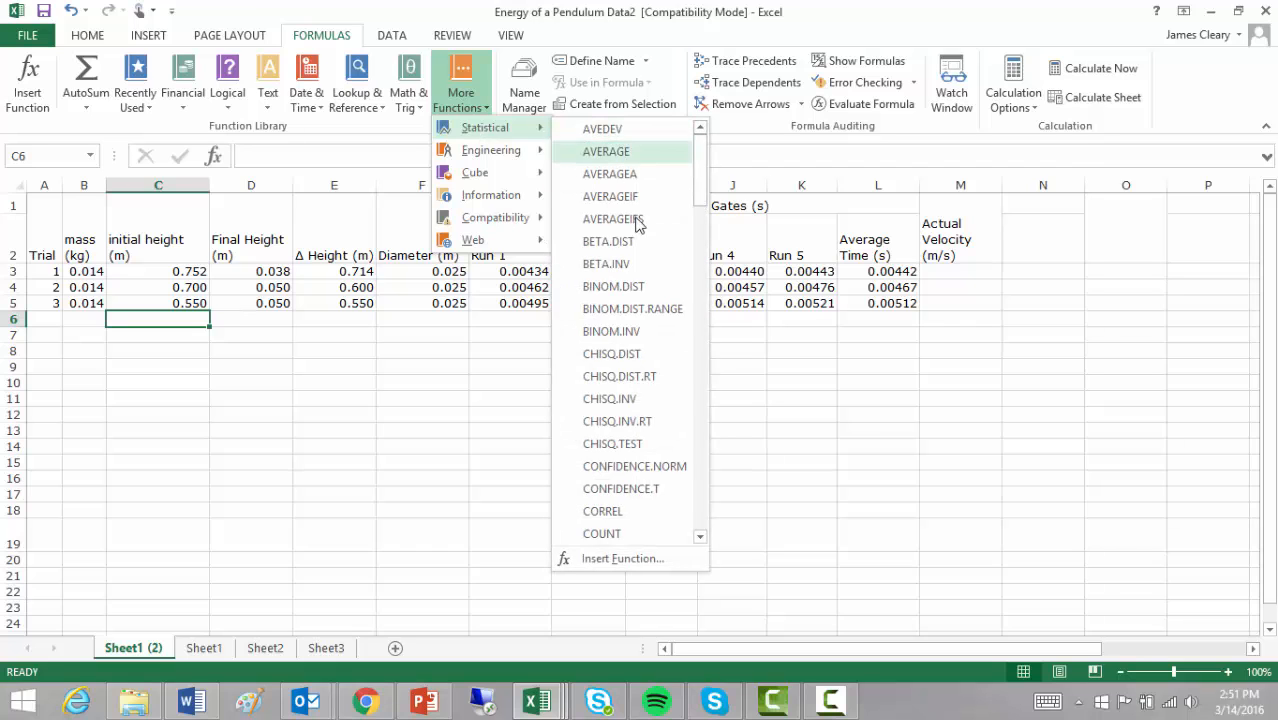
scroll(650, 357, down, 7)
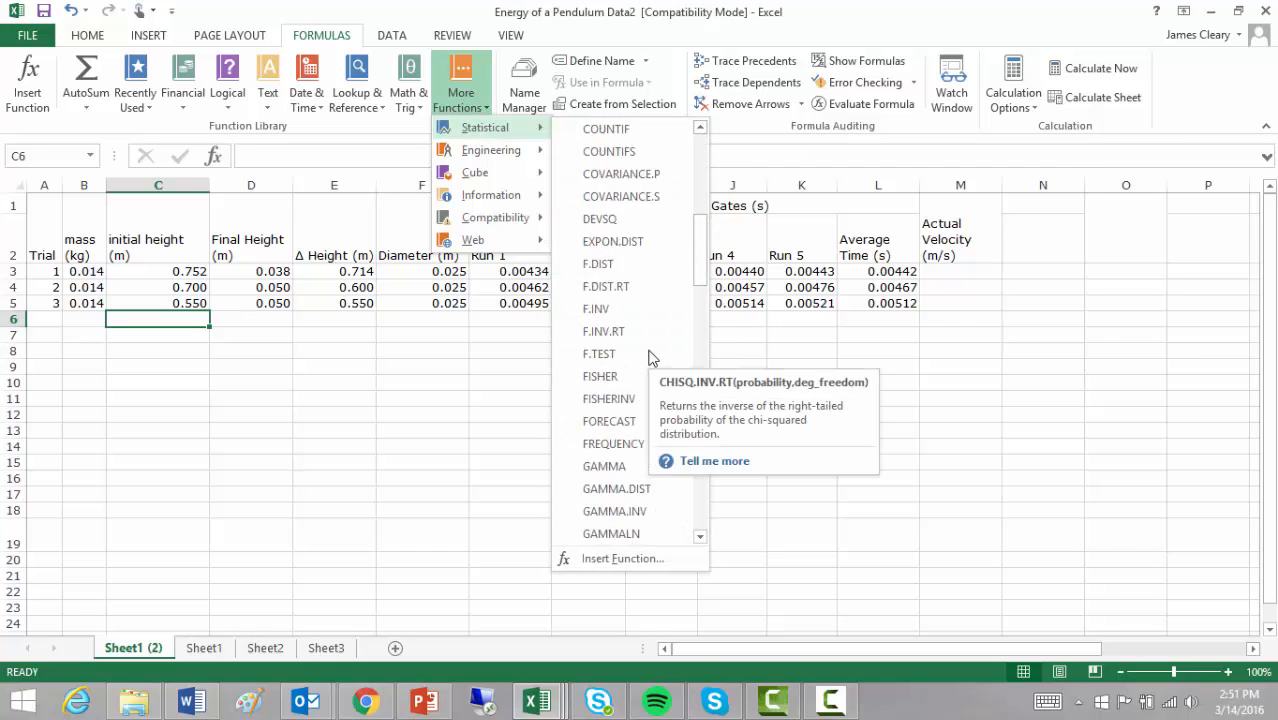
scroll(650, 357, down, 9)
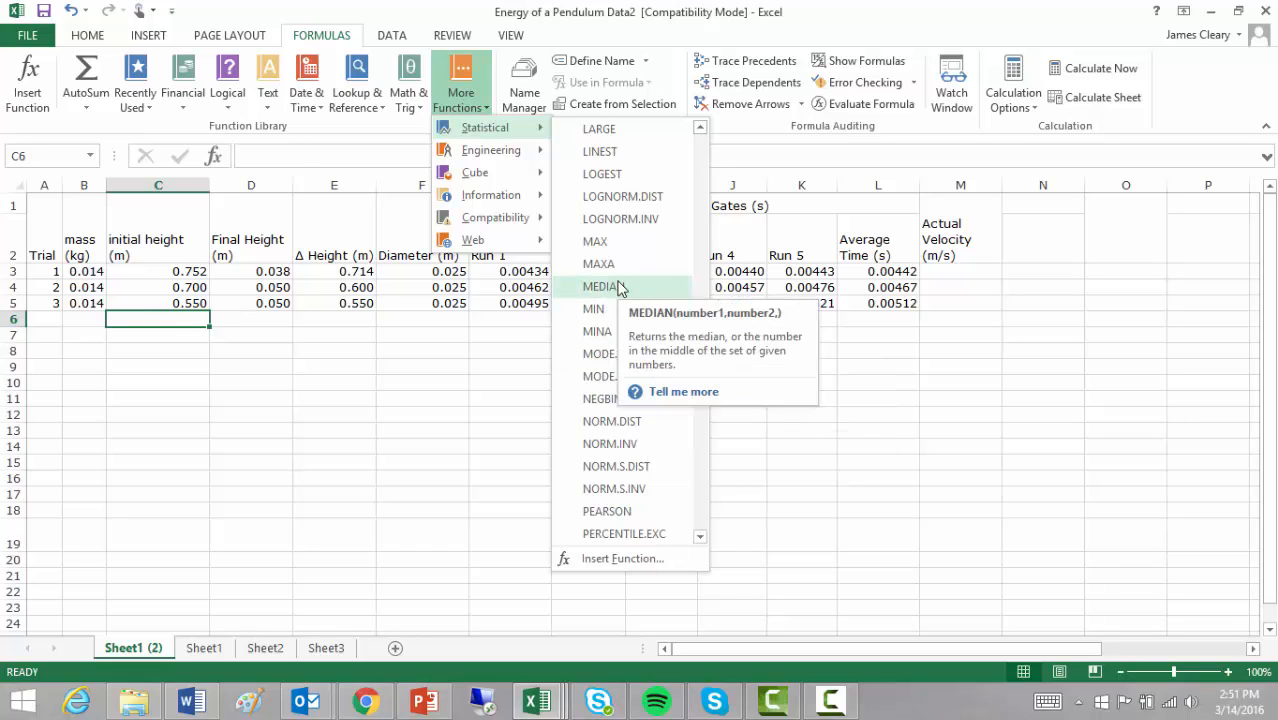
click(619, 287)
drag(157, 274, 150, 300)
click(748, 561)
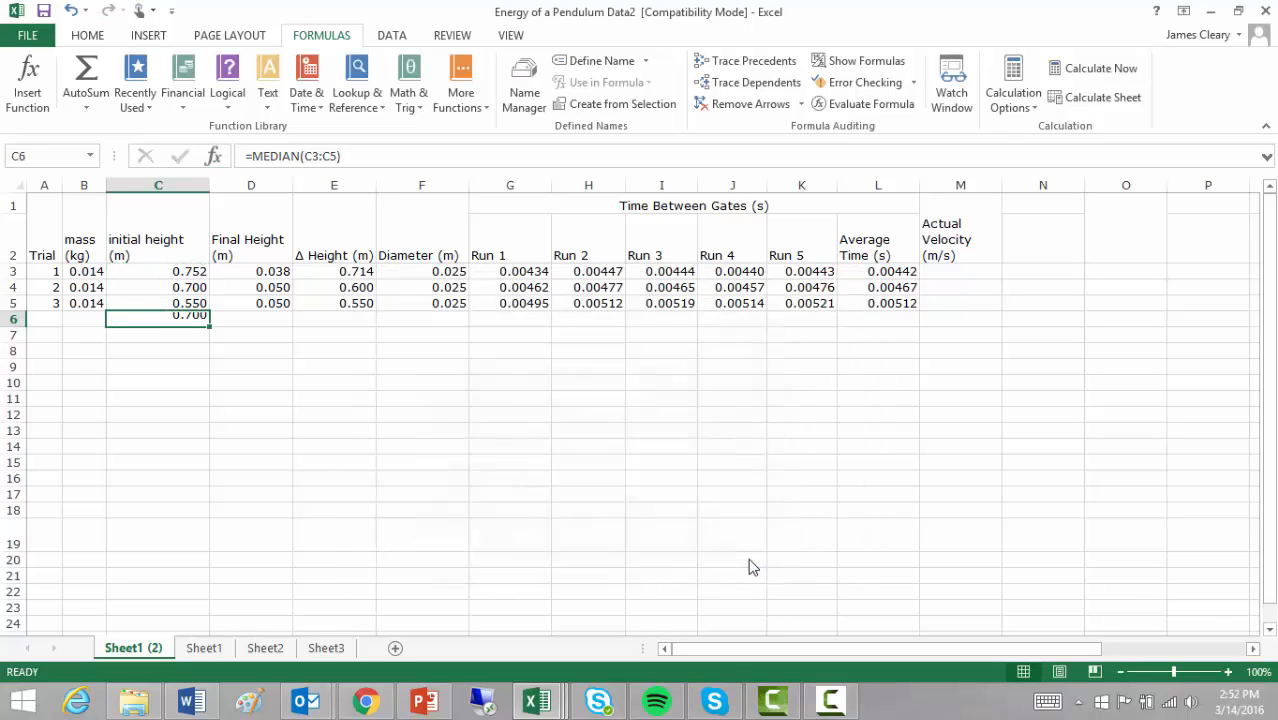
key(Delete)
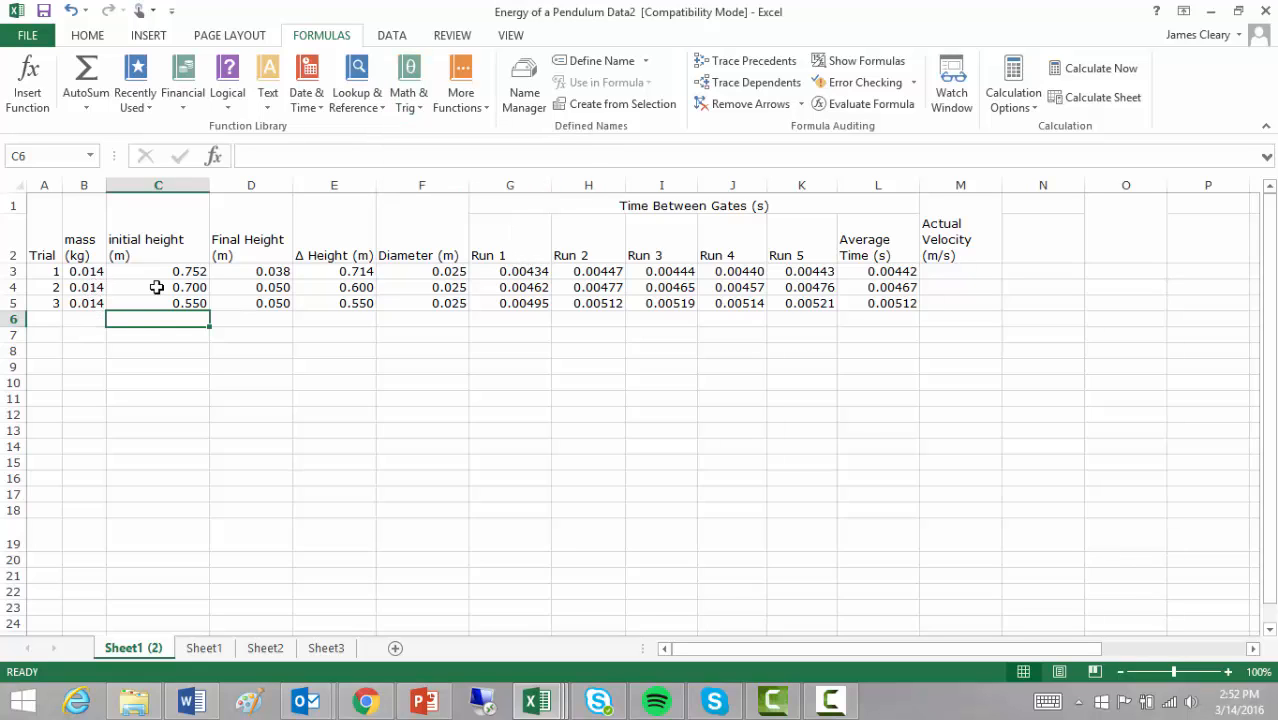
click(87, 319)
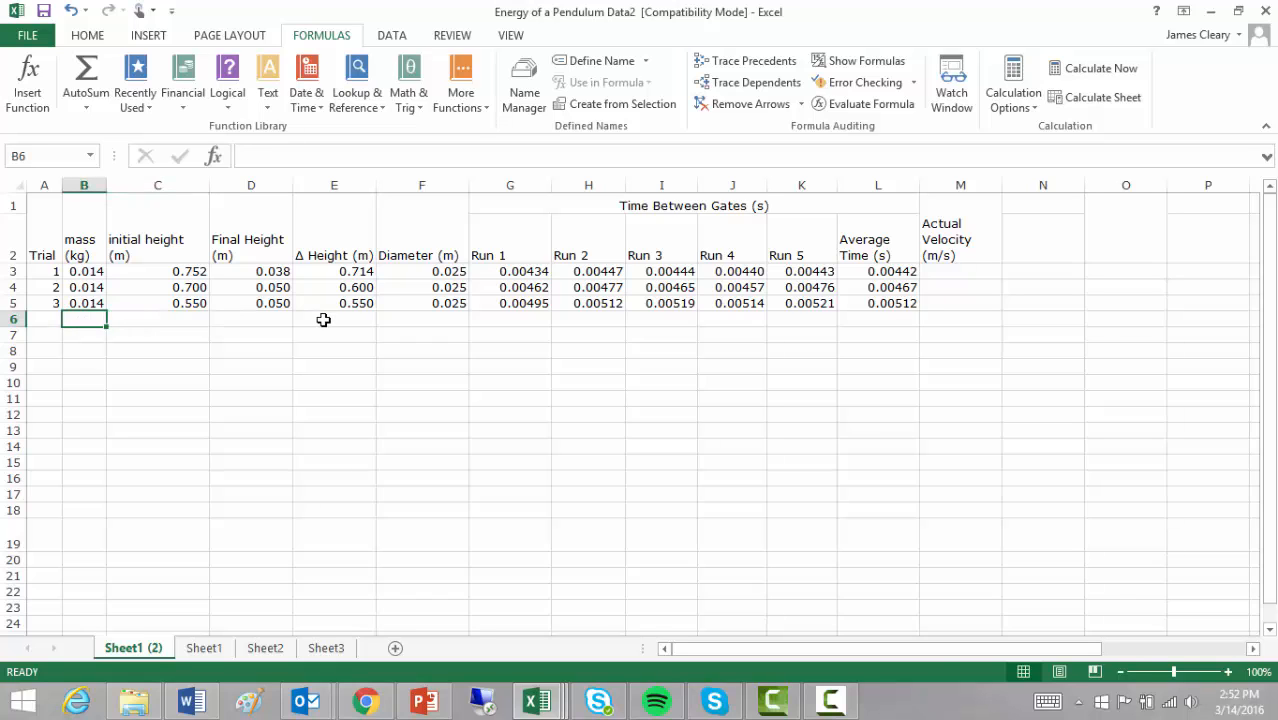
text(0.012)
key(Return)
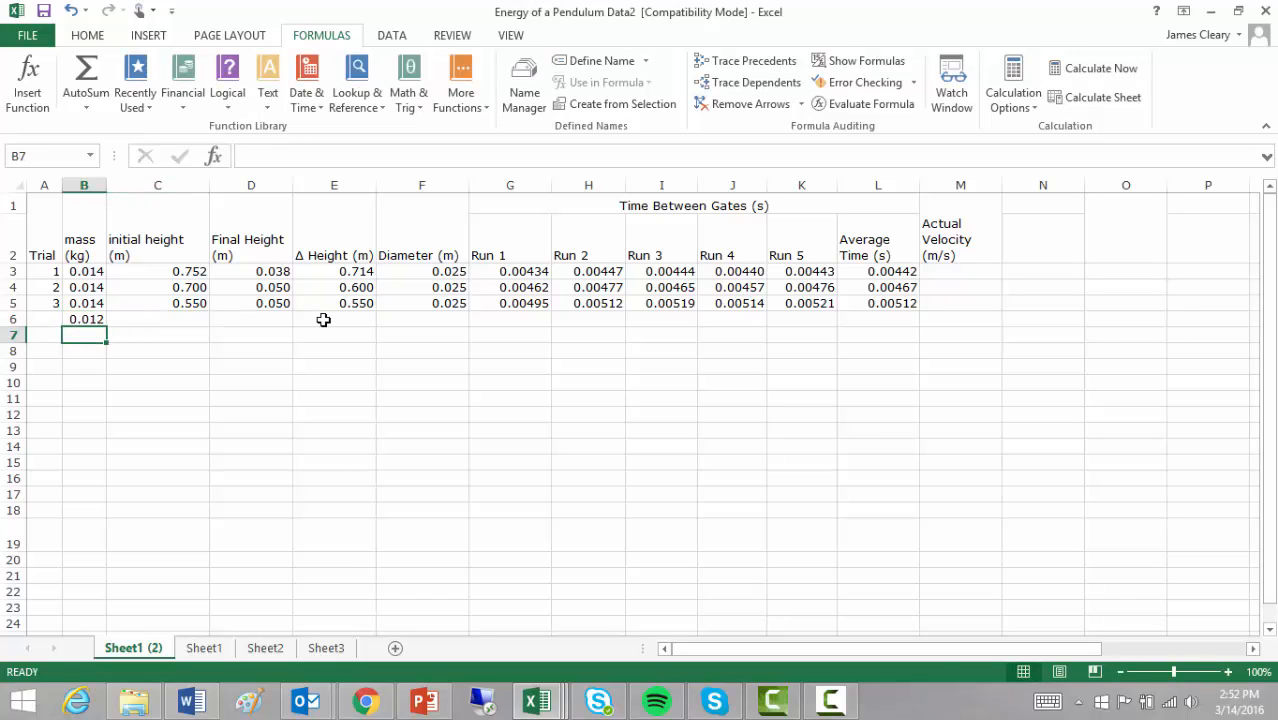
text(.015)
key(Return)
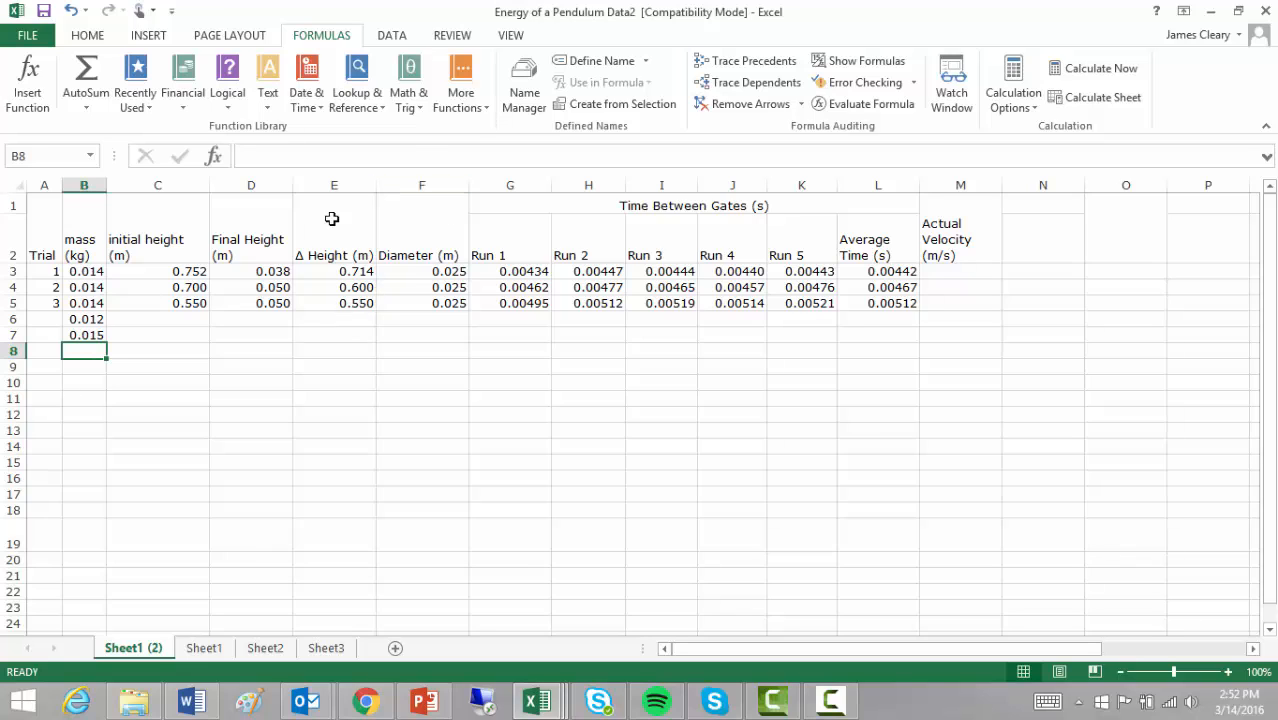
click(455, 108)
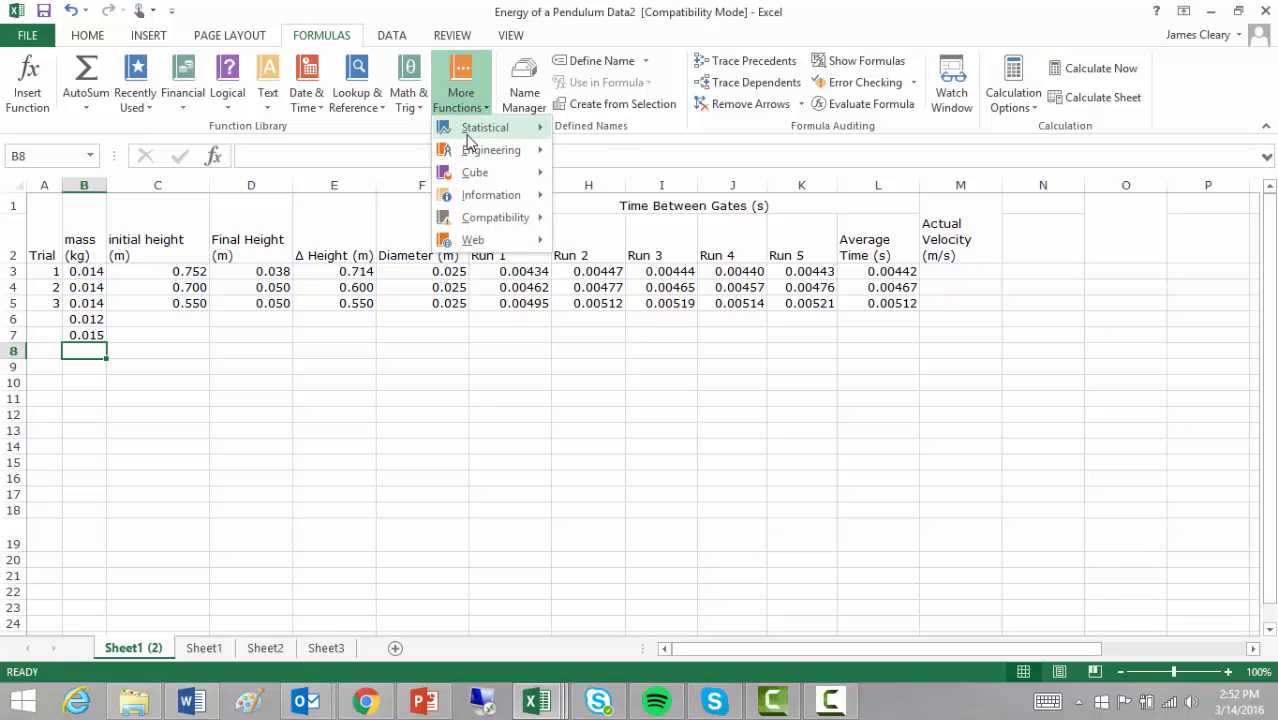
scroll(653, 408, down, 5)
scroll(650, 421, down, 10)
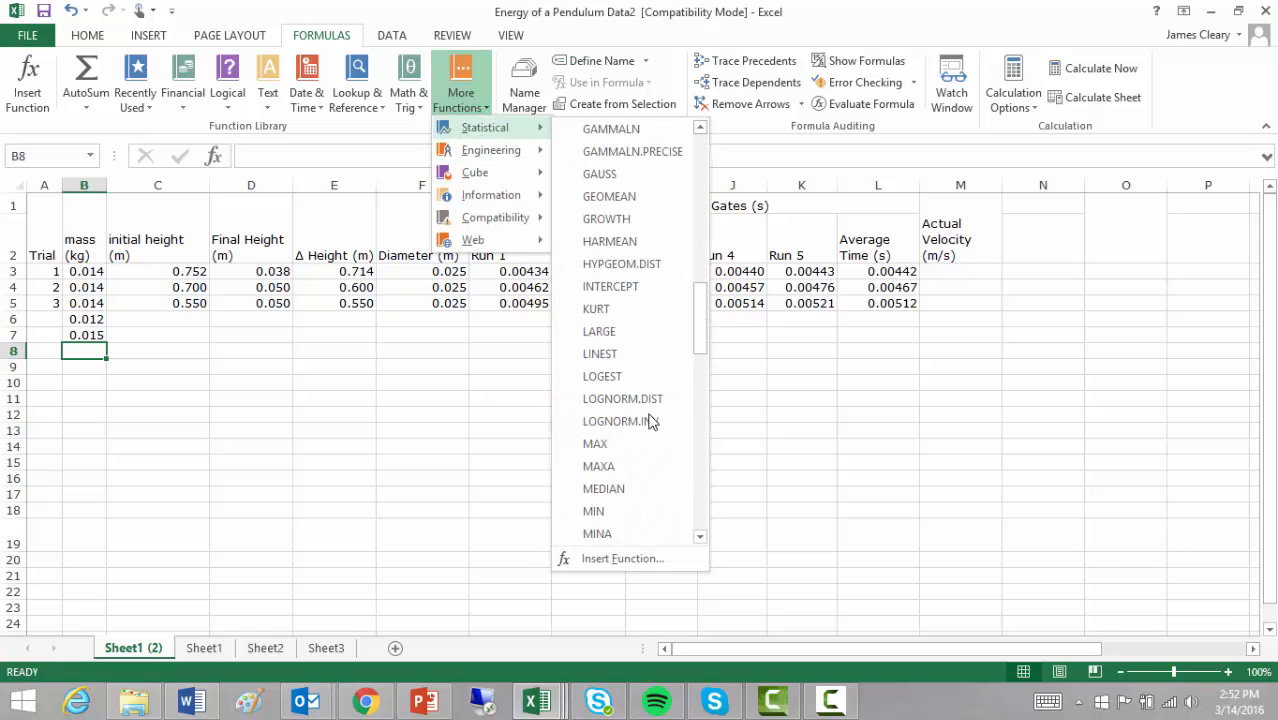
scroll(647, 401, down, 4)
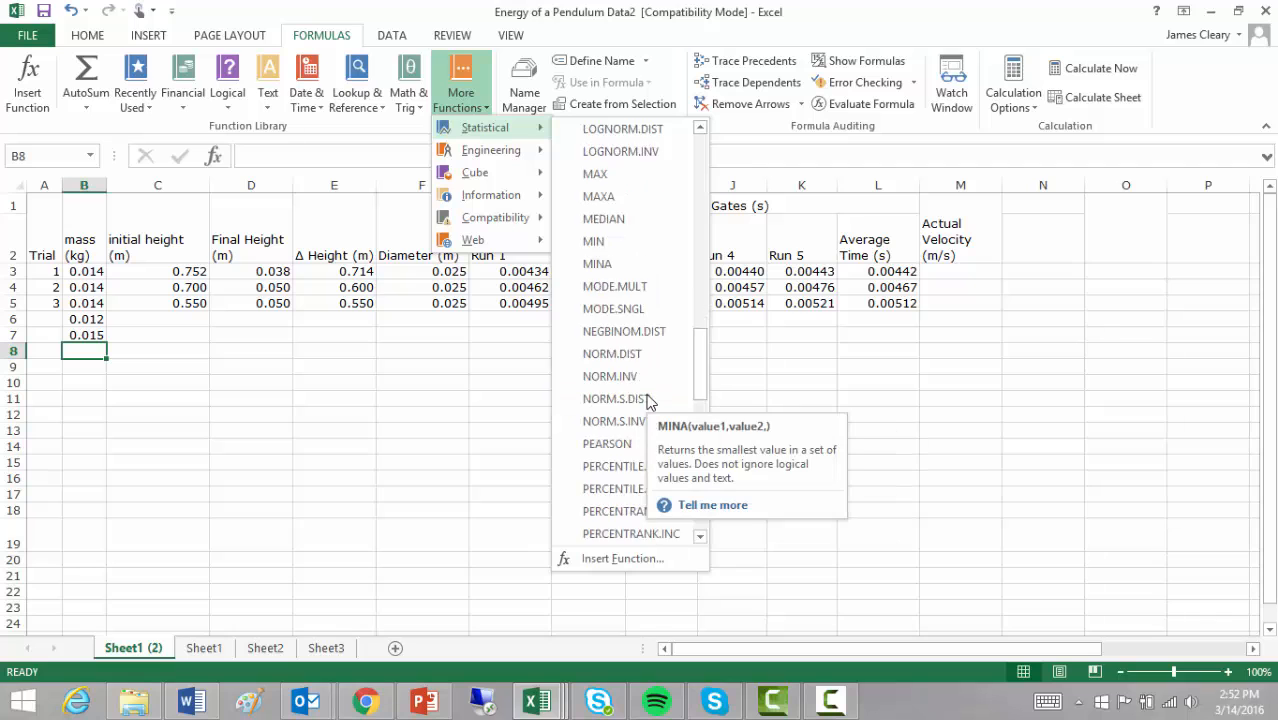
scroll(648, 402, up, 1)
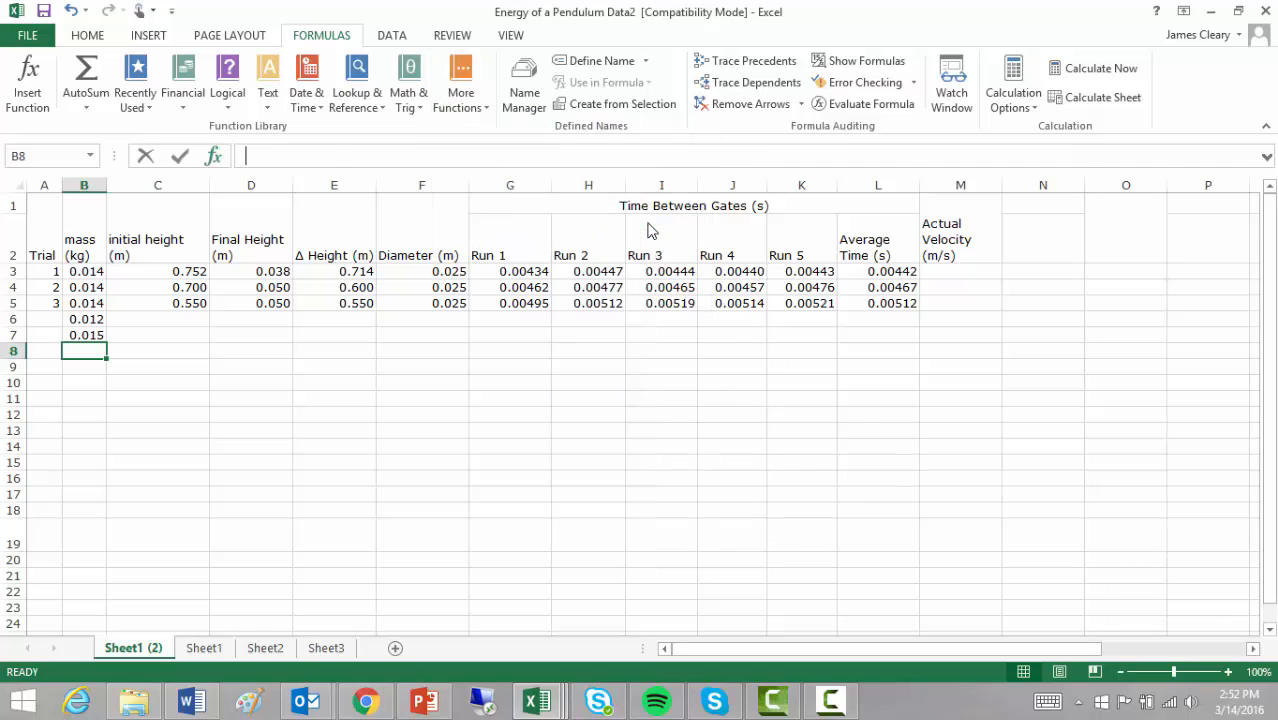
click(637, 219)
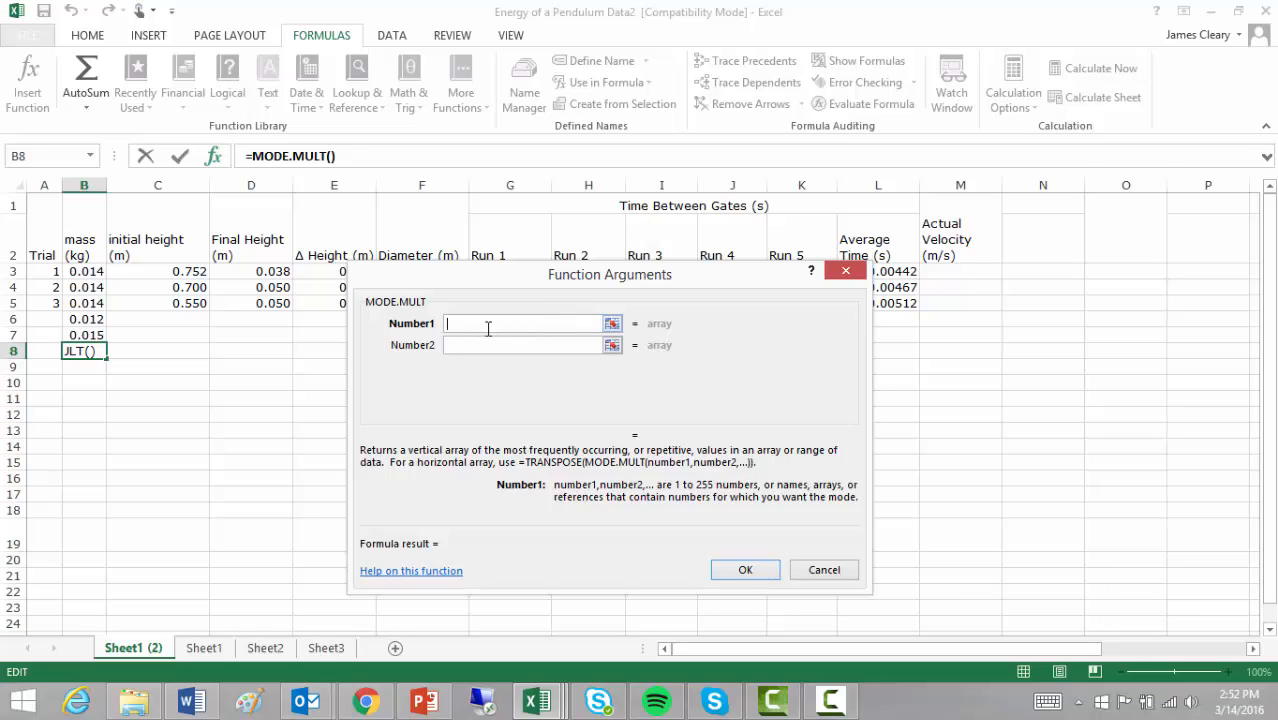
drag(84, 272, 88, 335)
click(745, 570)
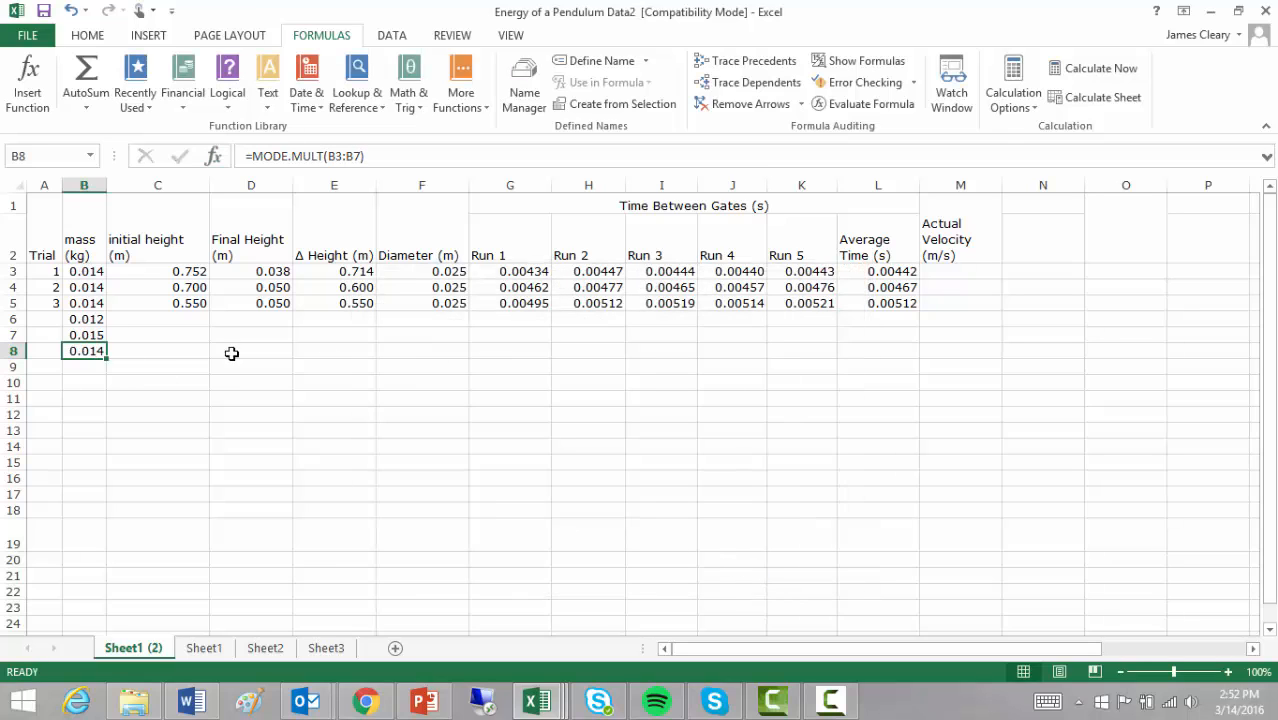
drag(90, 322, 90, 352)
key(Delete)
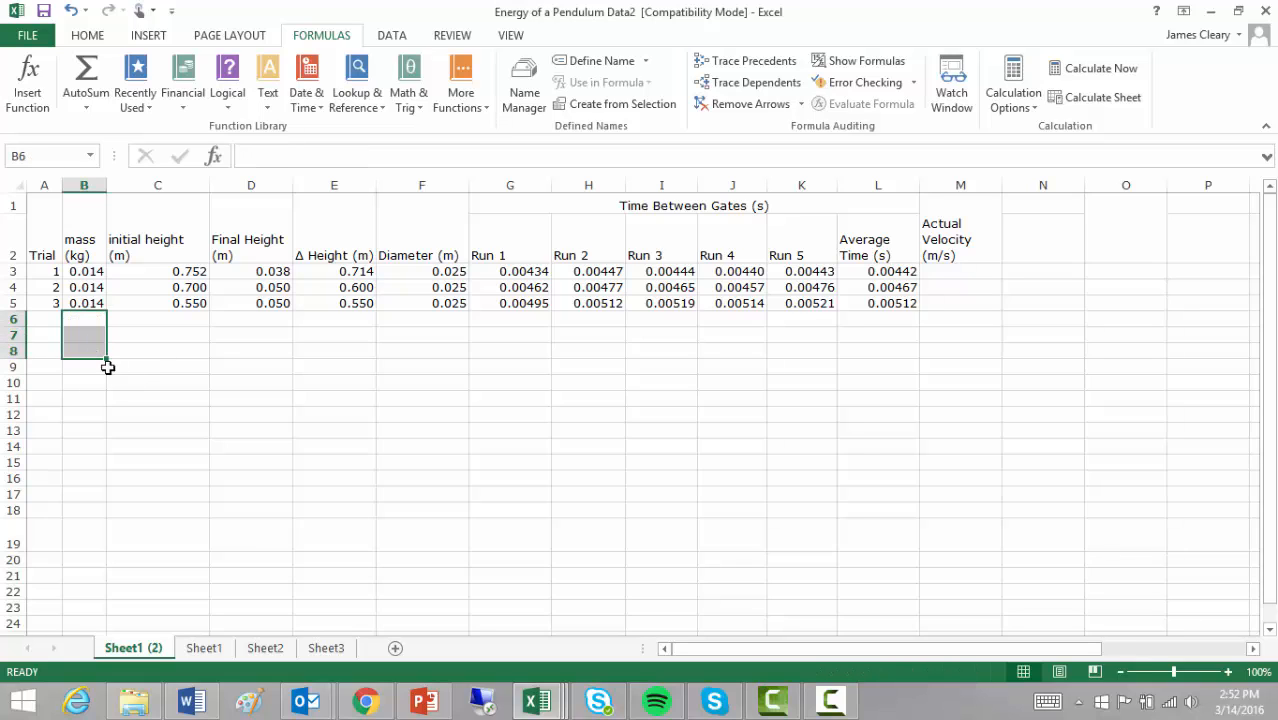
- Look over the PowerPoint formulas outline slide, then bring the Energy of a Pendulum workbook back up in Excel
click(421, 702)
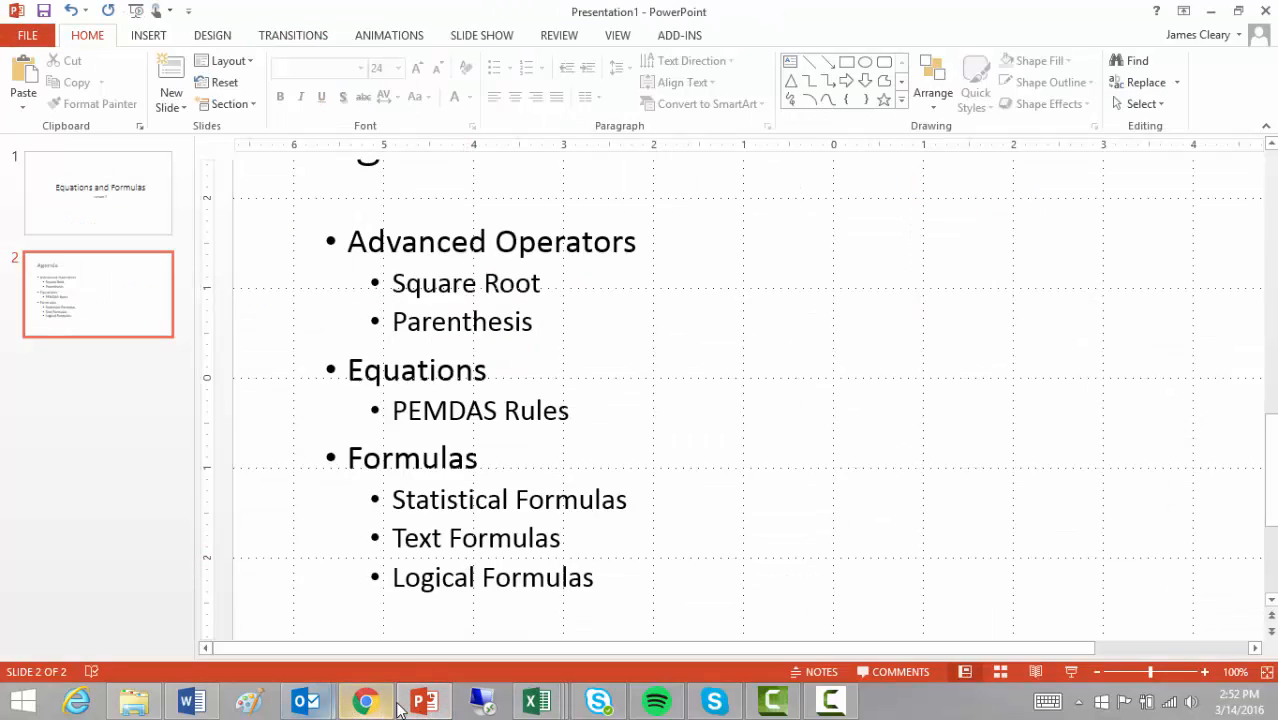
mouse_move(537, 702)
click(683, 615)
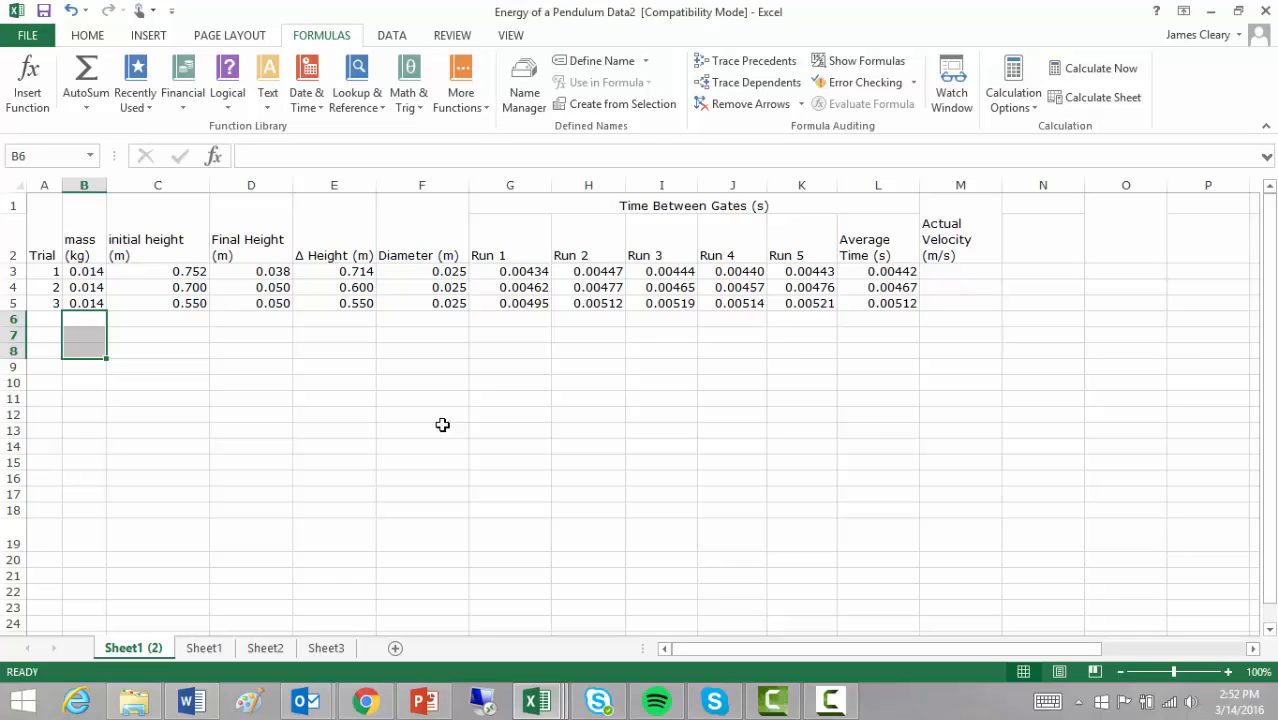
- Move from Sheet1 to the empty Sheet2 of the pendulum workbook
click(200, 648)
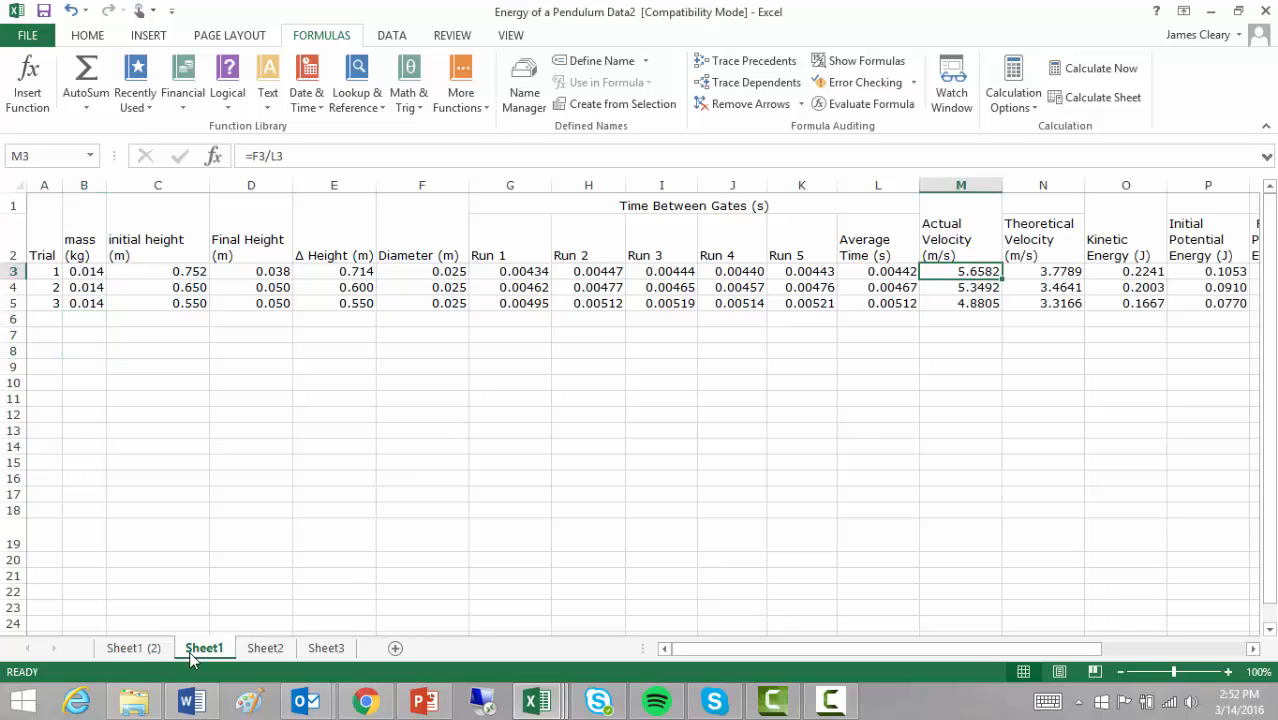
click(262, 648)
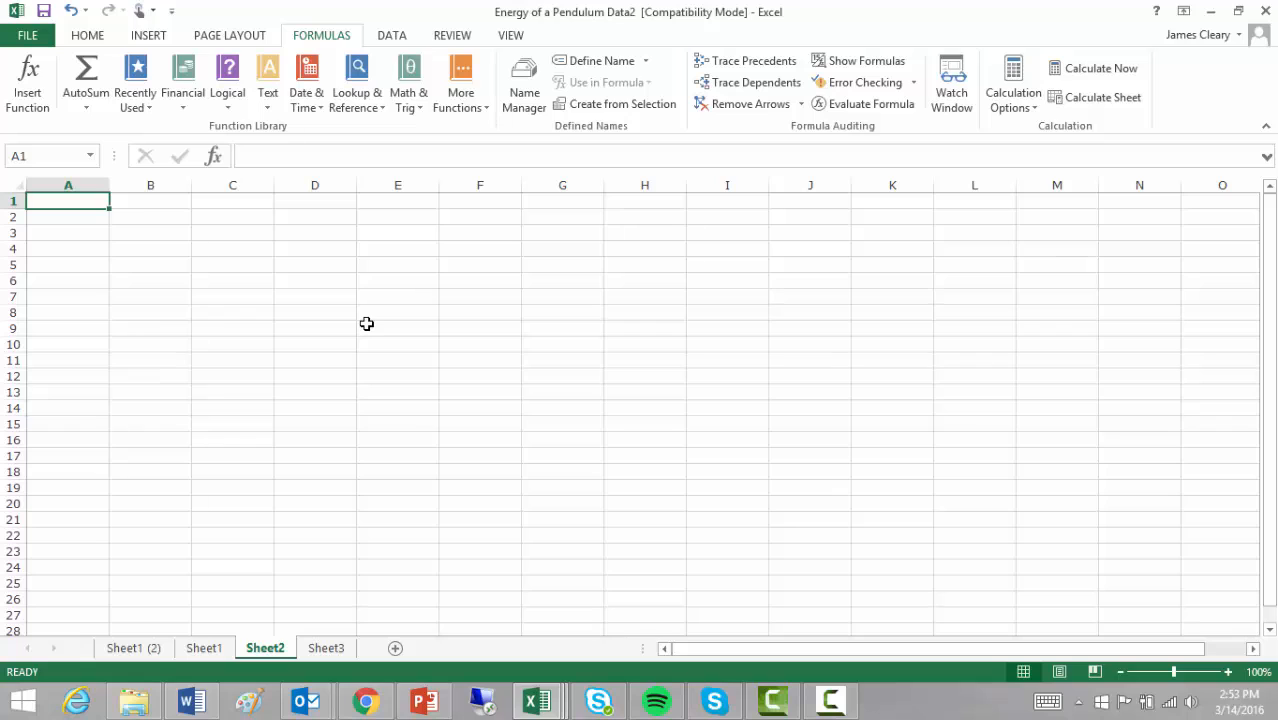
click(174, 201)
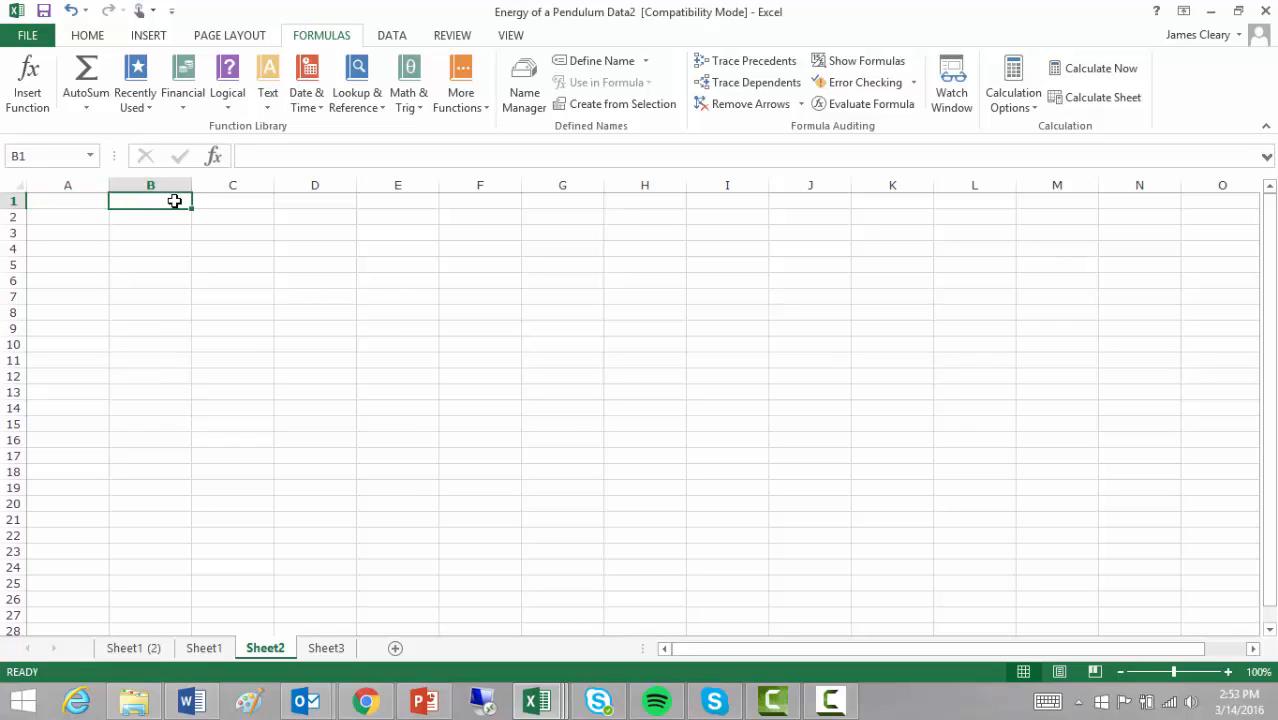
- Enter three sample usernames in A1:A3, then bring up the Text functions list for B1
click(92, 201)
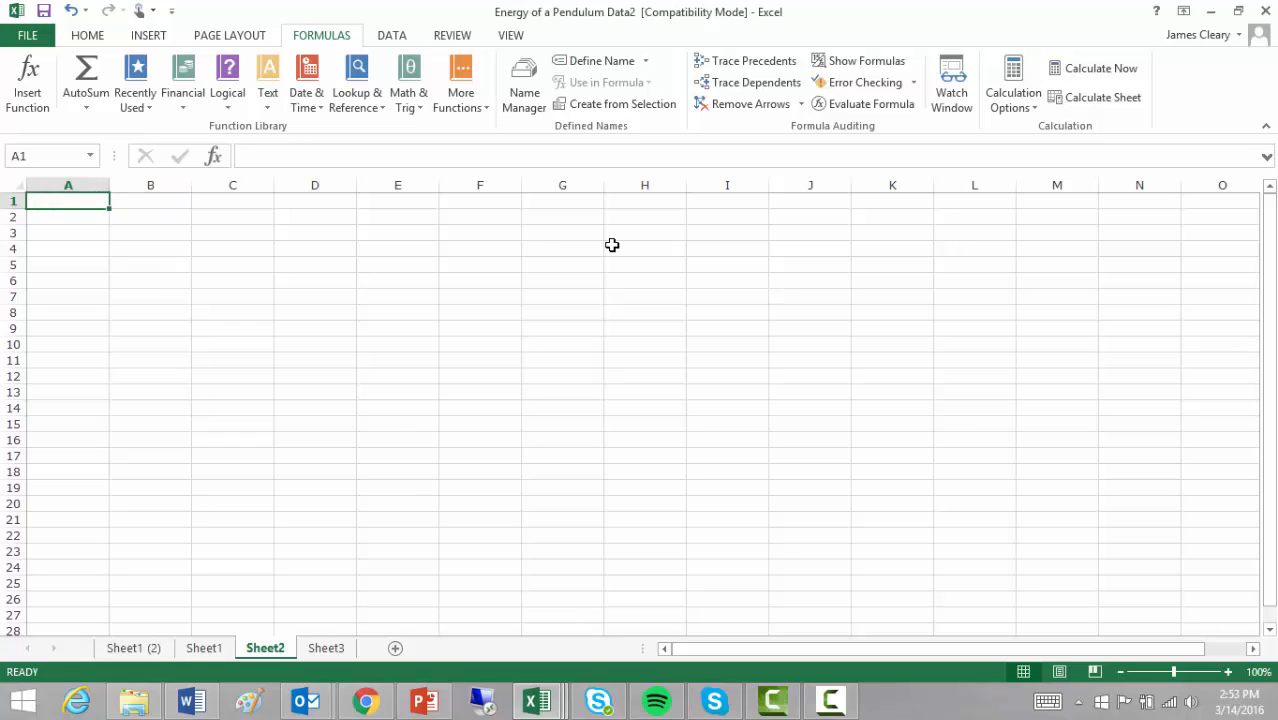
text(jsmith)
key(Return)
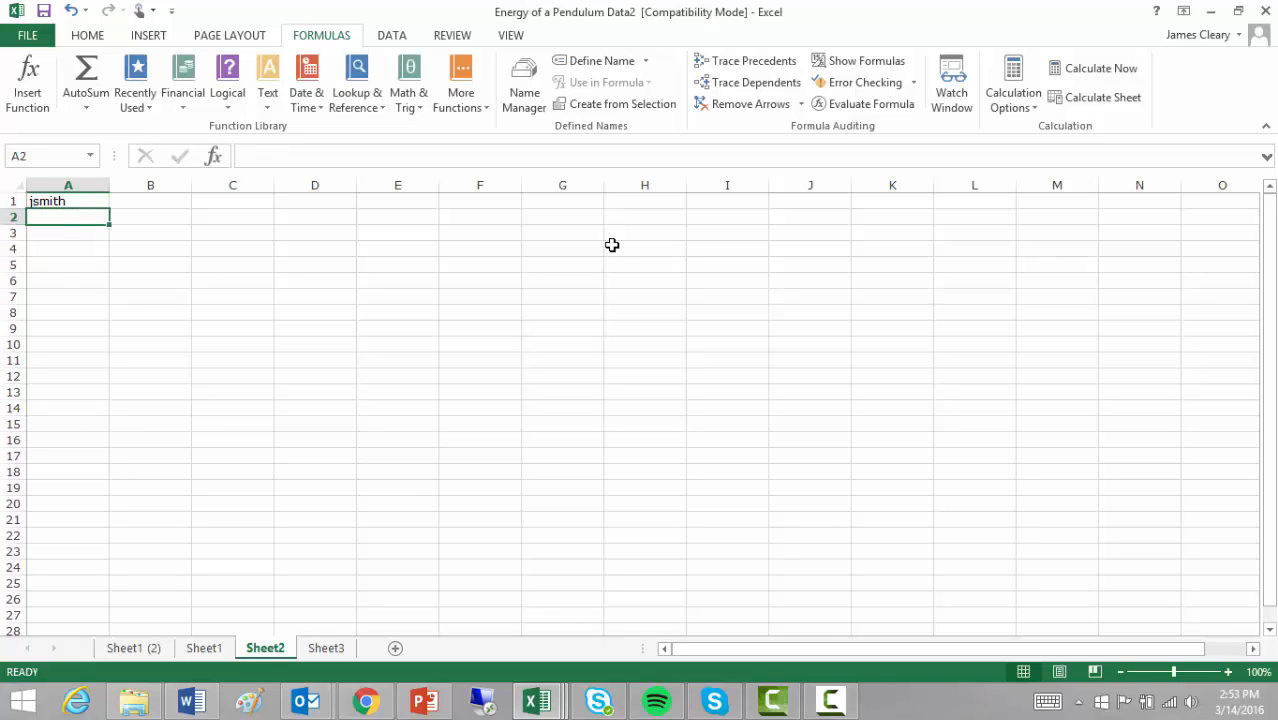
text(sjones)
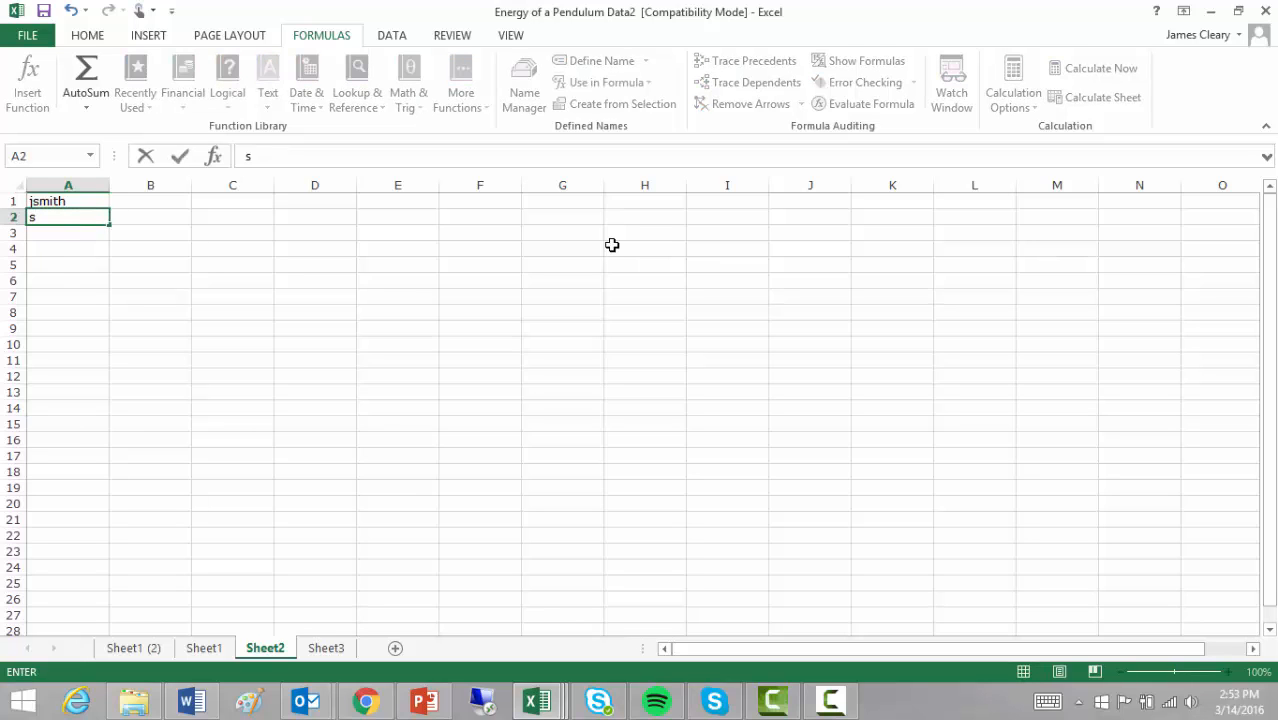
key(Return)
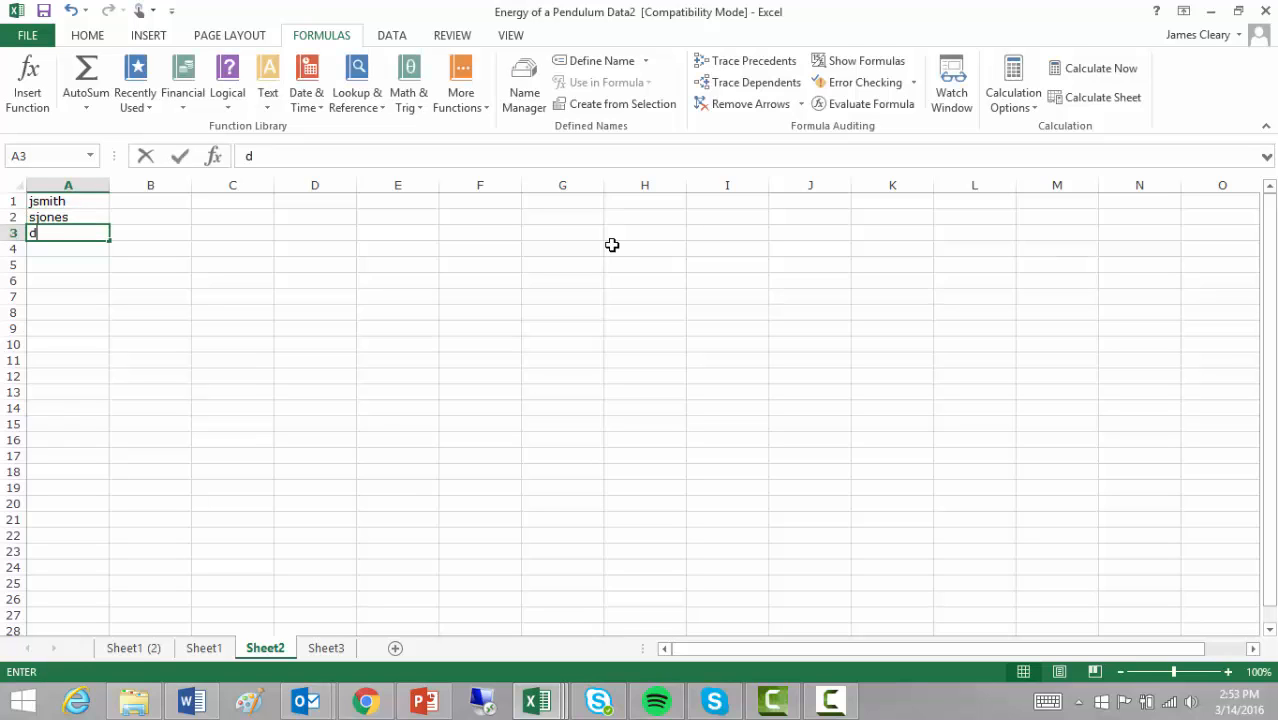
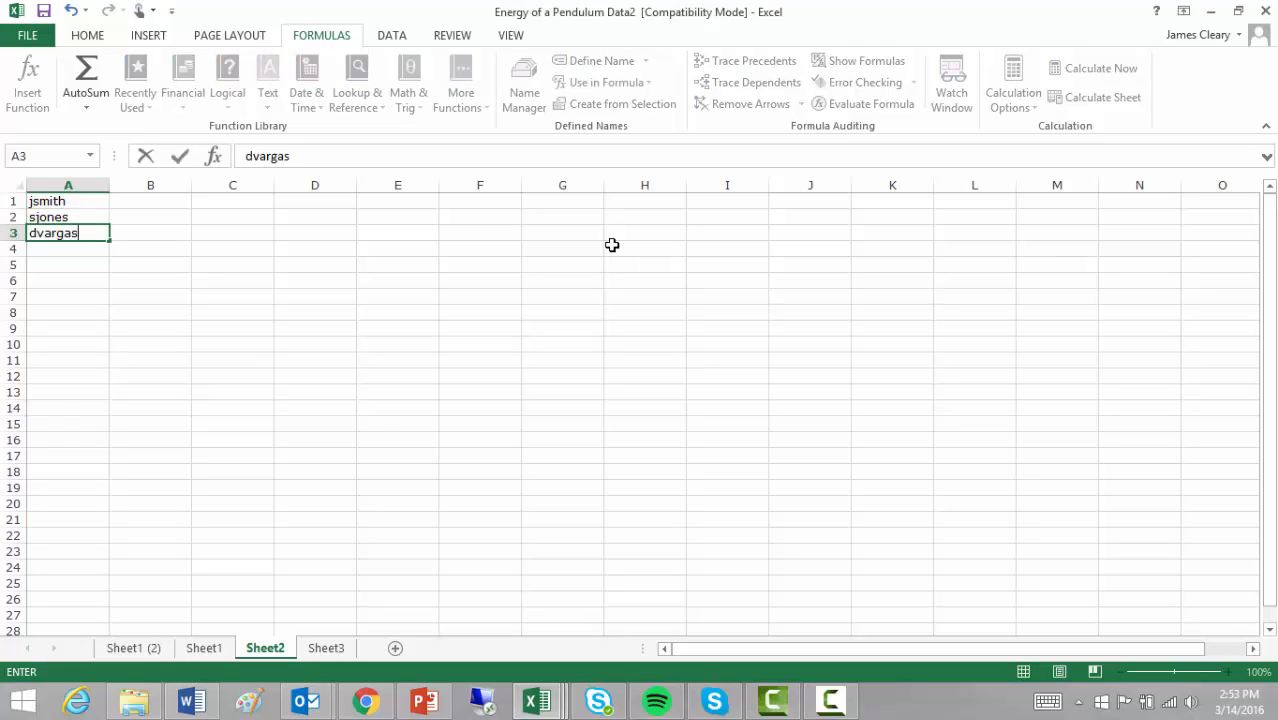
key(Return)
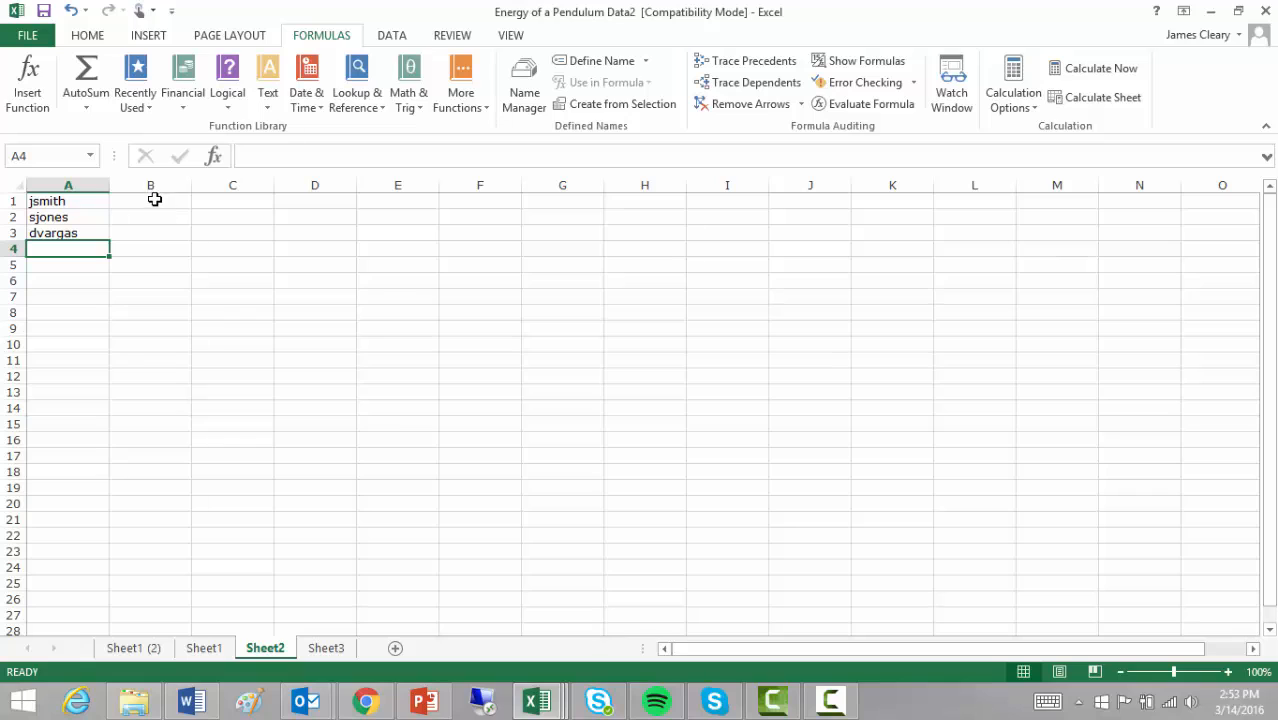
click(149, 202)
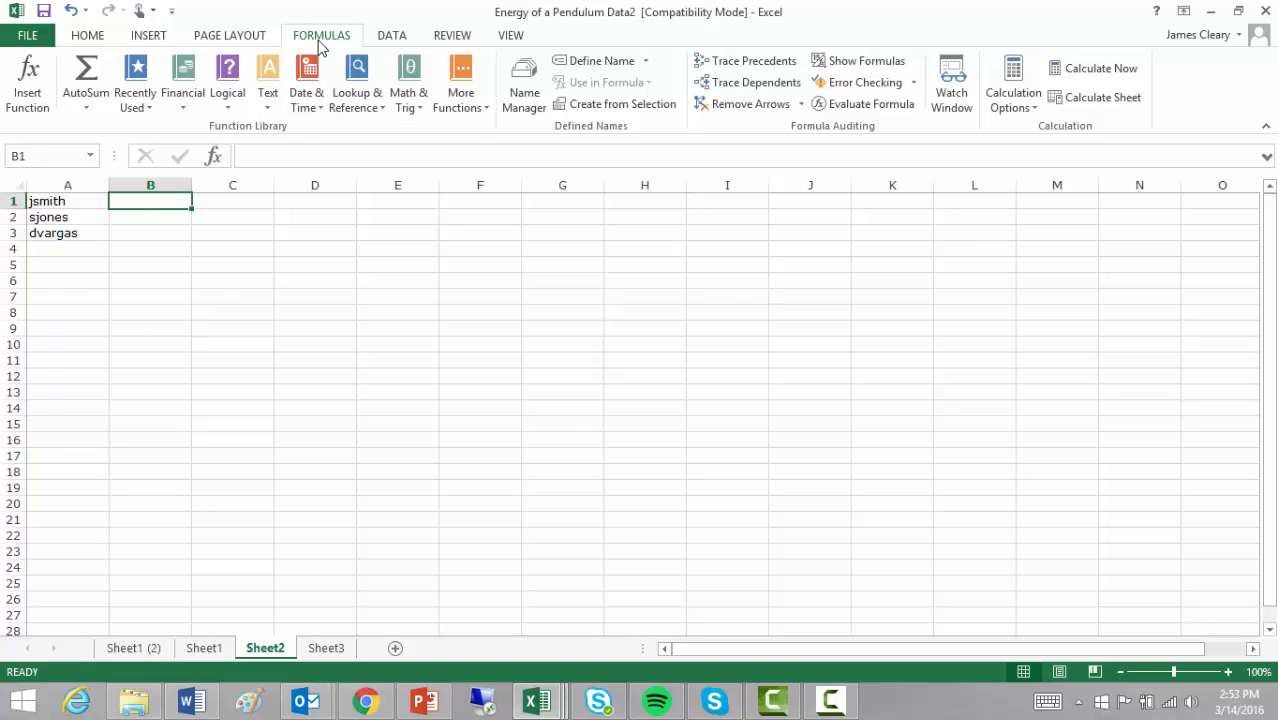
click(264, 108)
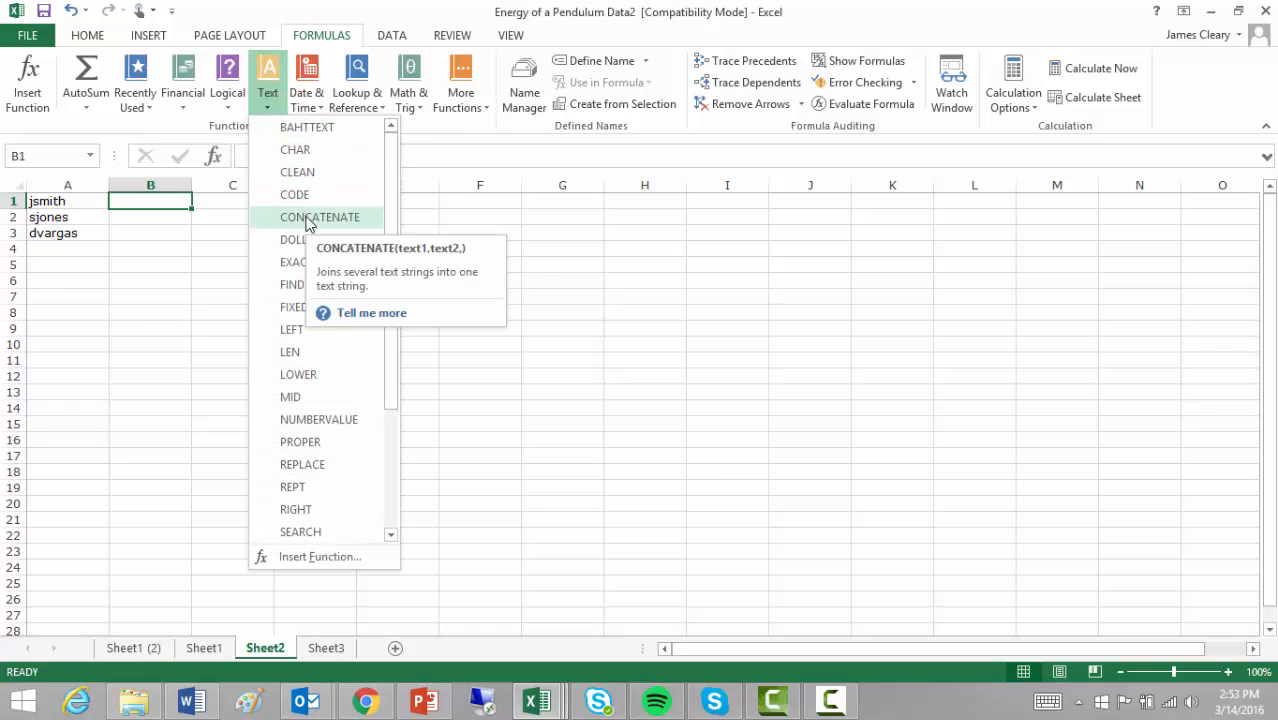
click(307, 220)
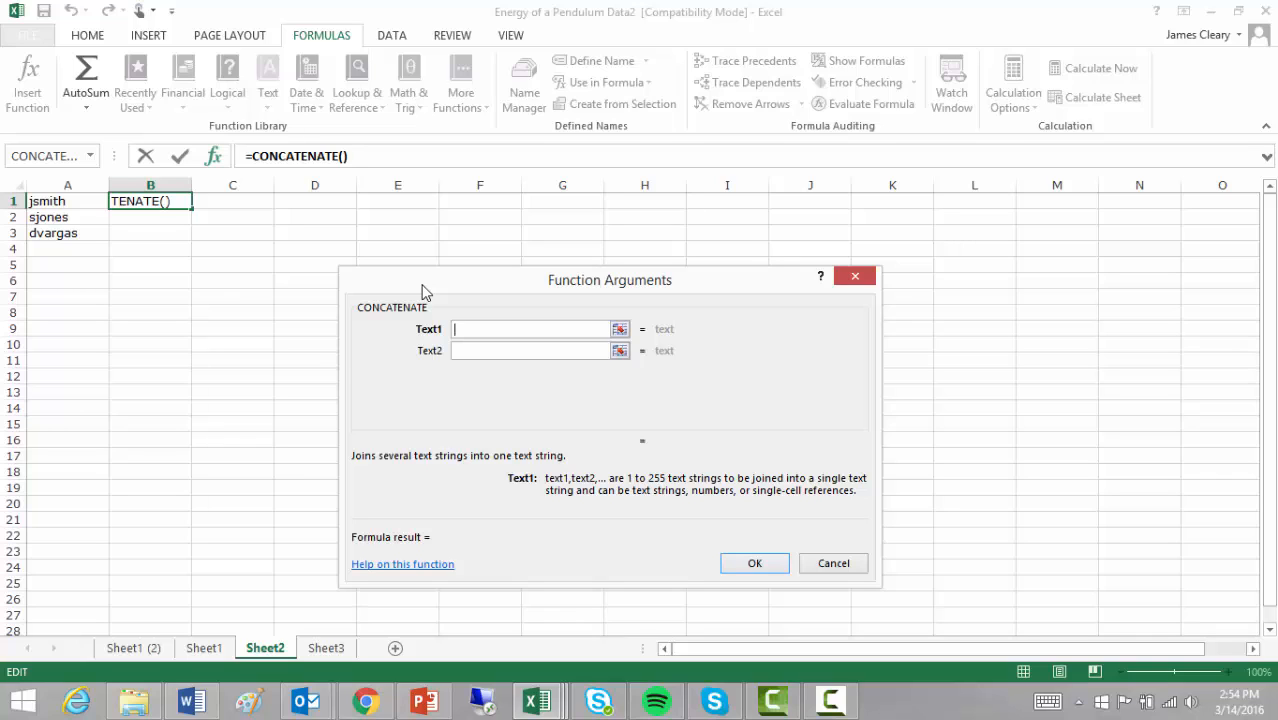
click(62, 203)
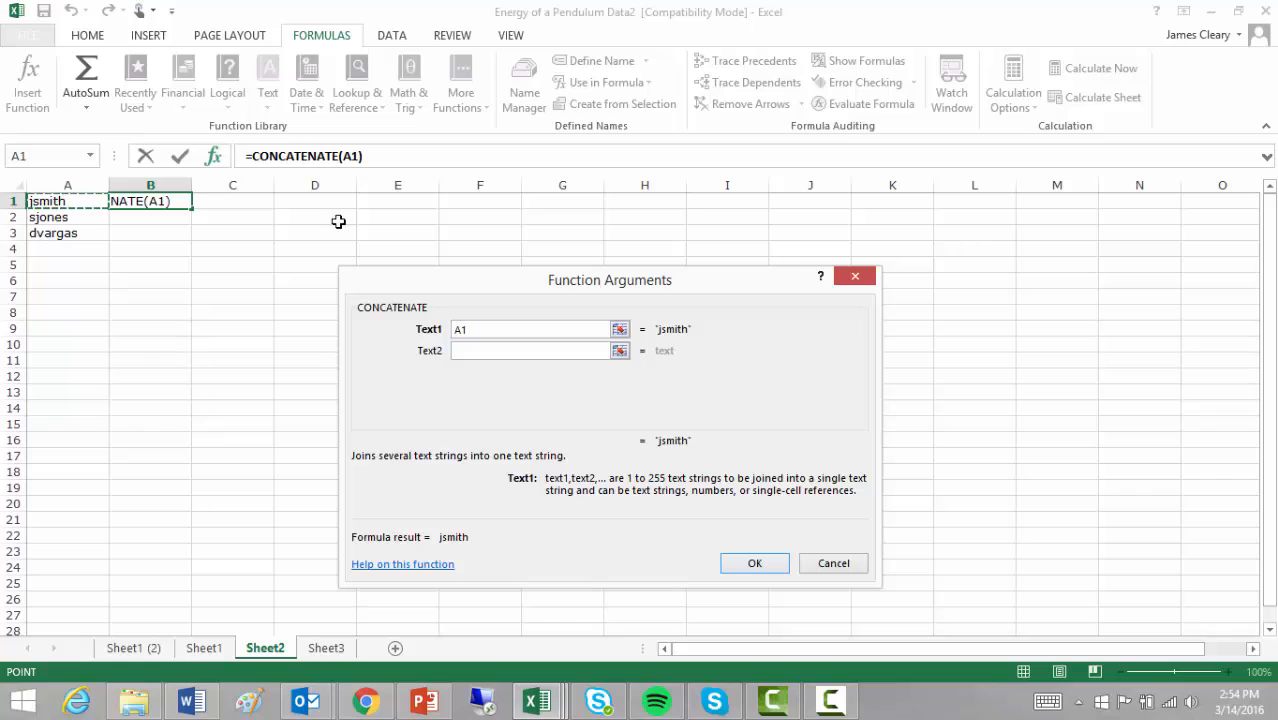
click(462, 350)
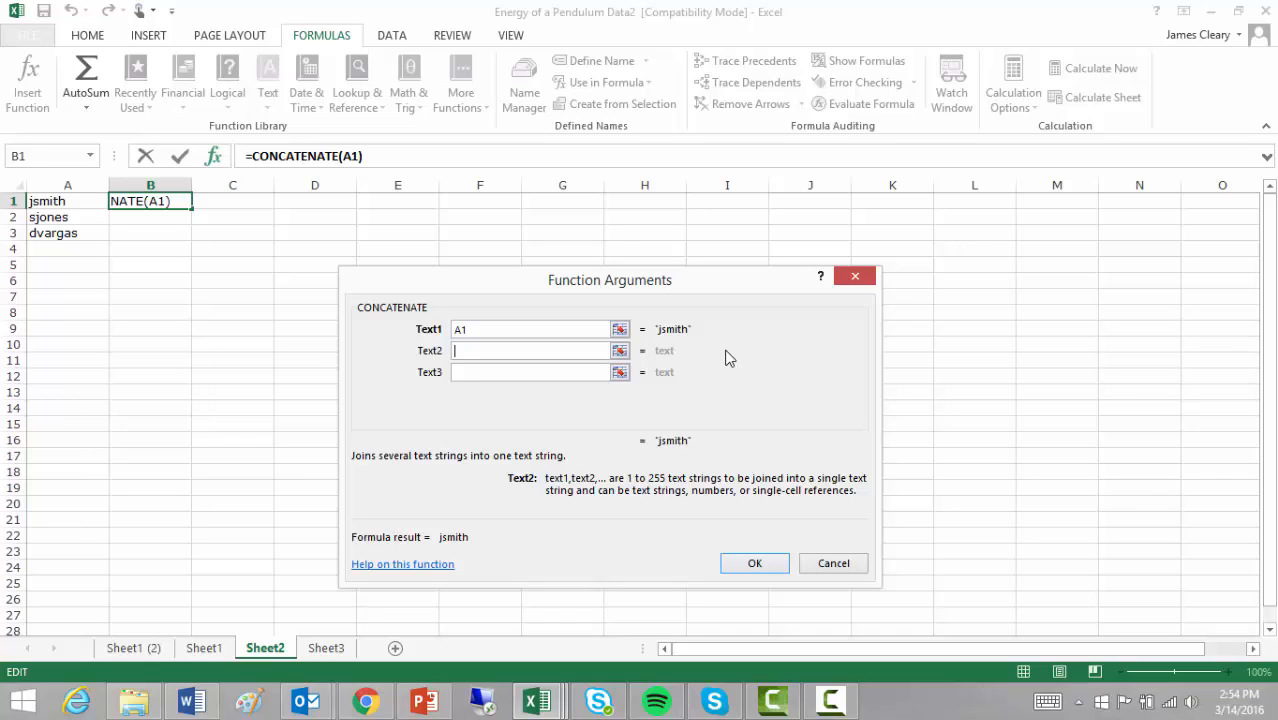
text(@wayland.org)
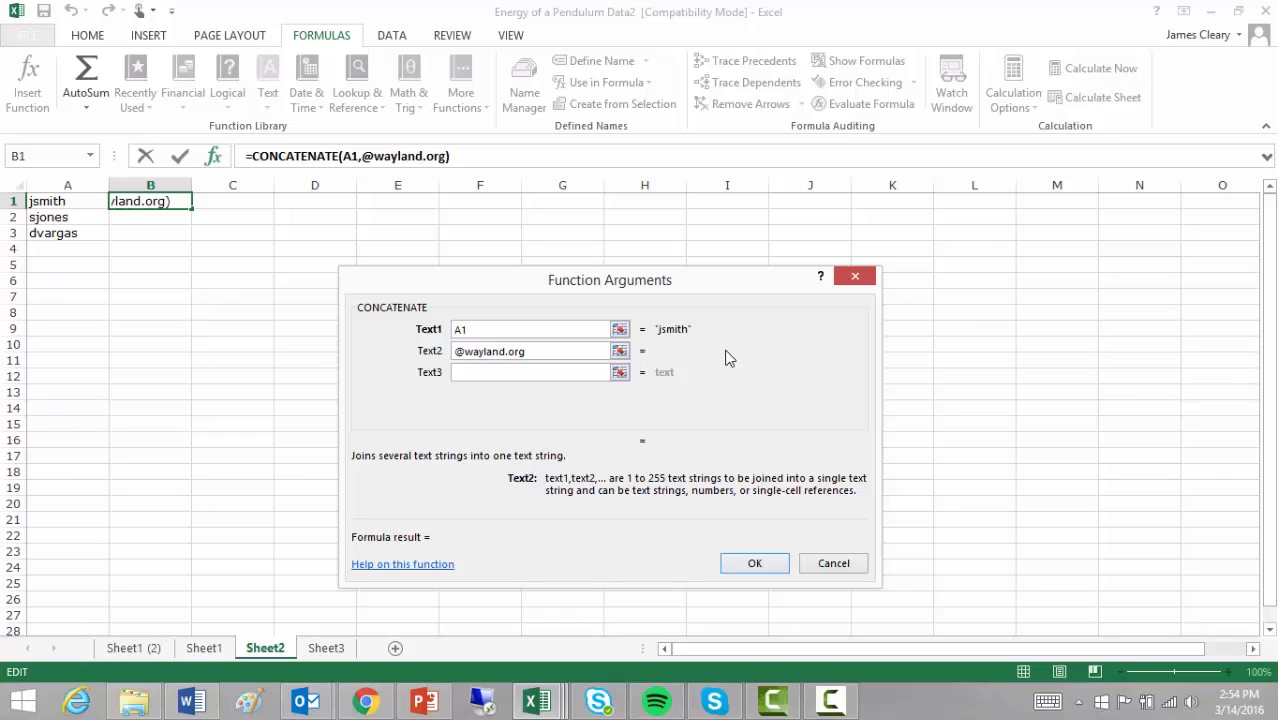
click(582, 374)
click(760, 565)
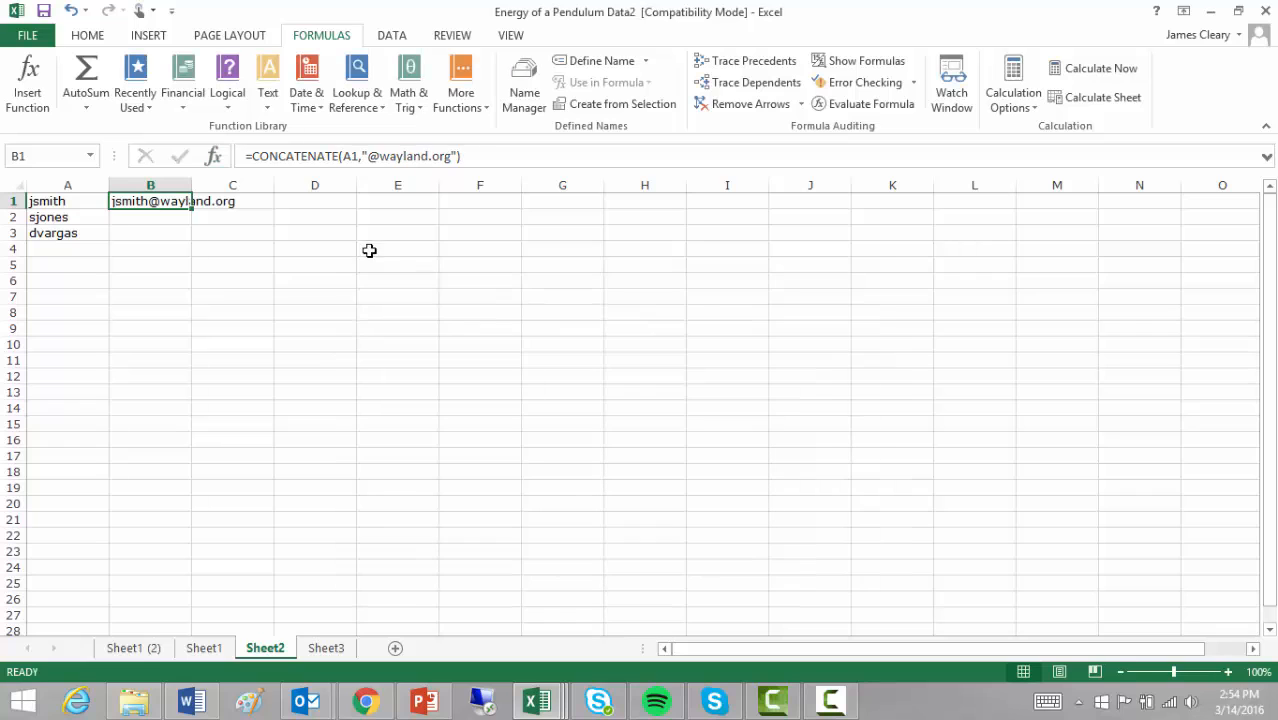
- Fill the address formula down to B3 and autofit column B to the longest address
double_click(190, 192)
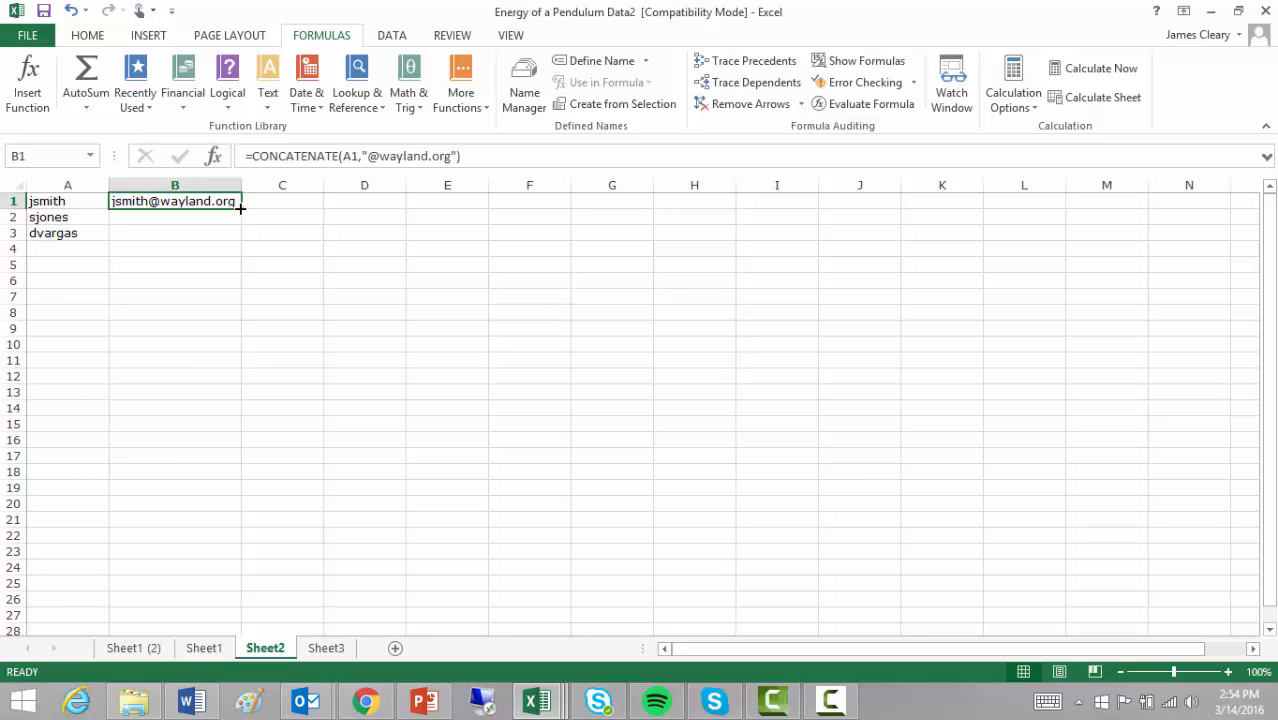
drag(240, 208, 243, 240)
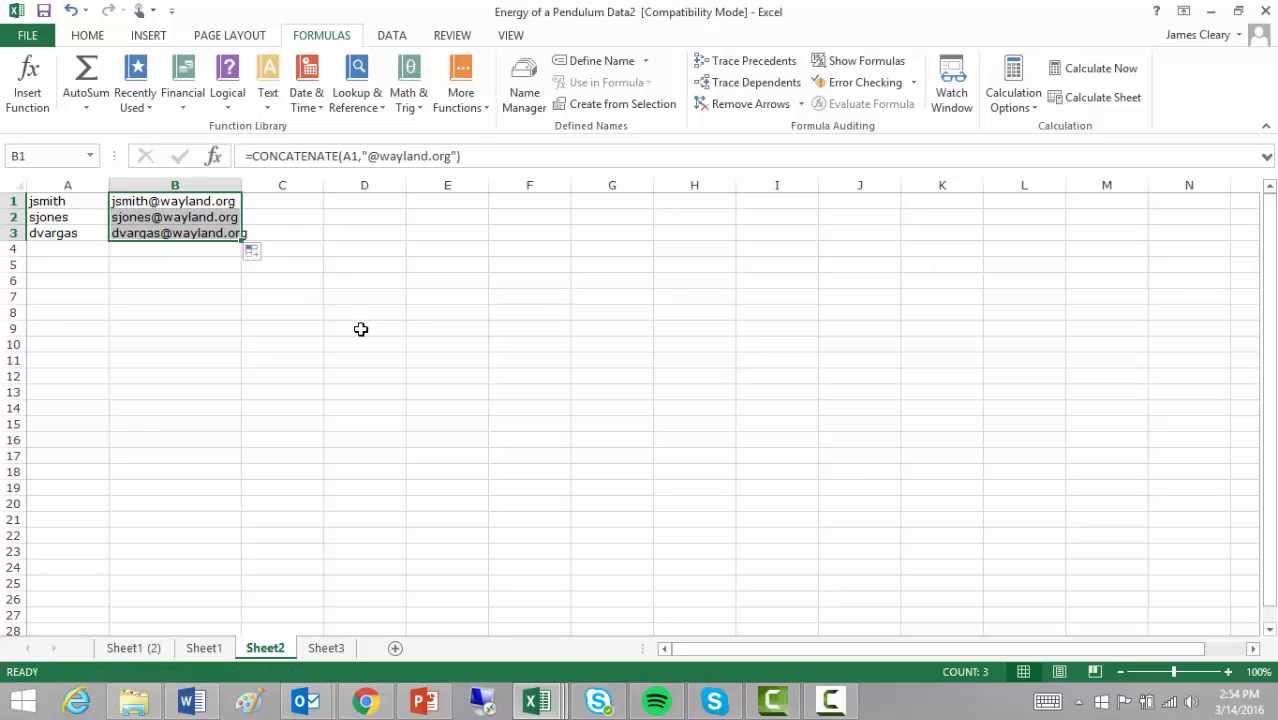
click(362, 328)
double_click(241, 186)
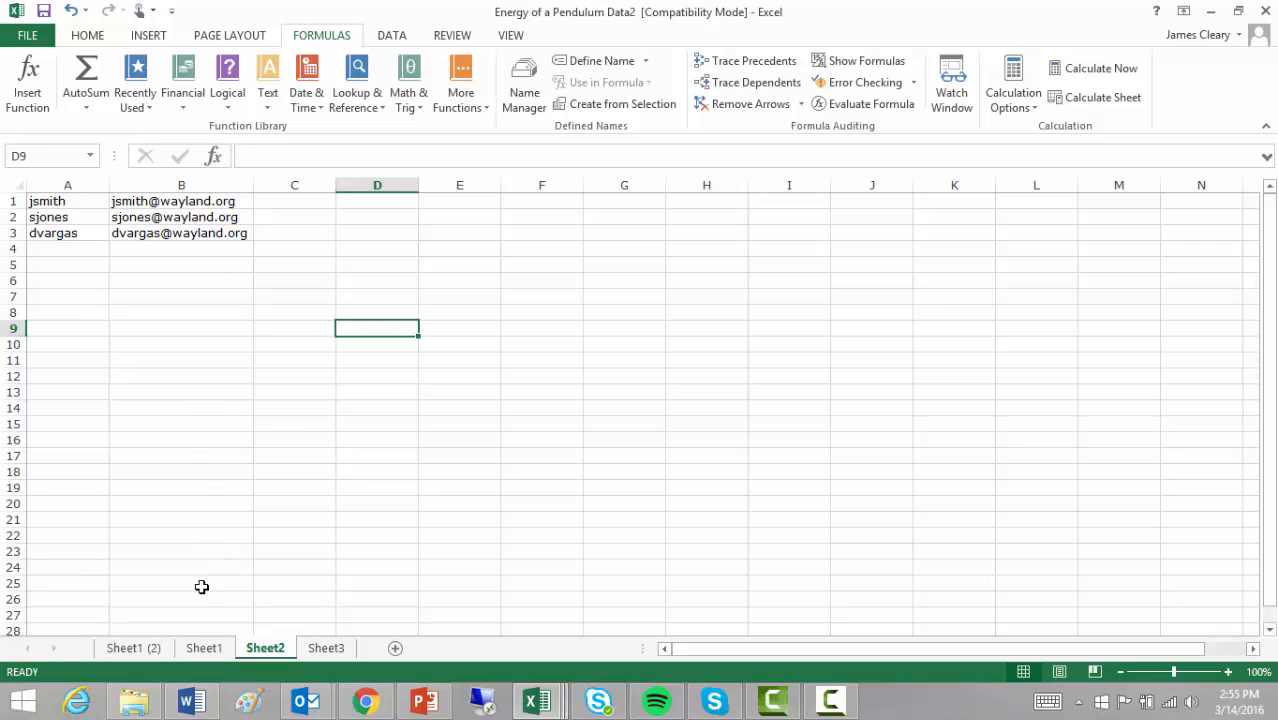
- Enter a sample first name in A8 and a sample last name in B8
click(317, 201)
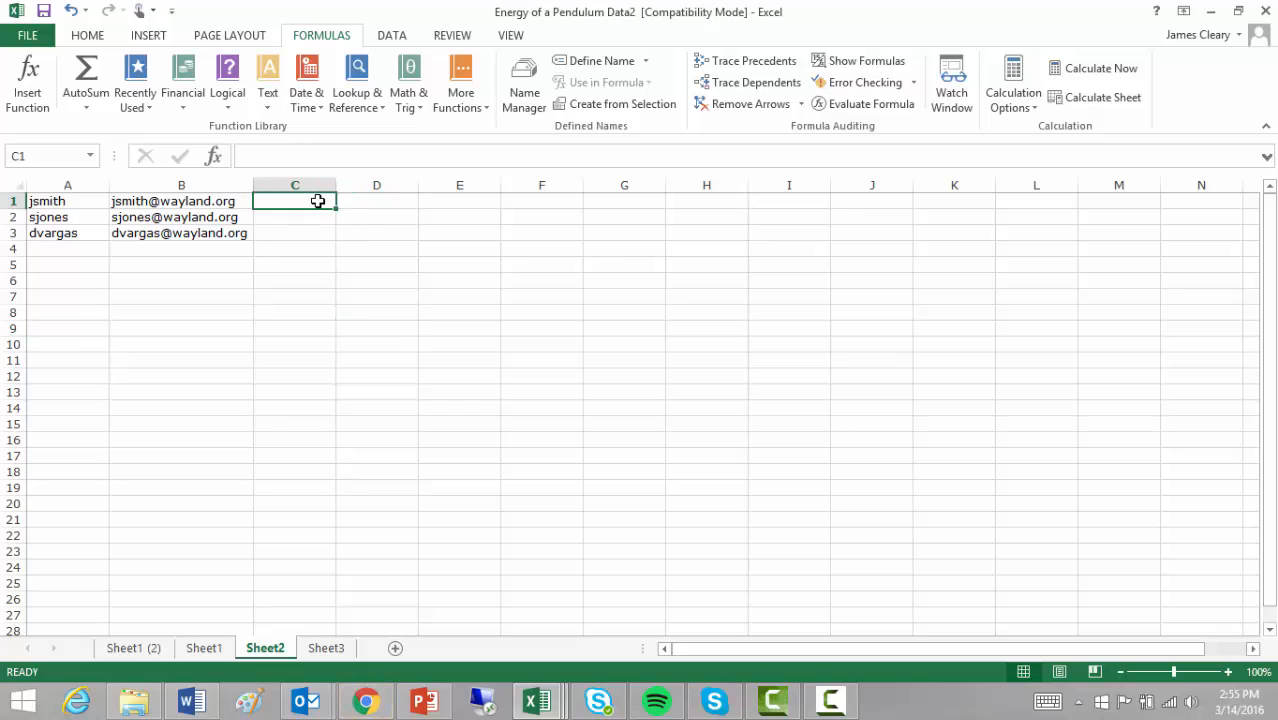
click(70, 313)
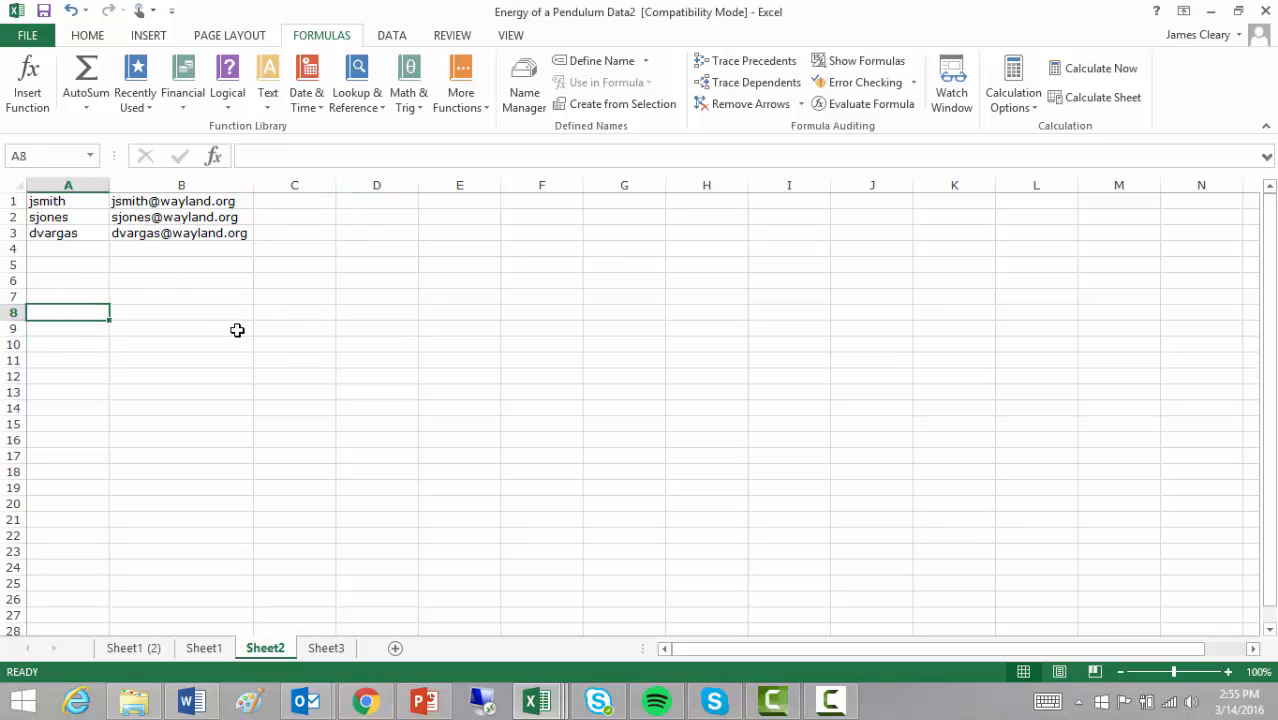
text(Jimmy)
key(Tab)
text(Smith)
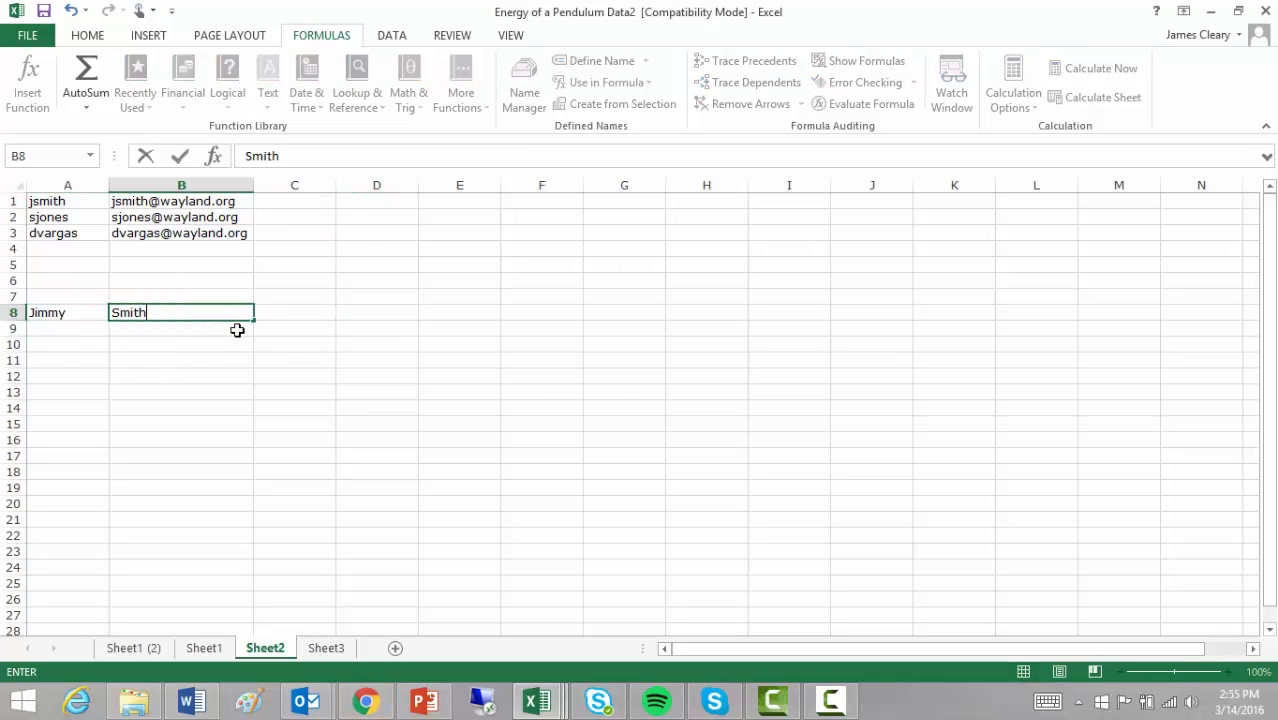
key(Tab)
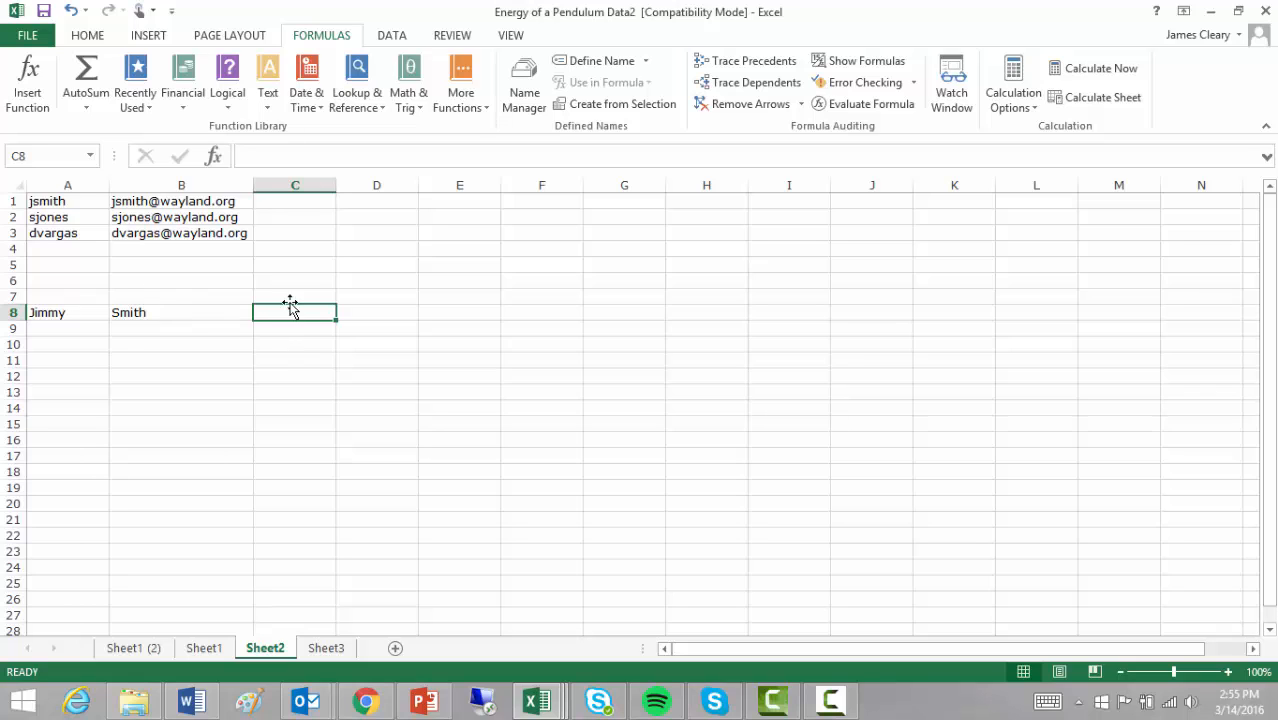
- In C8, enter =CONCATENATE(A8," ",B8) to join the first and last names with a space
click(268, 98)
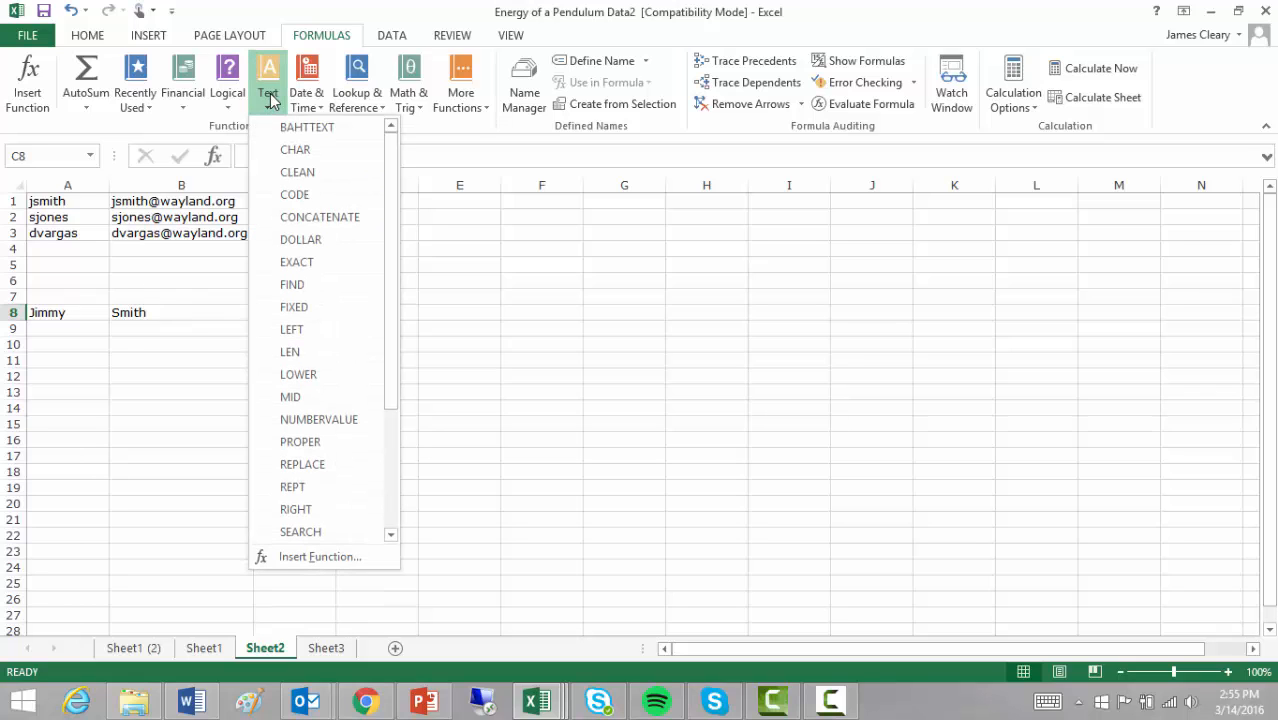
click(316, 219)
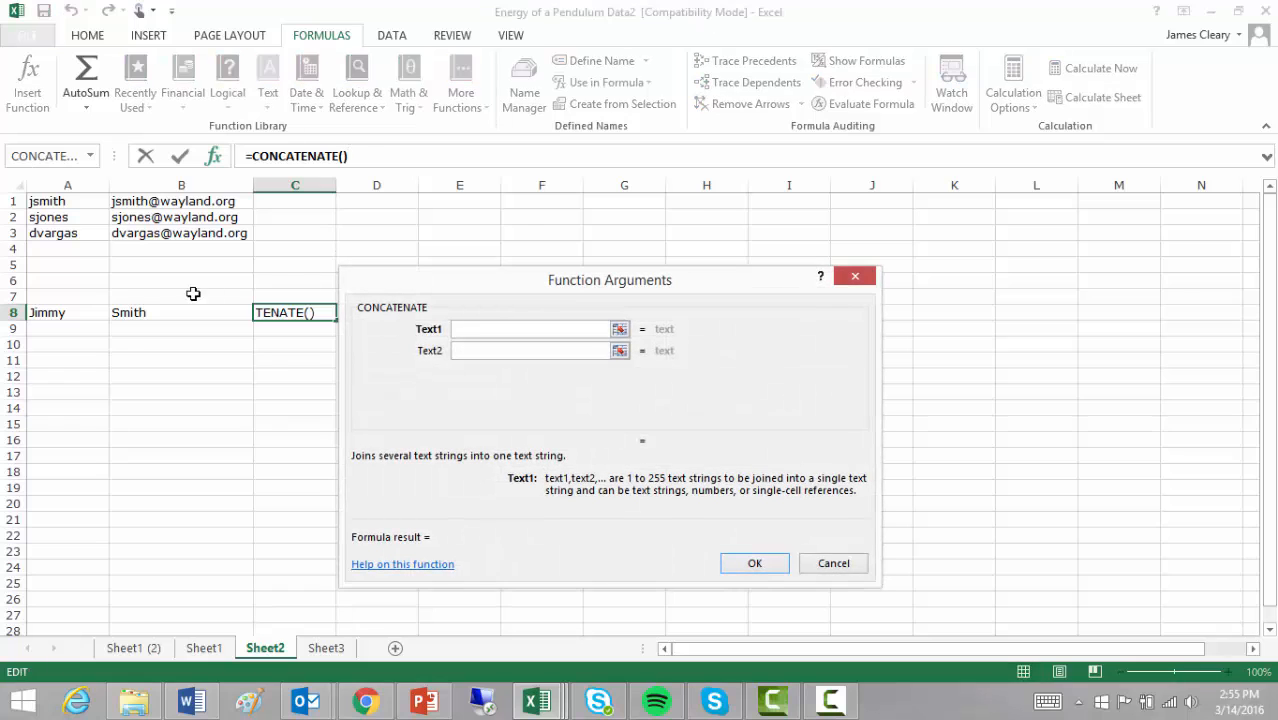
click(85, 311)
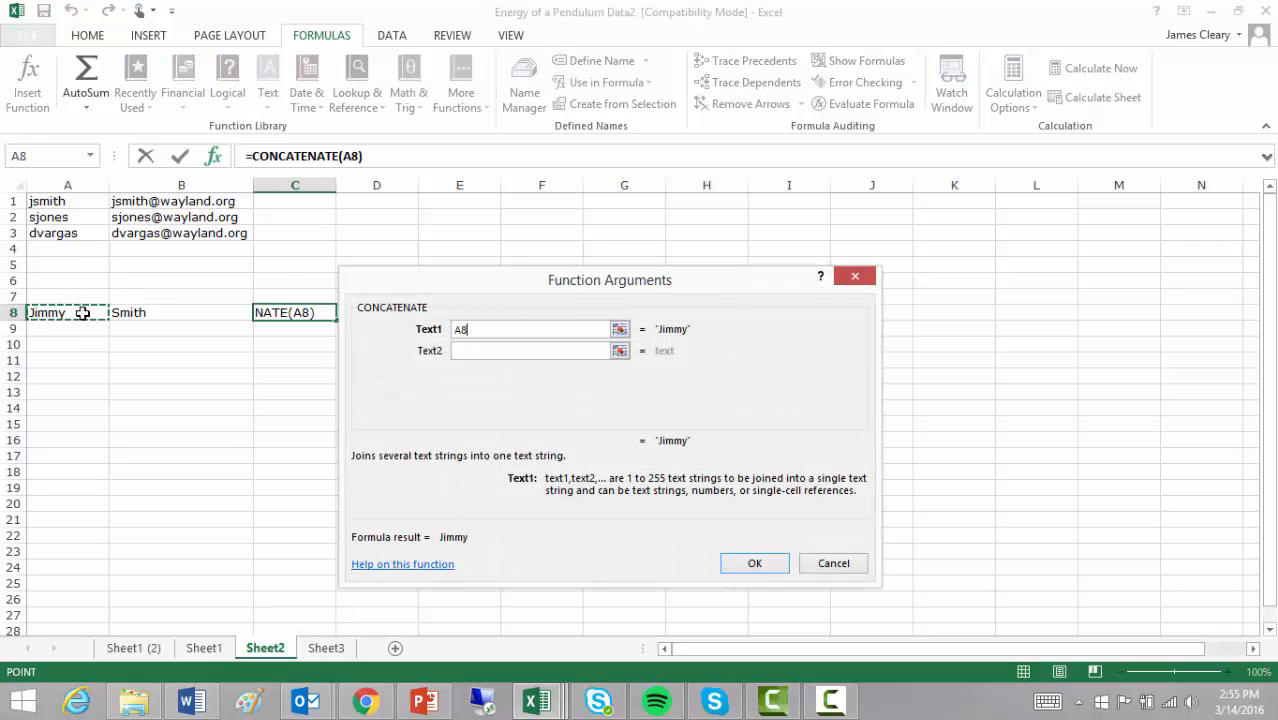
click(477, 351)
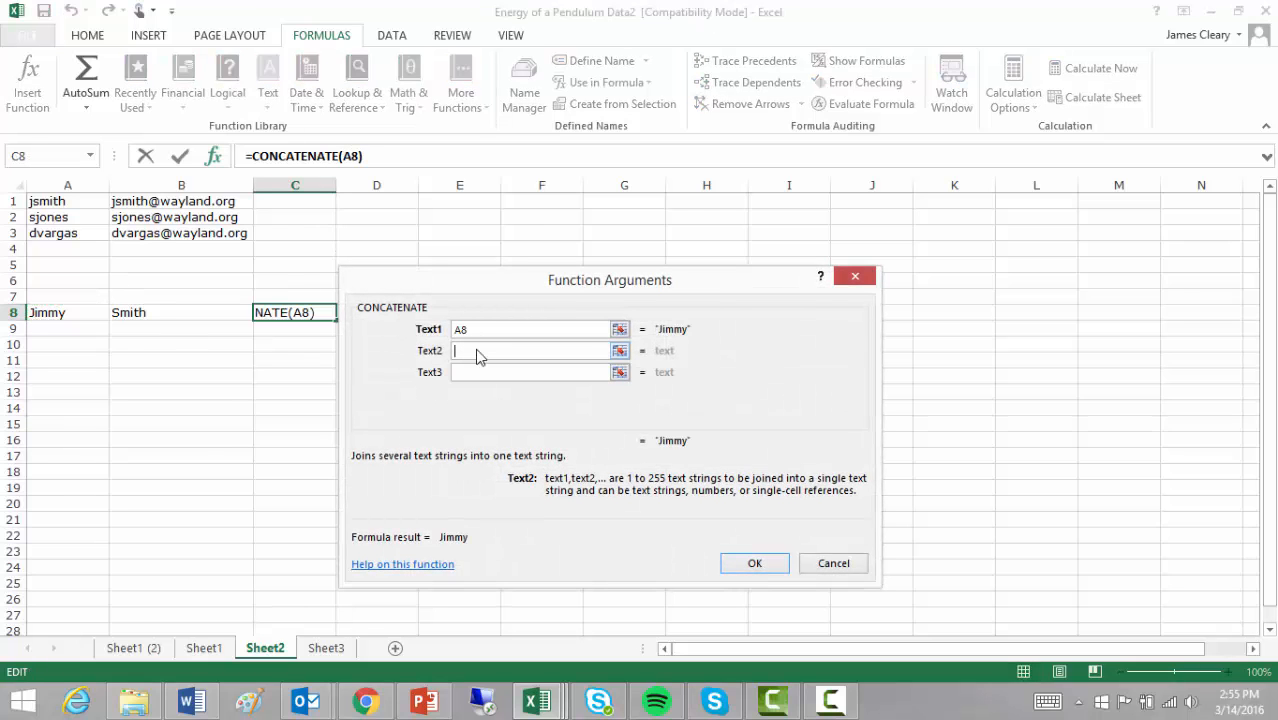
click(202, 312)
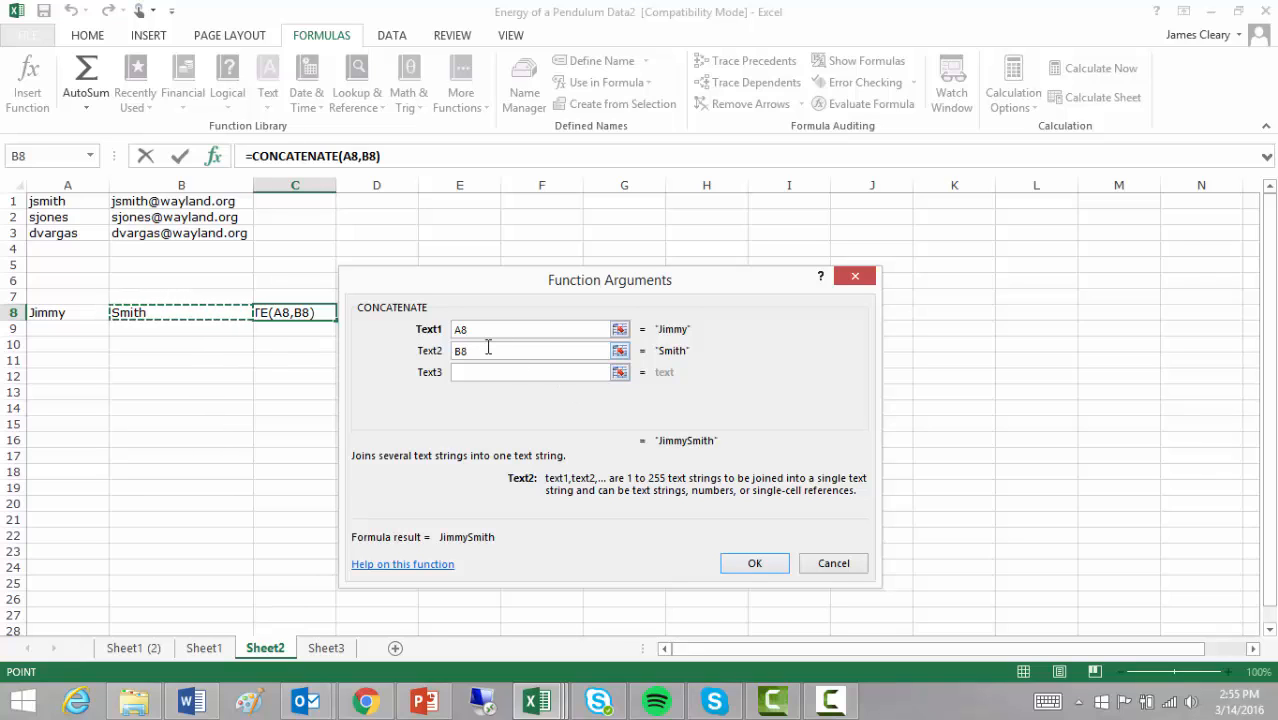
drag(486, 350, 442, 352)
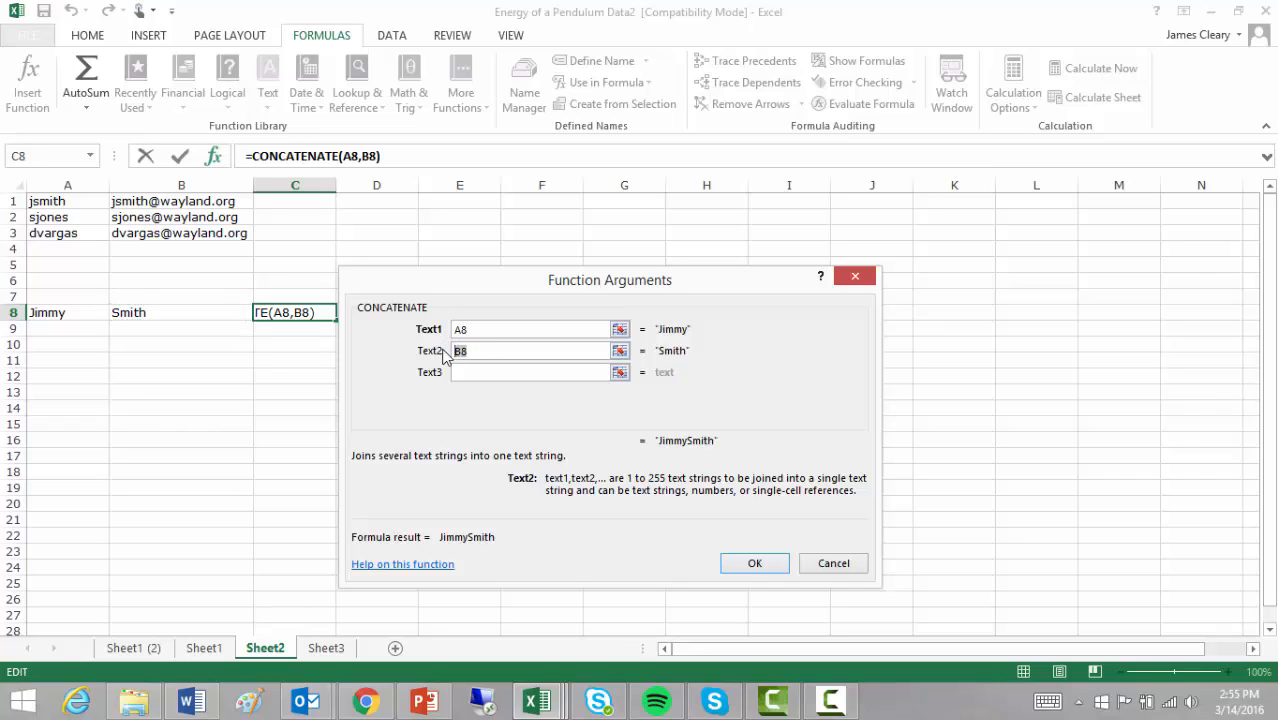
key(BackSpace)
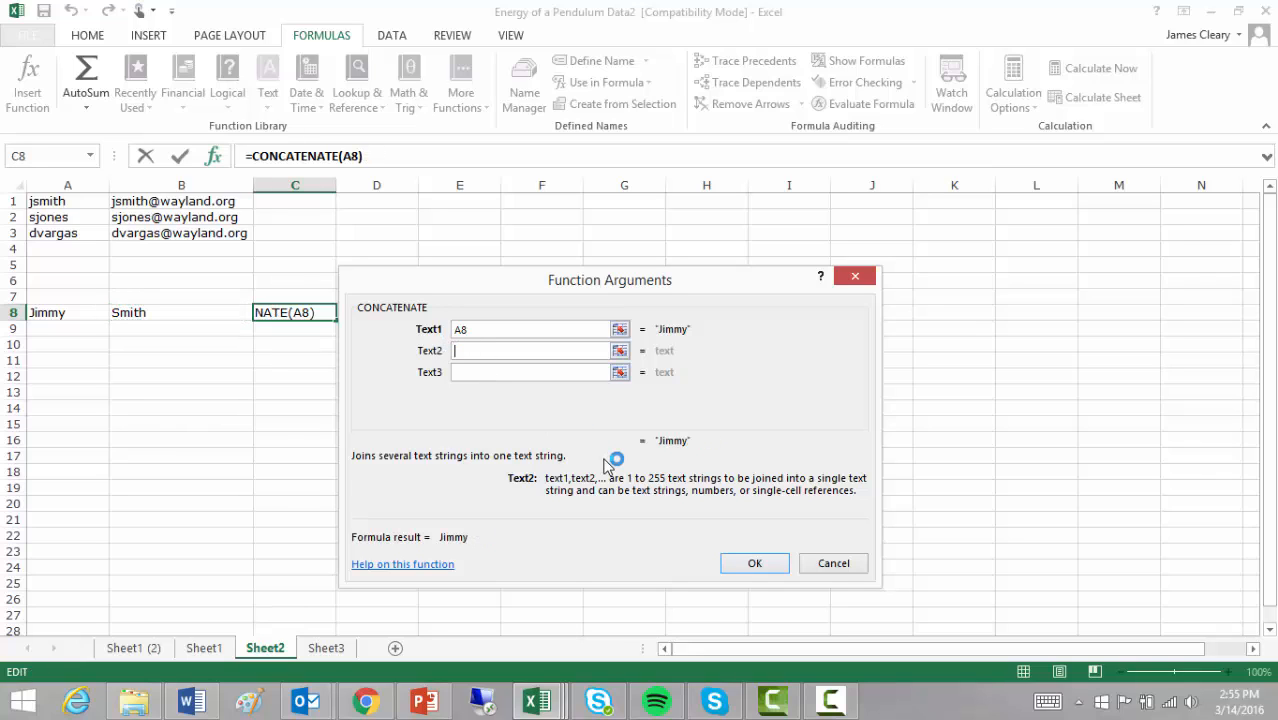
text(" ")
click(469, 372)
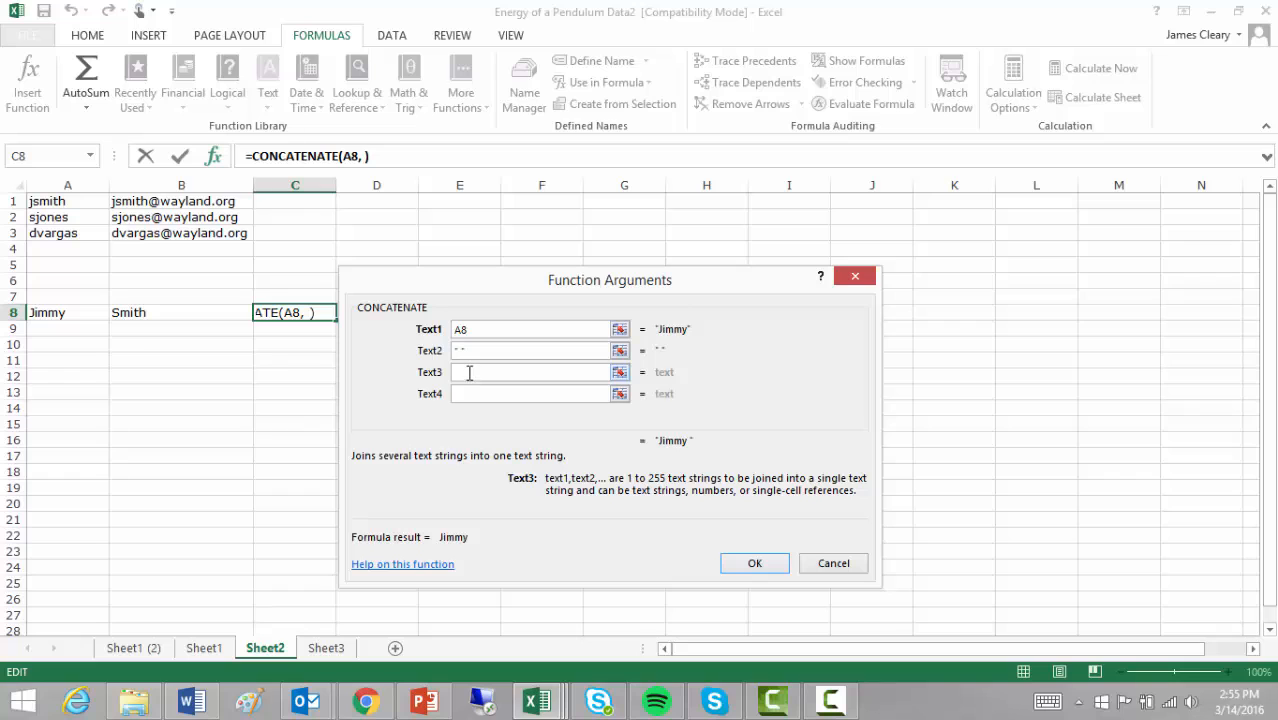
click(197, 308)
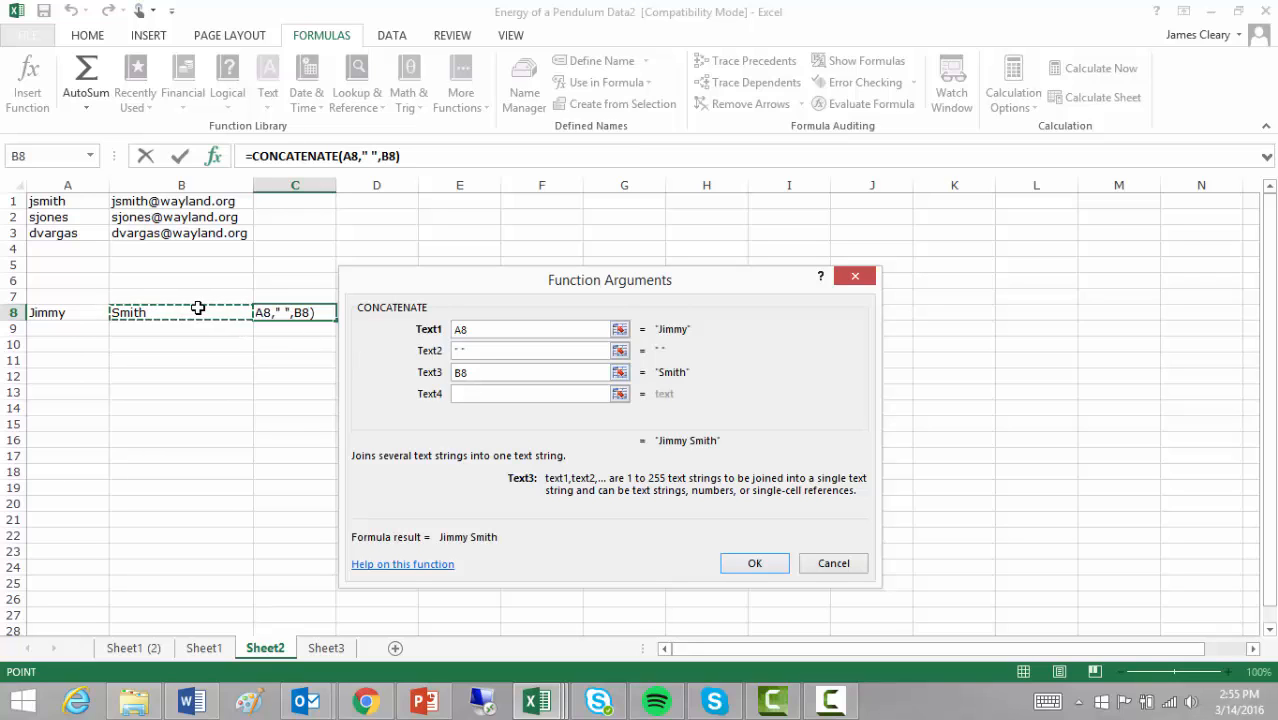
key(Return)
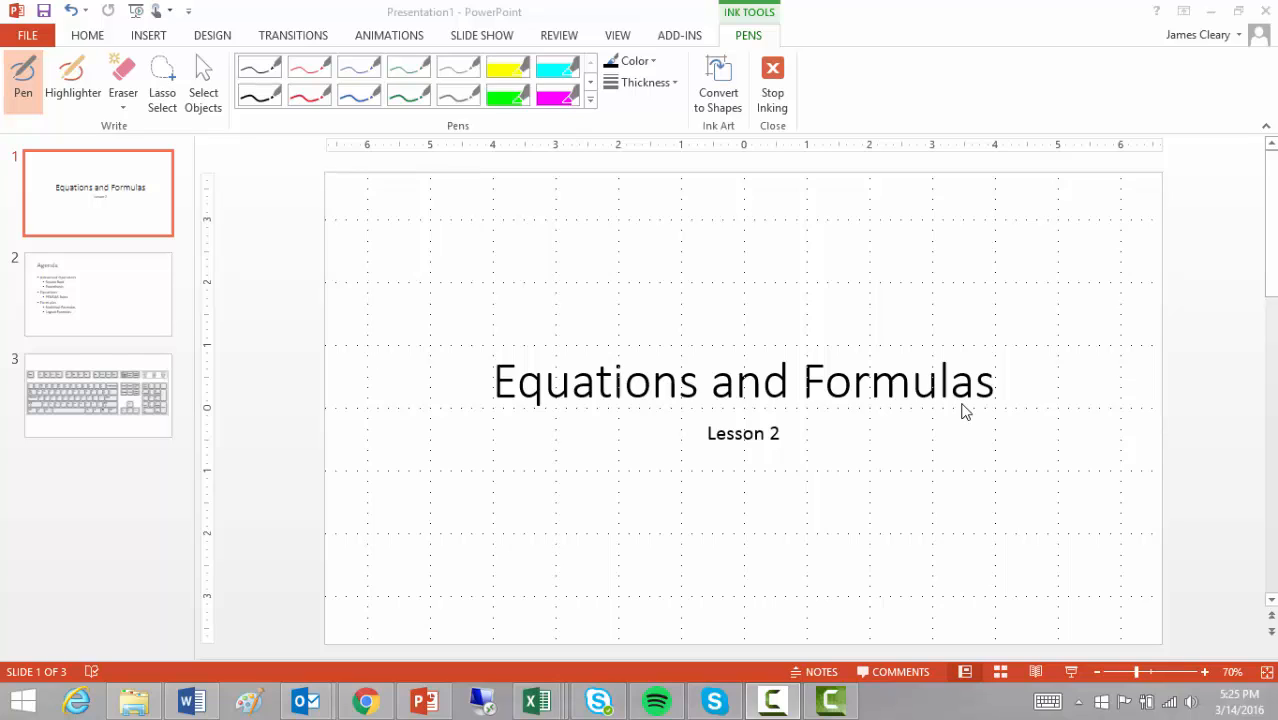
- Go to slide 3, the keyboard diagram, and zoom the slide view in by two steps
click(136, 313)
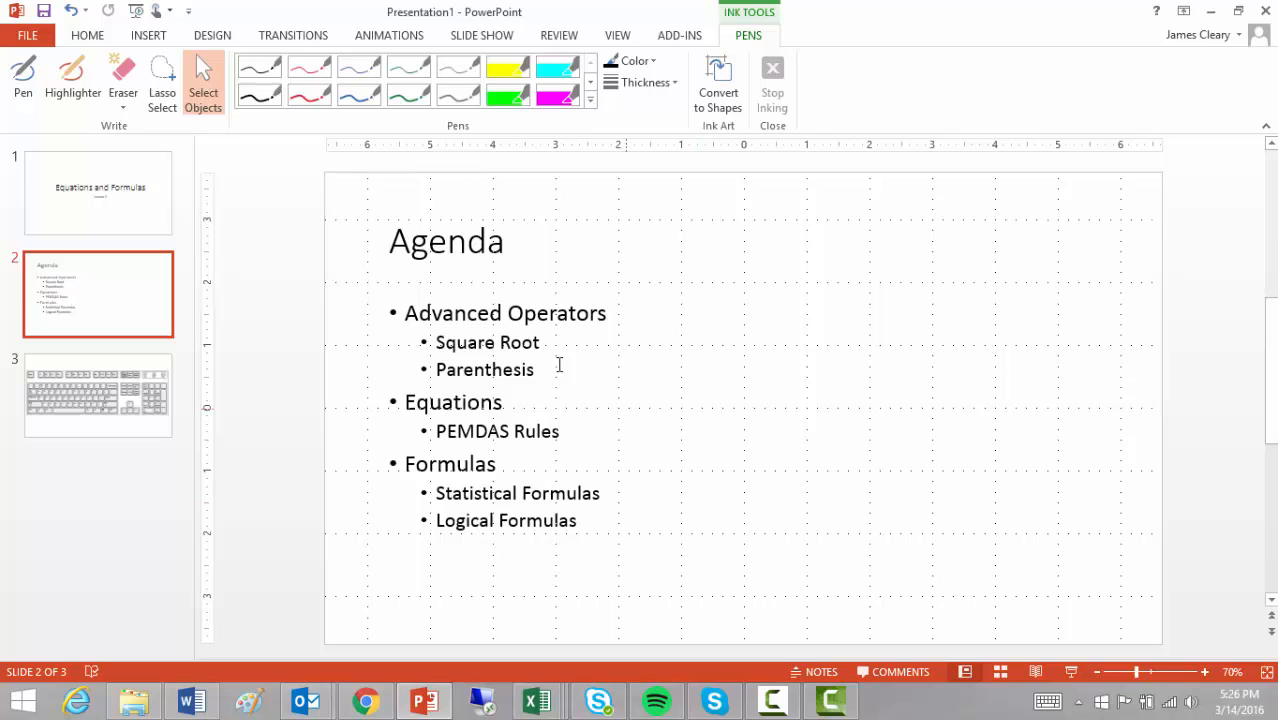
click(119, 401)
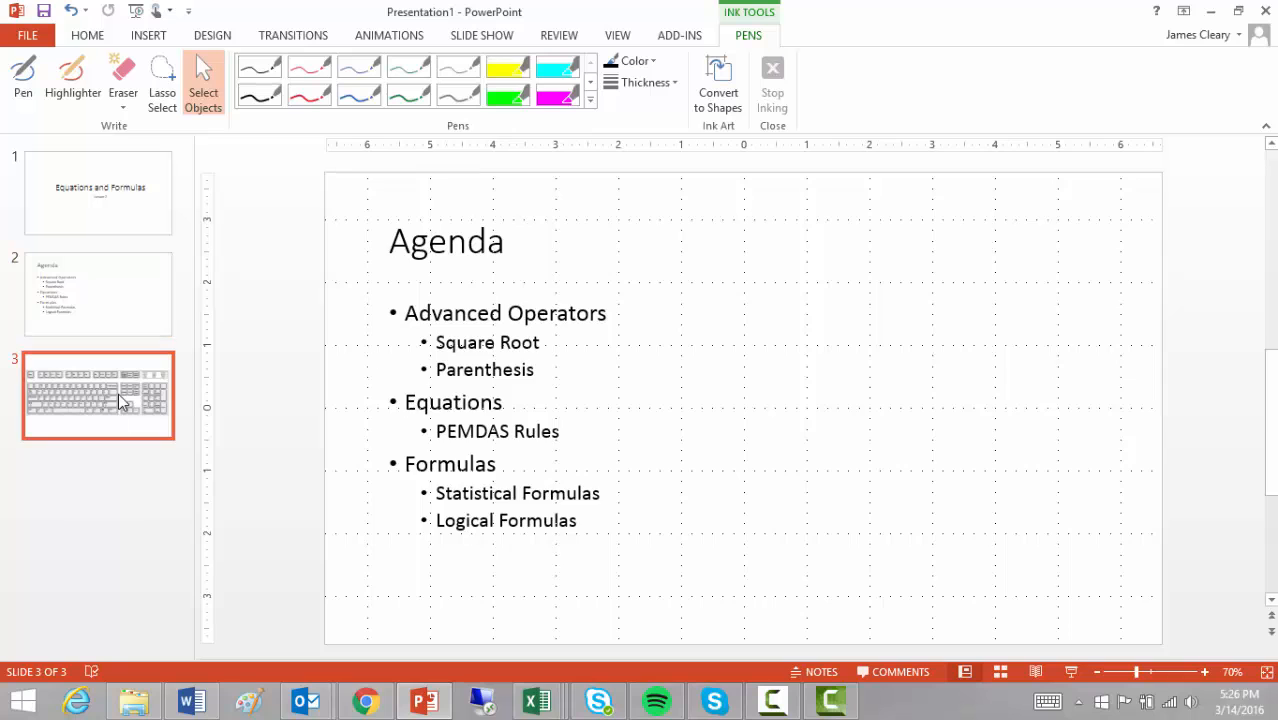
click(1205, 672)
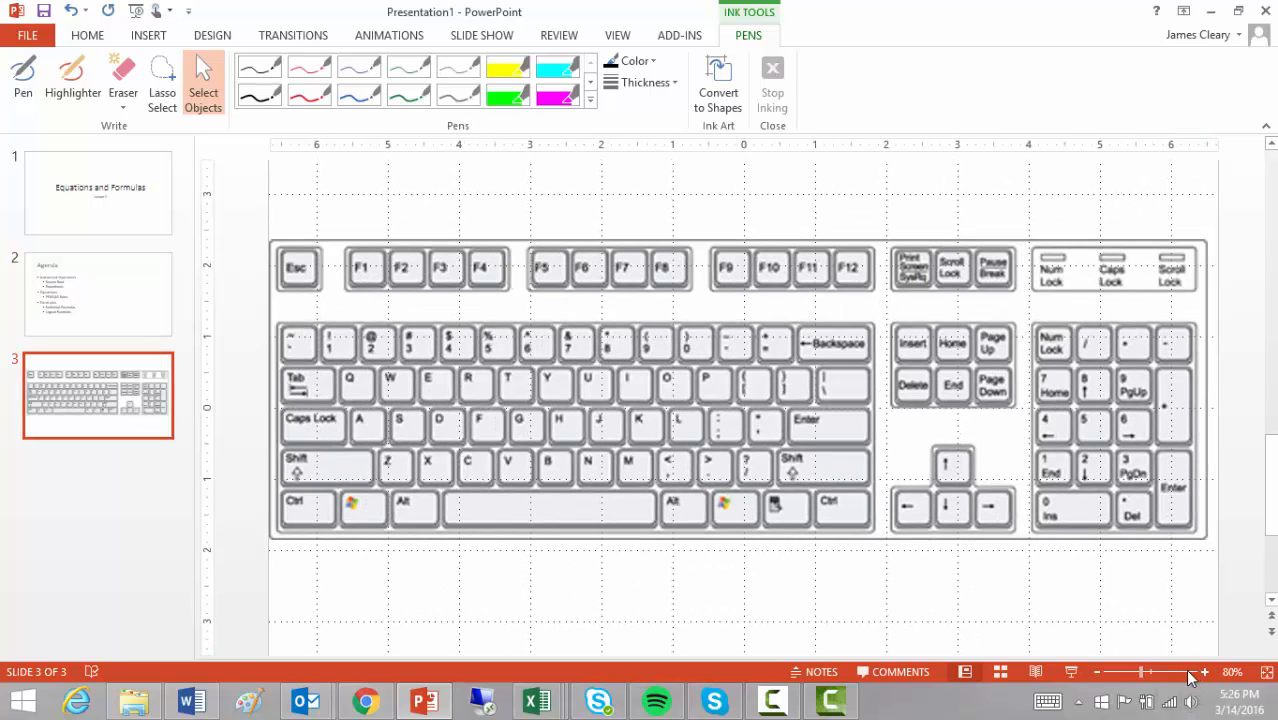
click(1140, 672)
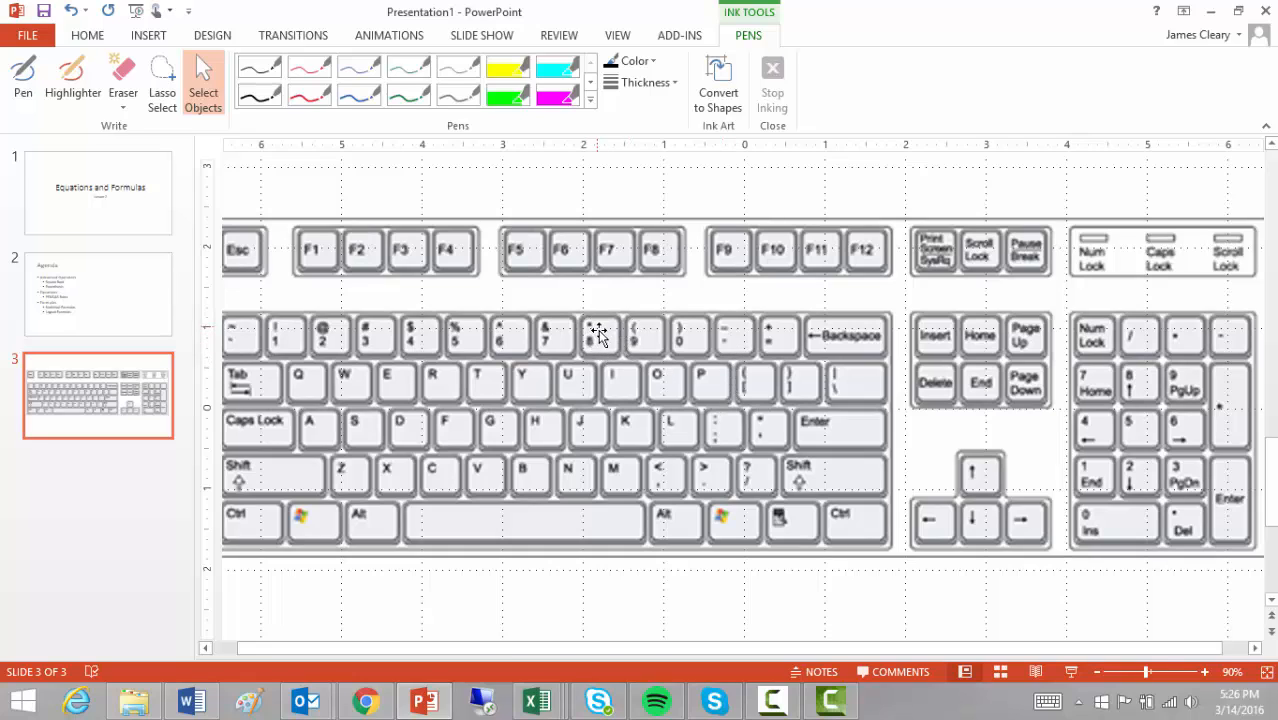
- Circle the 8, 9, minus, equals and slash keys in red ink, then undo the circles
click(632, 62)
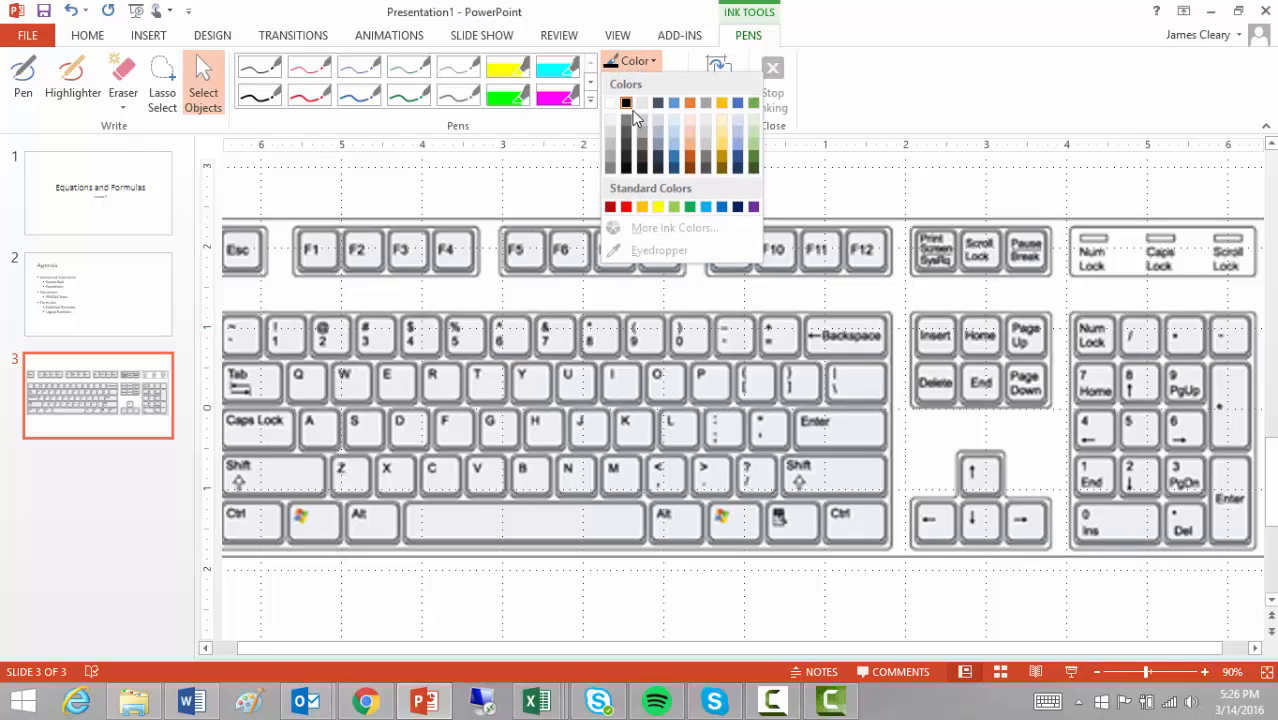
click(626, 207)
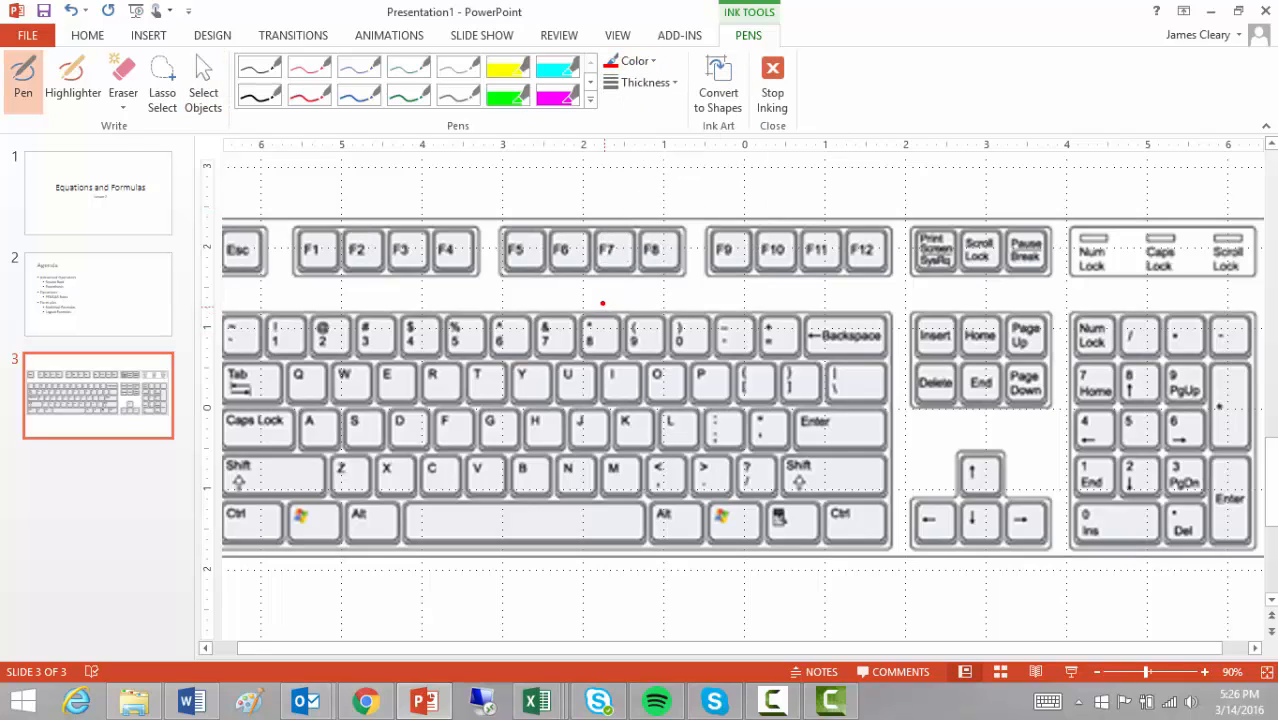
mouse_move(603, 302)
mouse_down()
mouse_move(558, 334)
mouse_move(650, 338)
mouse_move(598, 304)
mouse_up()
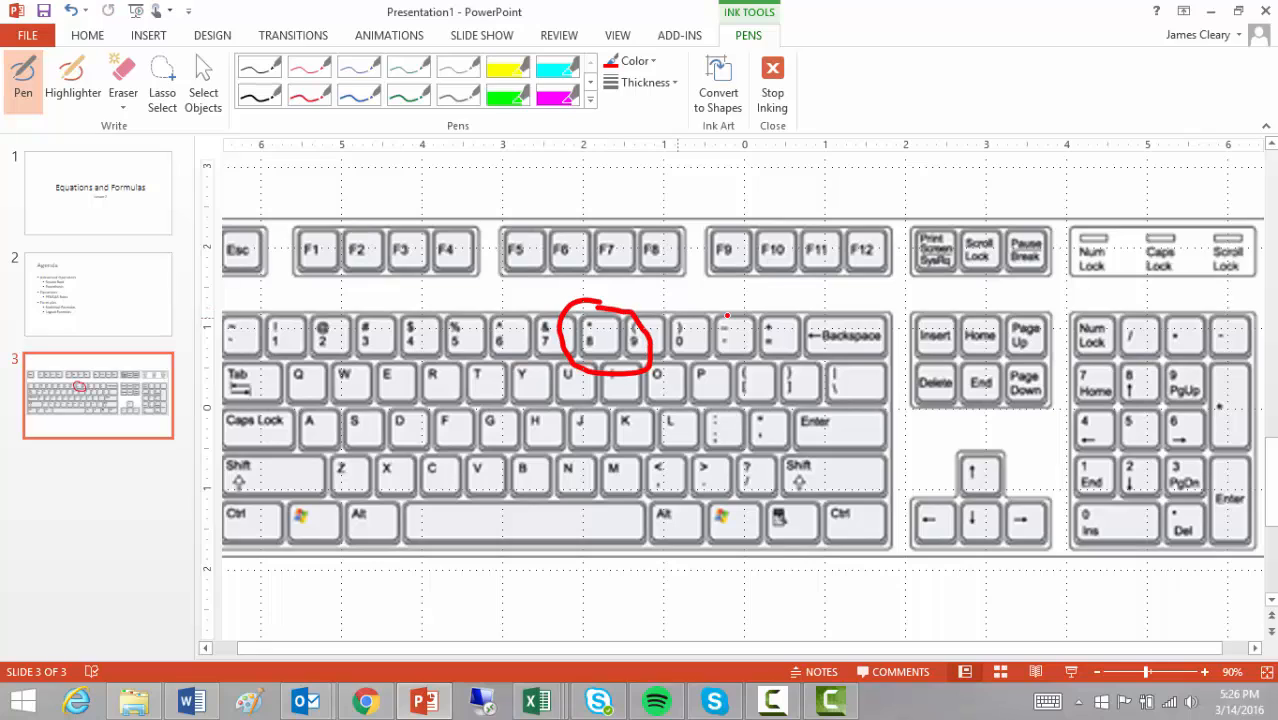
mouse_move(797, 308)
mouse_down()
mouse_move(712, 300)
mouse_move(756, 378)
mouse_move(812, 302)
mouse_move(790, 298)
mouse_up()
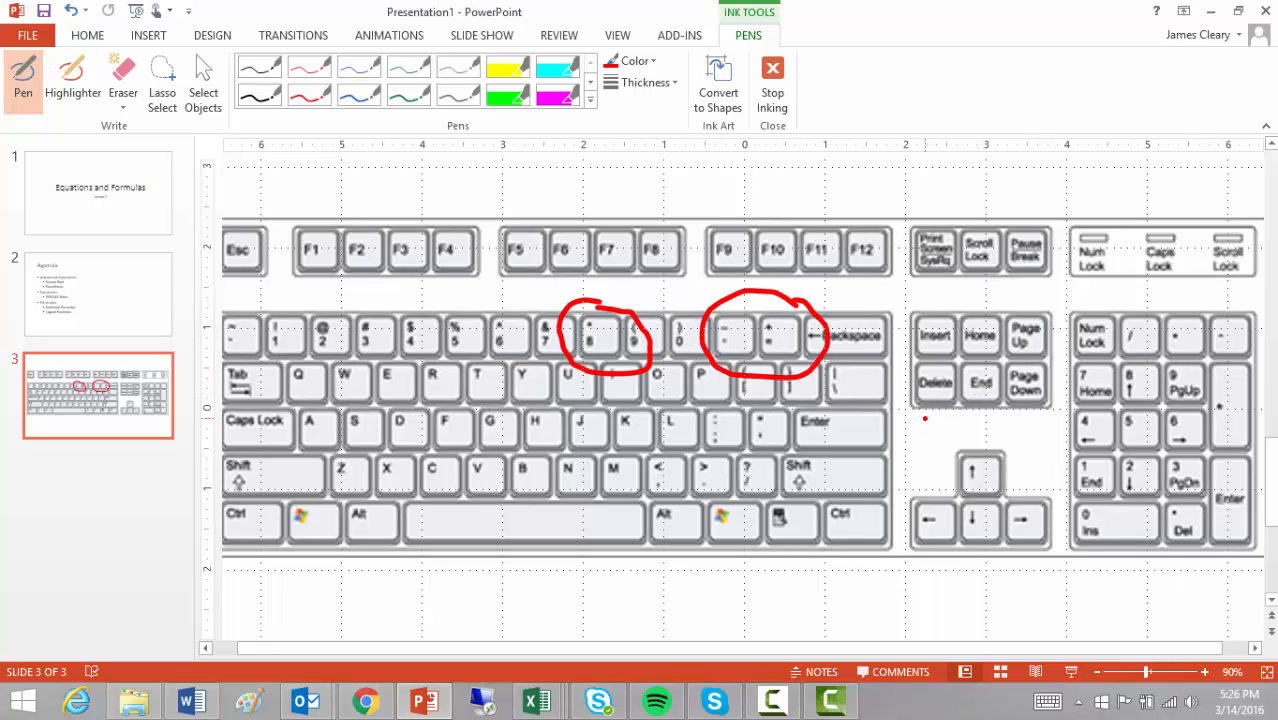
mouse_move(762, 438)
mouse_down()
mouse_move(716, 462)
mouse_move(790, 492)
mouse_move(760, 434)
mouse_move(778, 442)
mouse_up()
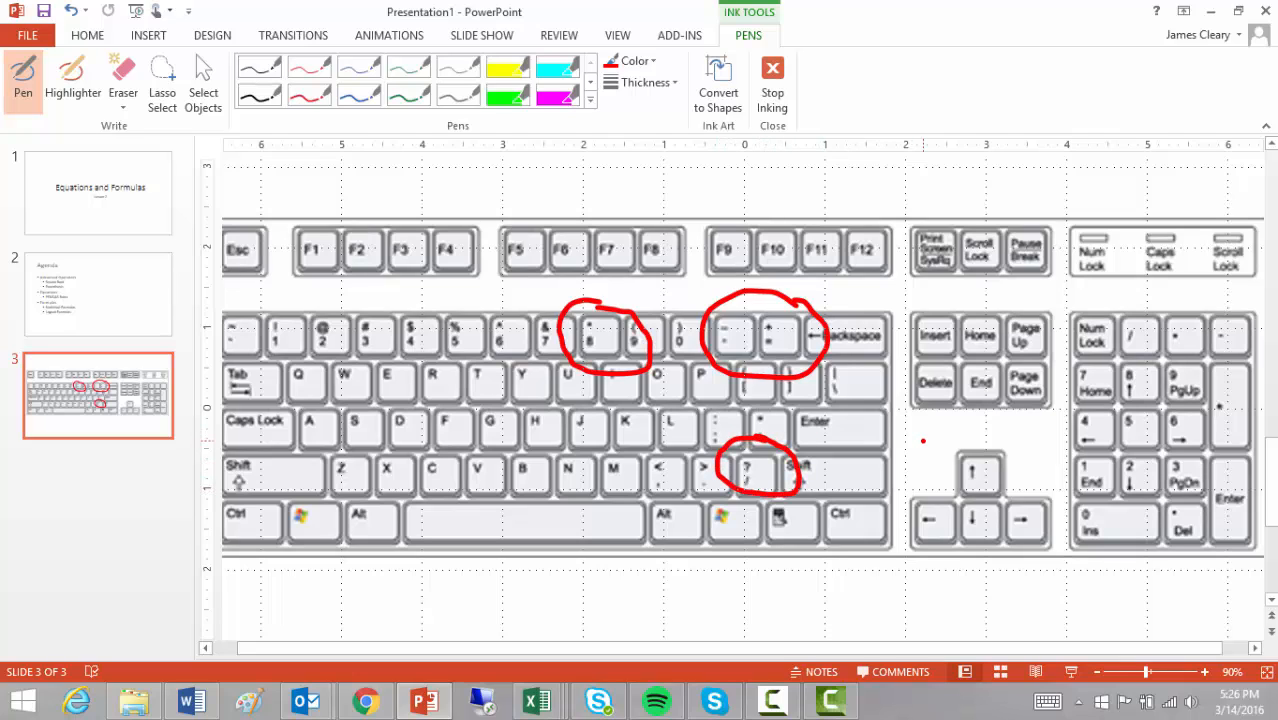
key(ctrl+z)
key(ctrl+z)
key(ctrl+z)
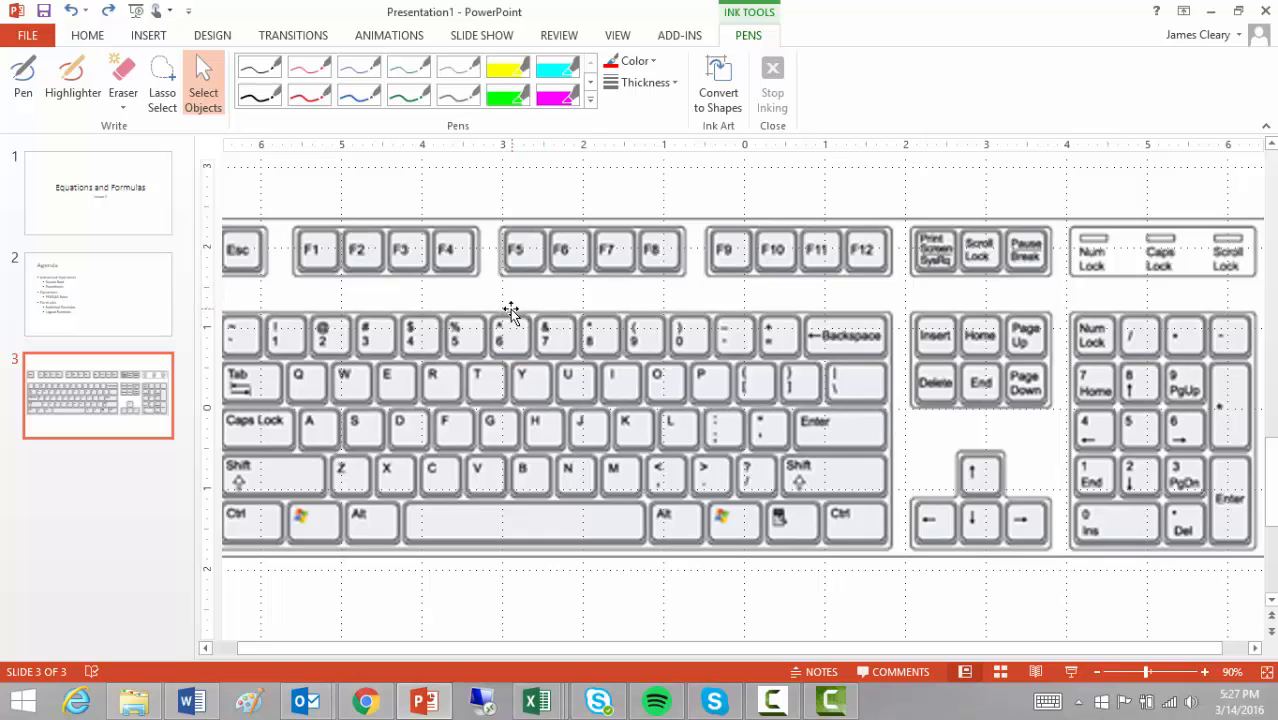
- Circle the 6 key in red, stop inking and undo the stroke, then switch to Excel
click(640, 72)
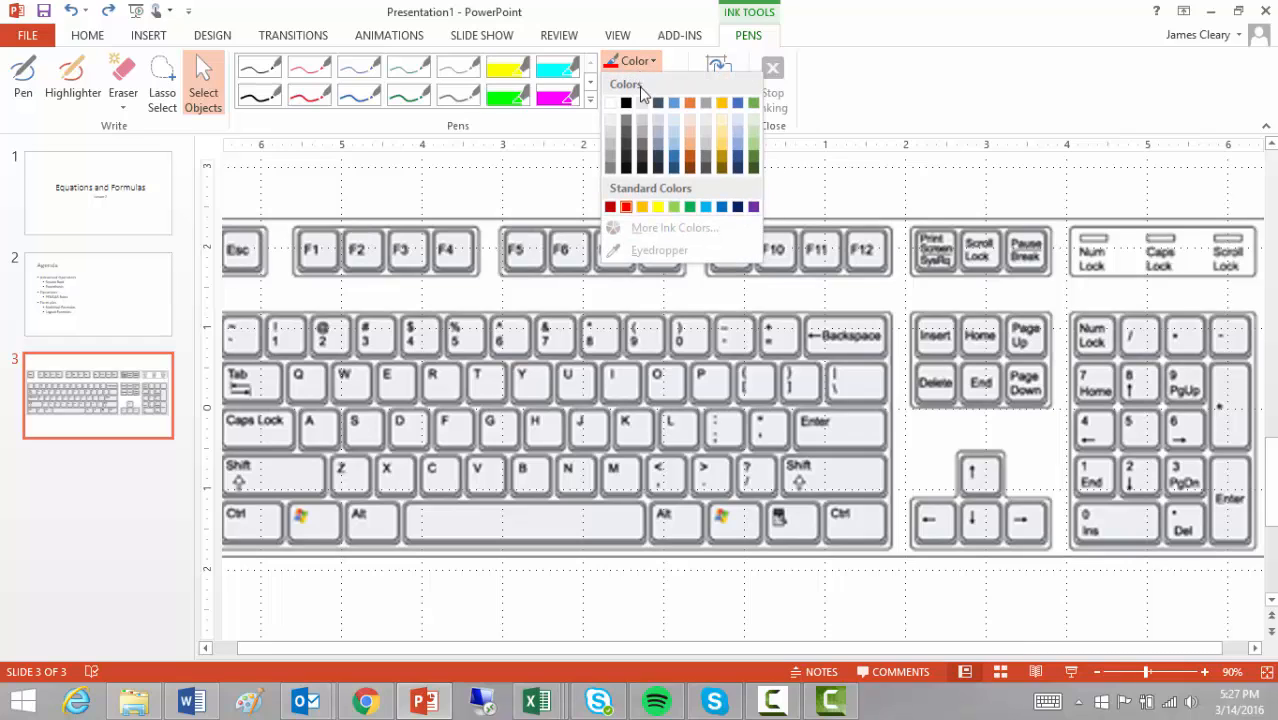
click(630, 210)
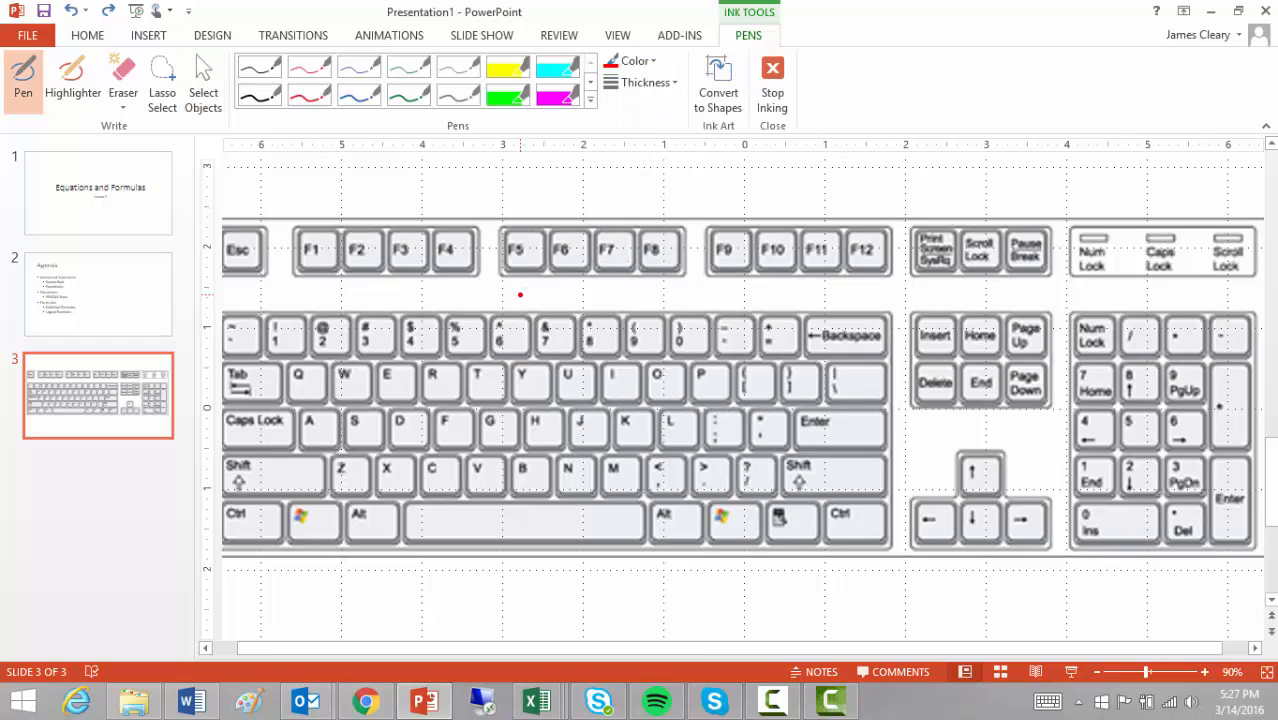
mouse_move(520, 294)
mouse_down()
mouse_move(456, 326)
mouse_move(476, 360)
mouse_move(542, 322)
mouse_move(512, 271)
mouse_move(510, 296)
mouse_up()
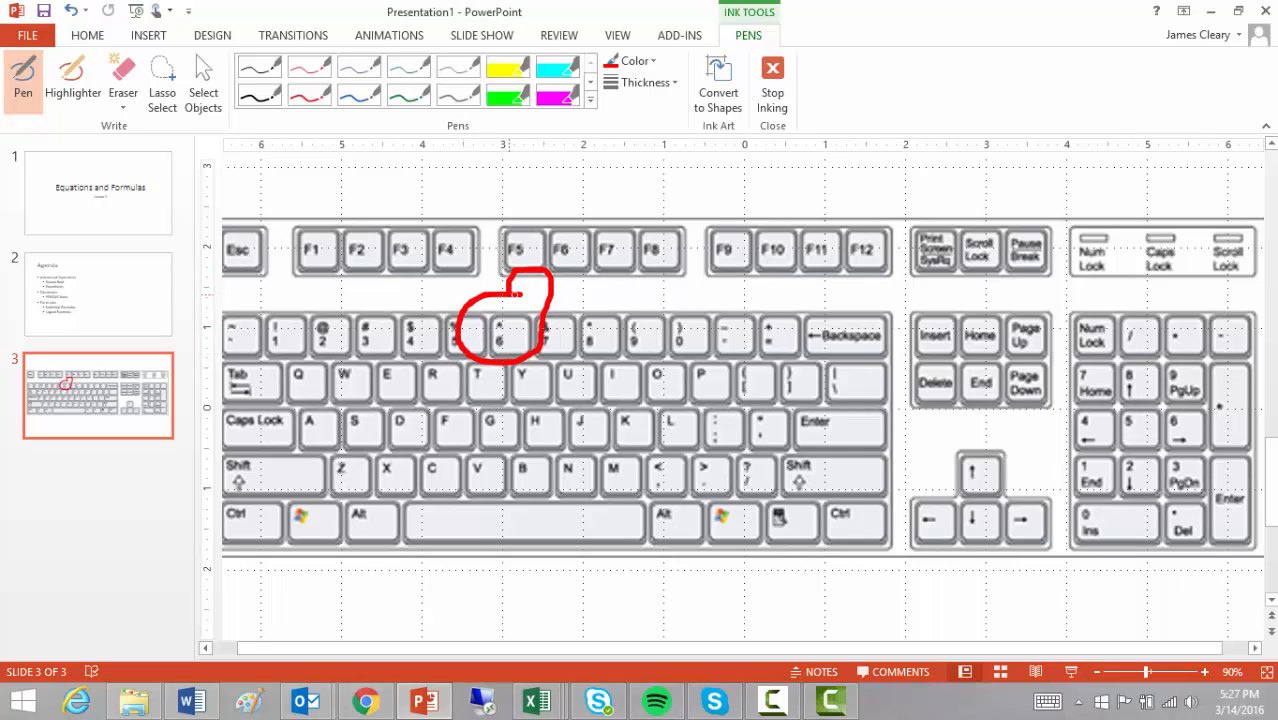
click(776, 92)
key(ctrl+z)
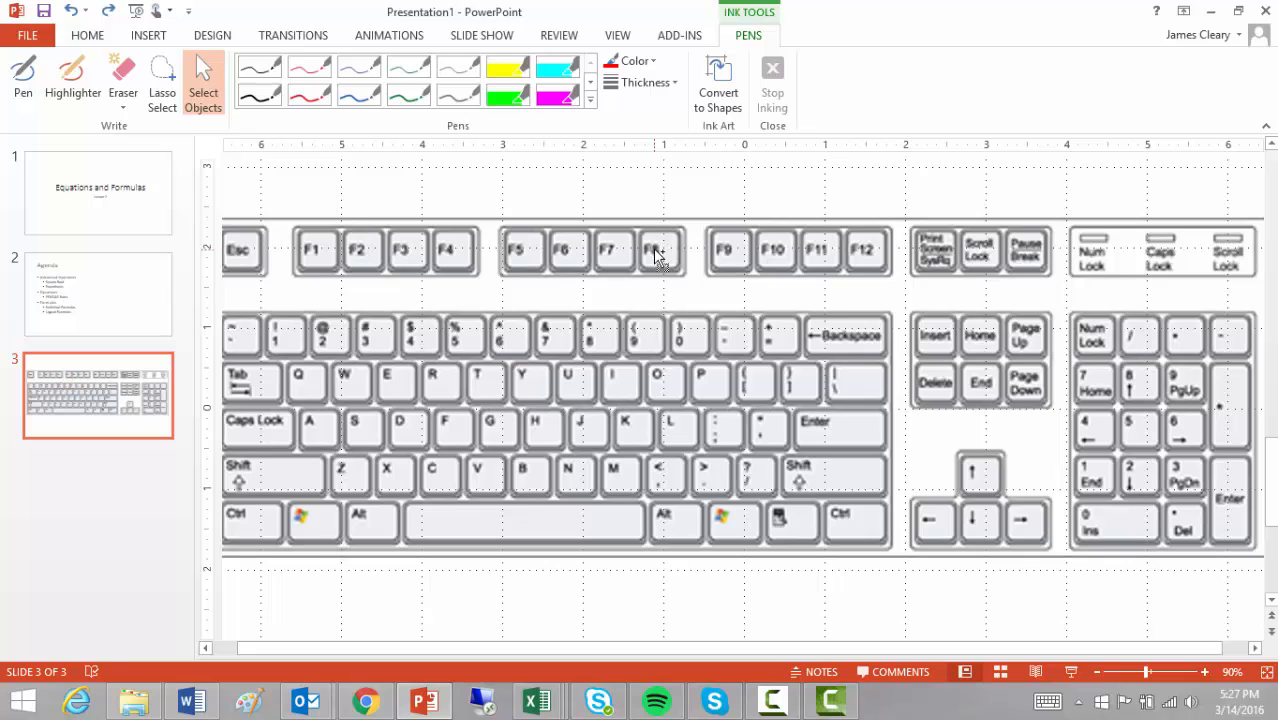
key(alt+Tab)
- Enter 5 in A1 and 2 in A2 of Sheet2
key(alt+Tab)
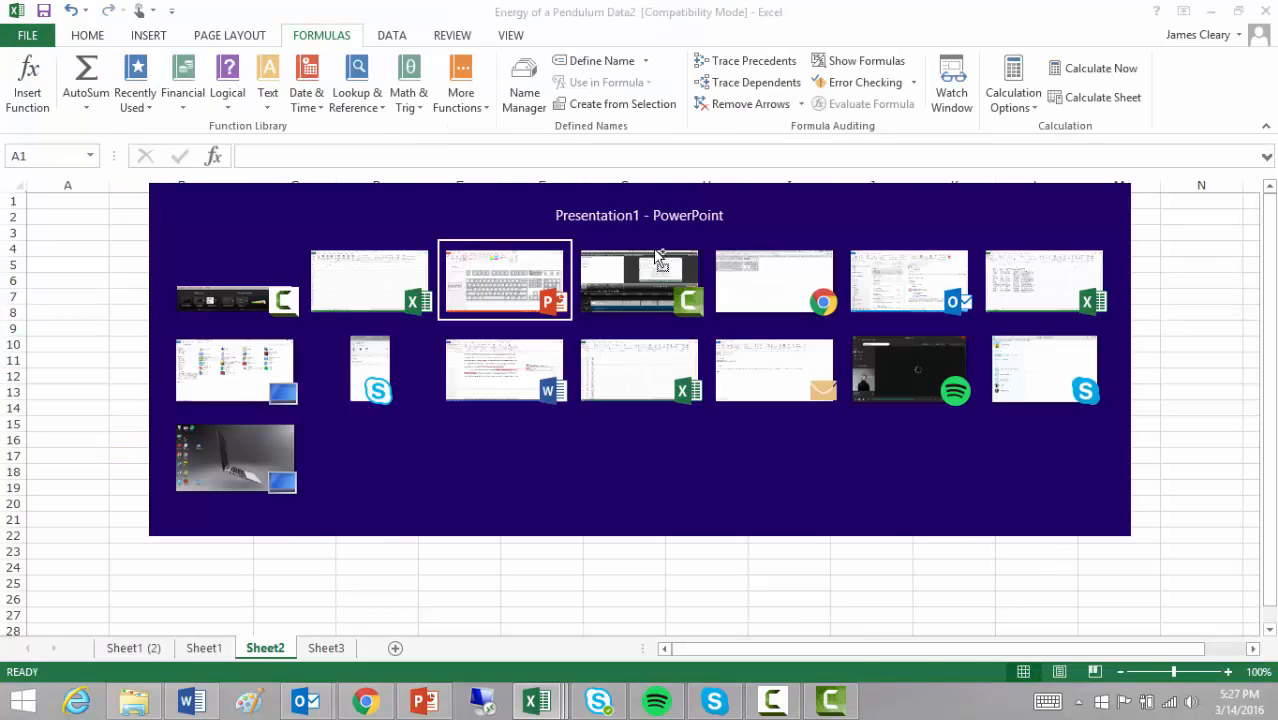
key(alt+Tab)
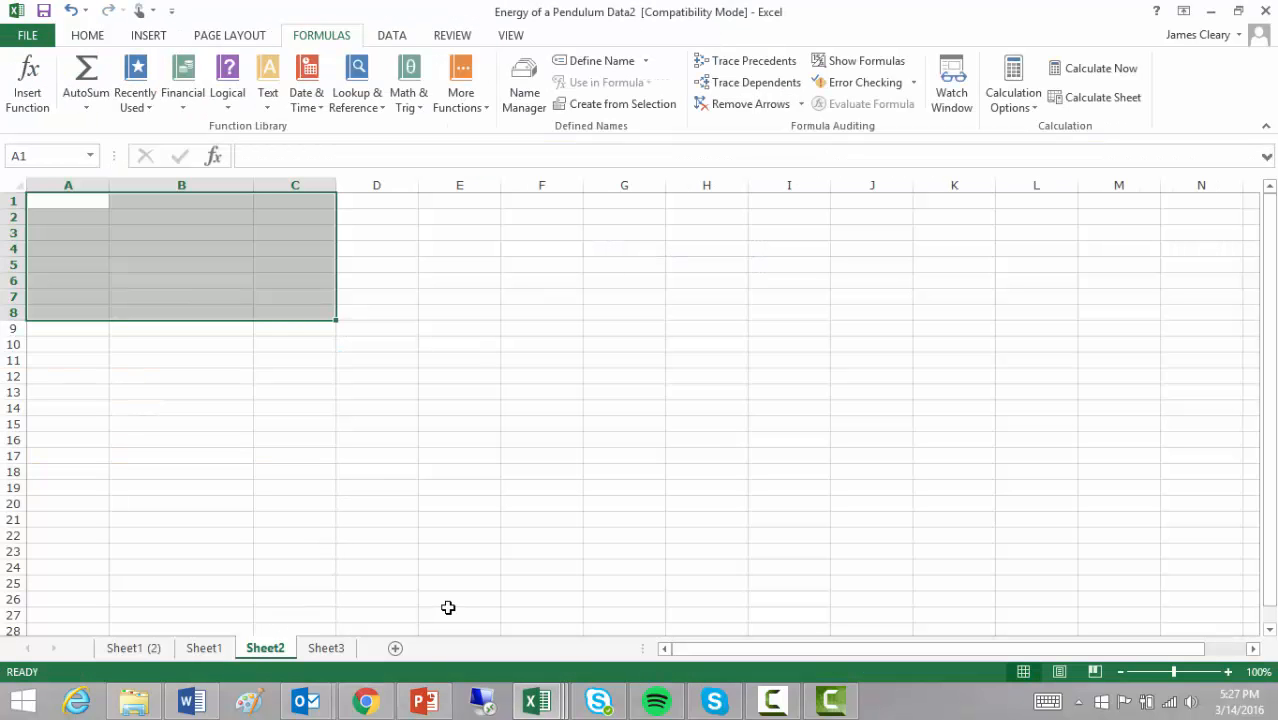
click(89, 201)
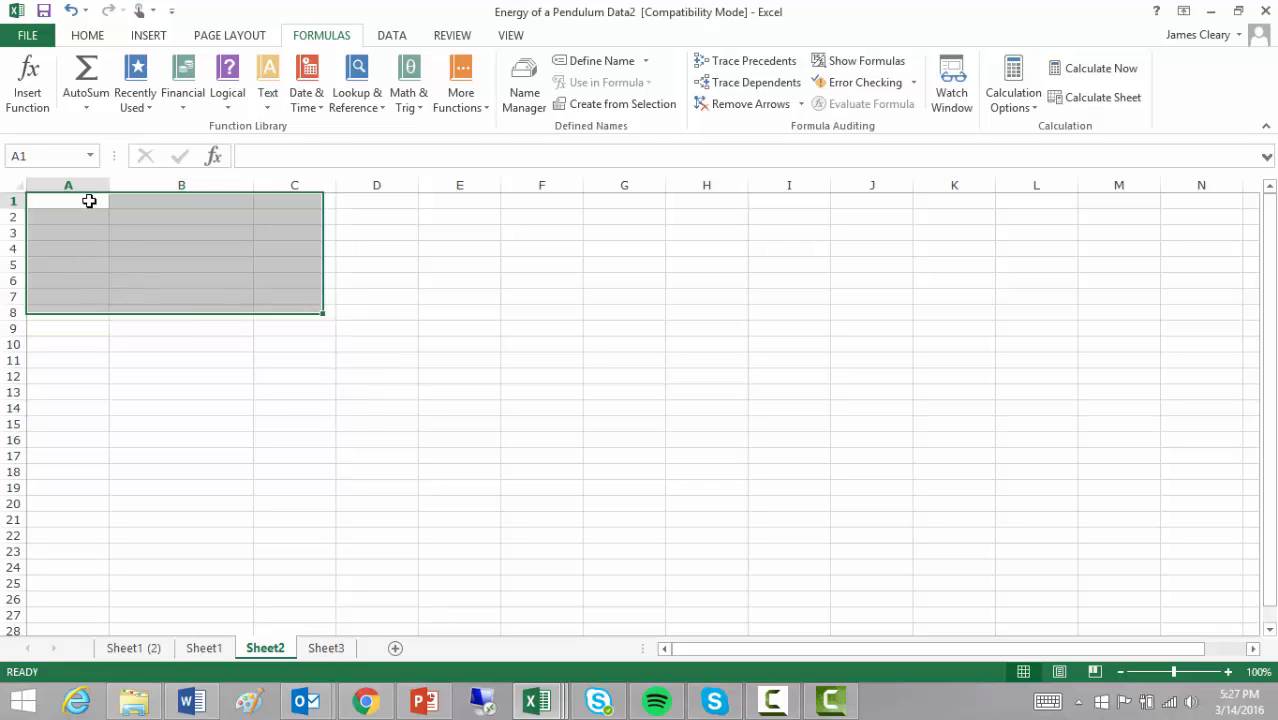
text(5)
key(Return)
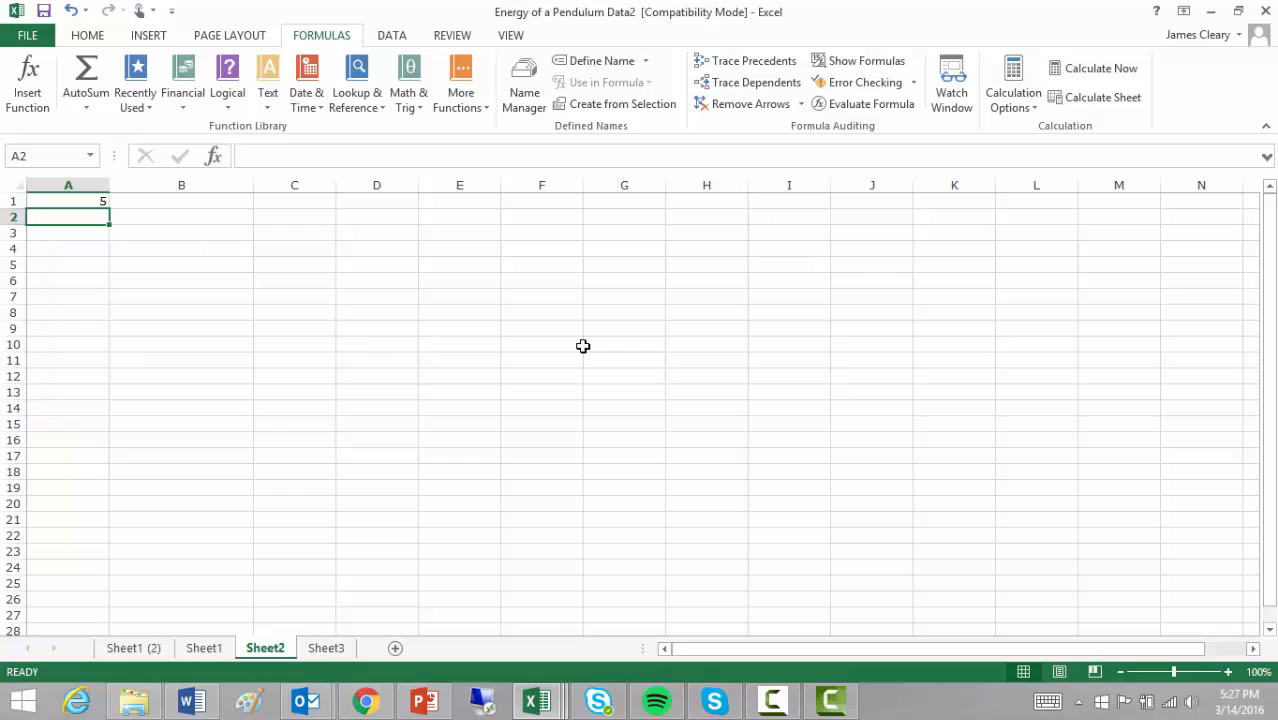
text(2)
key(Return)
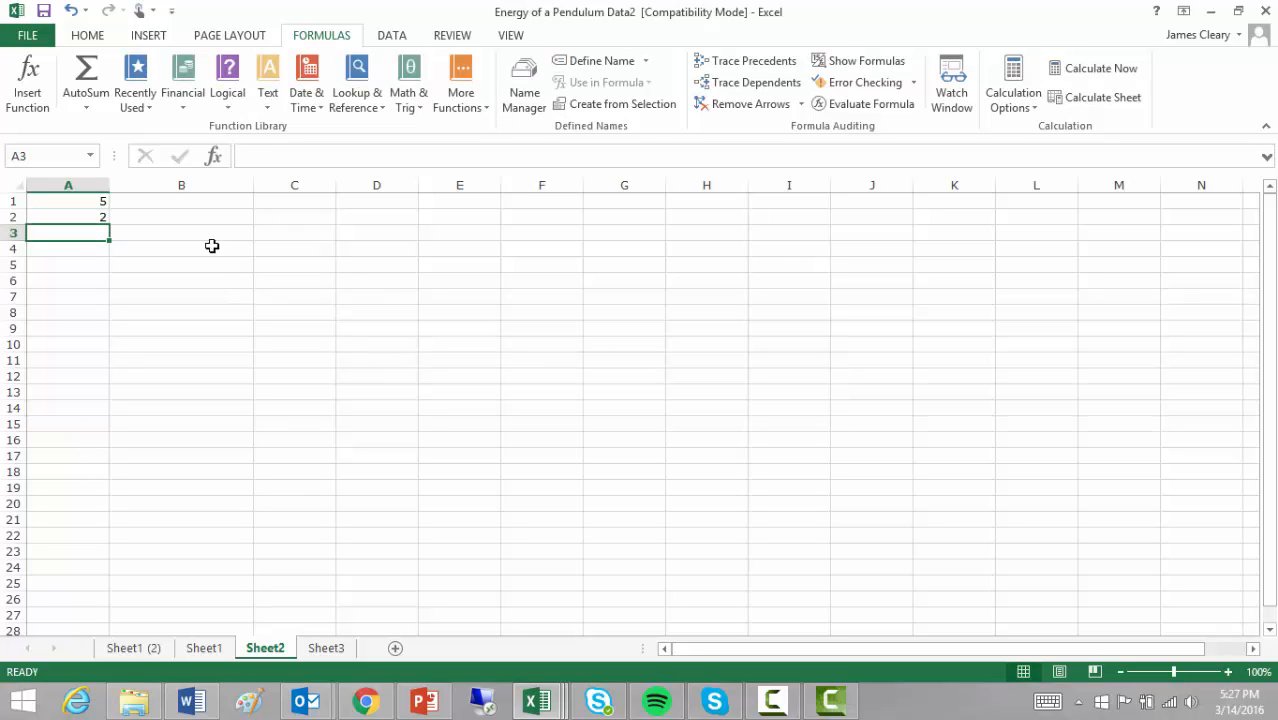
- Enter the power formula =A1^A2 in A3
click(194, 230)
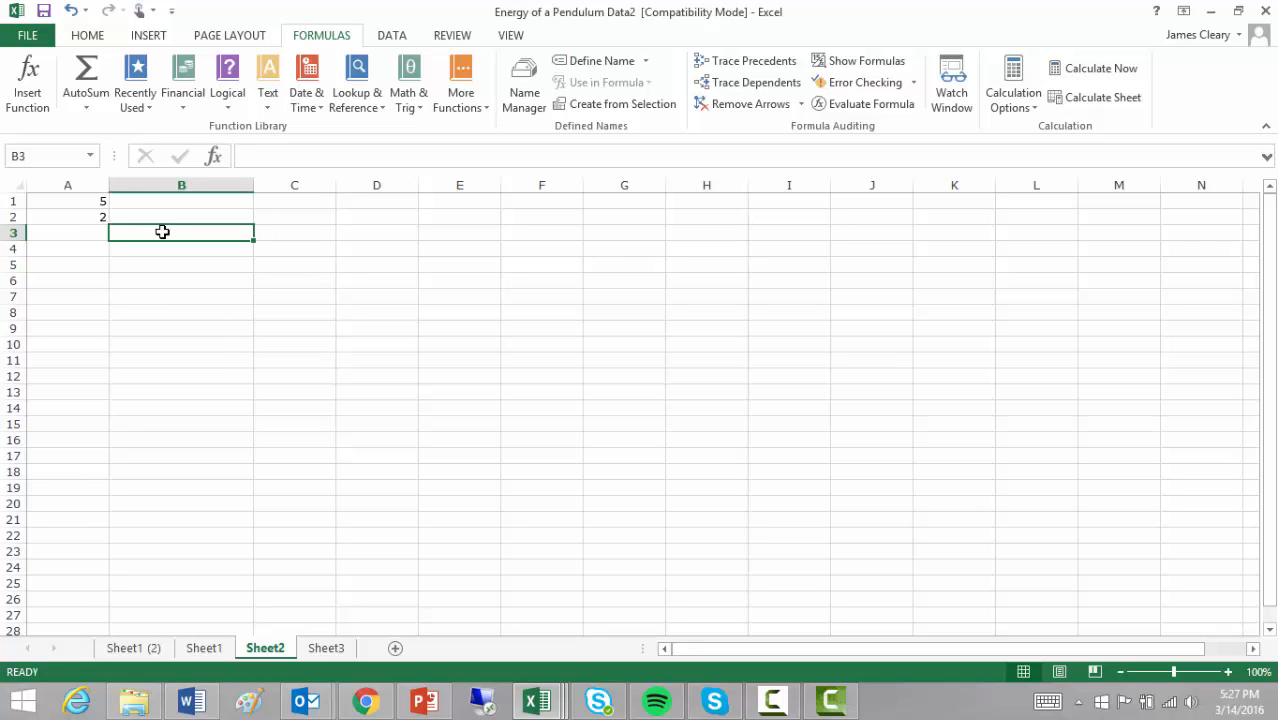
click(93, 233)
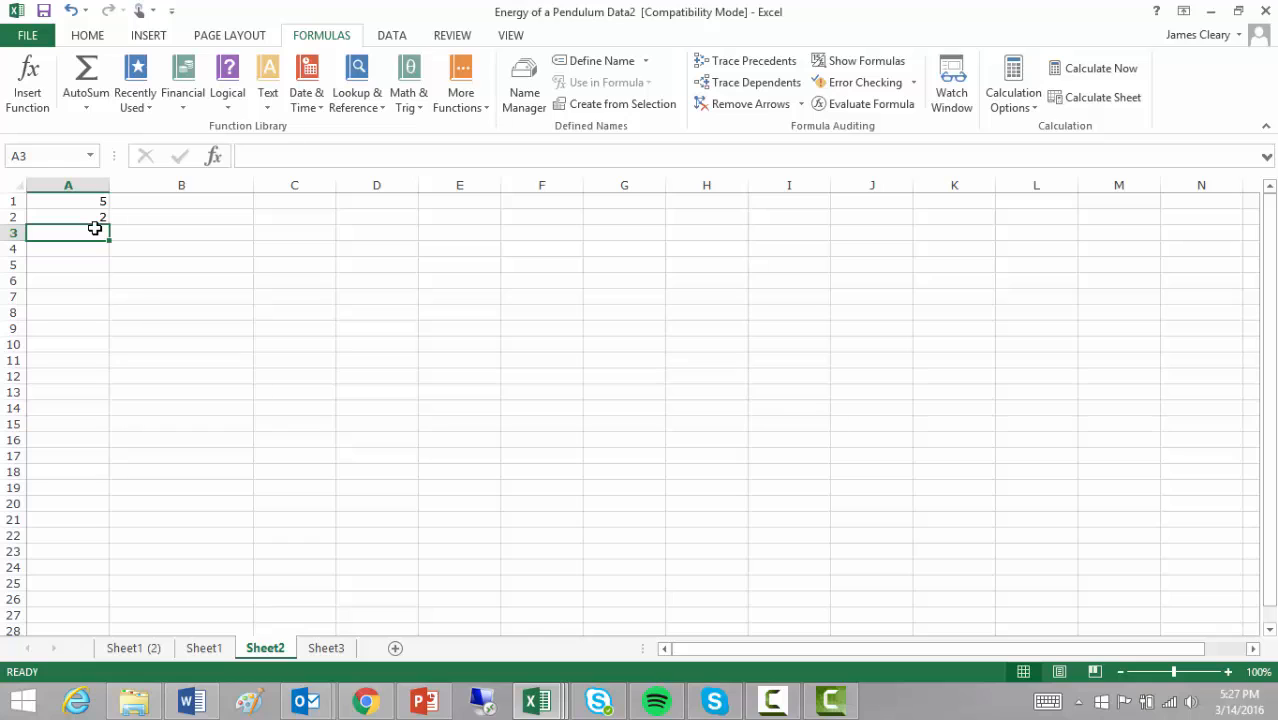
text(=)
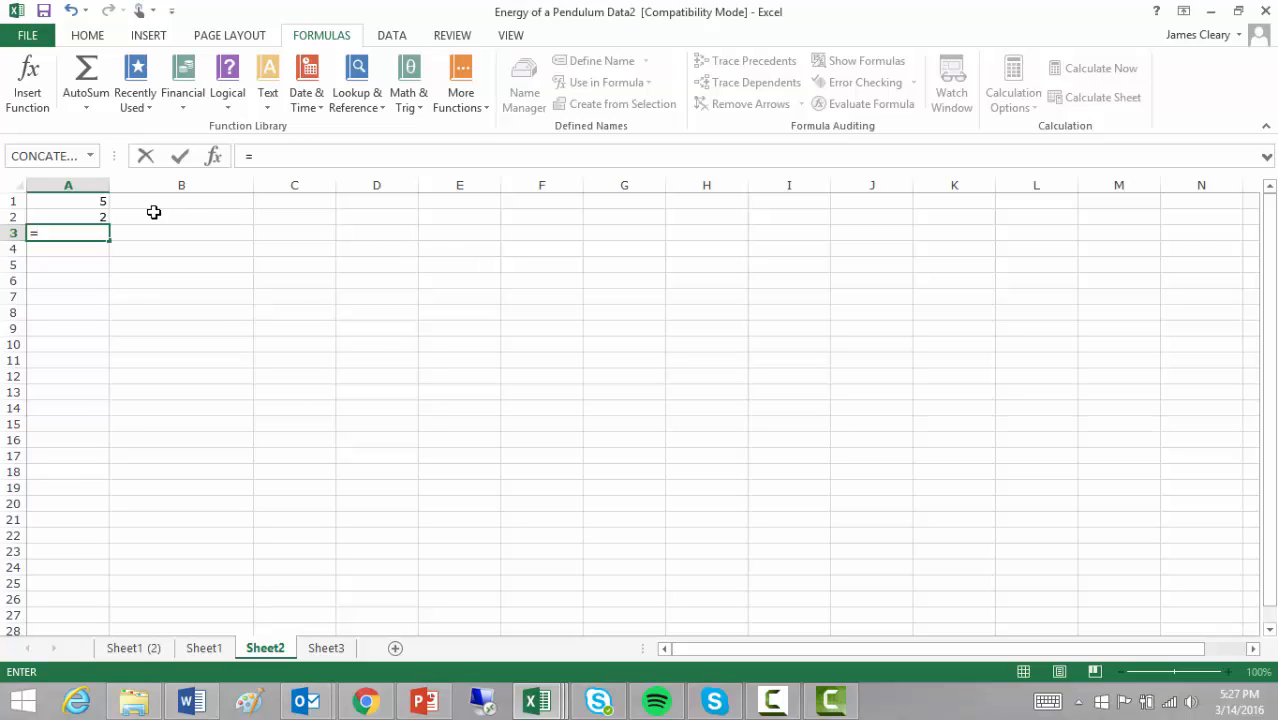
click(101, 204)
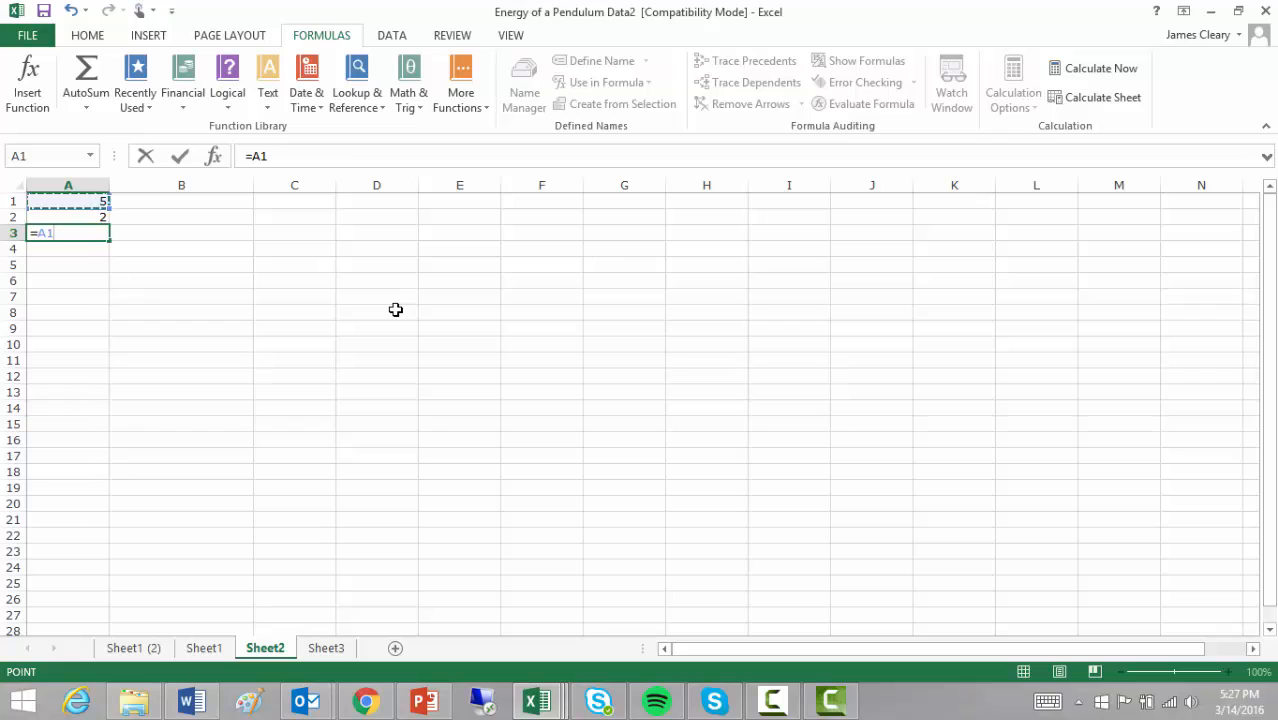
text(^)
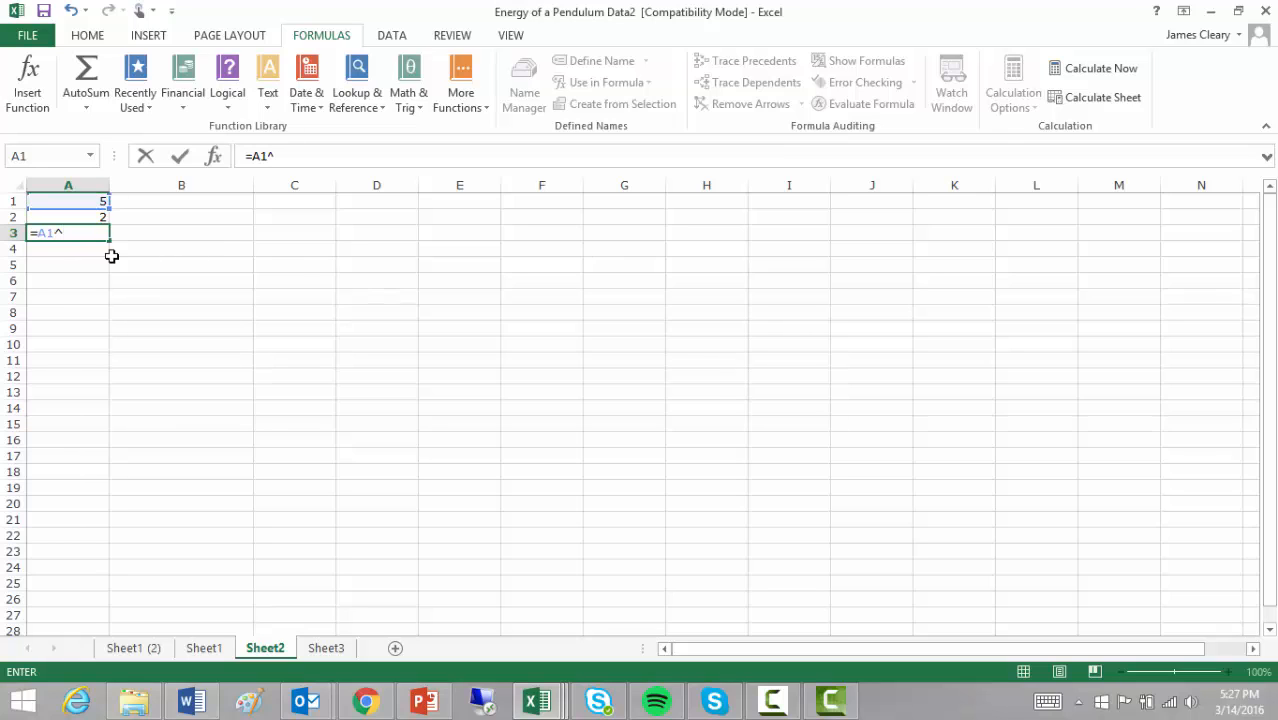
click(64, 213)
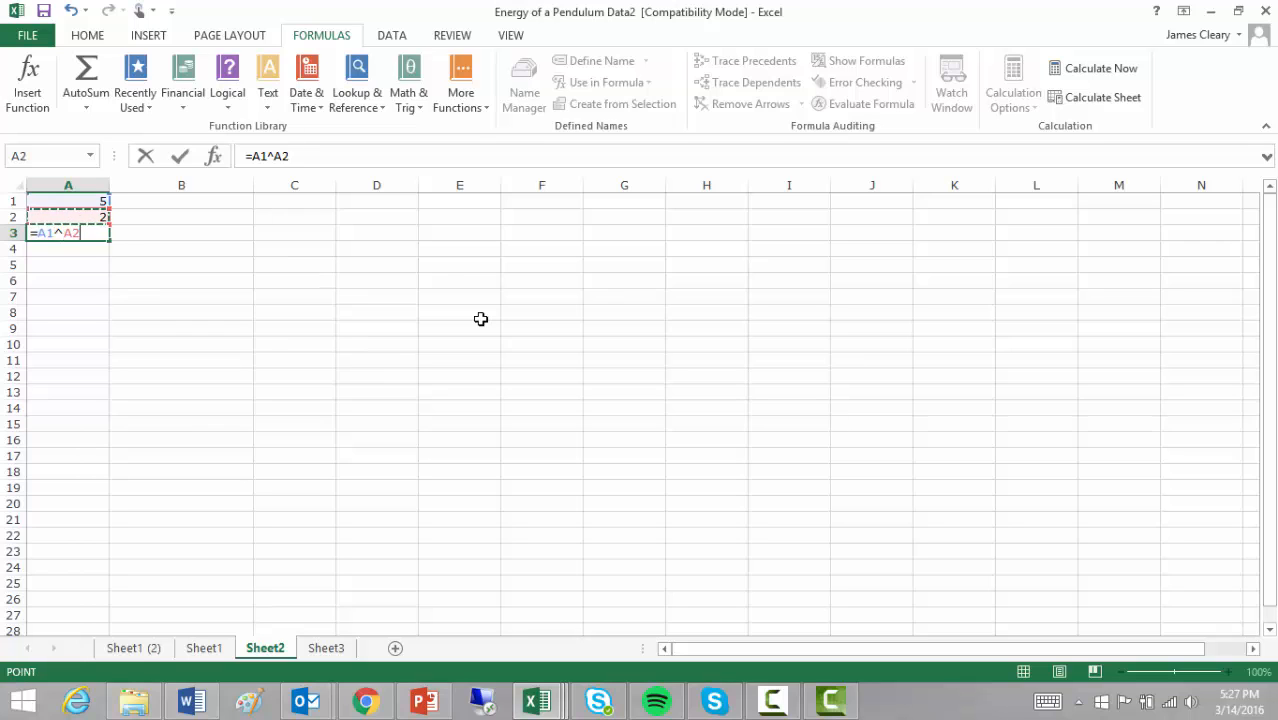
key(Return)
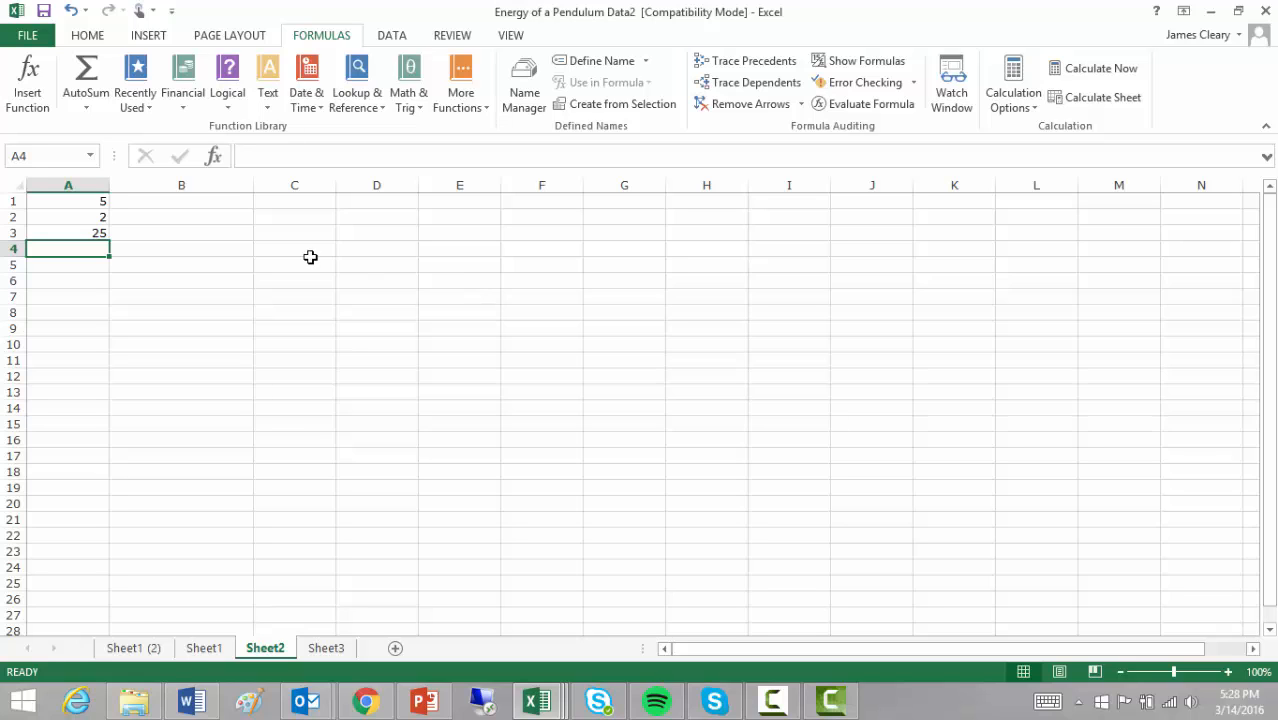
click(93, 234)
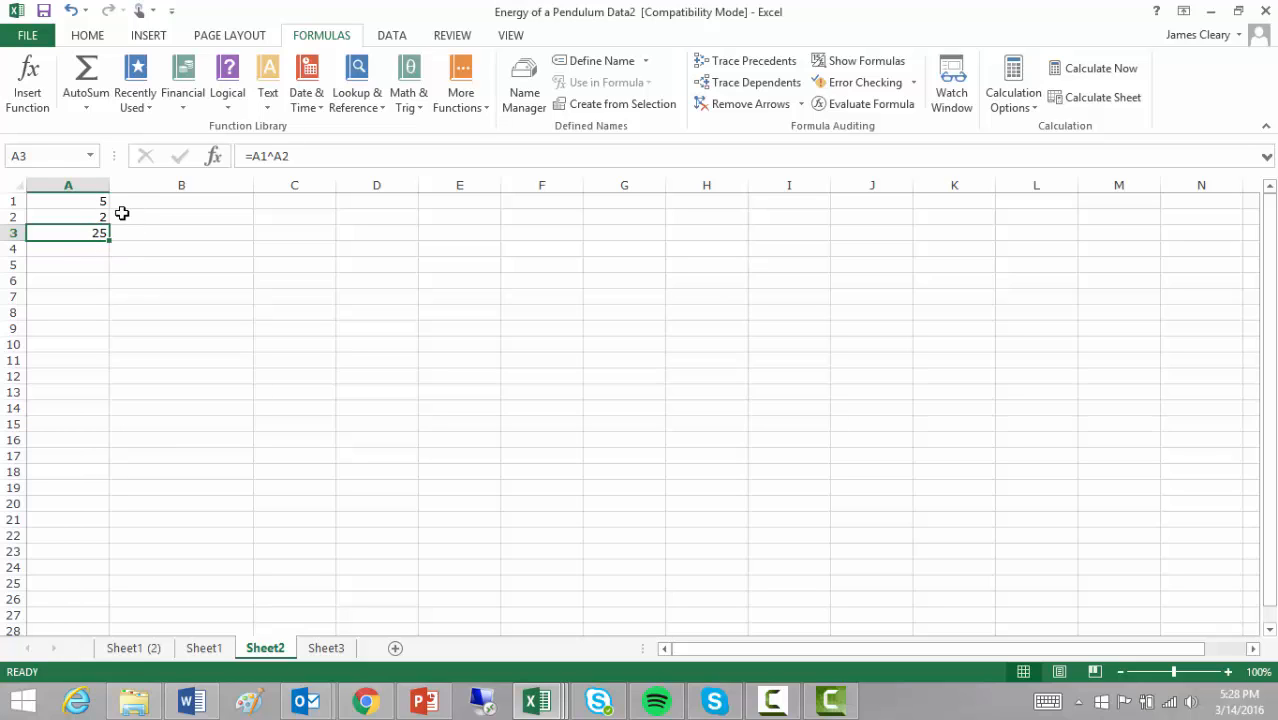
- Change A1 to 7 and confirm that A3 now shows 49
click(103, 202)
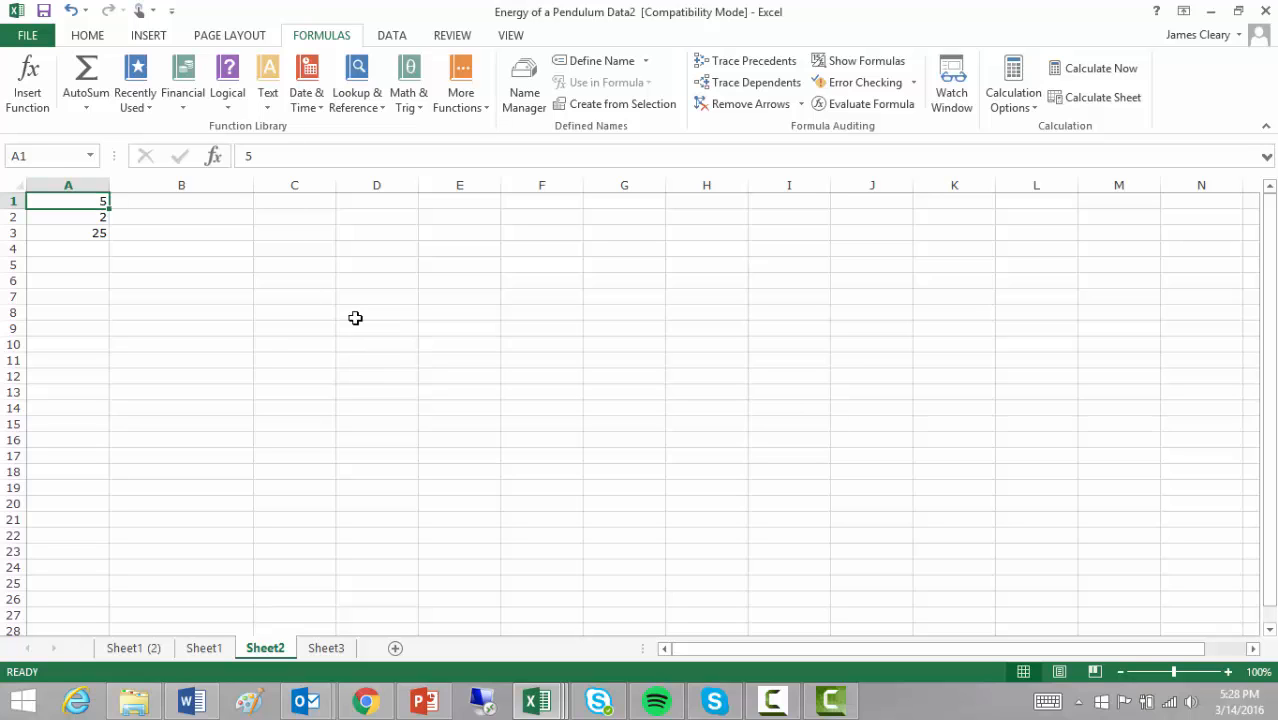
text(7)
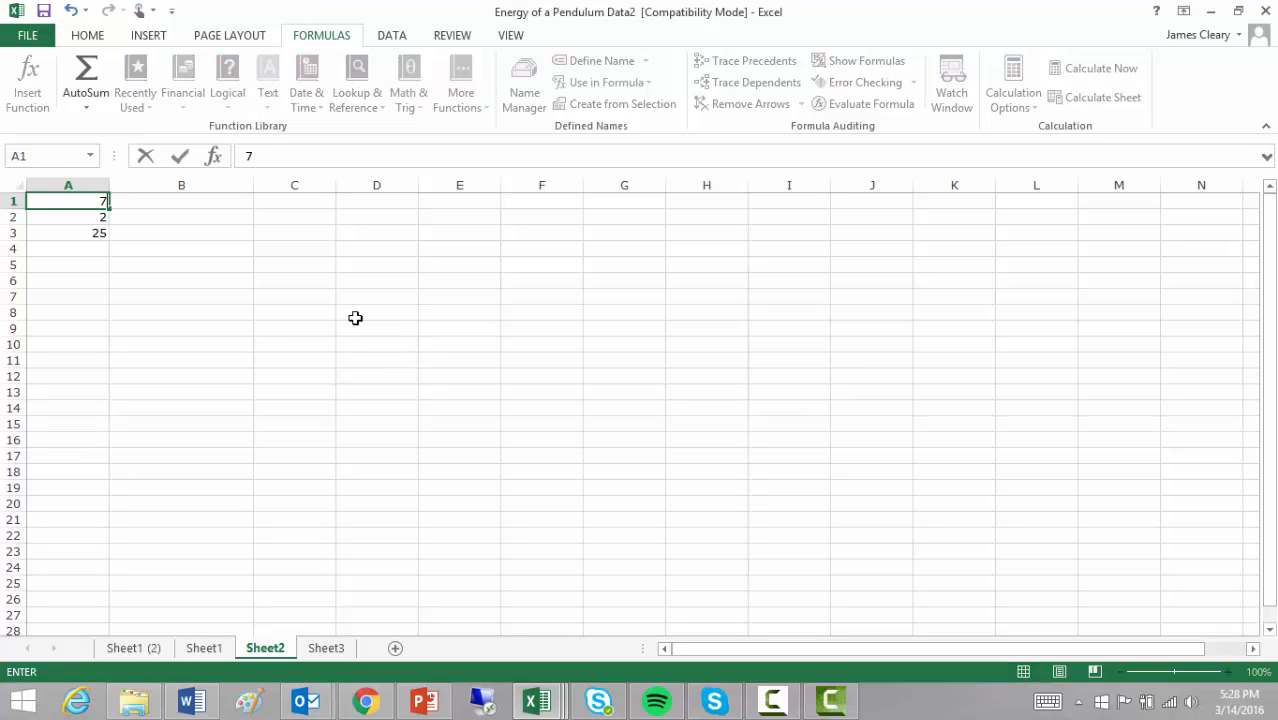
key(Return)
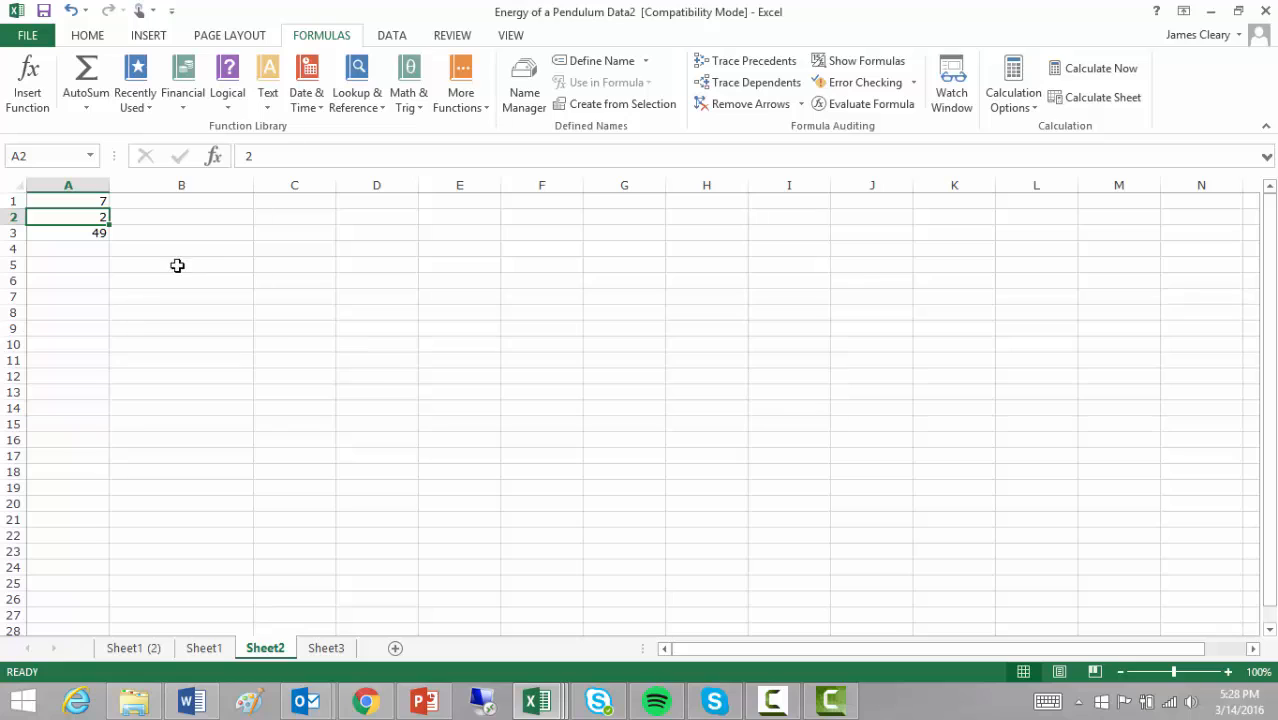
click(94, 231)
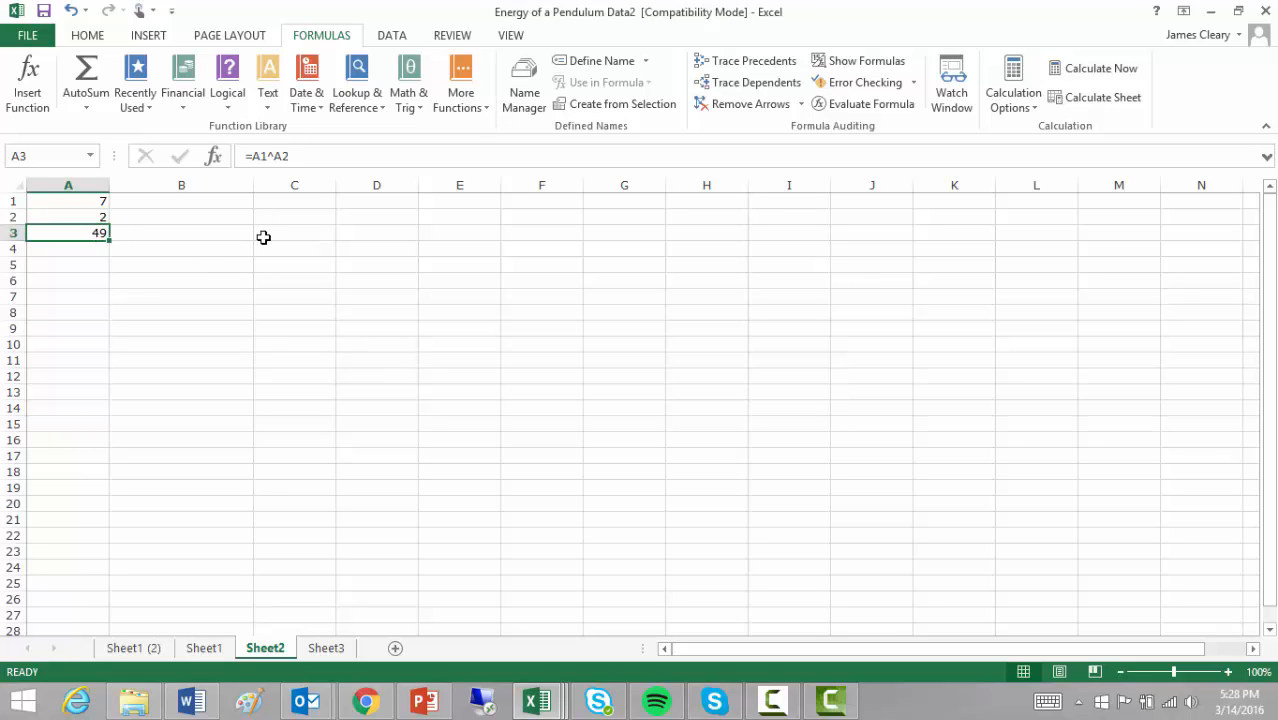
click(206, 232)
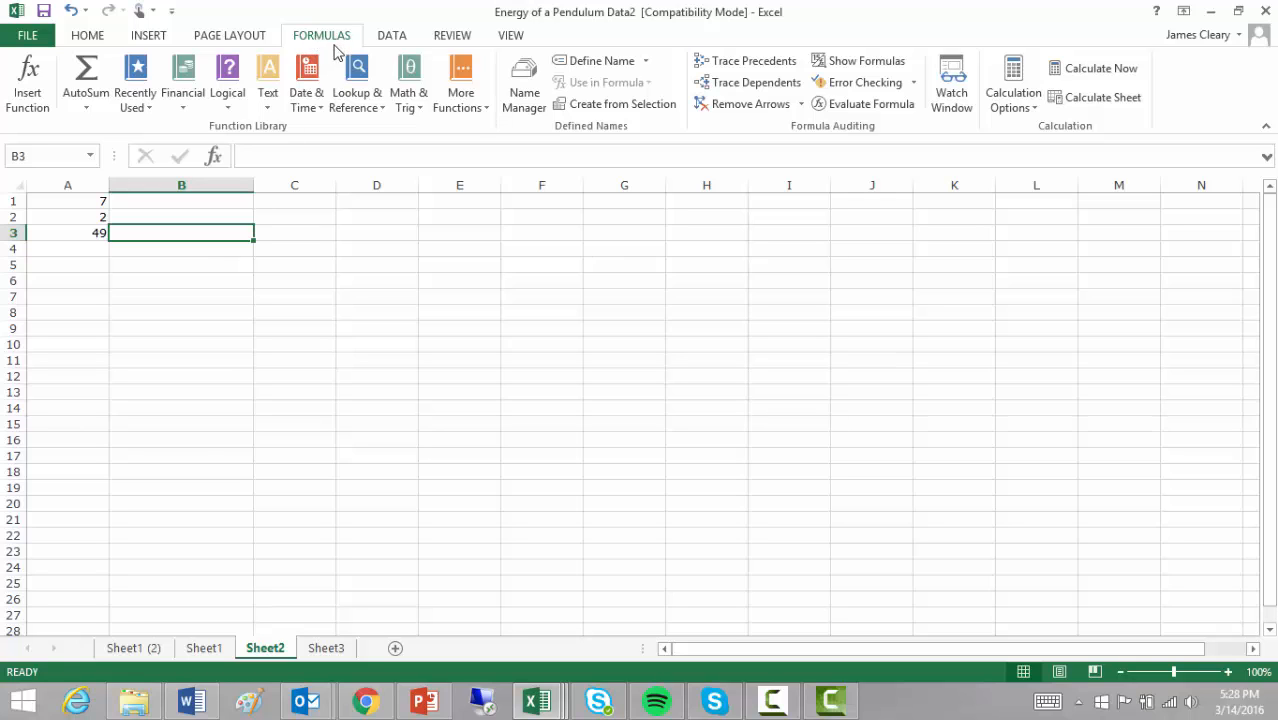
- Insert =SQRT(A3) into B3 from the Math & Trig functions
click(409, 100)
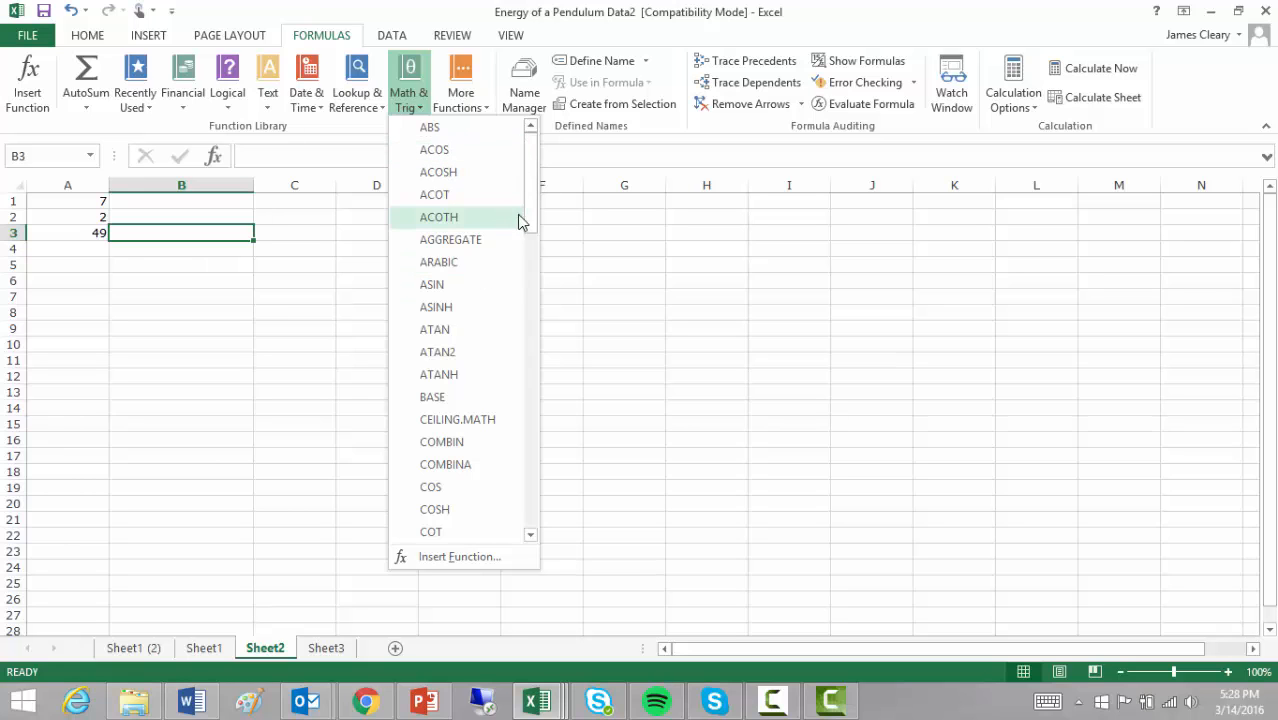
drag(534, 226, 532, 477)
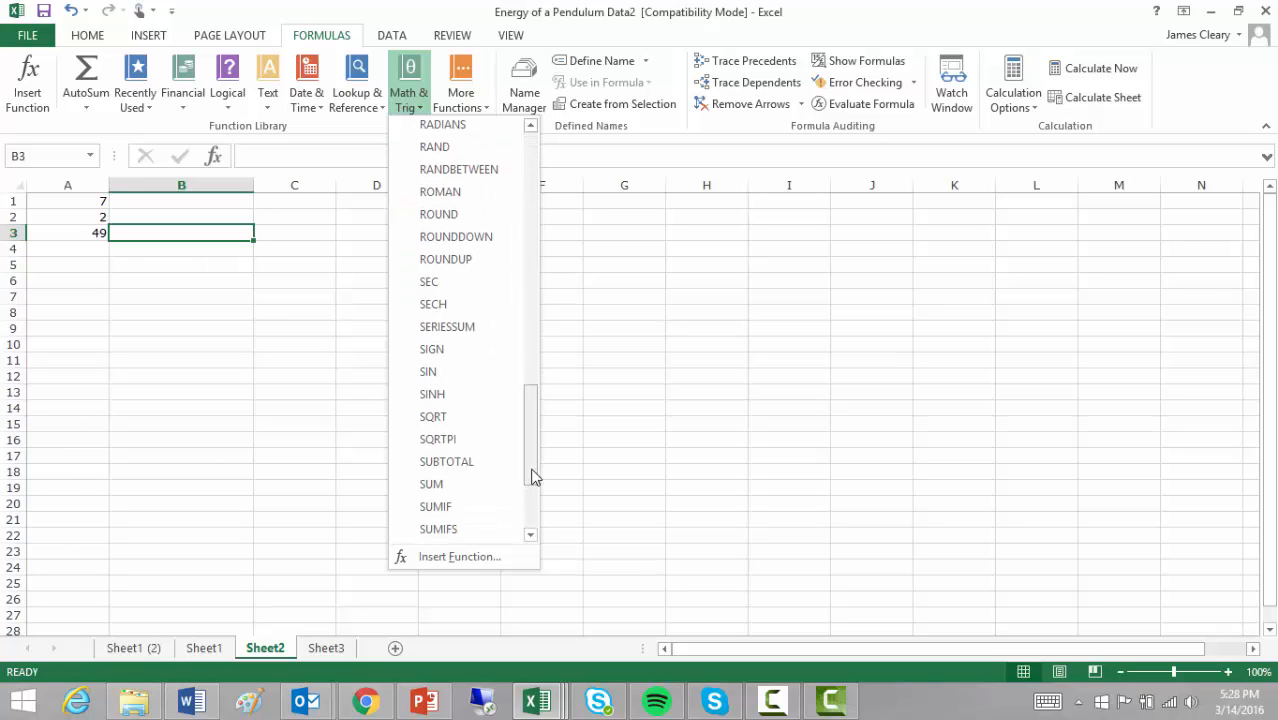
click(468, 418)
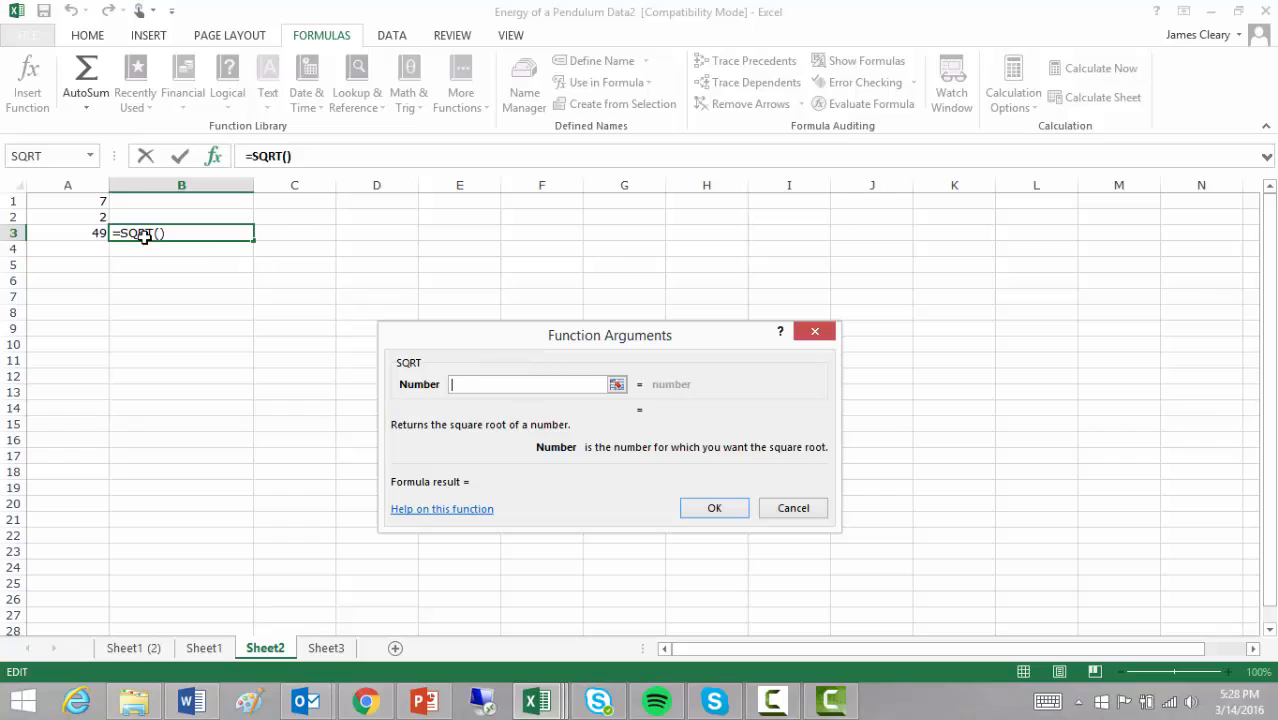
click(84, 233)
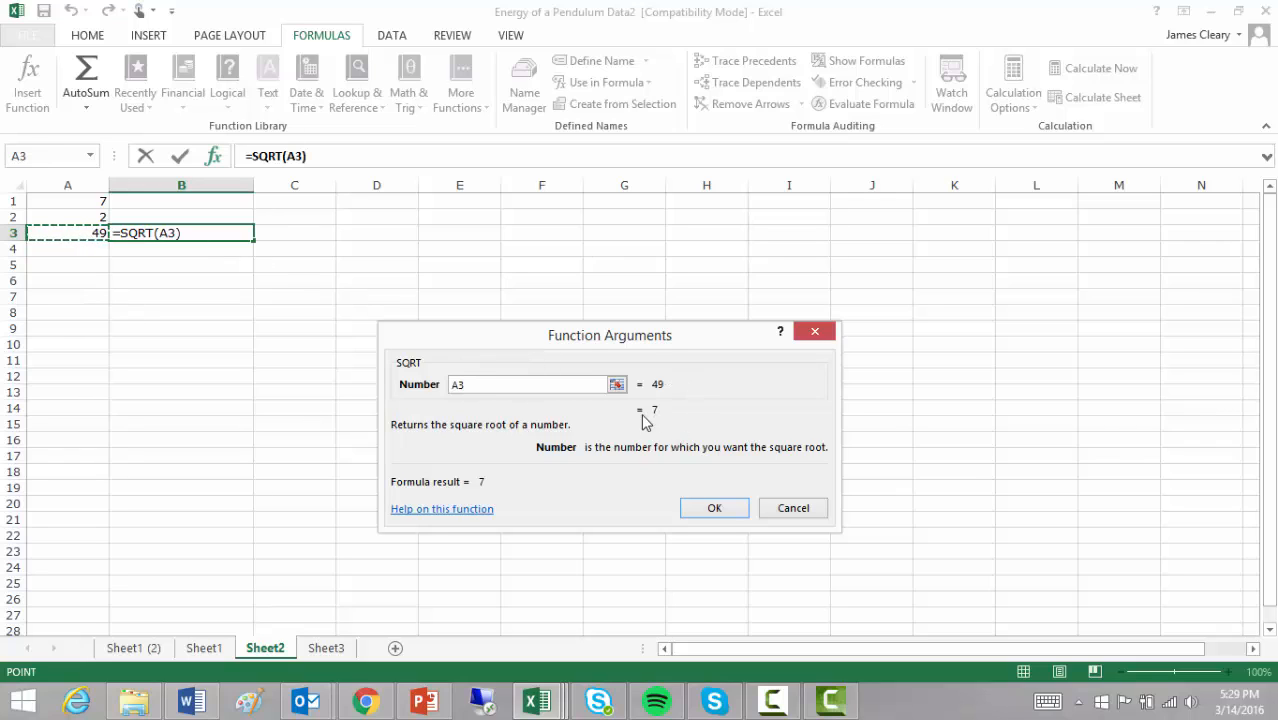
click(713, 509)
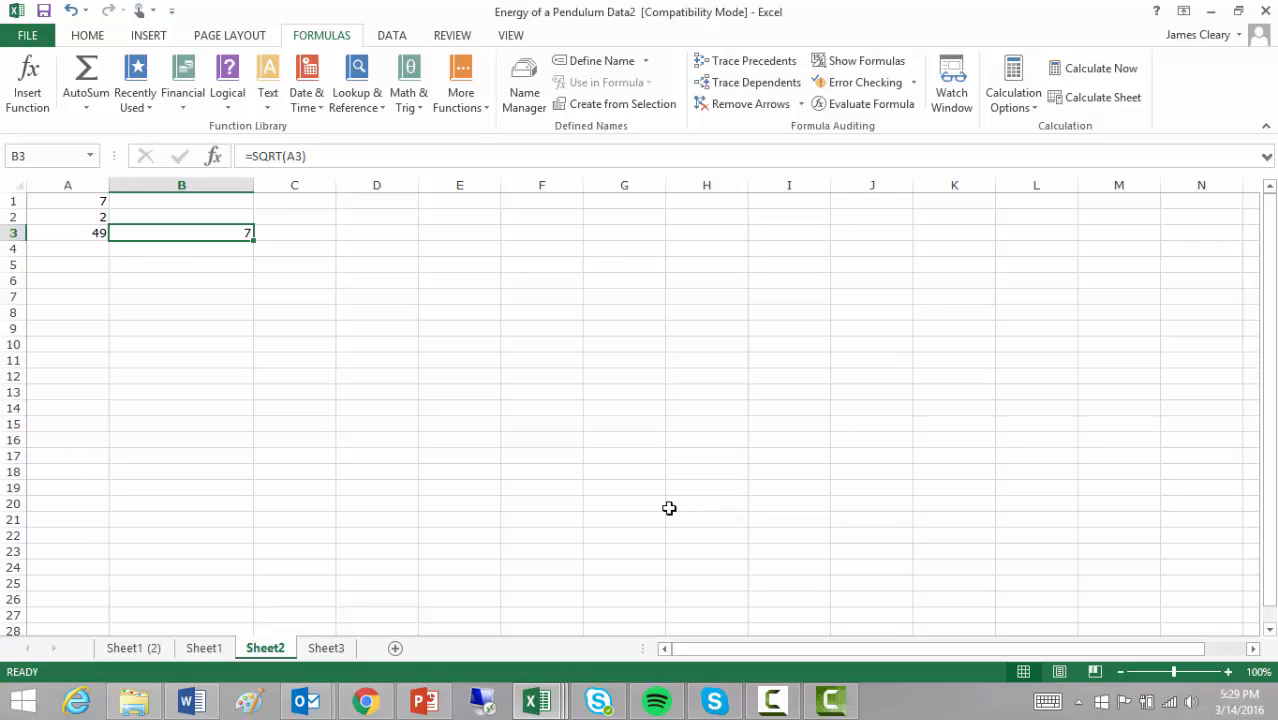
- Check the formulas in A3 and B3, then switch to the PowerPoint keyboard slide
click(94, 233)
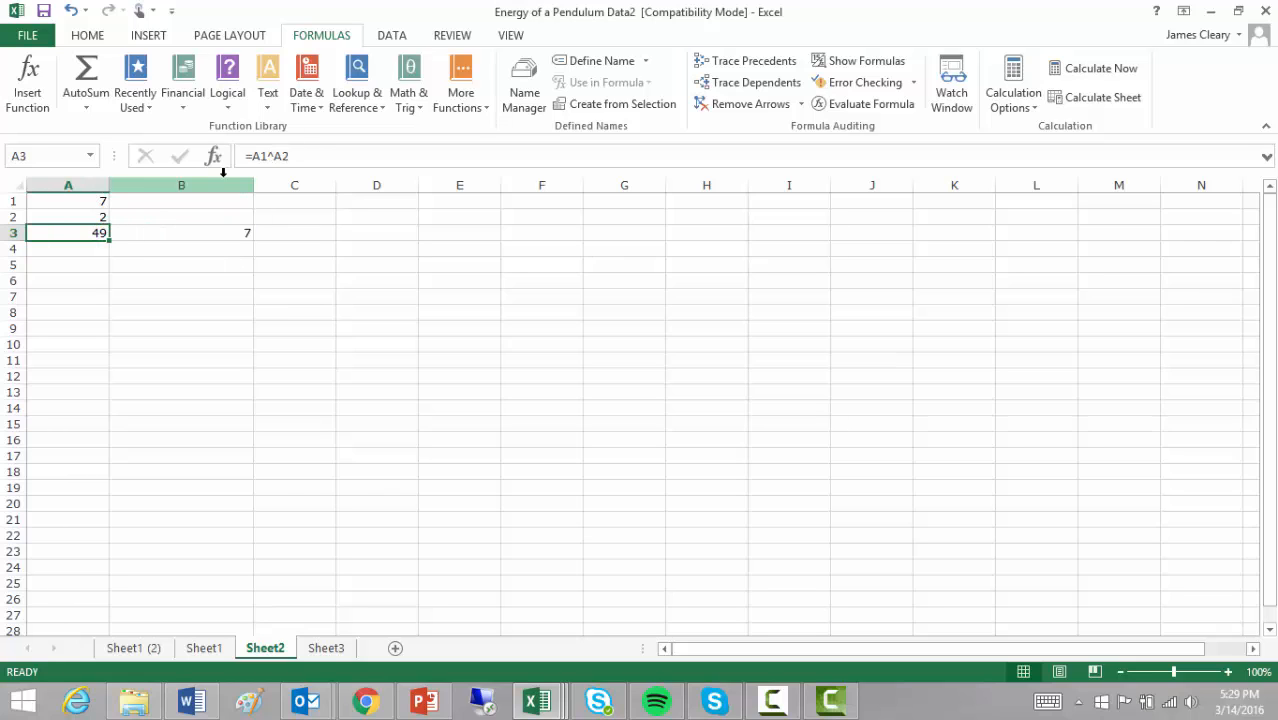
click(177, 232)
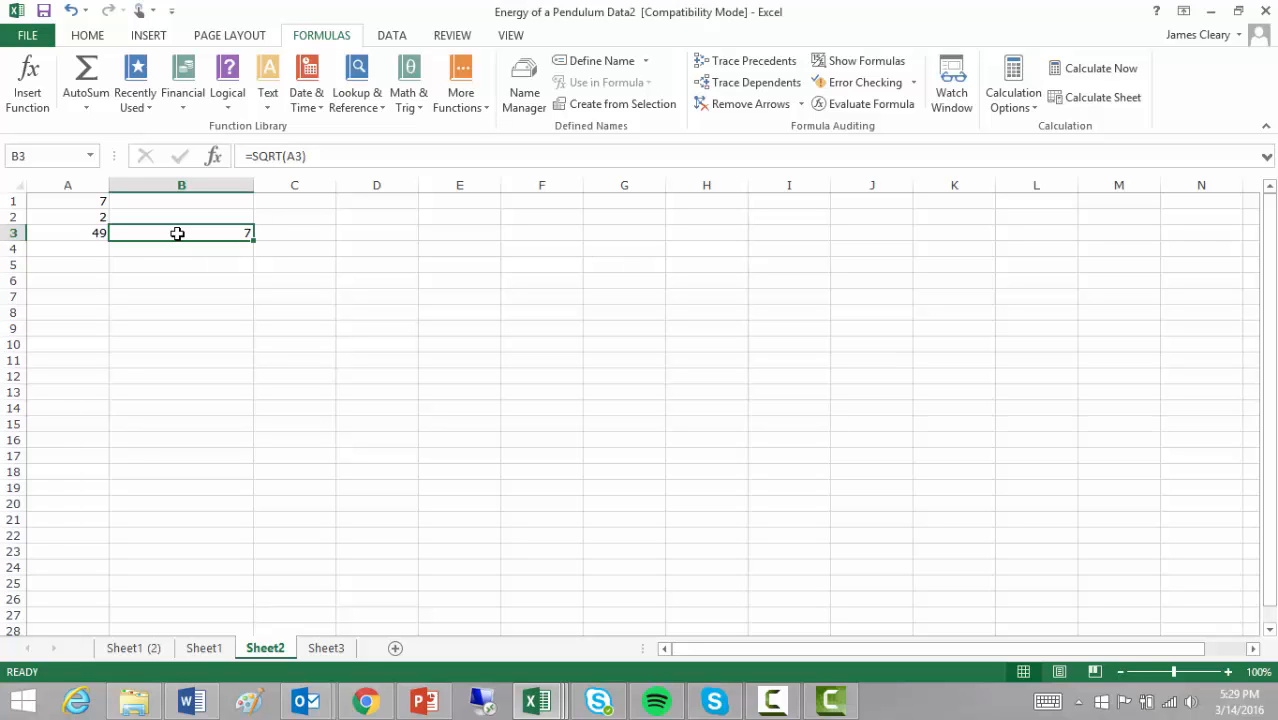
click(424, 700)
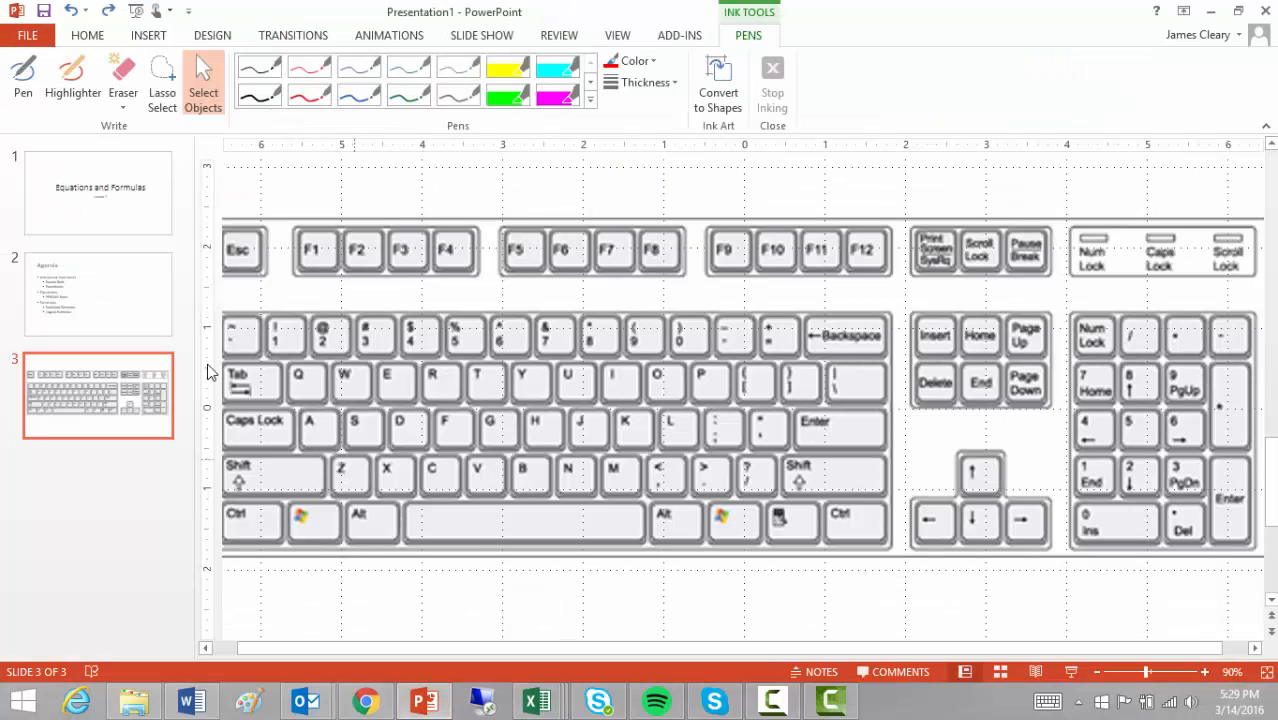
- On slide 2, draw a red ink circle around PEMDAS Rules and then undo it
key(Page_Up)
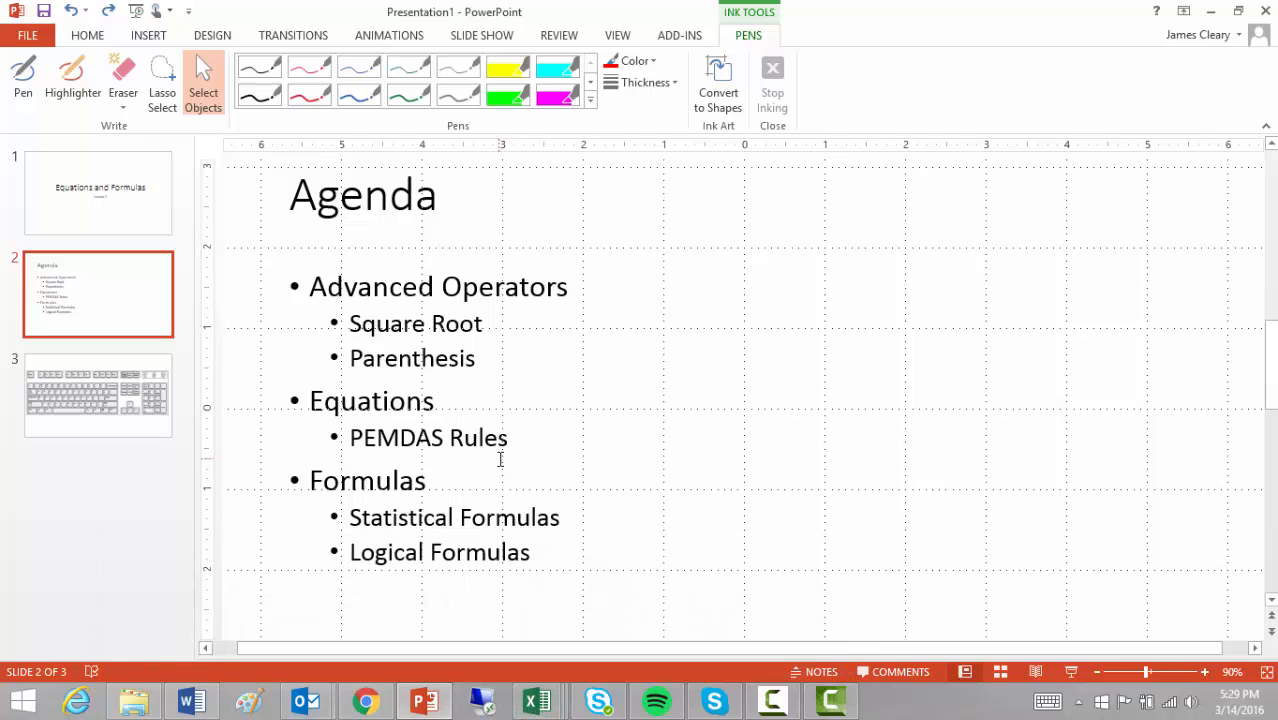
click(633, 61)
click(628, 209)
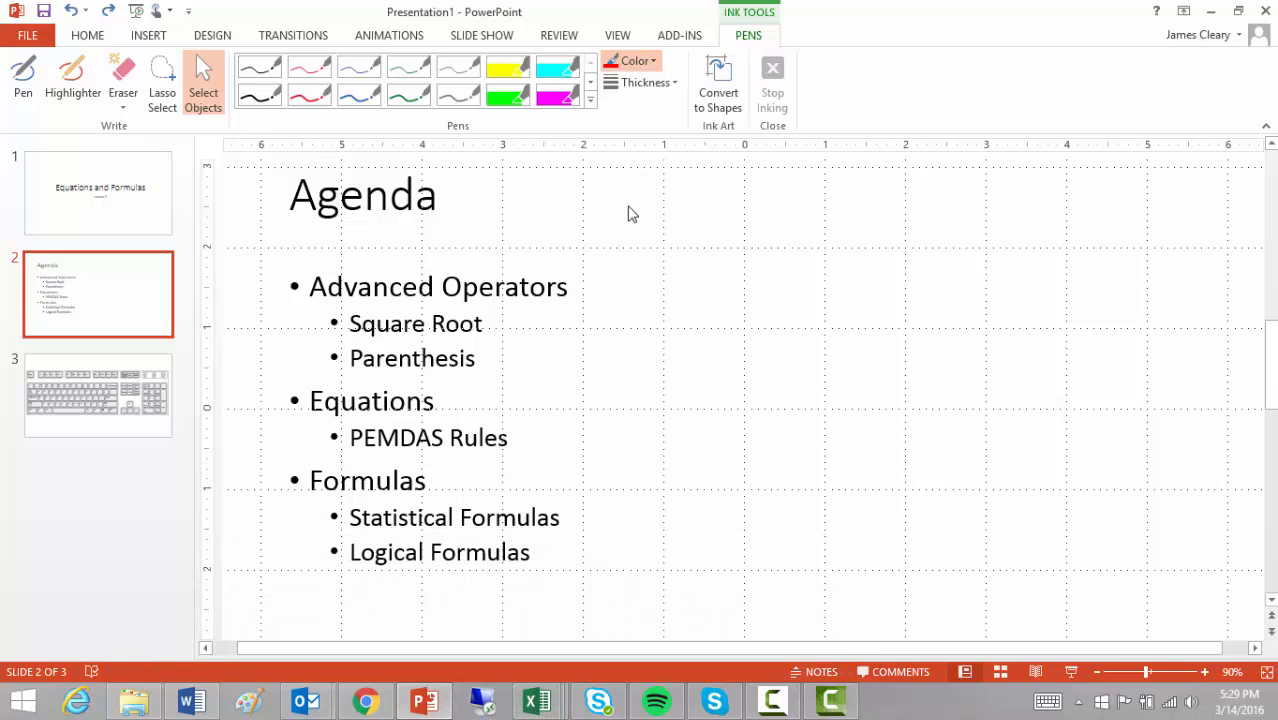
mouse_move(348, 446)
mouse_down()
mouse_move(444, 458)
mouse_move(456, 432)
mouse_move(373, 407)
mouse_move(332, 418)
mouse_move(345, 459)
mouse_move(372, 454)
mouse_up()
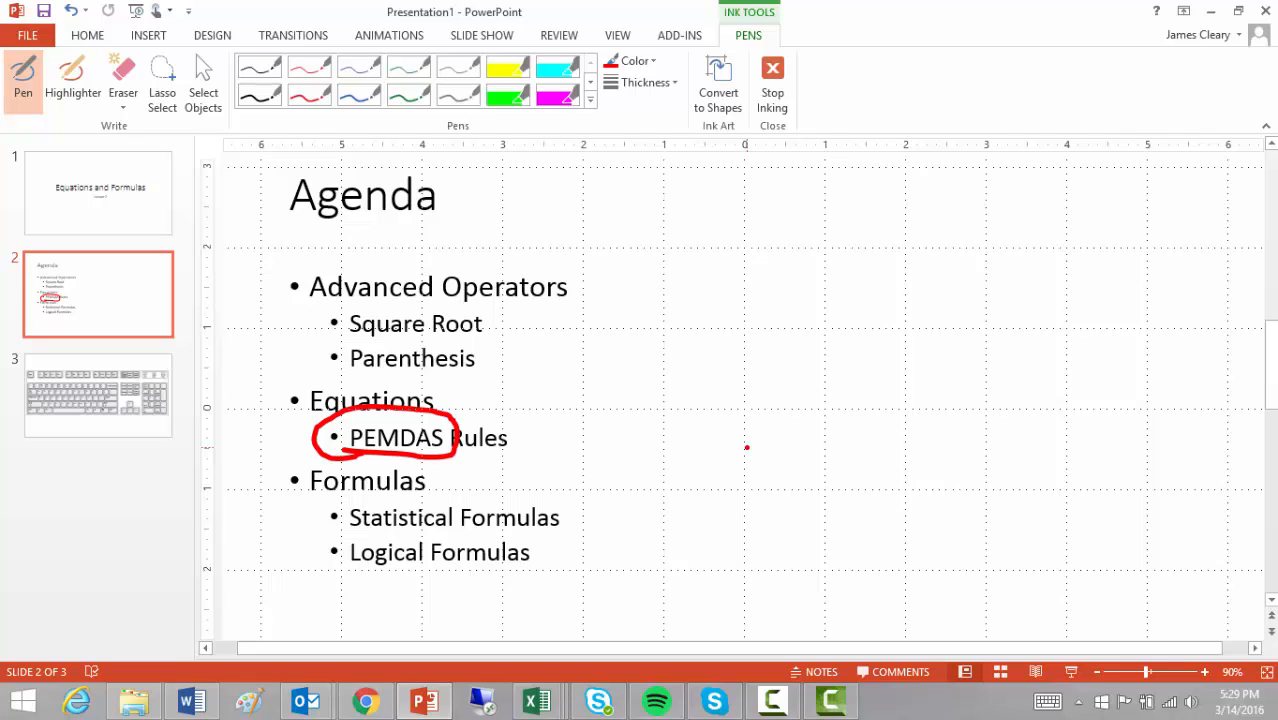
key(ctrl+z)
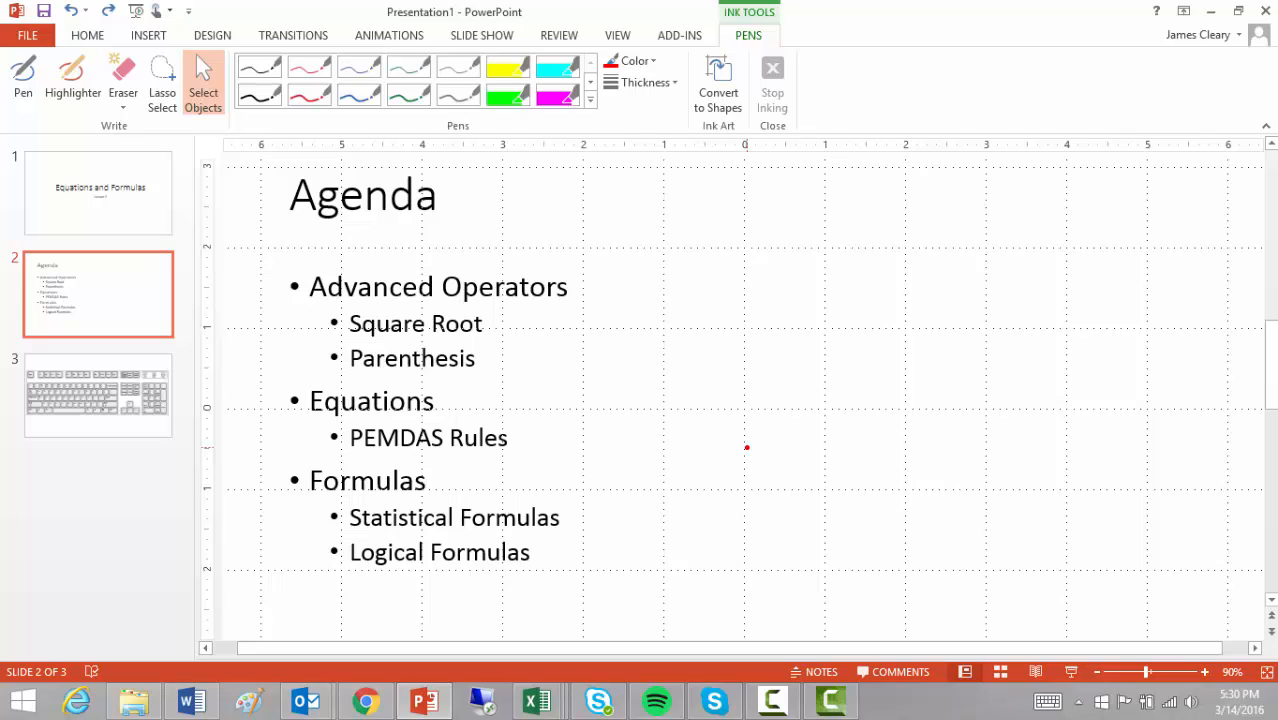
- Return to the Energy of a Pendulum workbook and switch through the tabs to Sheet3's trial results
mouse_move(537, 701)
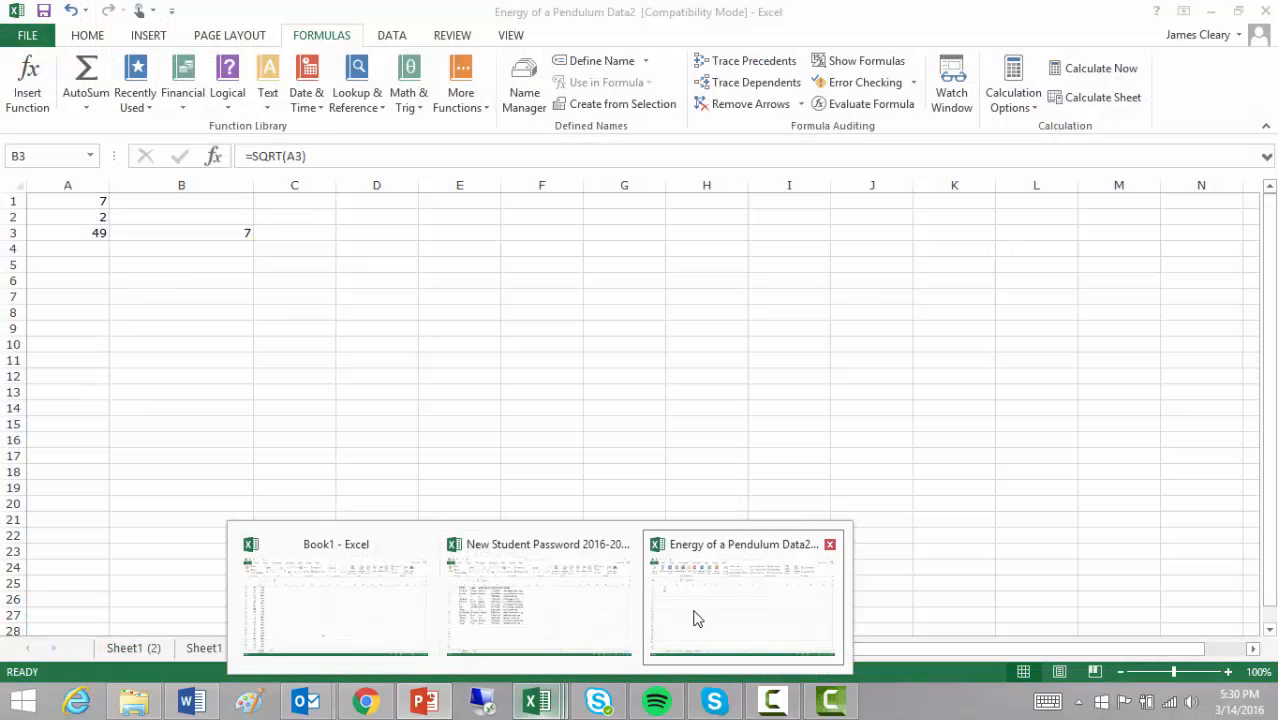
click(686, 620)
click(210, 651)
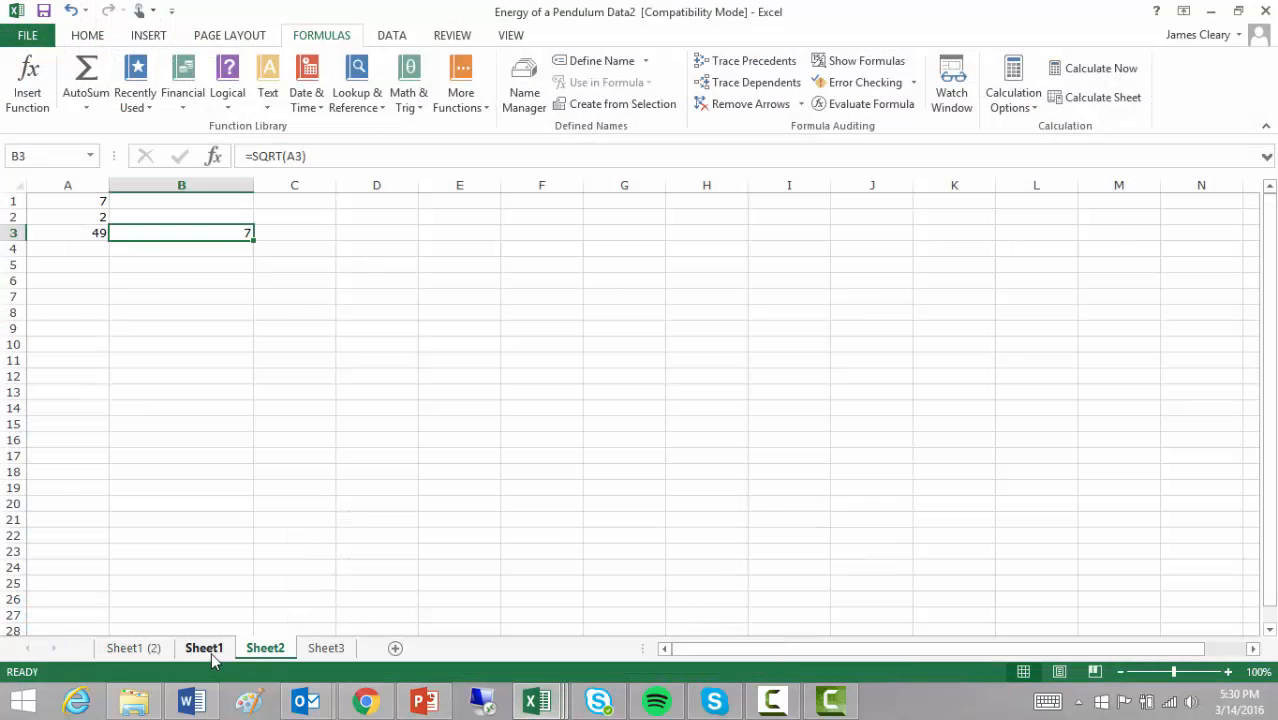
click(262, 650)
click(150, 650)
click(326, 650)
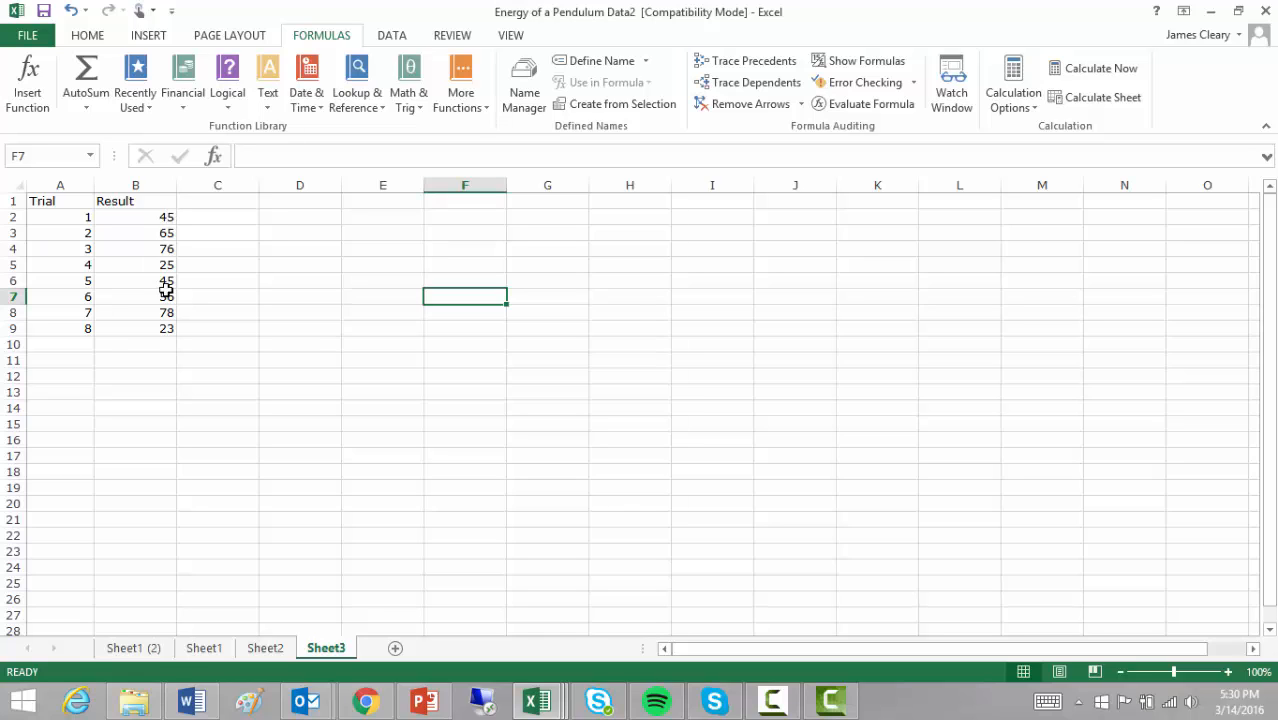
- Enter 23 as the result in B9 and begin a formula in B10
click(165, 330)
text(23)
click(162, 343)
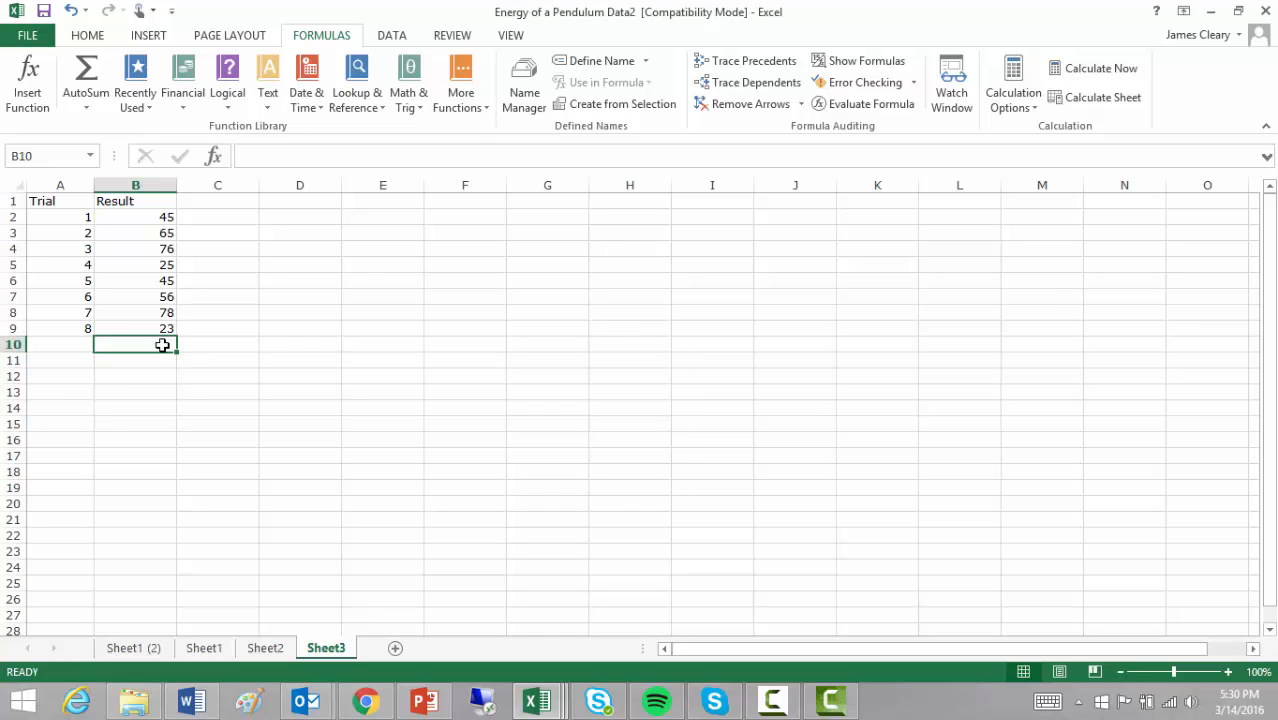
text(=)
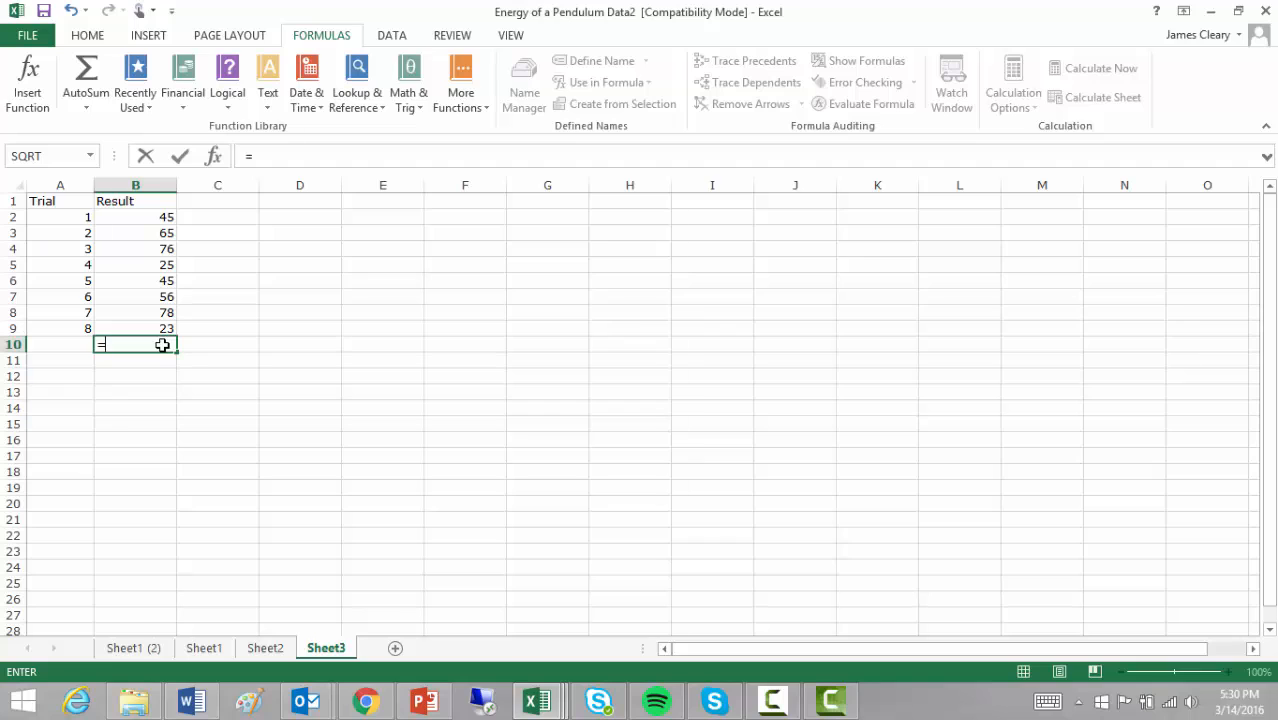
- Begin B10's formula by adding cells B2 through B7 with plus signs
click(138, 216)
text(+)
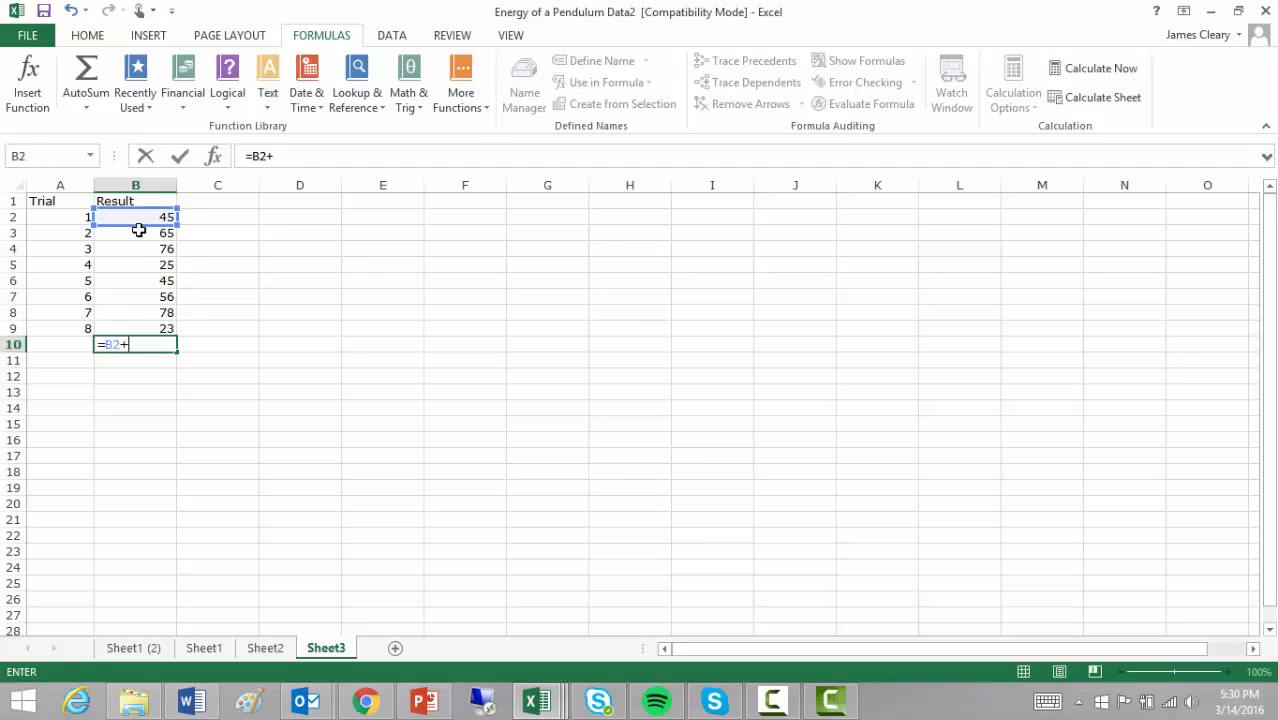
click(140, 233)
text(+)
click(141, 249)
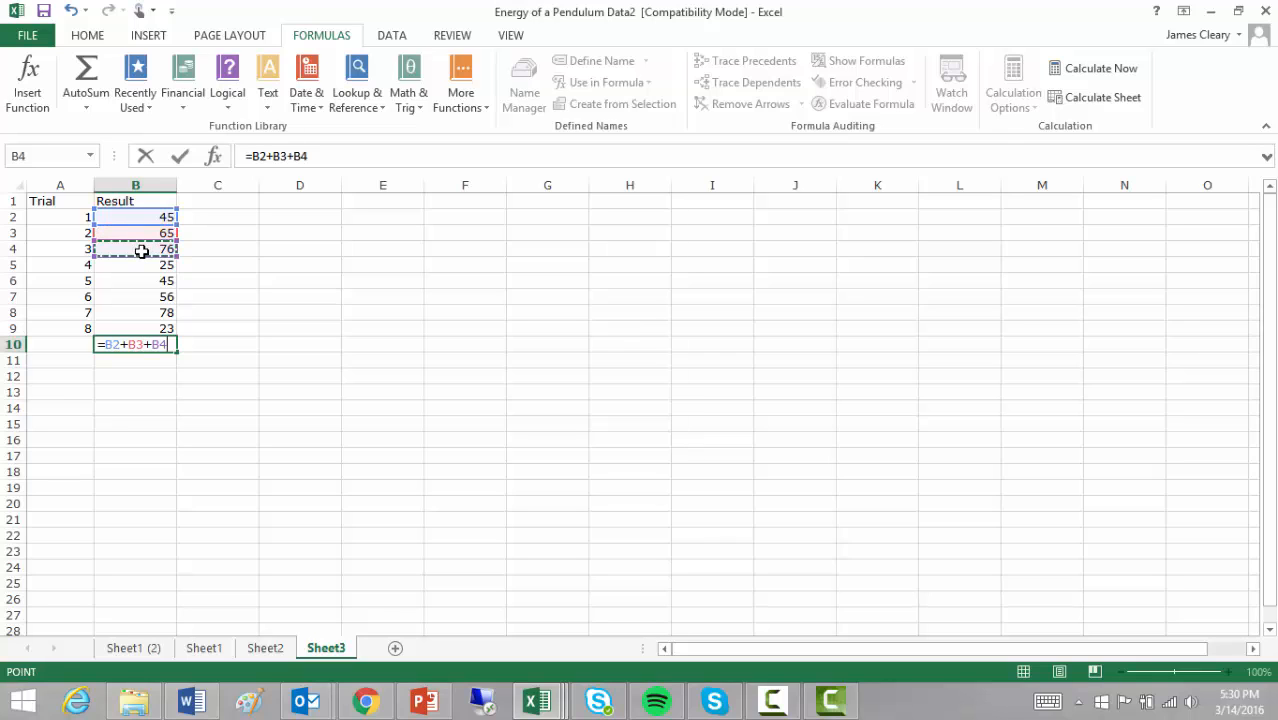
text(+)
click(142, 265)
text(+)
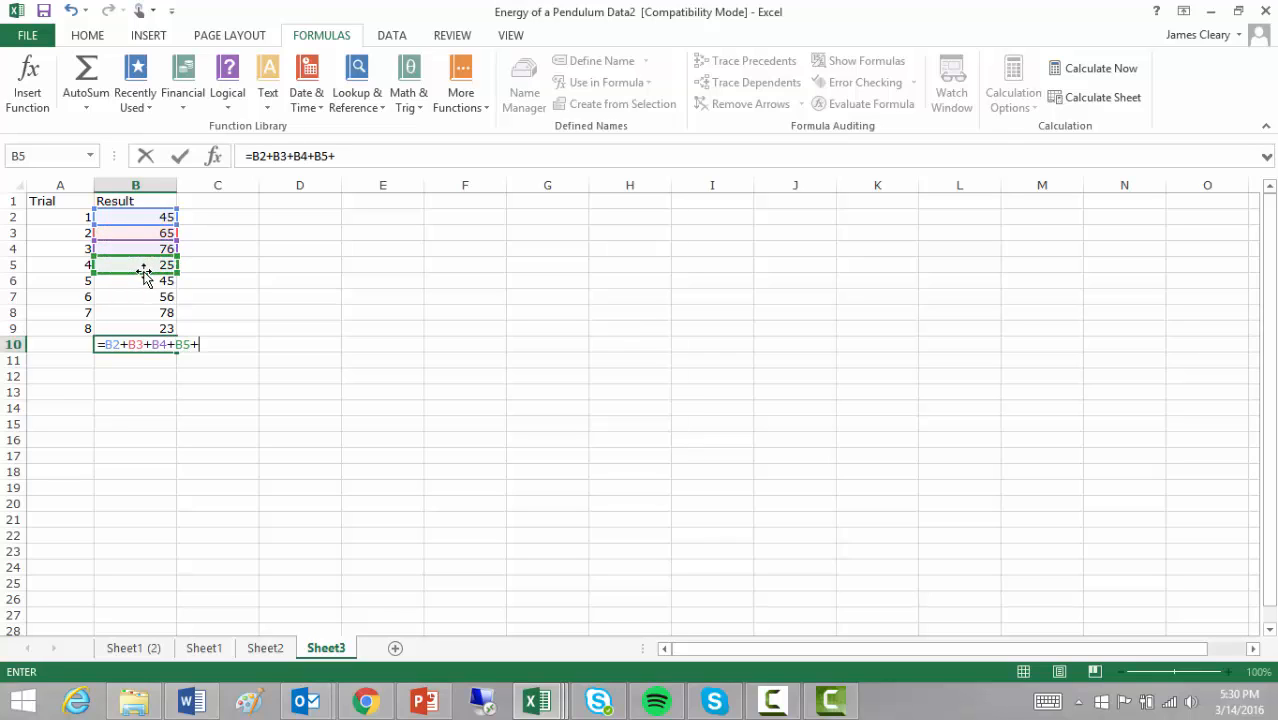
click(144, 282)
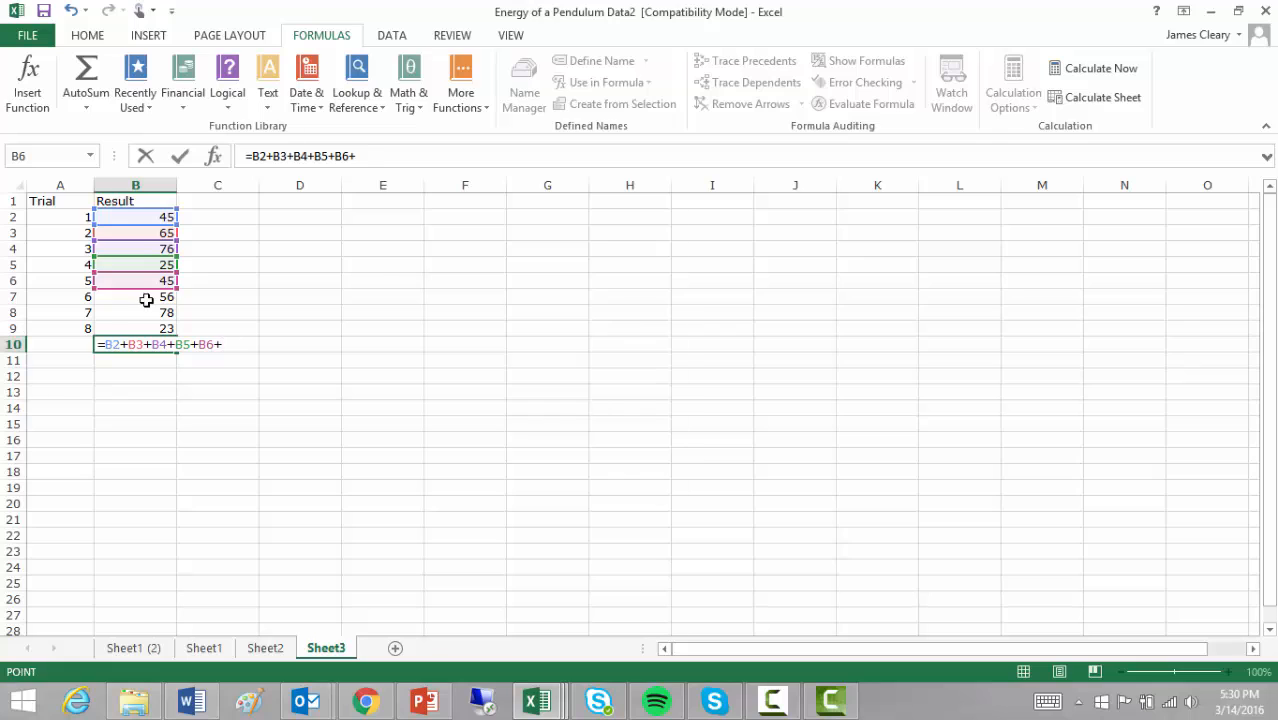
click(146, 297)
text(+)
- Finish with B8+B9/8 (showing 392.875), recheck B10, then view PowerPoint's Agenda slide
click(147, 312)
text(+)
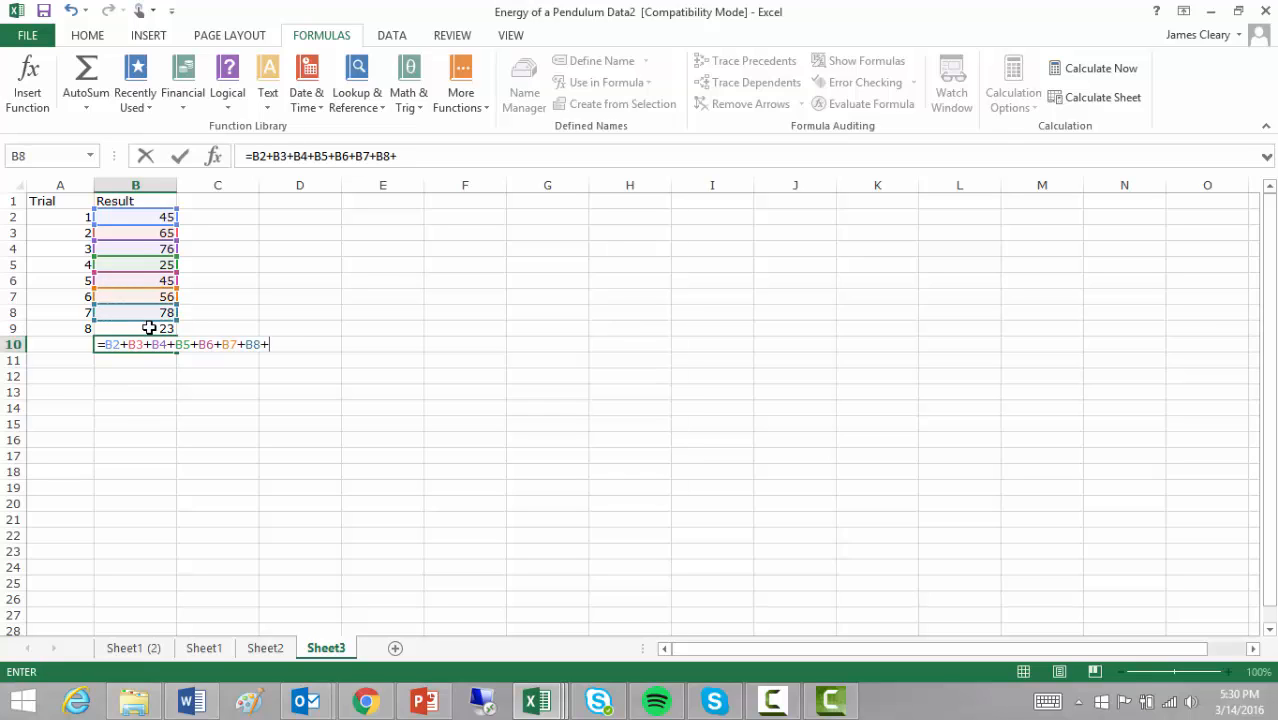
click(148, 328)
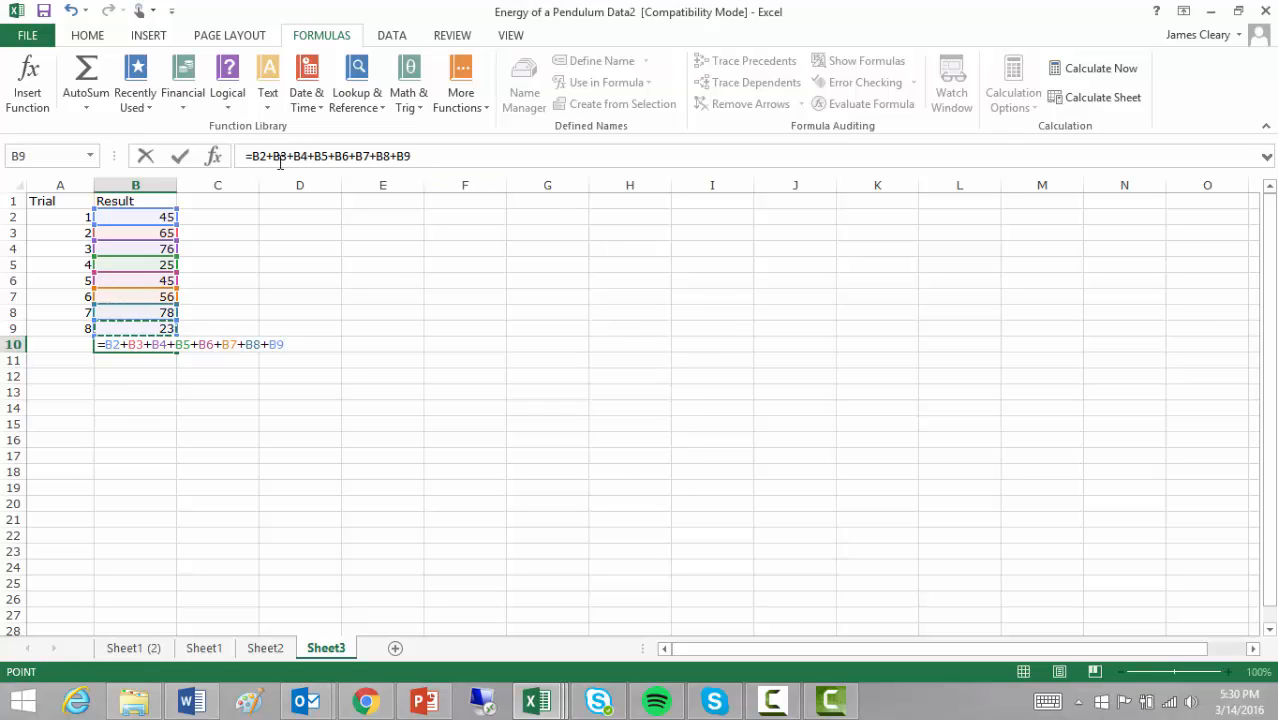
click(452, 158)
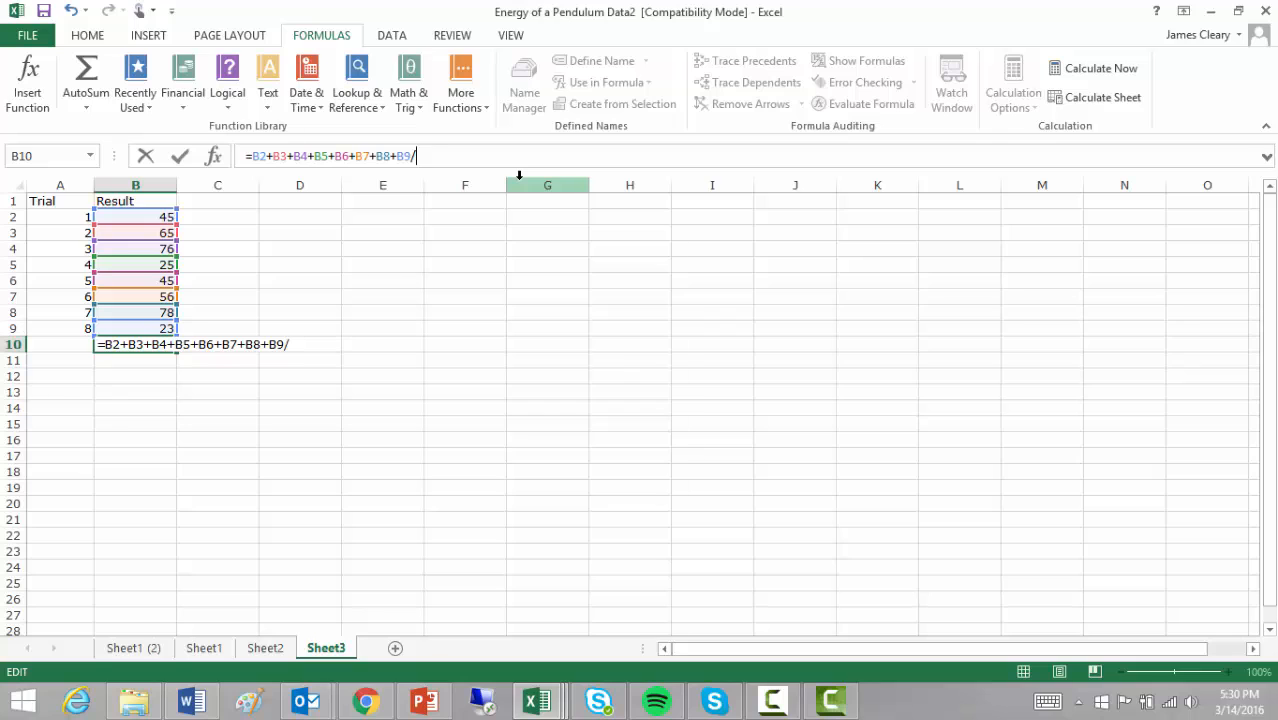
text(8)
key(Return)
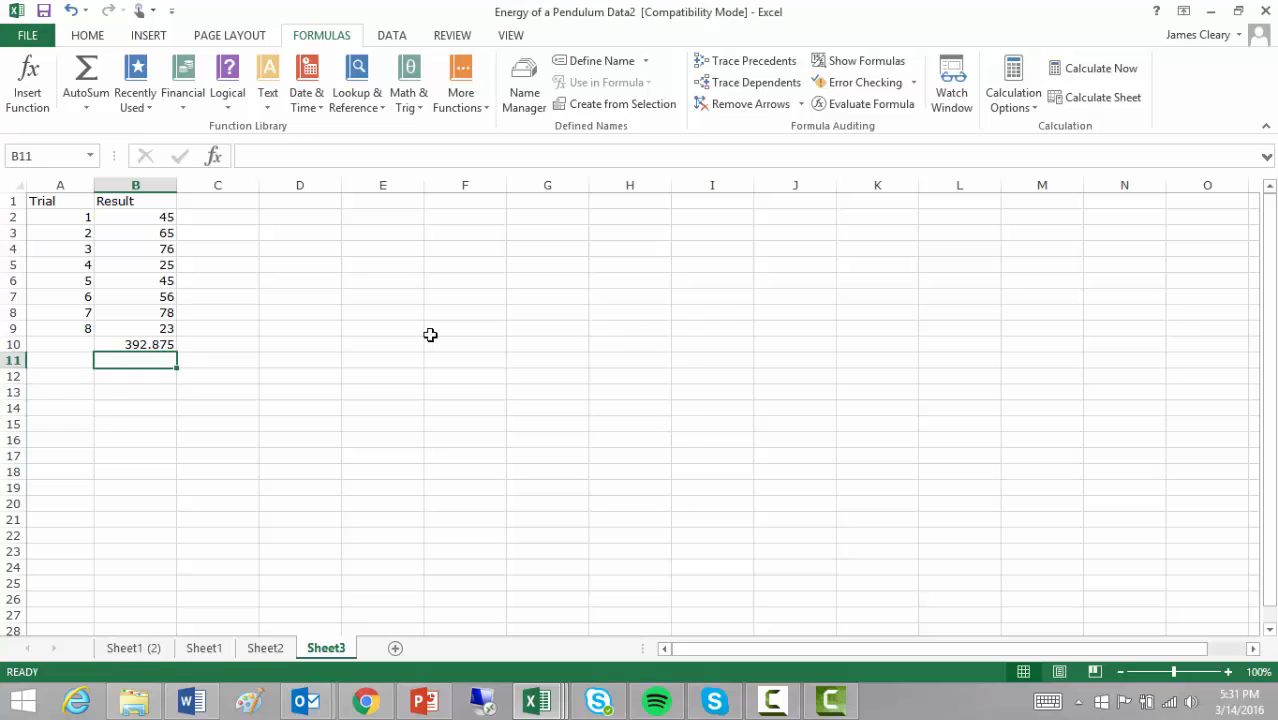
click(140, 343)
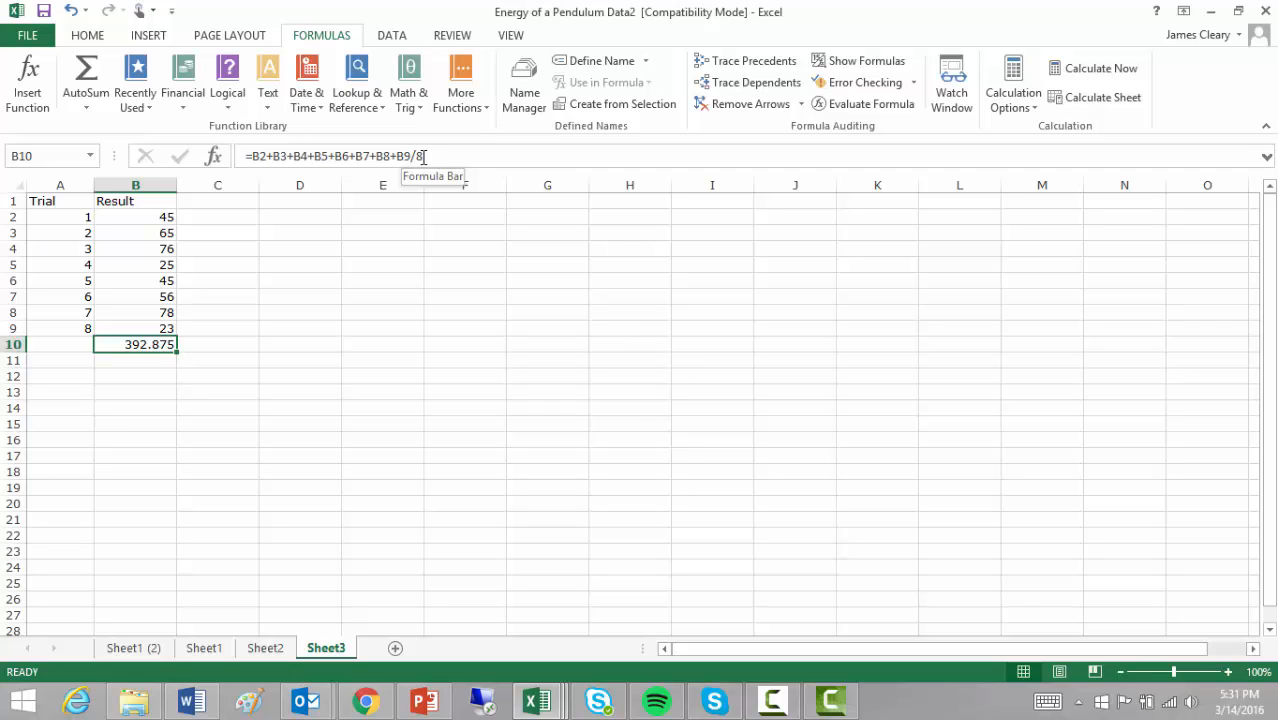
click(445, 698)
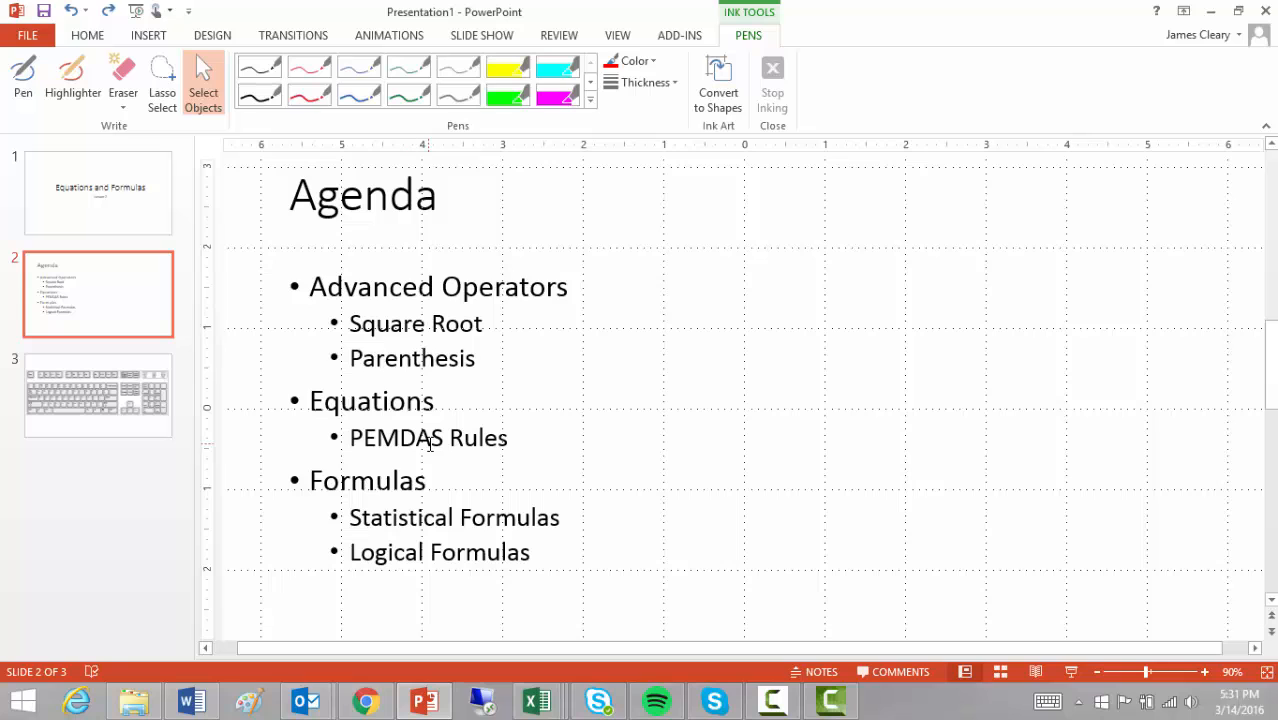
- Go from the Agenda slide back to the Energy of a Pendulum Data2 workbook
mouse_move(537, 700)
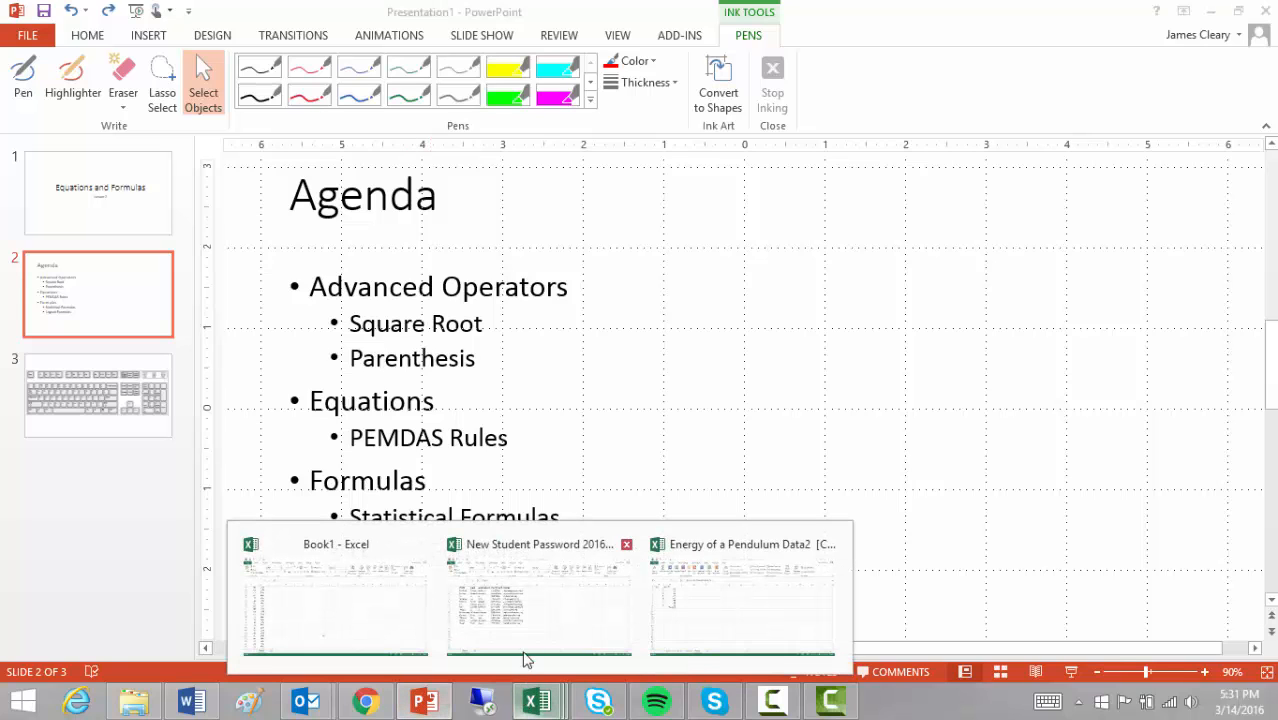
click(684, 615)
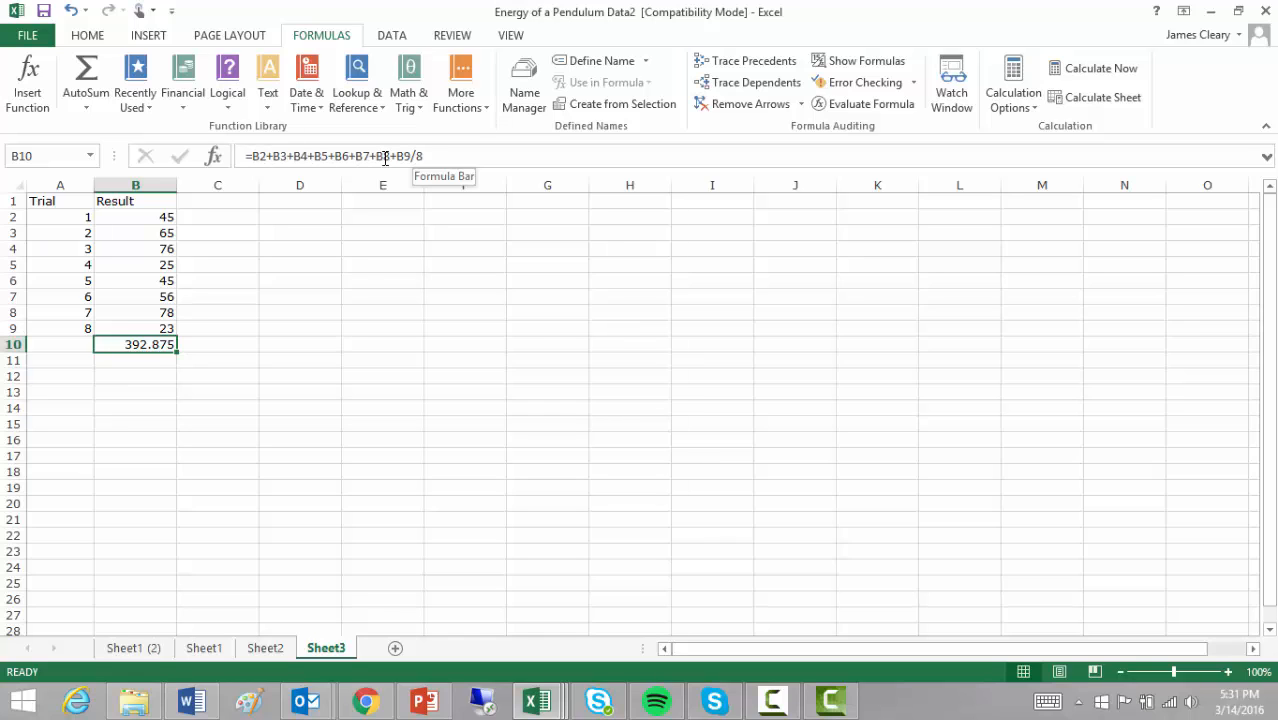
- Clear B10's old formula and start a new one with =(, dismissing two notifications
drag(249, 156, 599, 153)
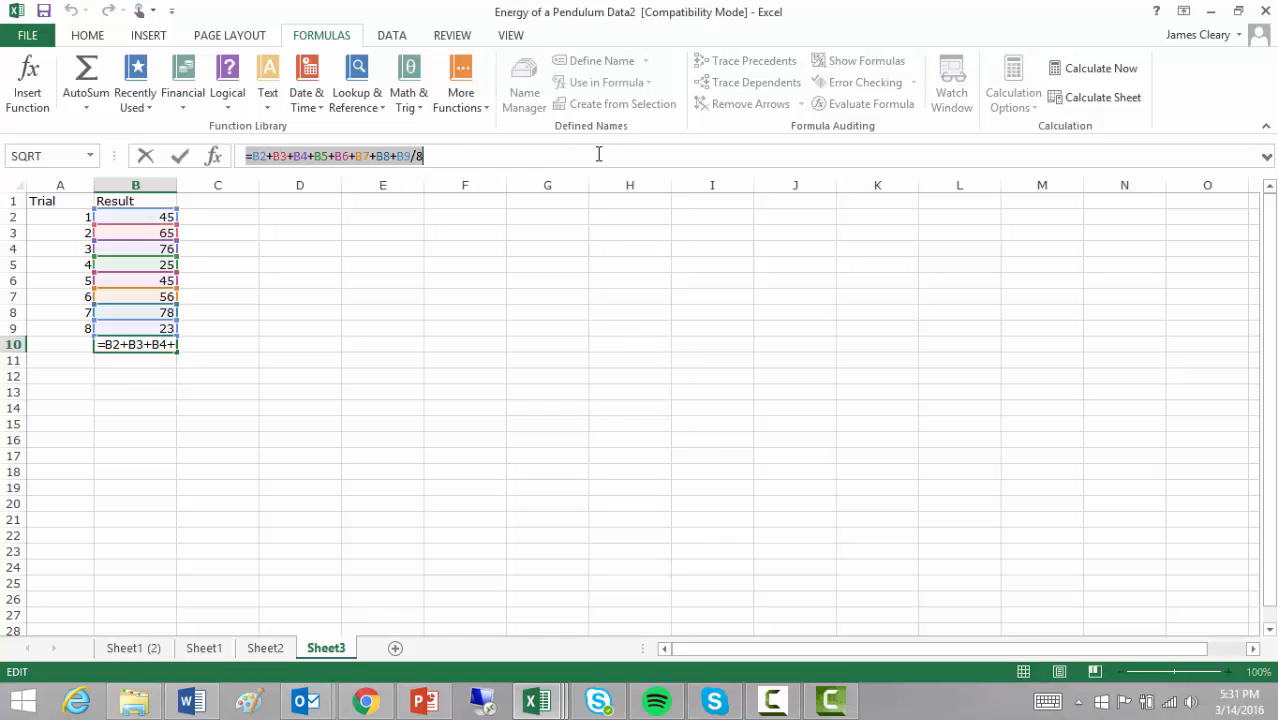
key(BackSpace)
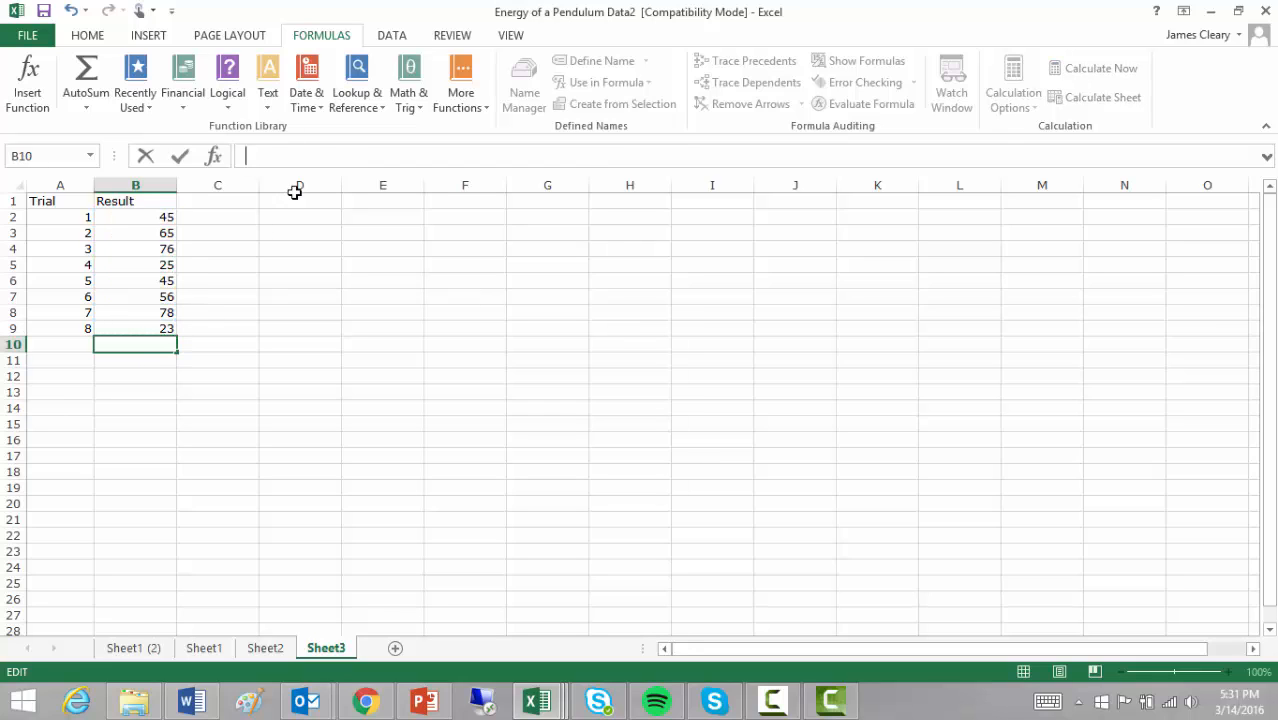
text(=)
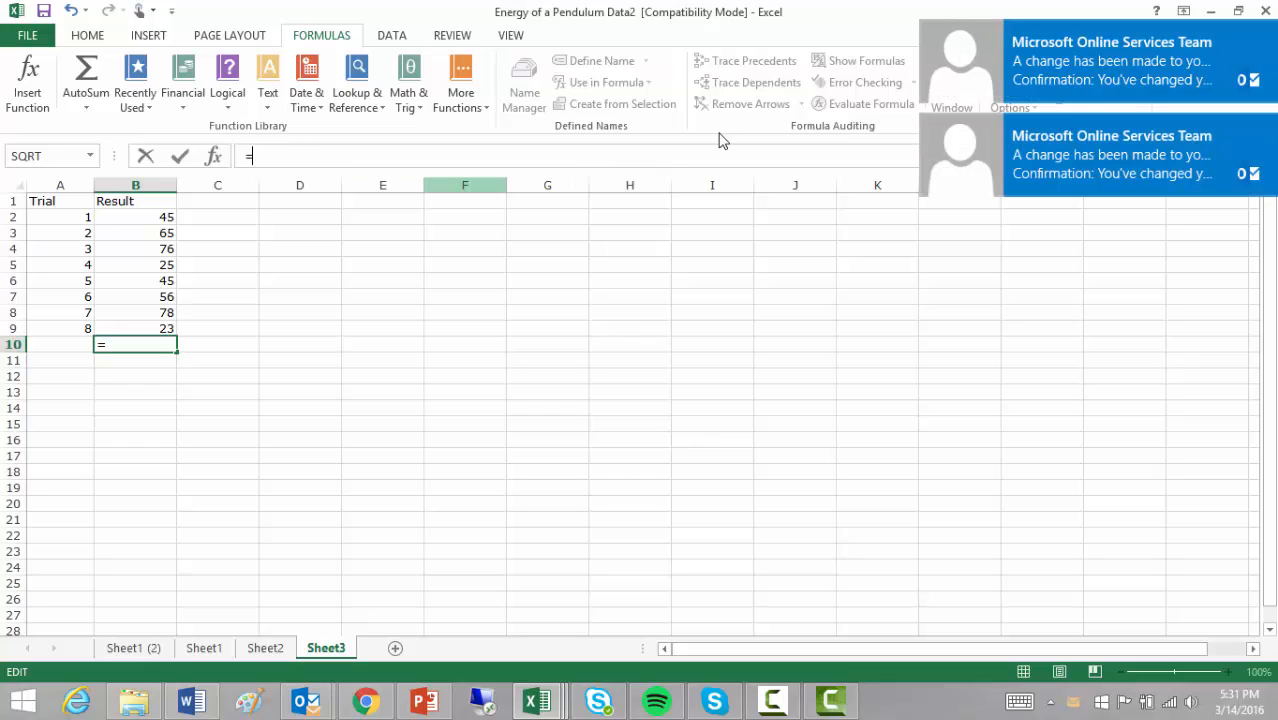
click(1264, 130)
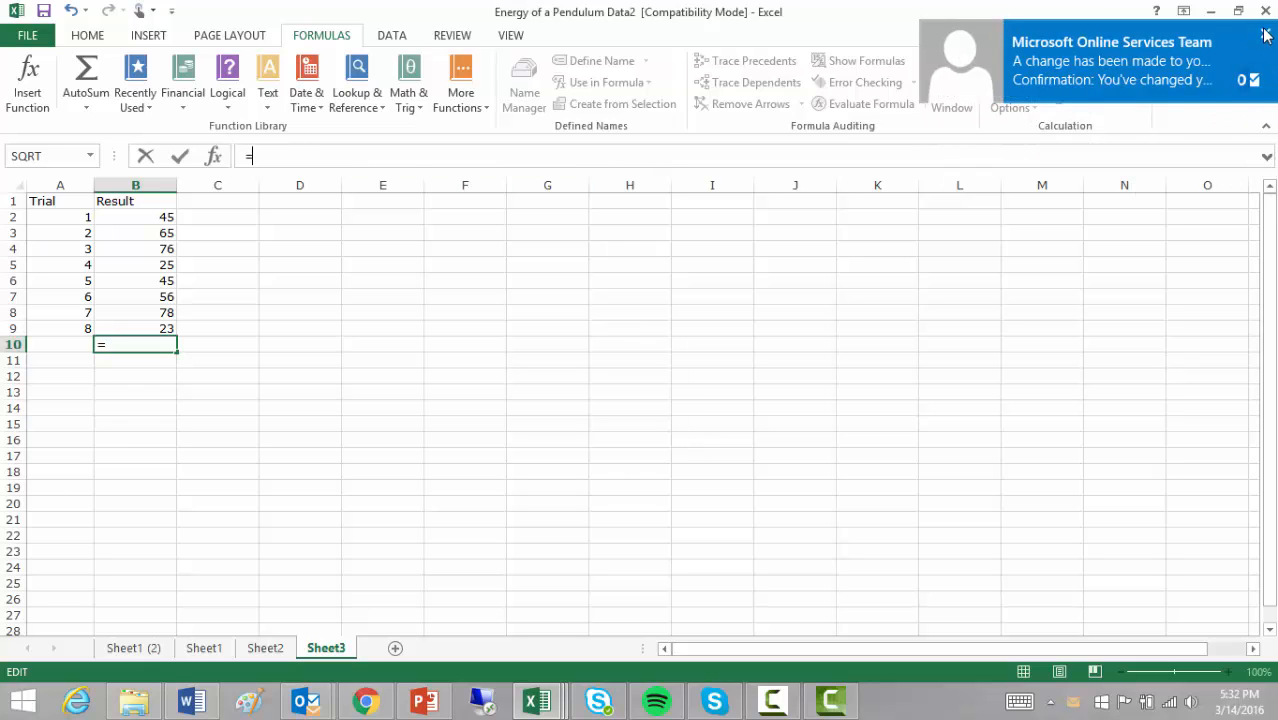
click(1265, 37)
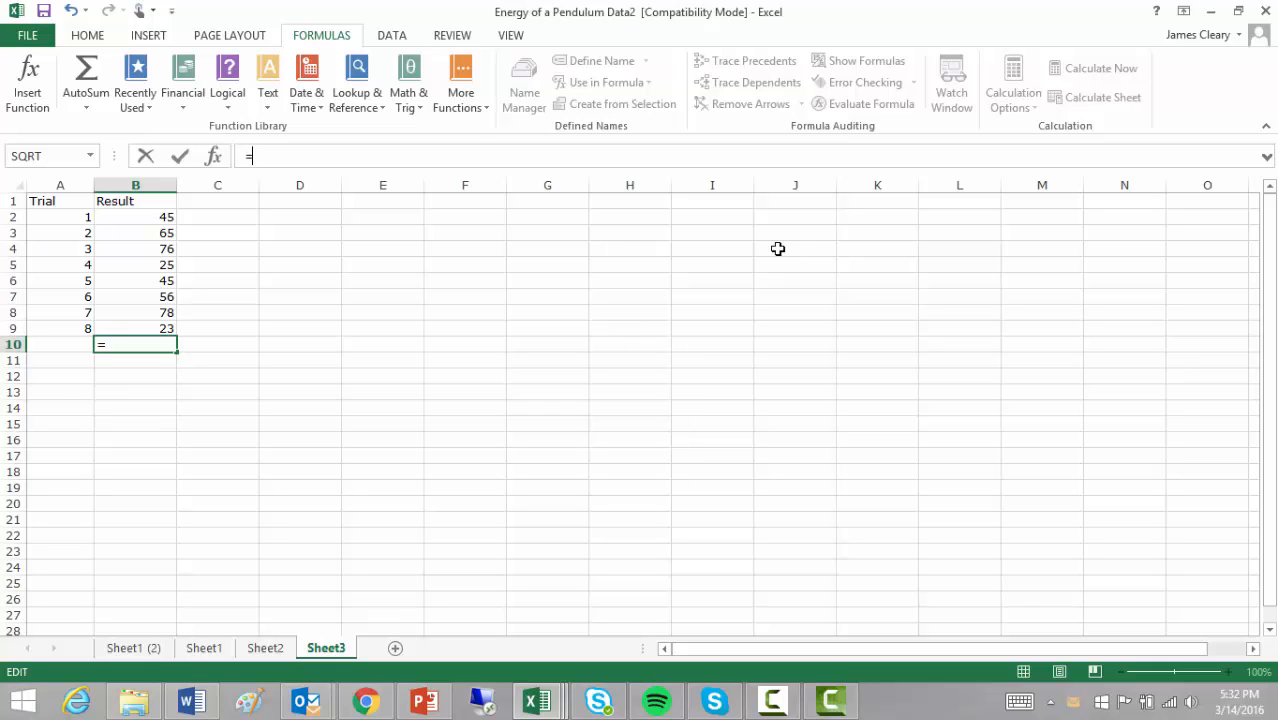
text(()
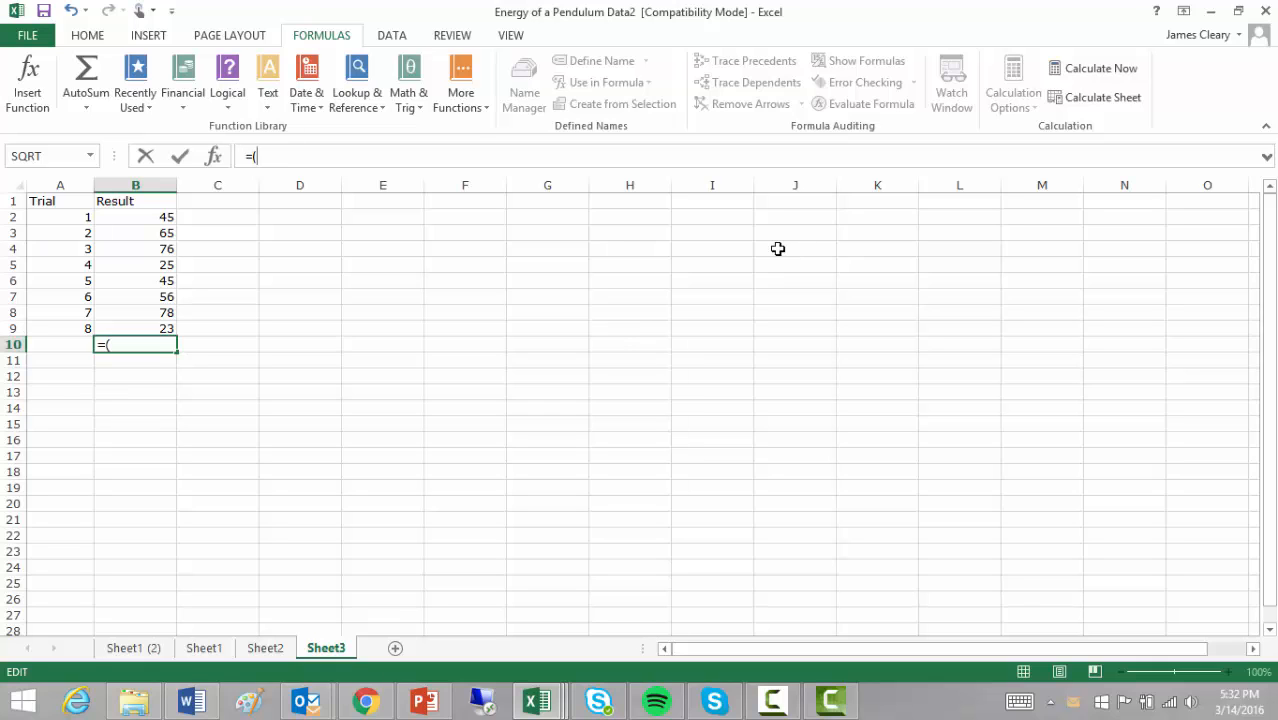
click(424, 701)
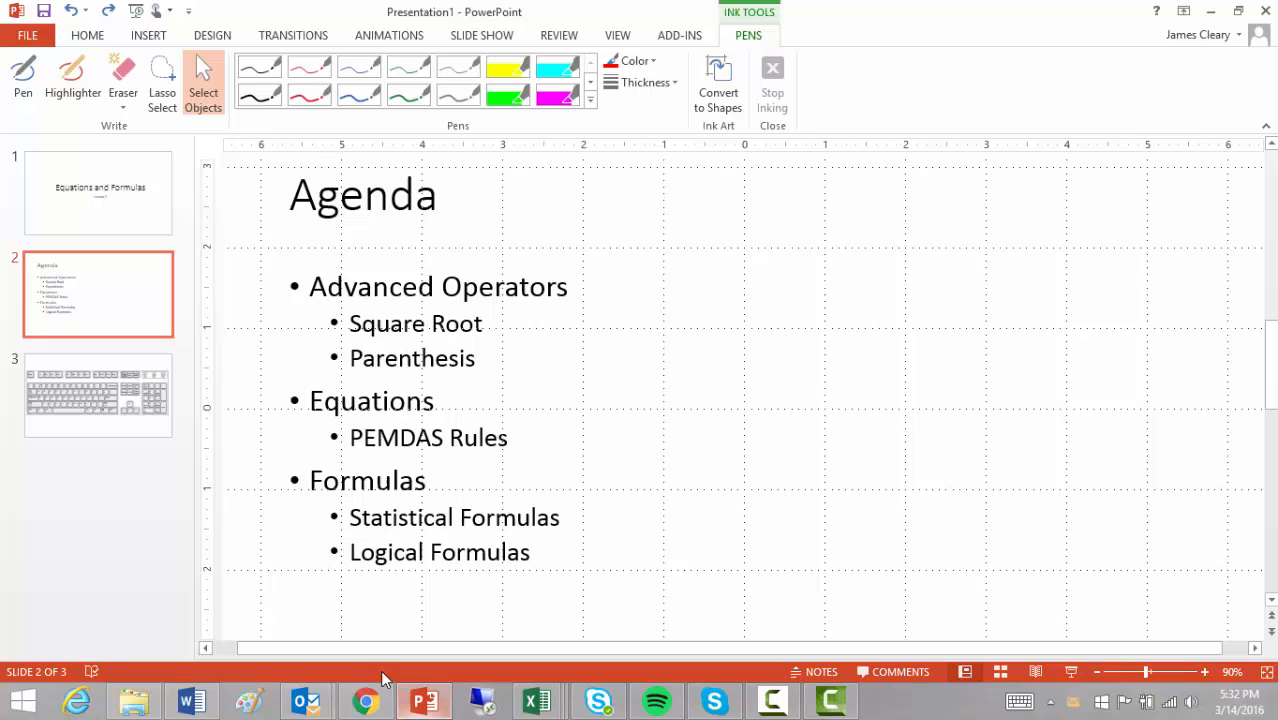
click(91, 399)
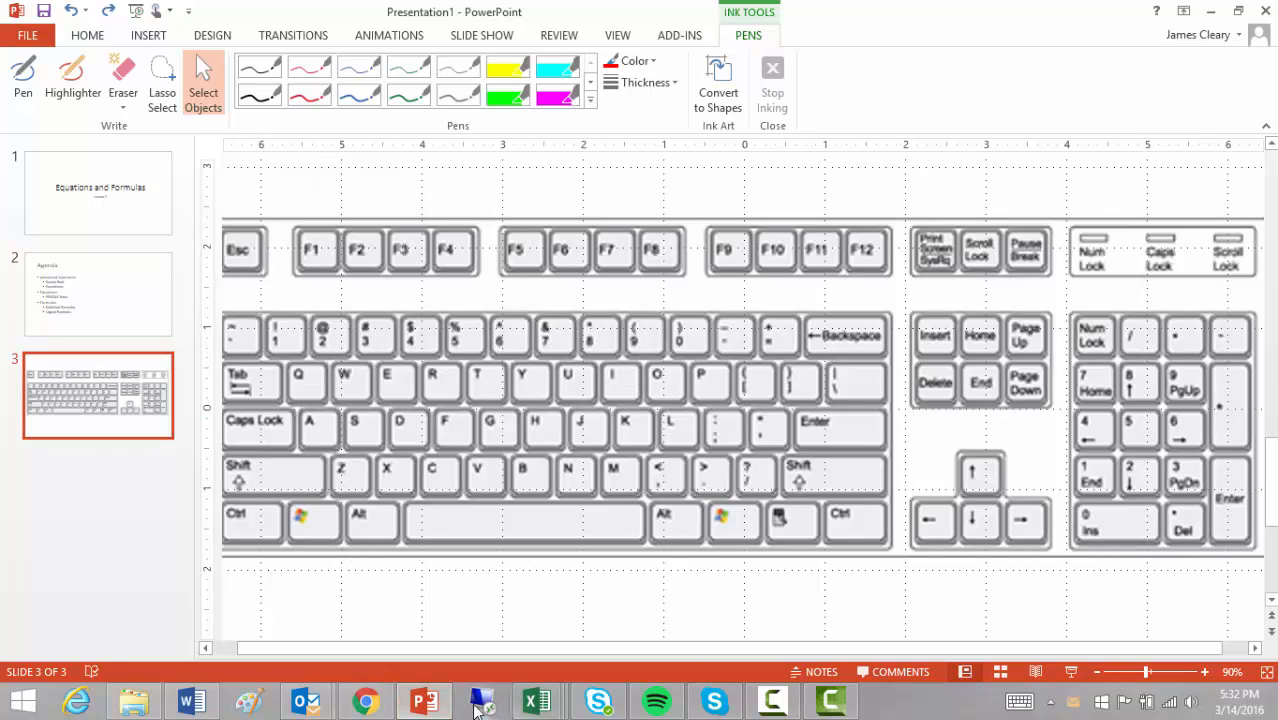
mouse_move(537, 701)
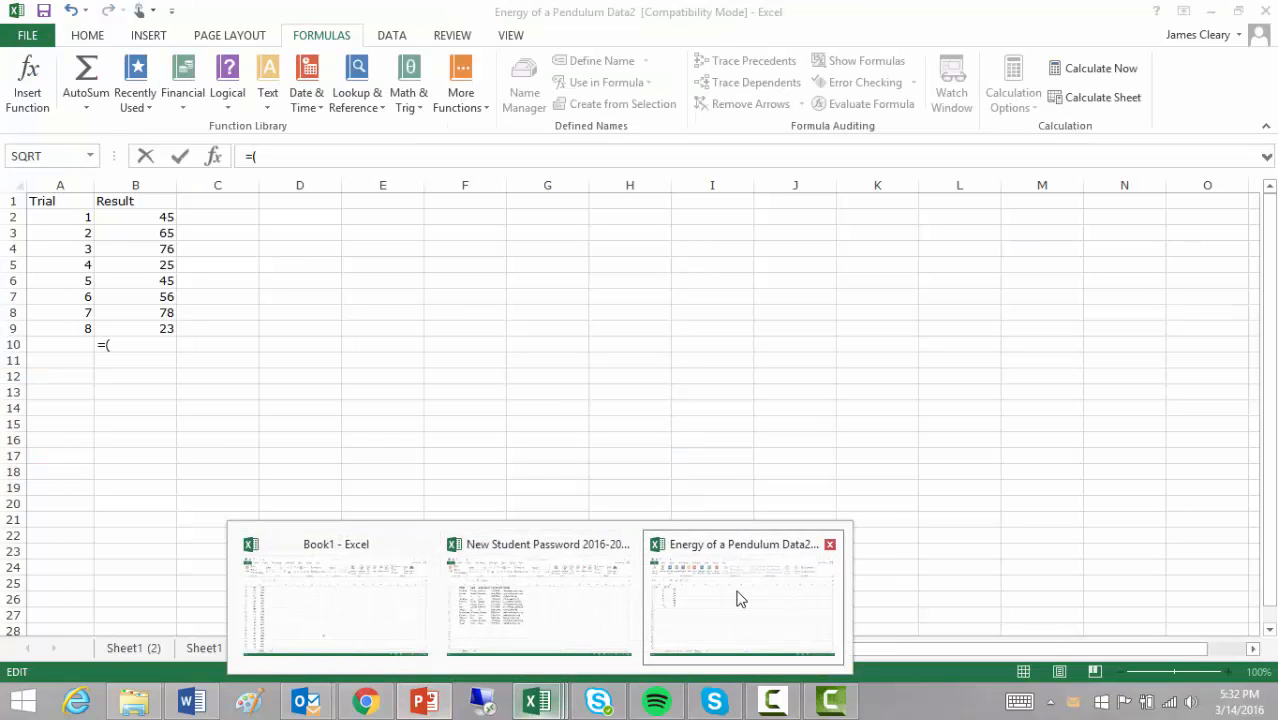
click(736, 596)
- Add B2+B3+B4+B5+ inside the parentheses
click(151, 217)
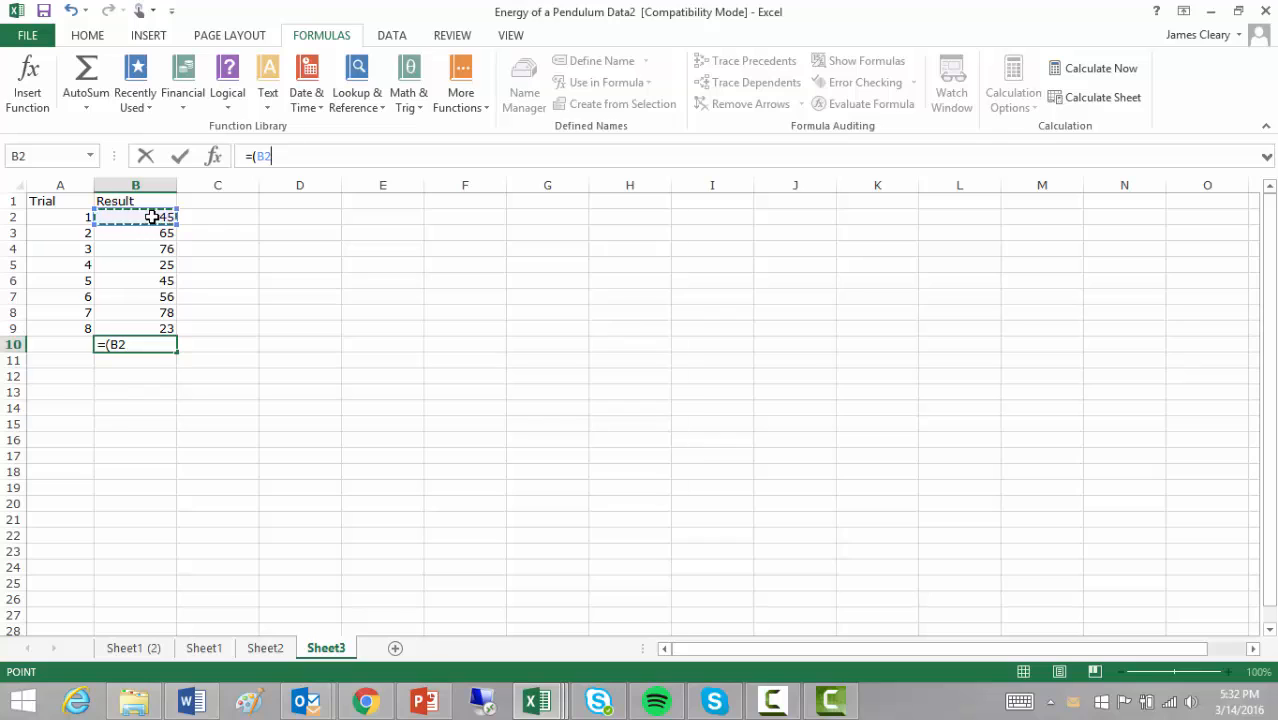
text(+)
click(151, 232)
text(+)
click(151, 249)
text(+)
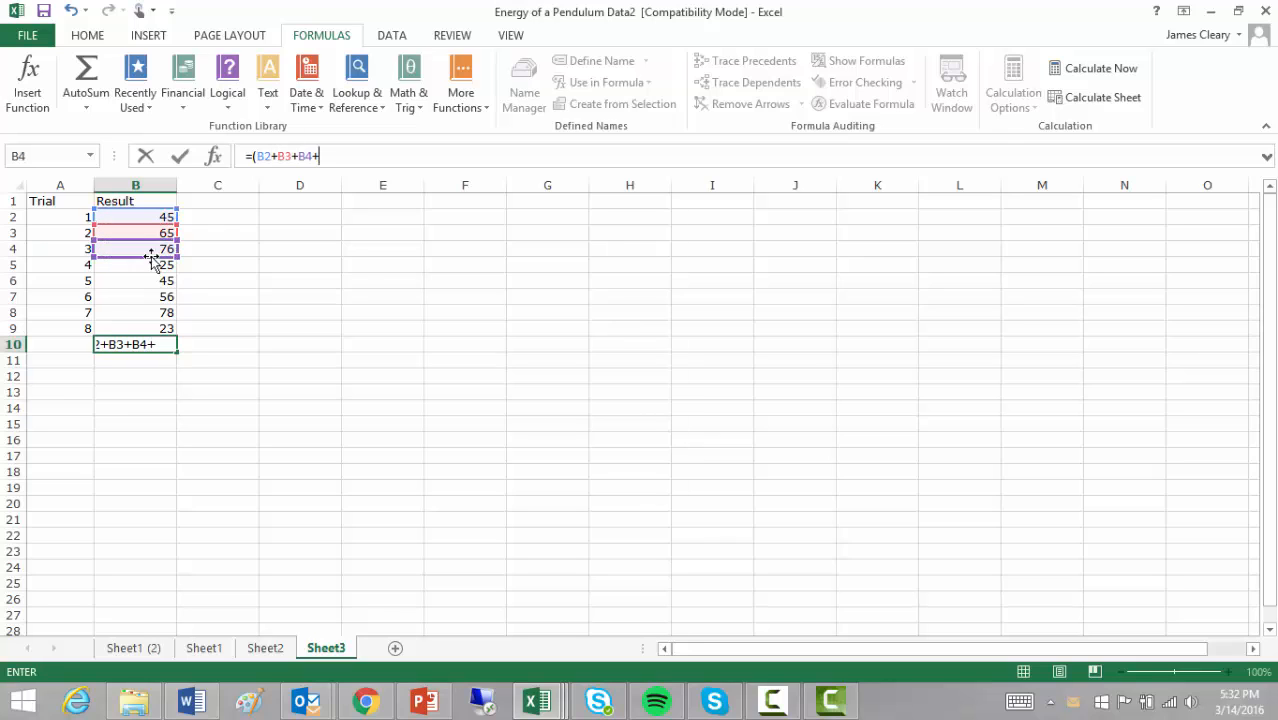
click(151, 264)
text(+)
- Add B6+B7+B8+B9 and close the parenthesis
click(155, 281)
text(+)
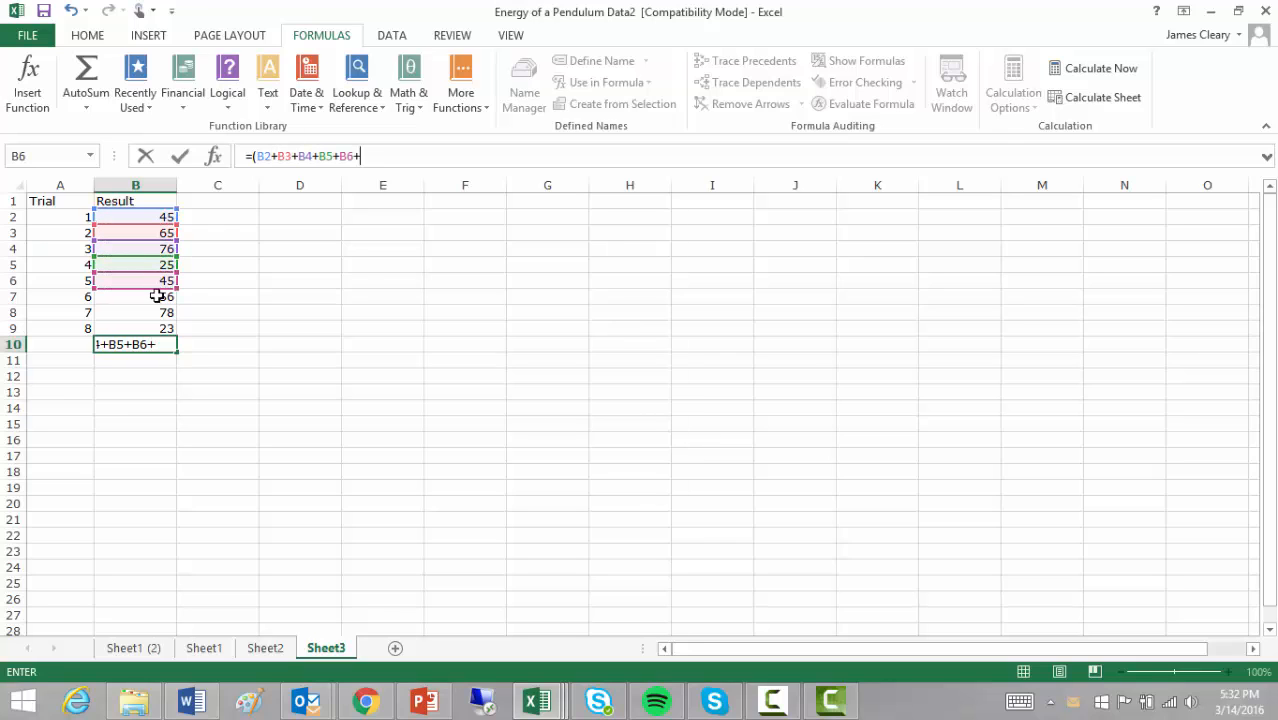
click(157, 296)
text(+)
click(159, 313)
text(+)
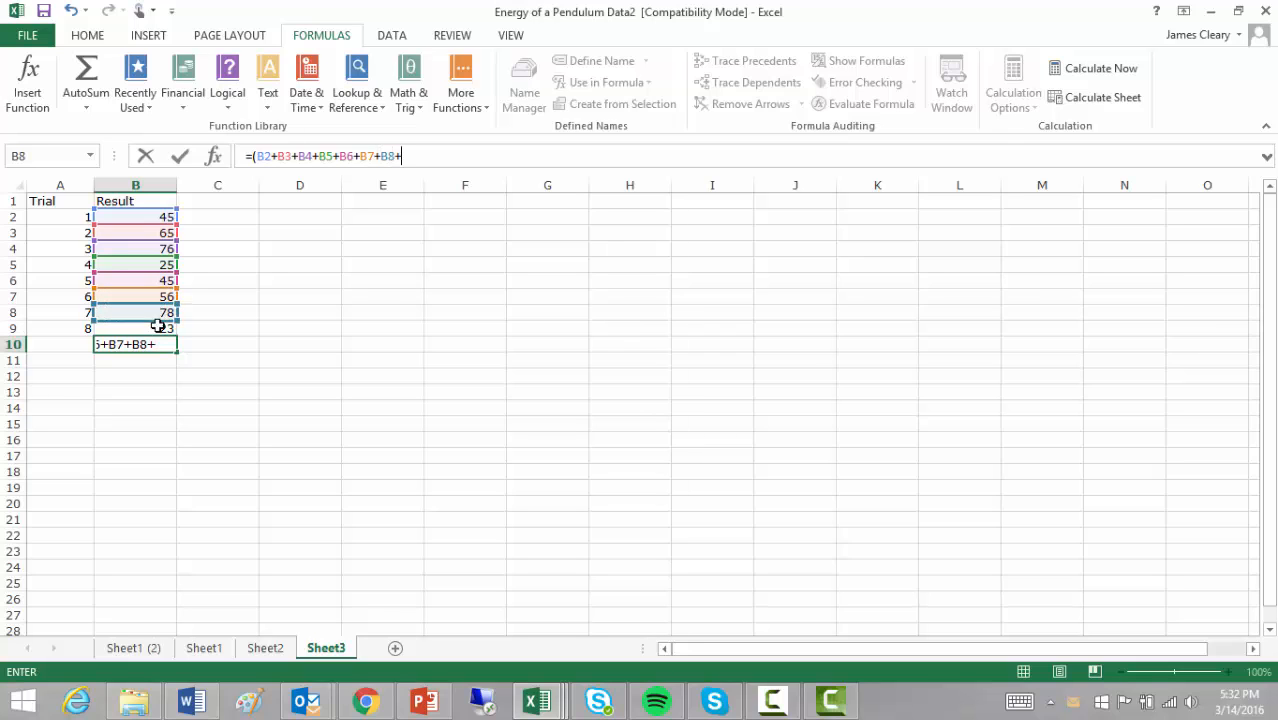
click(157, 328)
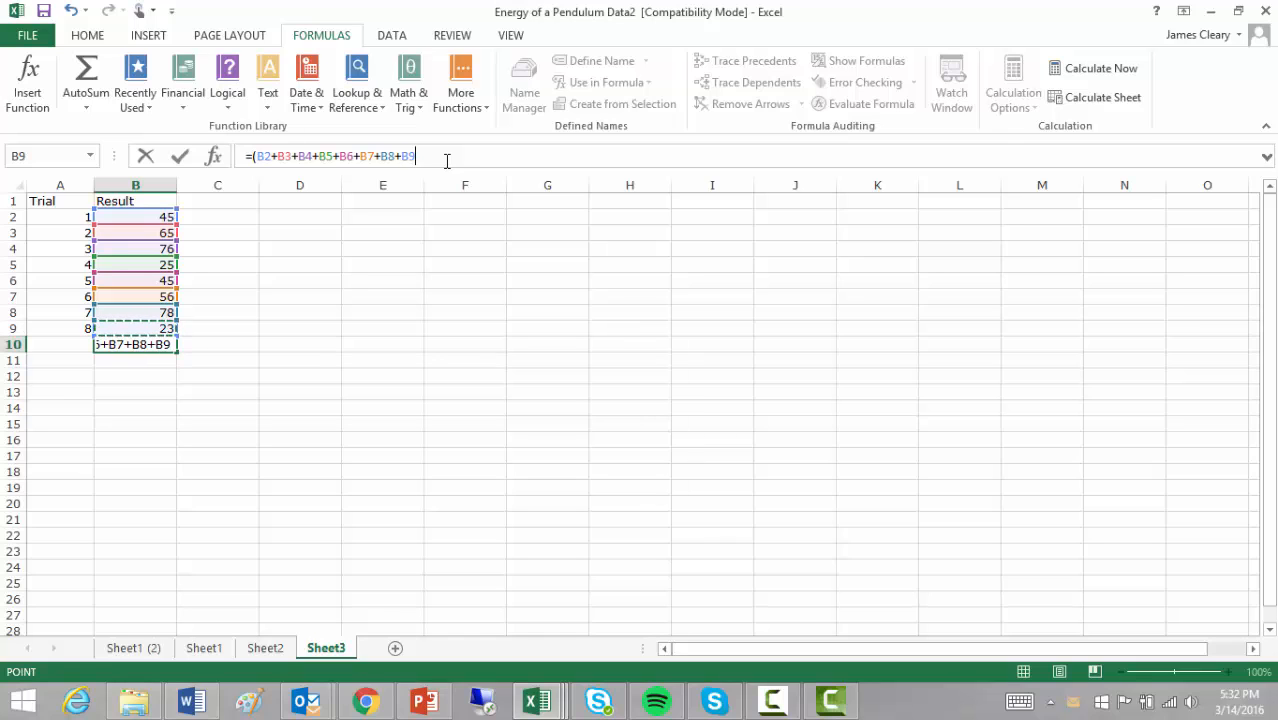
text())
- Append /8 and commit, so B10 shows the average 51.625
key(alt+Tab)
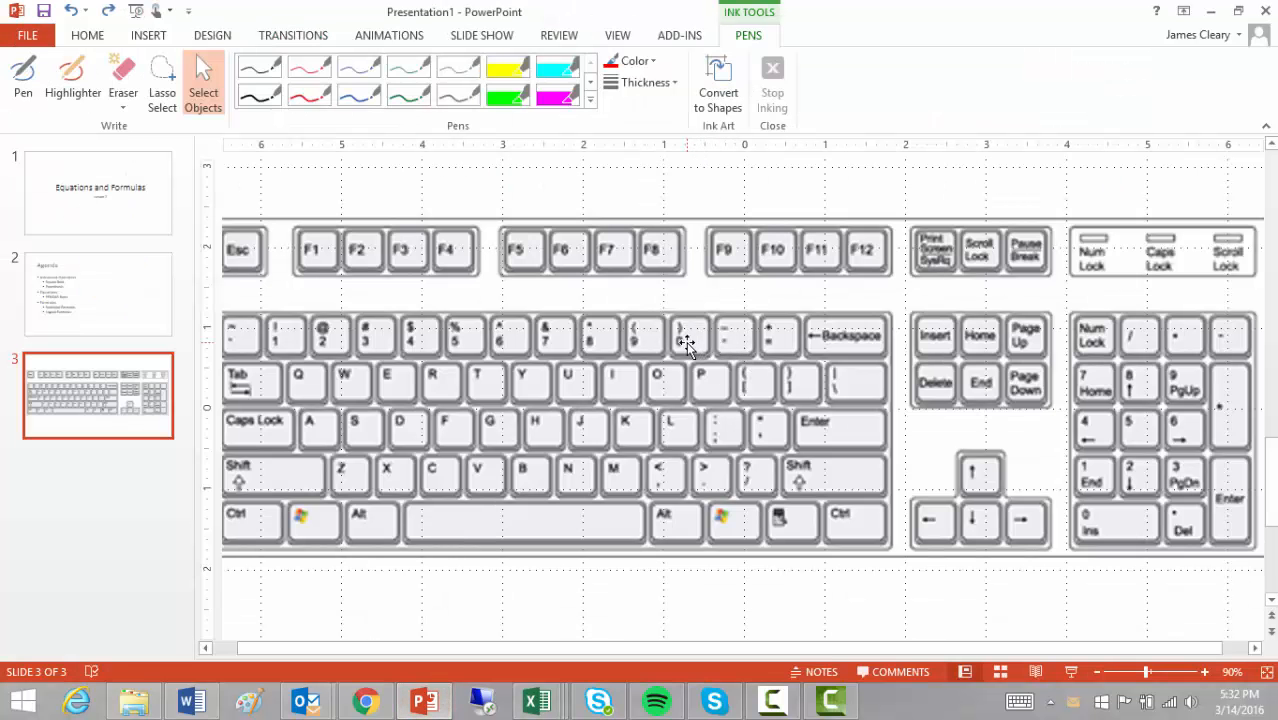
key(alt+Tab)
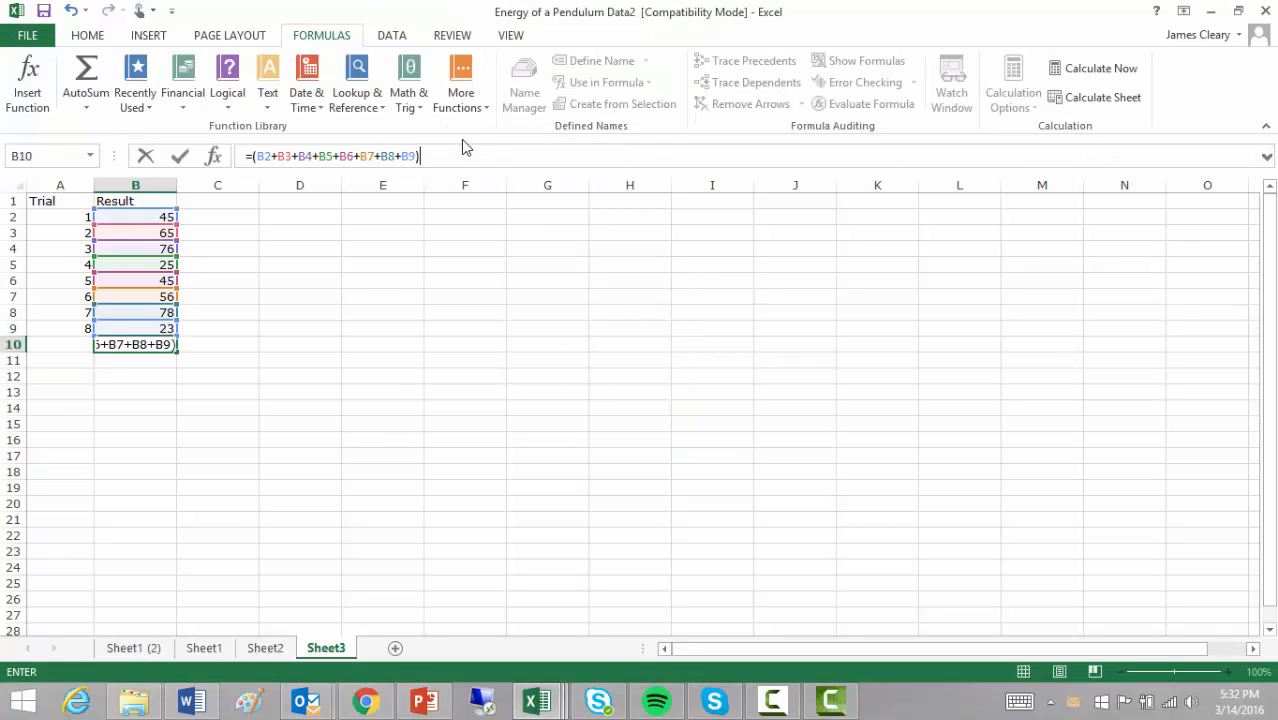
text(/)
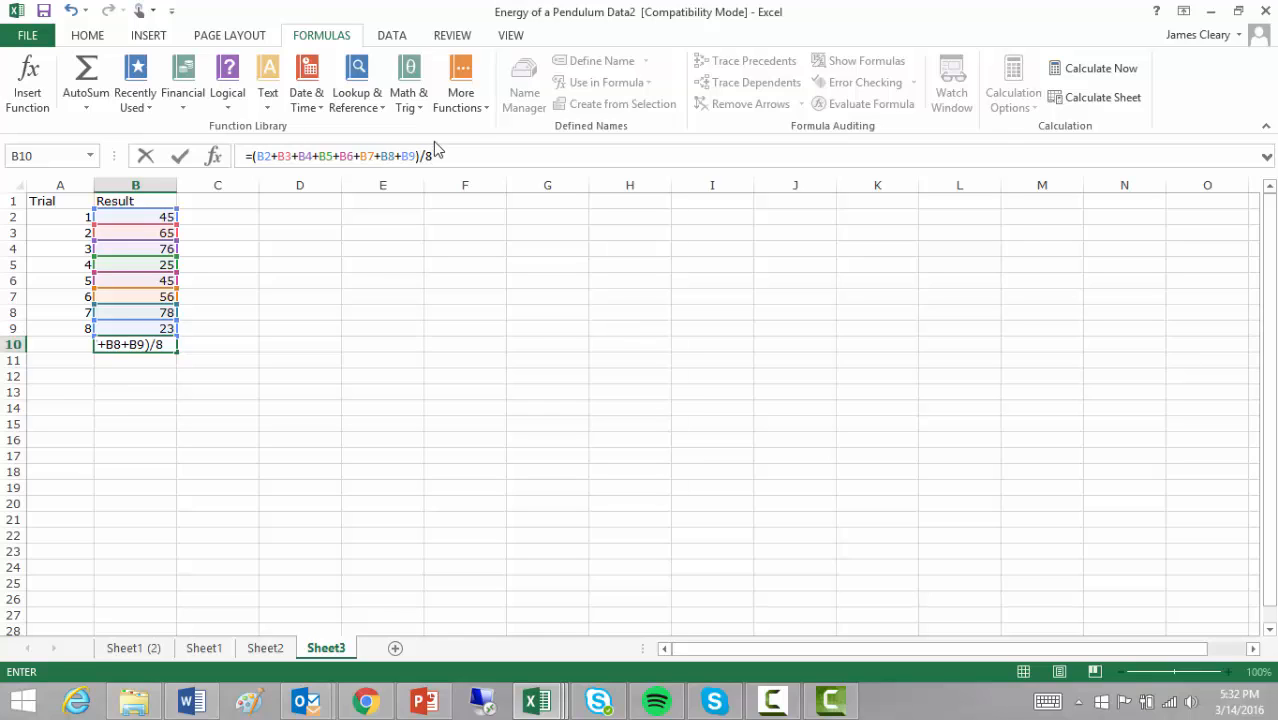
text(8)
key(Return)
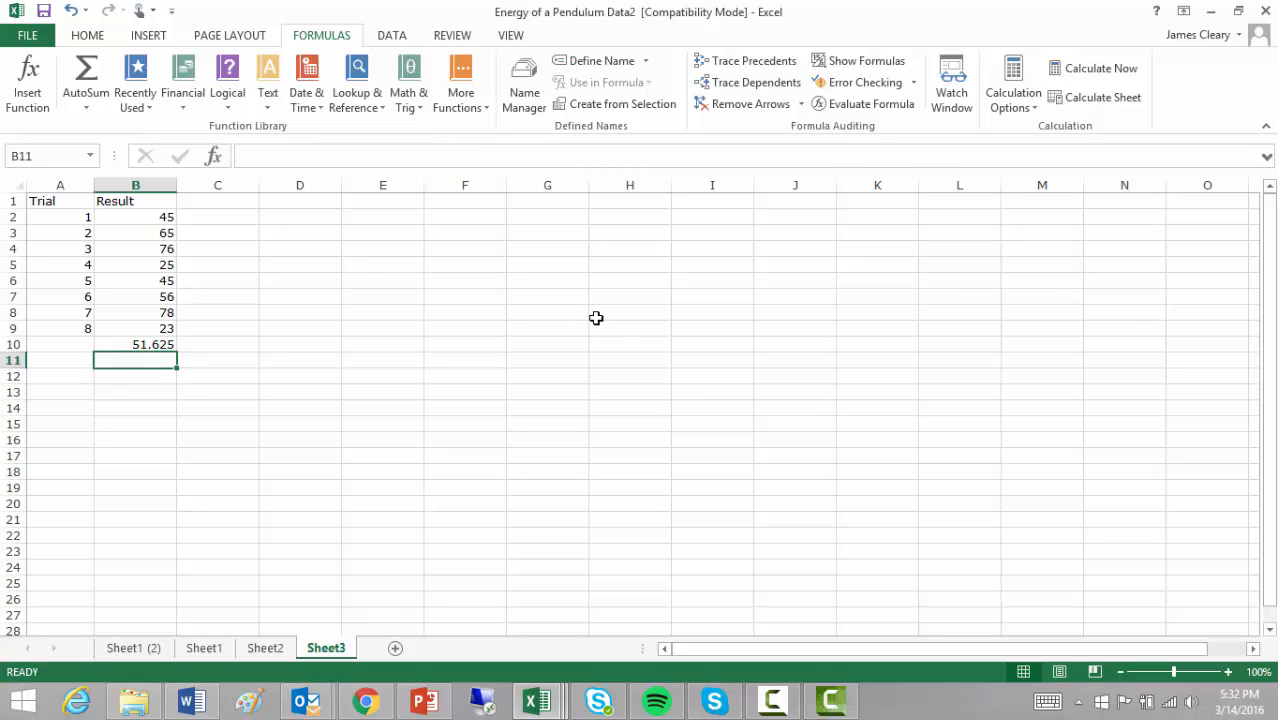
click(140, 340)
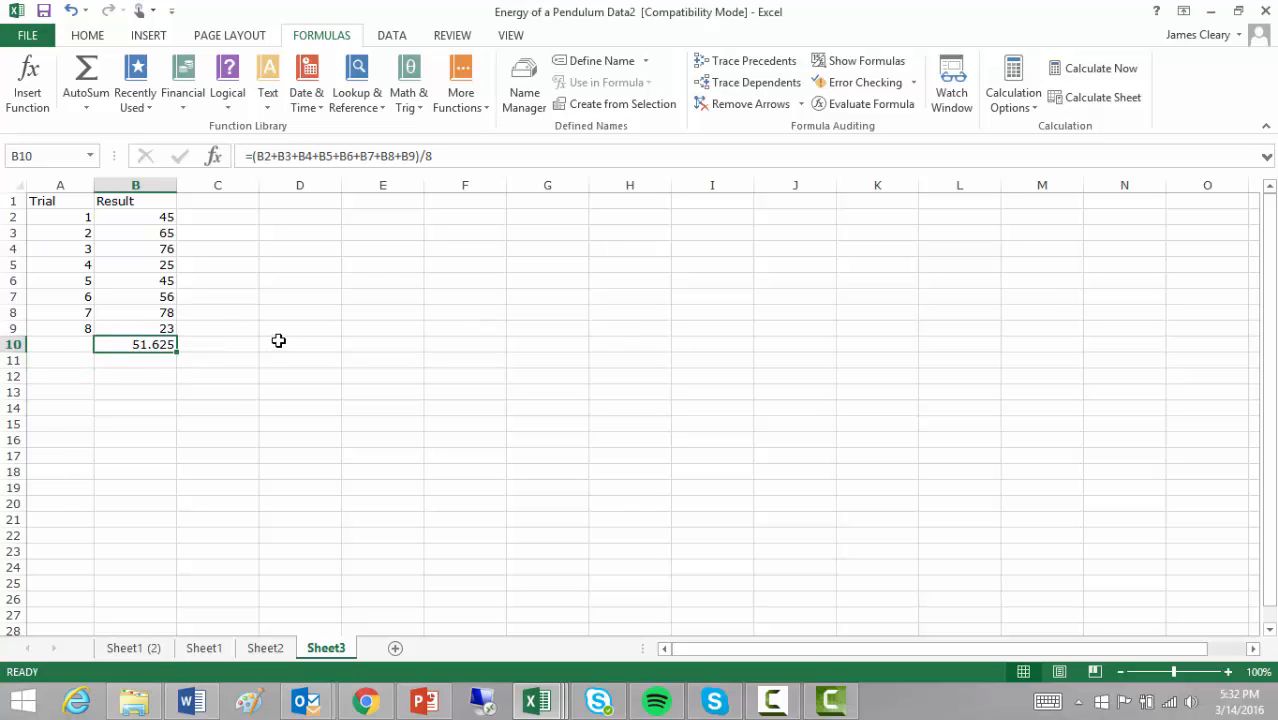
- Replace B10 with =AVERAGE(B2:B9) from the Statistical functions, still giving 51.625
key(Delete)
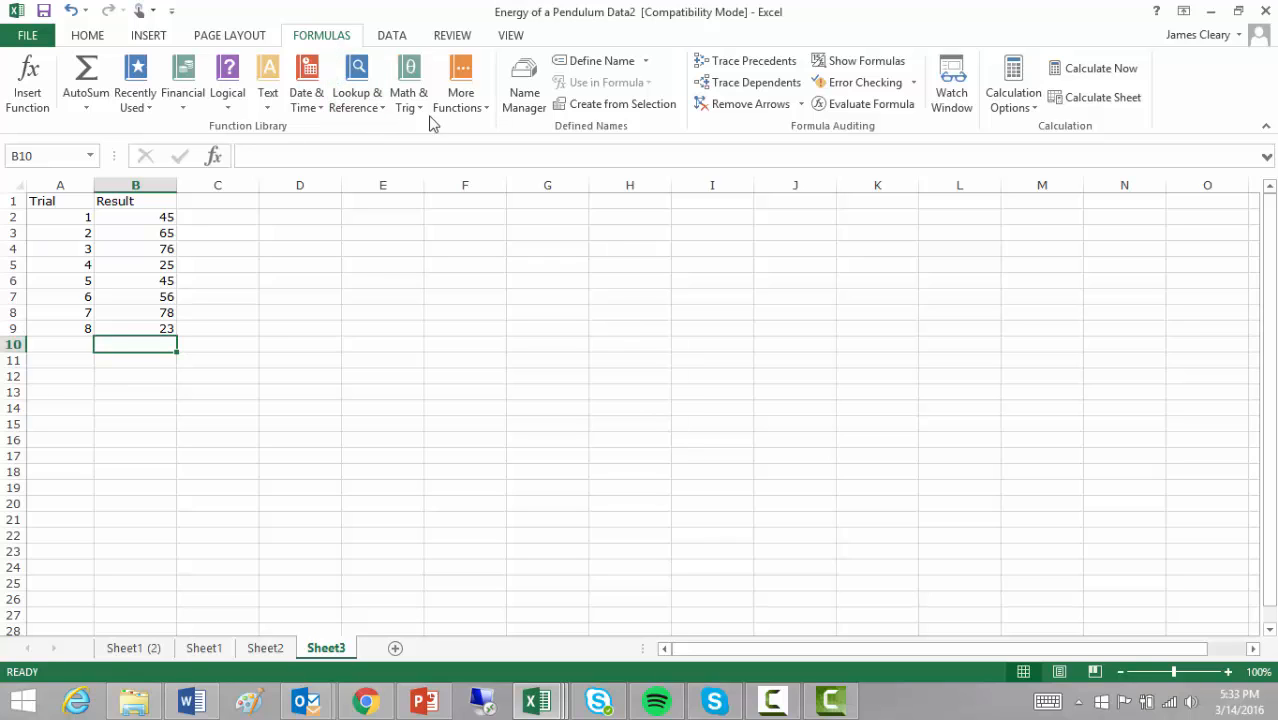
click(463, 113)
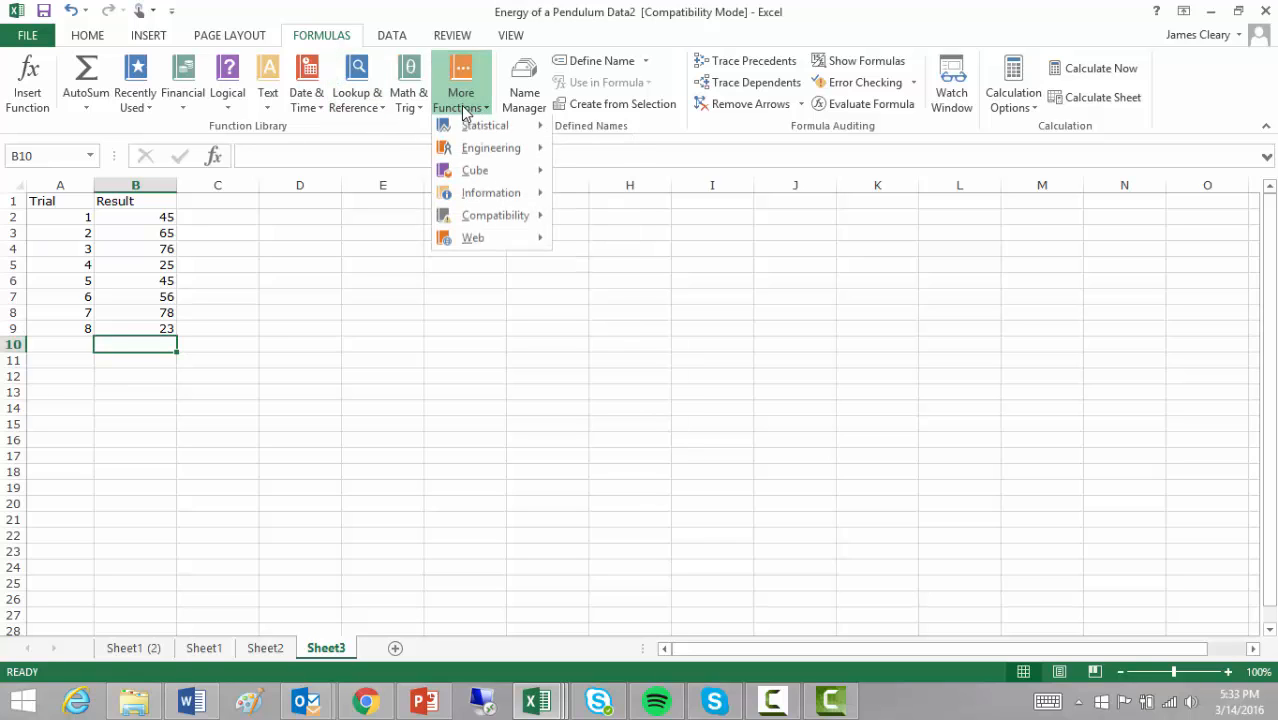
mouse_move(468, 127)
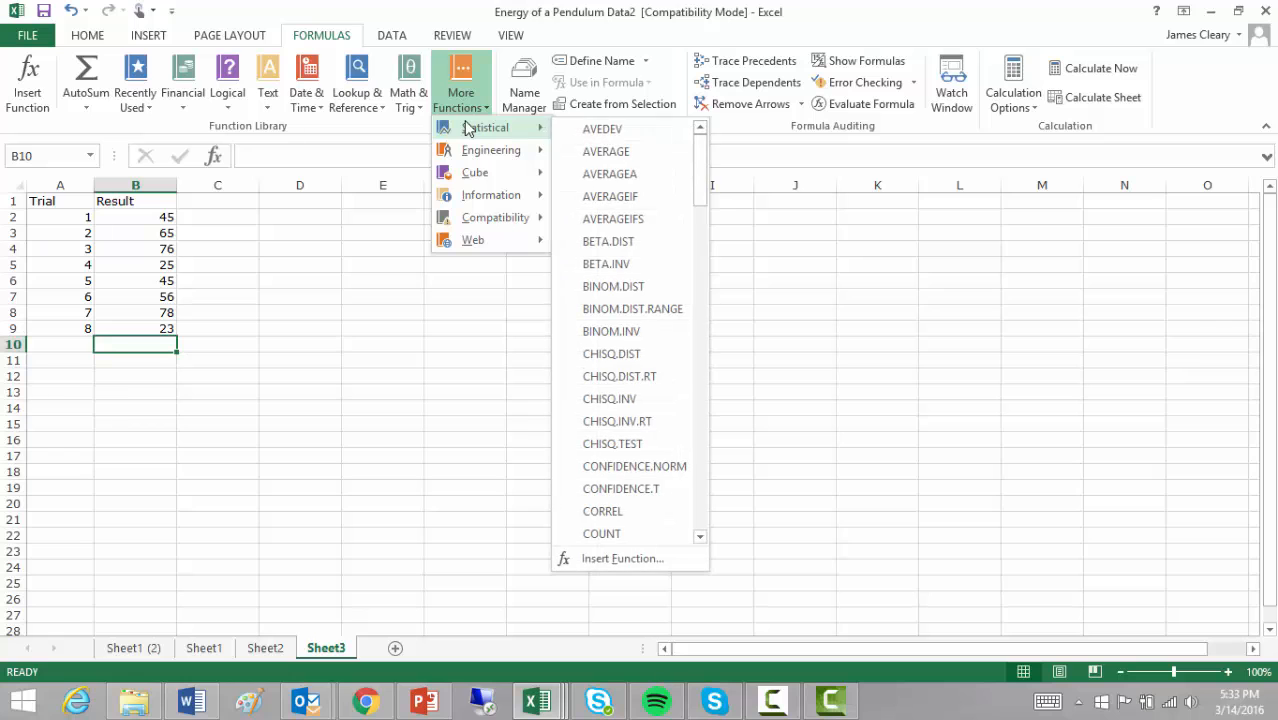
click(628, 151)
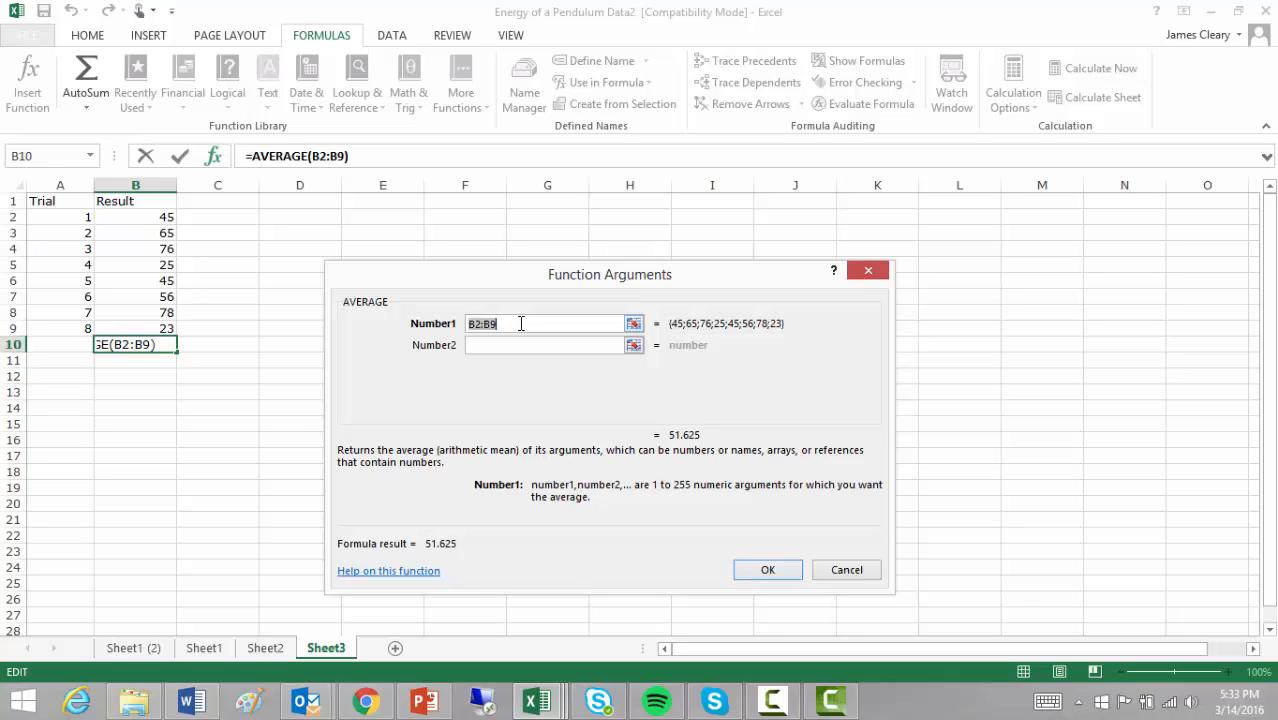
key(BackSpace)
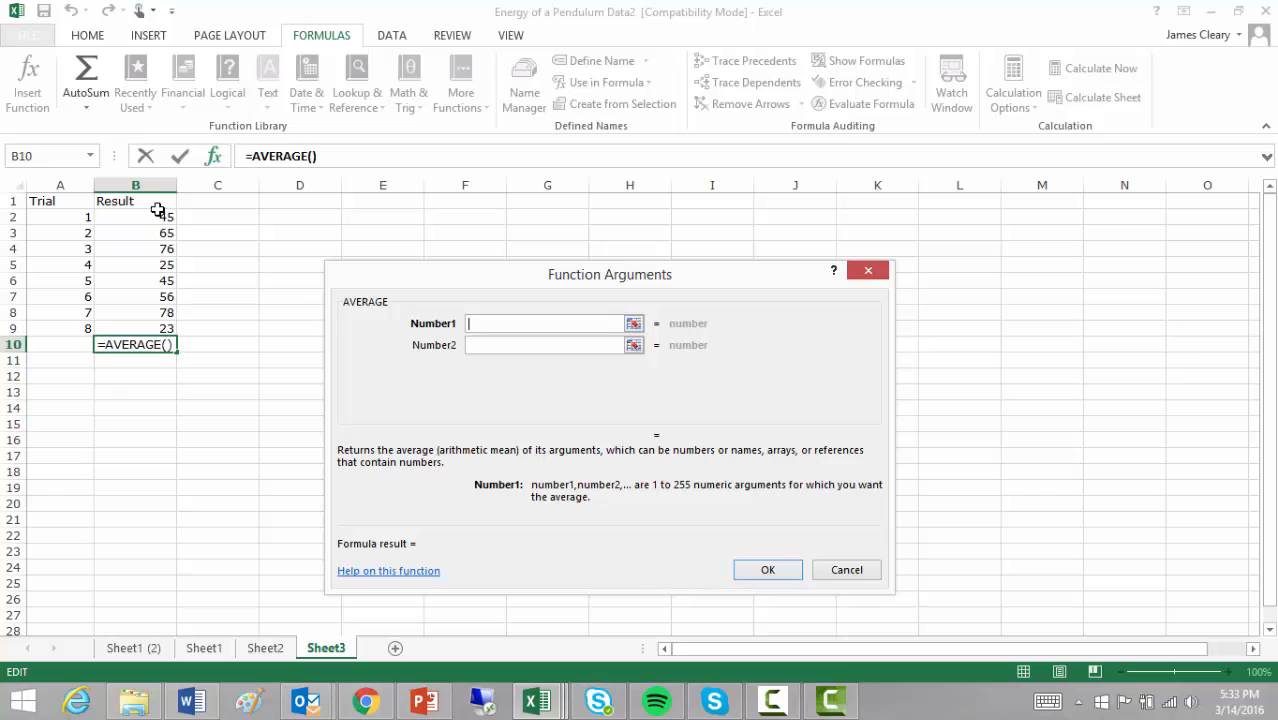
drag(157, 212, 152, 324)
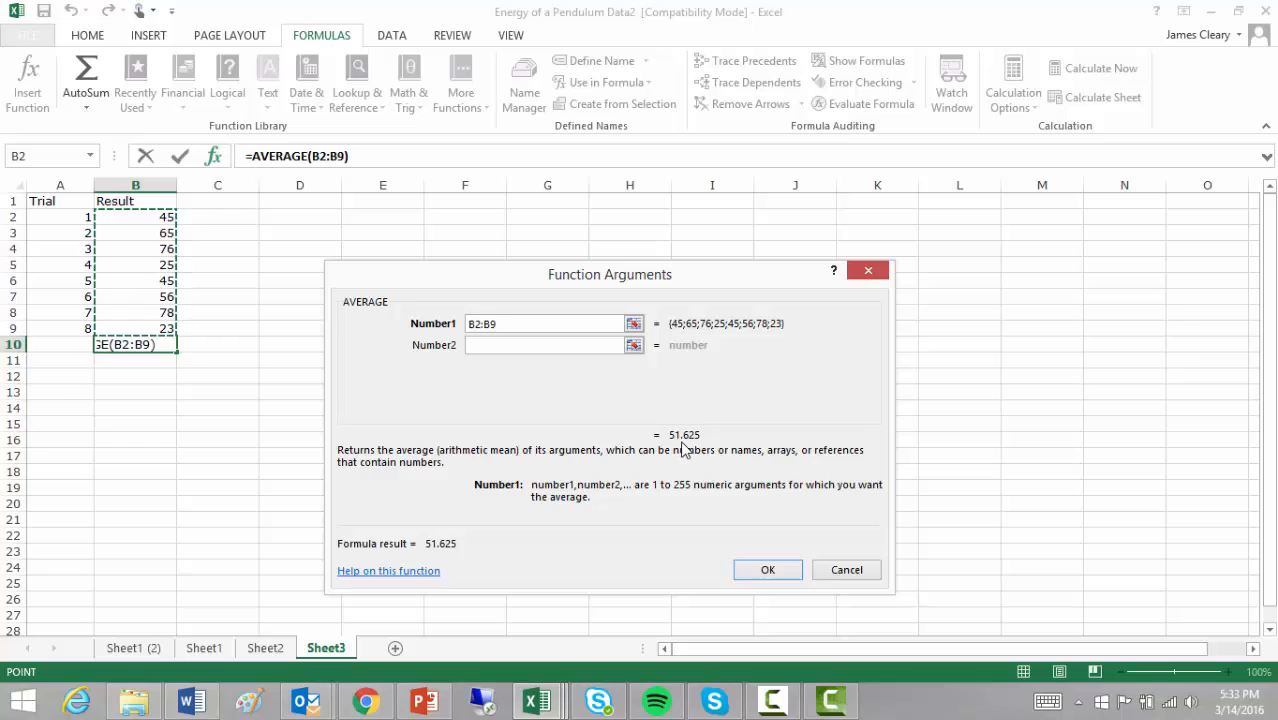
click(768, 570)
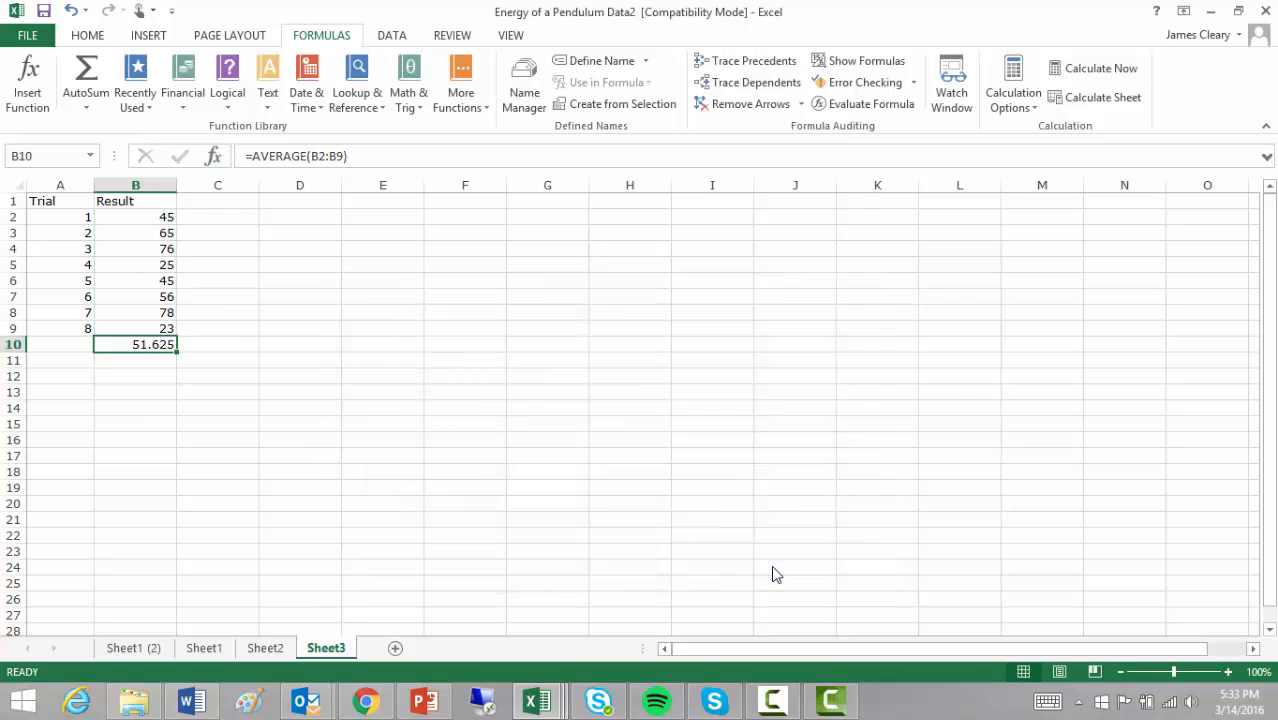
click(55, 344)
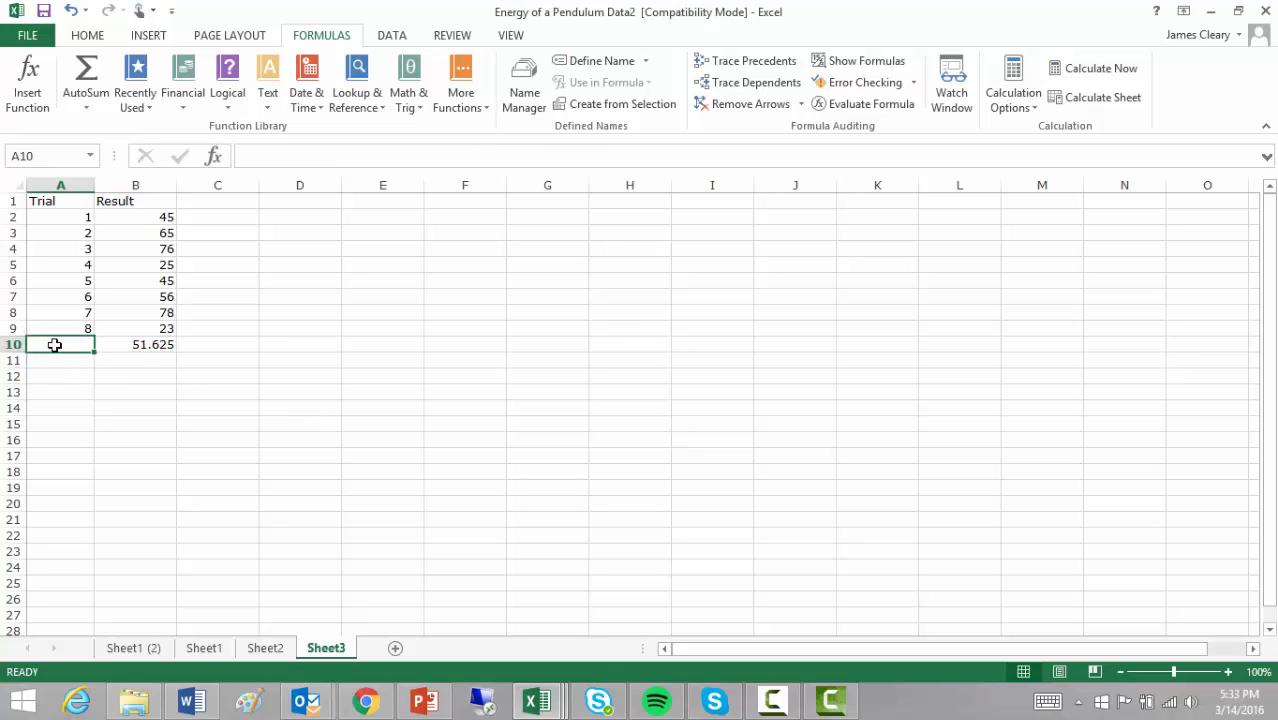
- Label A10 'Average' and A11 'Mode'
text(Average)
key(Return)
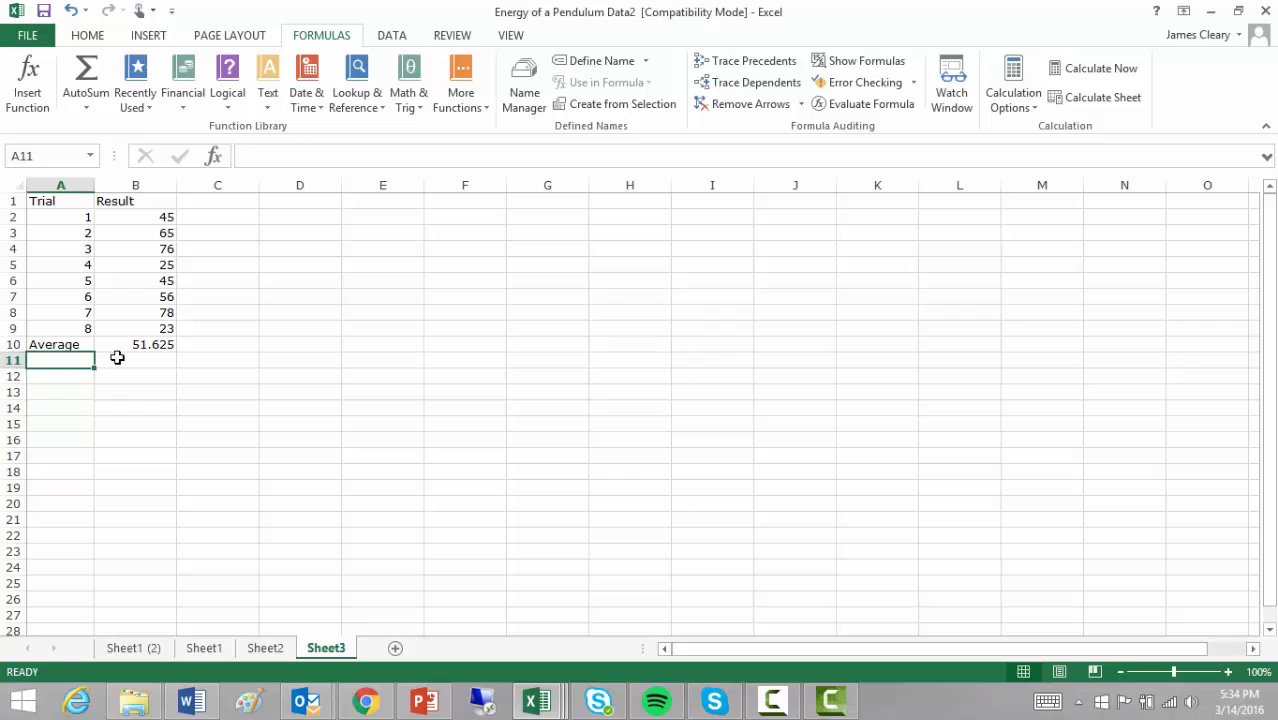
text(MOde)
key(Tab)
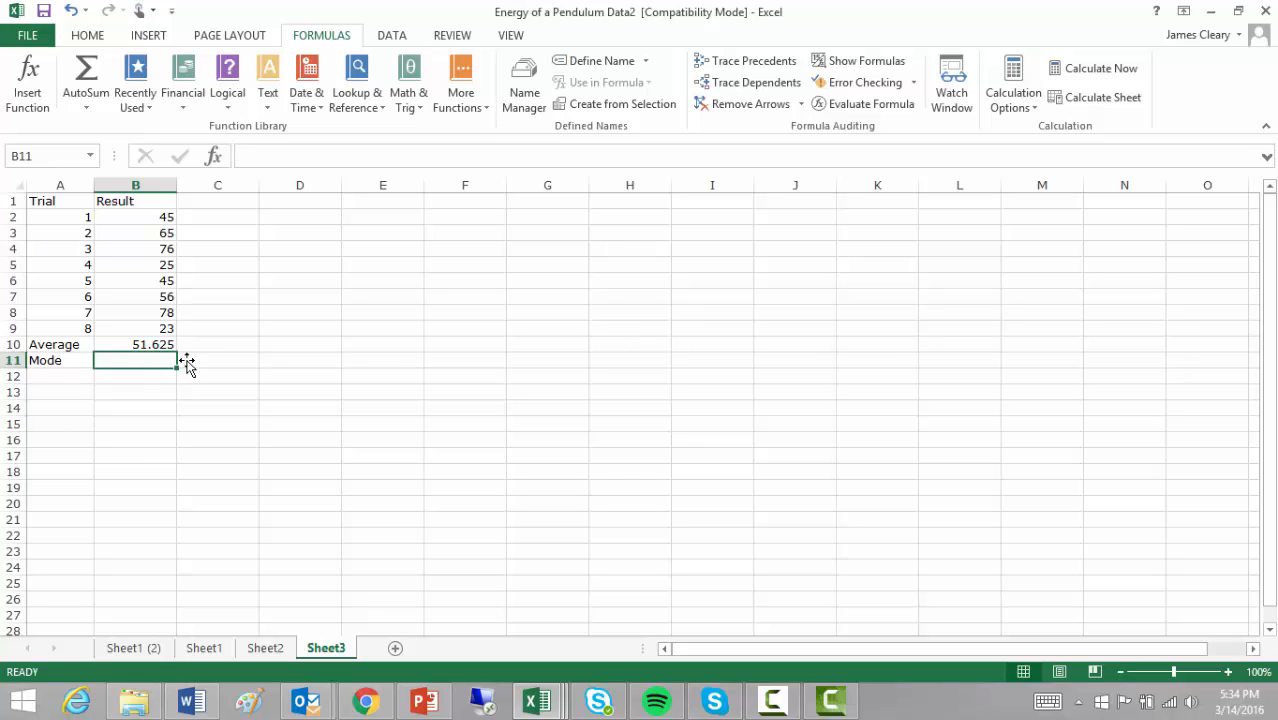
- Insert =MODE.MULT(B2:B9) in B11, returning 45
click(463, 104)
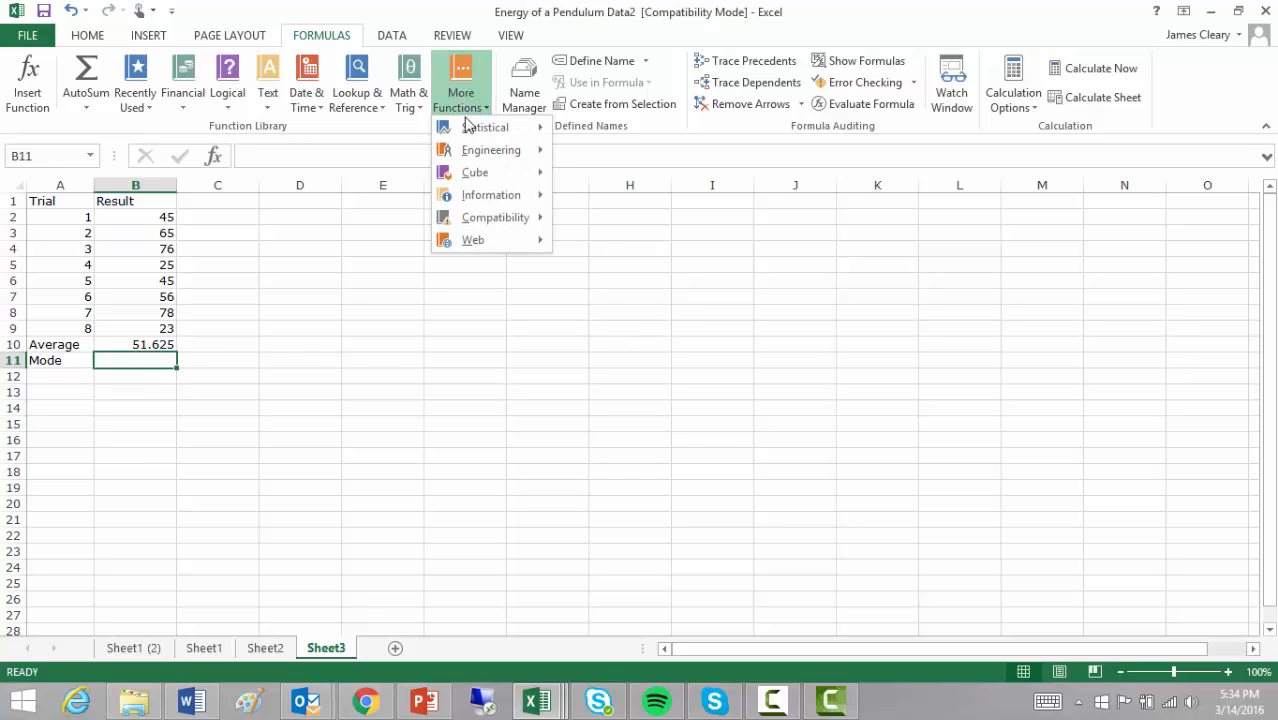
mouse_move(470, 127)
scroll(641, 315, down, 14)
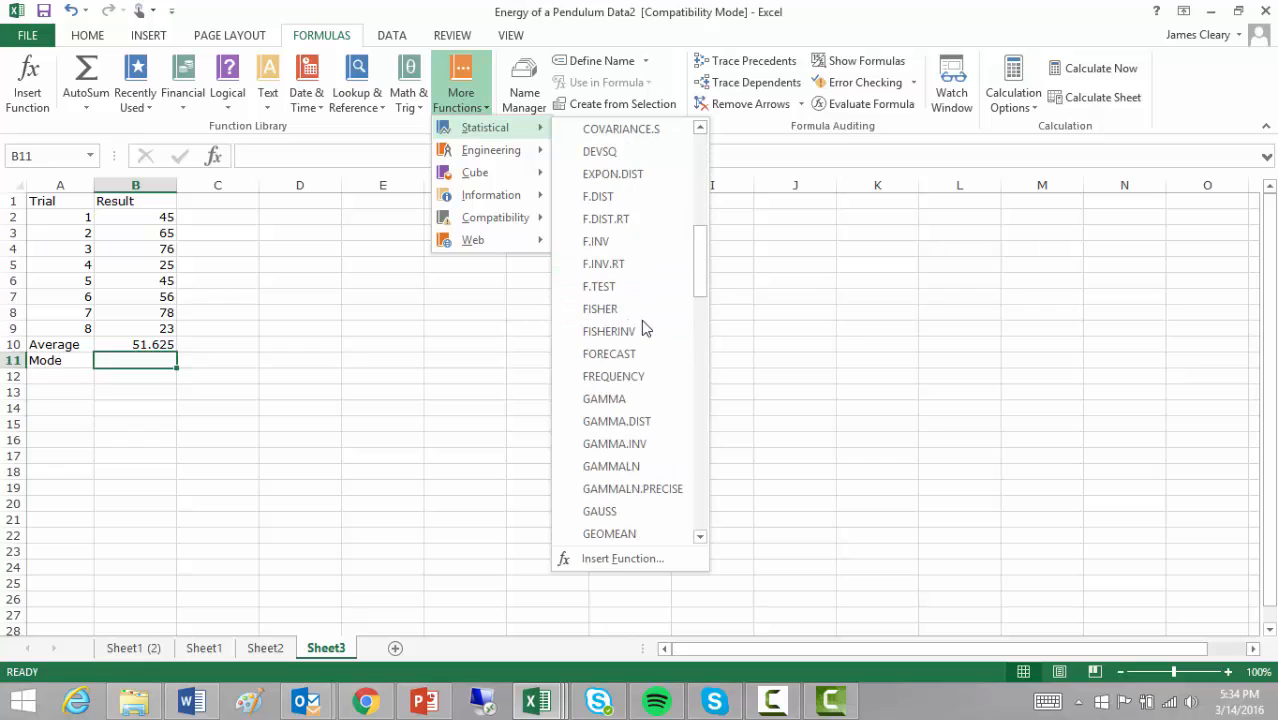
scroll(643, 328, down, 1)
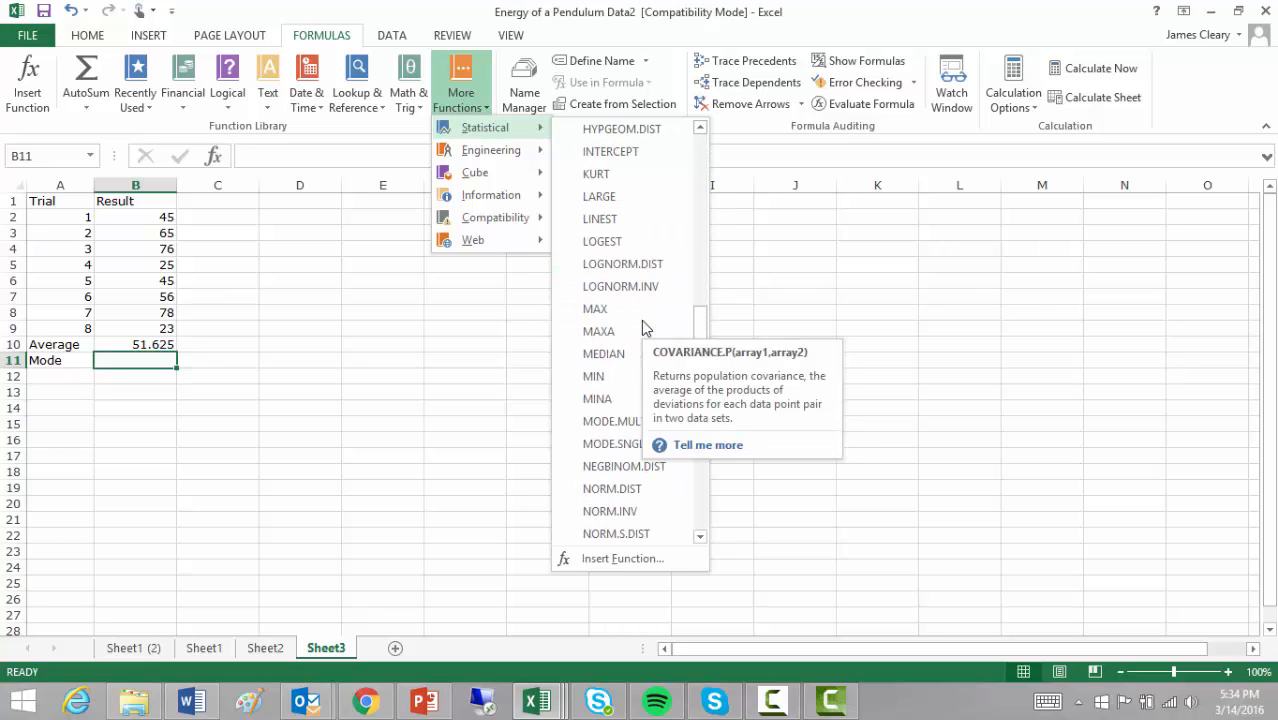
click(615, 421)
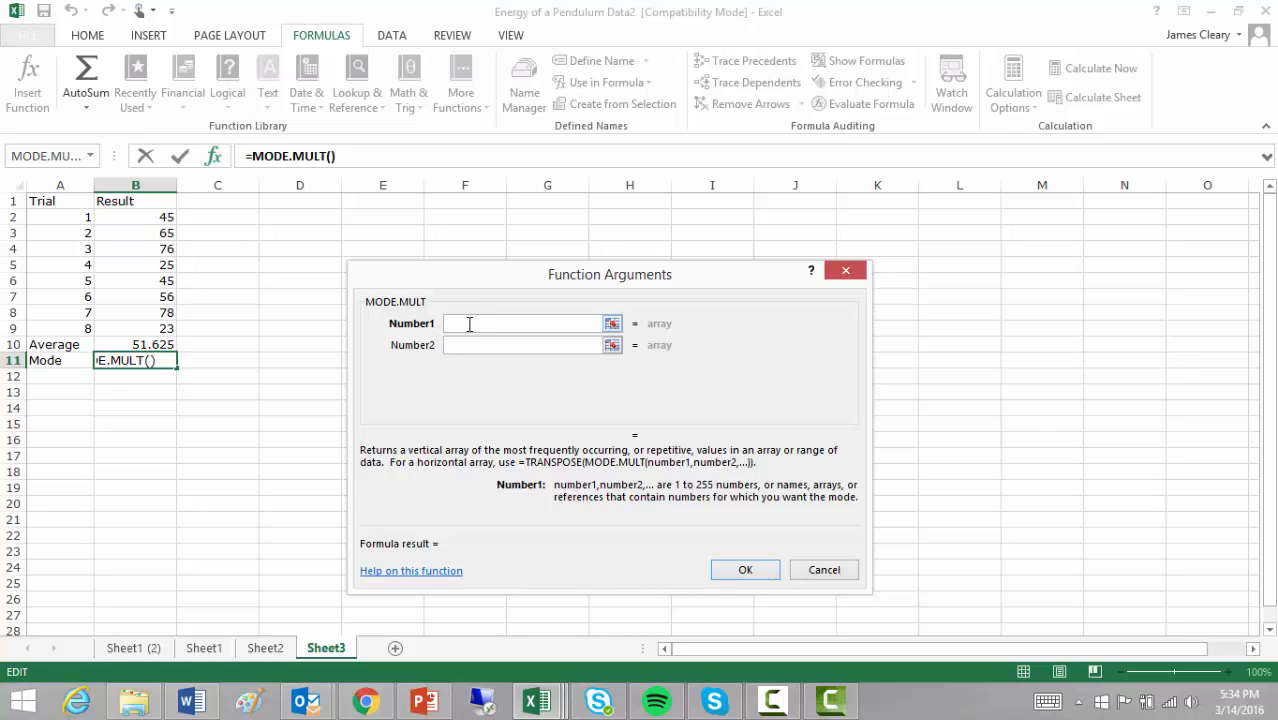
drag(138, 216, 134, 326)
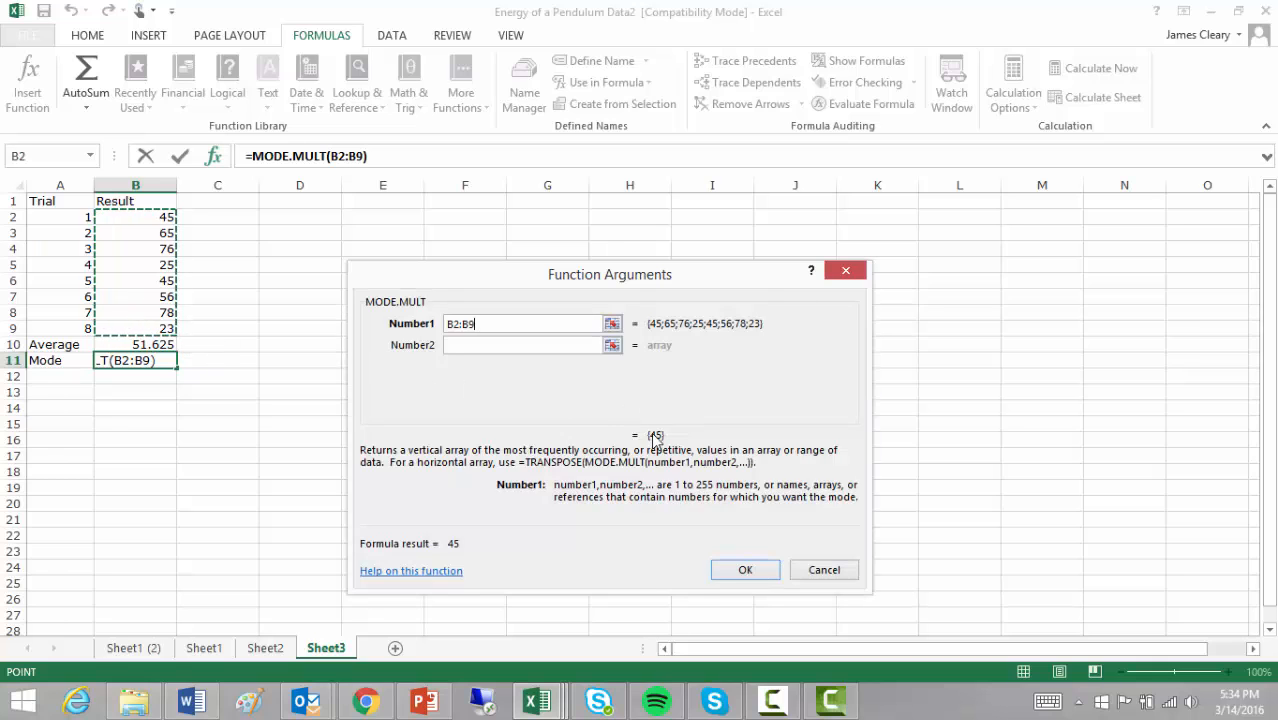
click(741, 568)
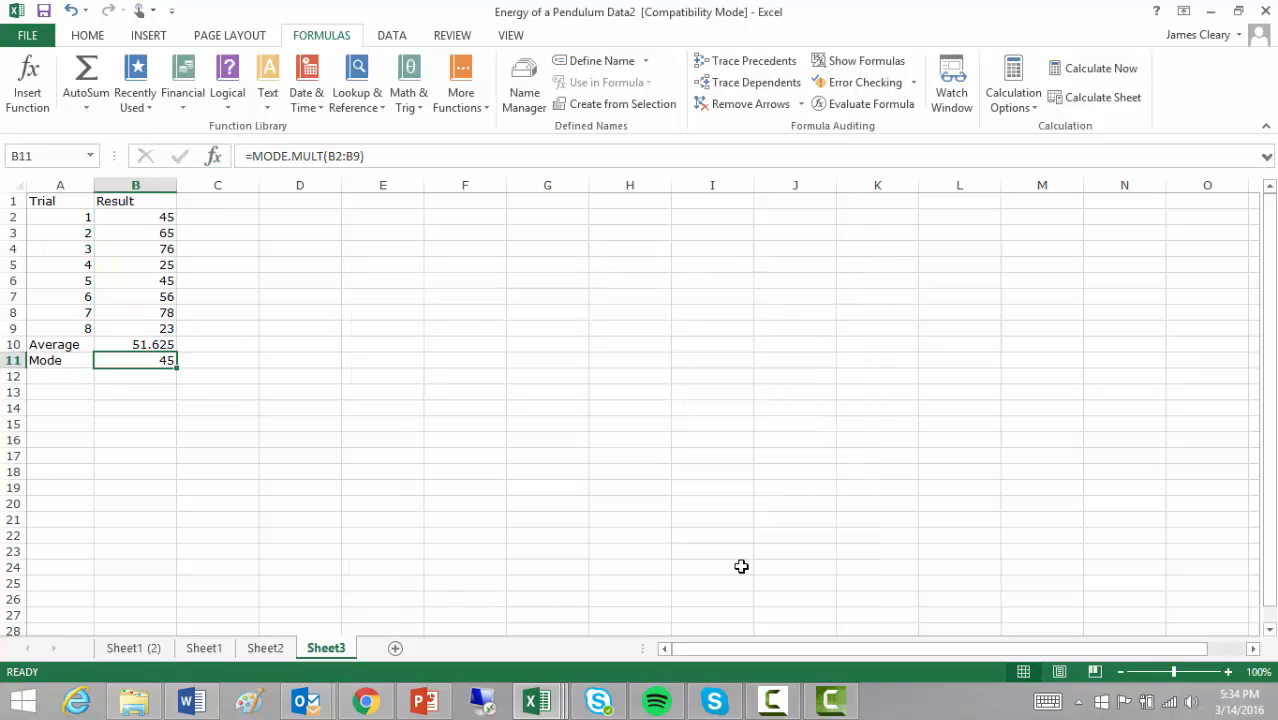
- Label A12 'Median'
click(73, 378)
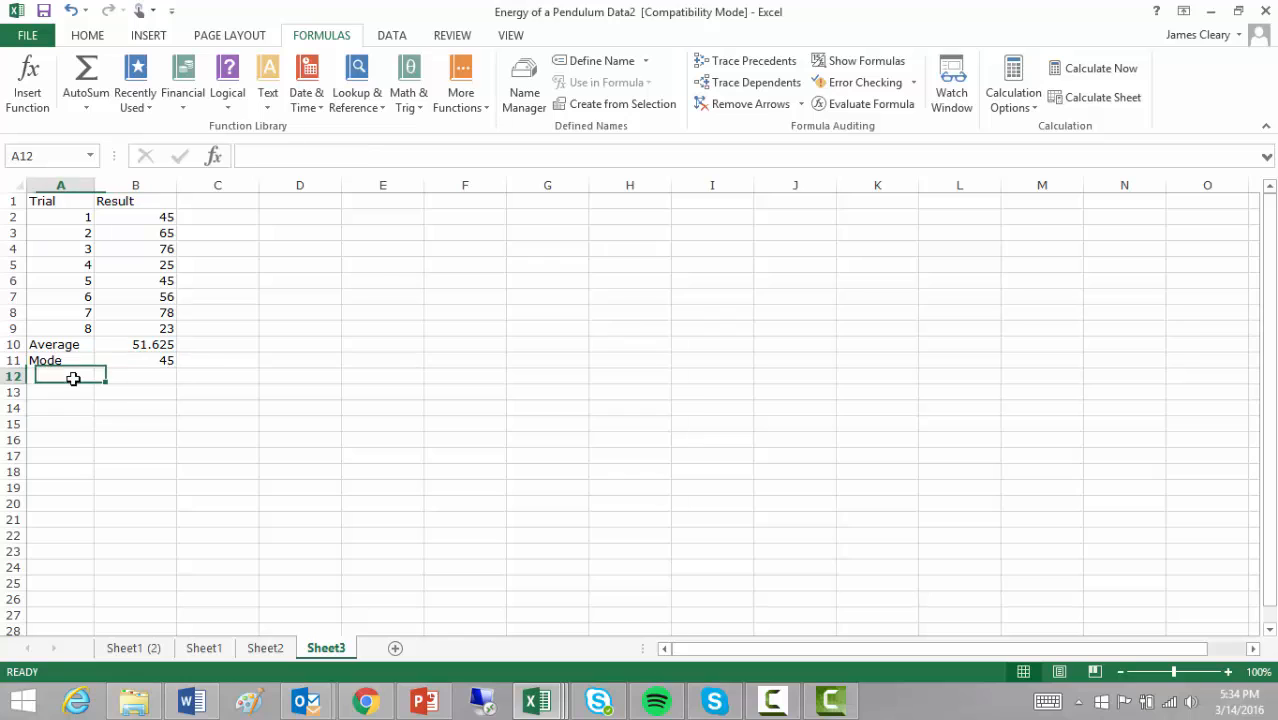
text(Media)
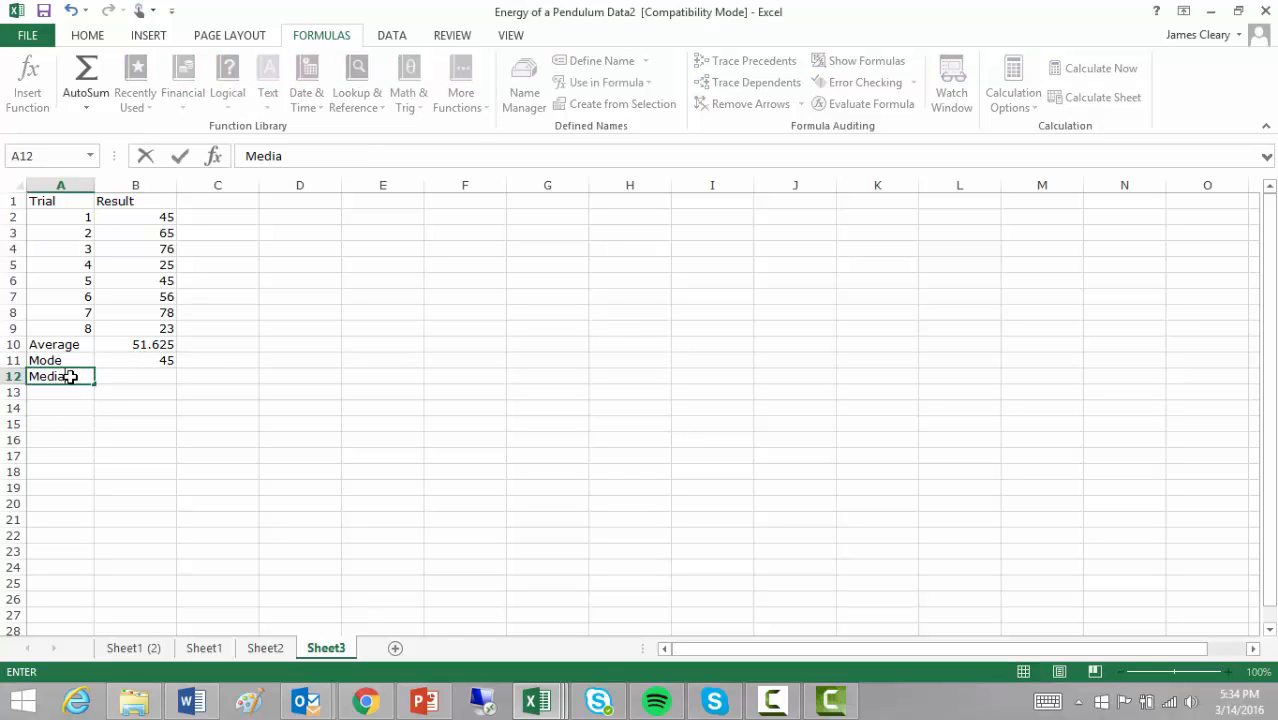
text(n)
key(Tab)
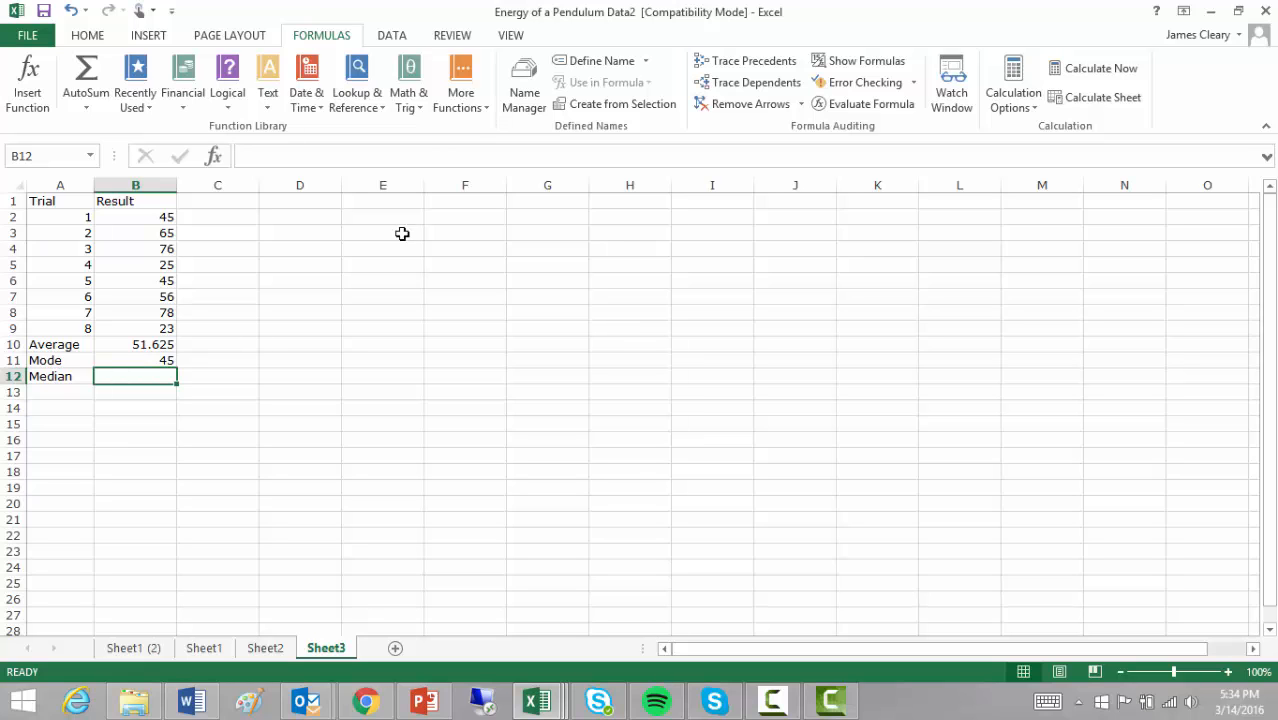
- Insert =MEDIAN(B2:B9) in B12, returning 50.5
click(463, 105)
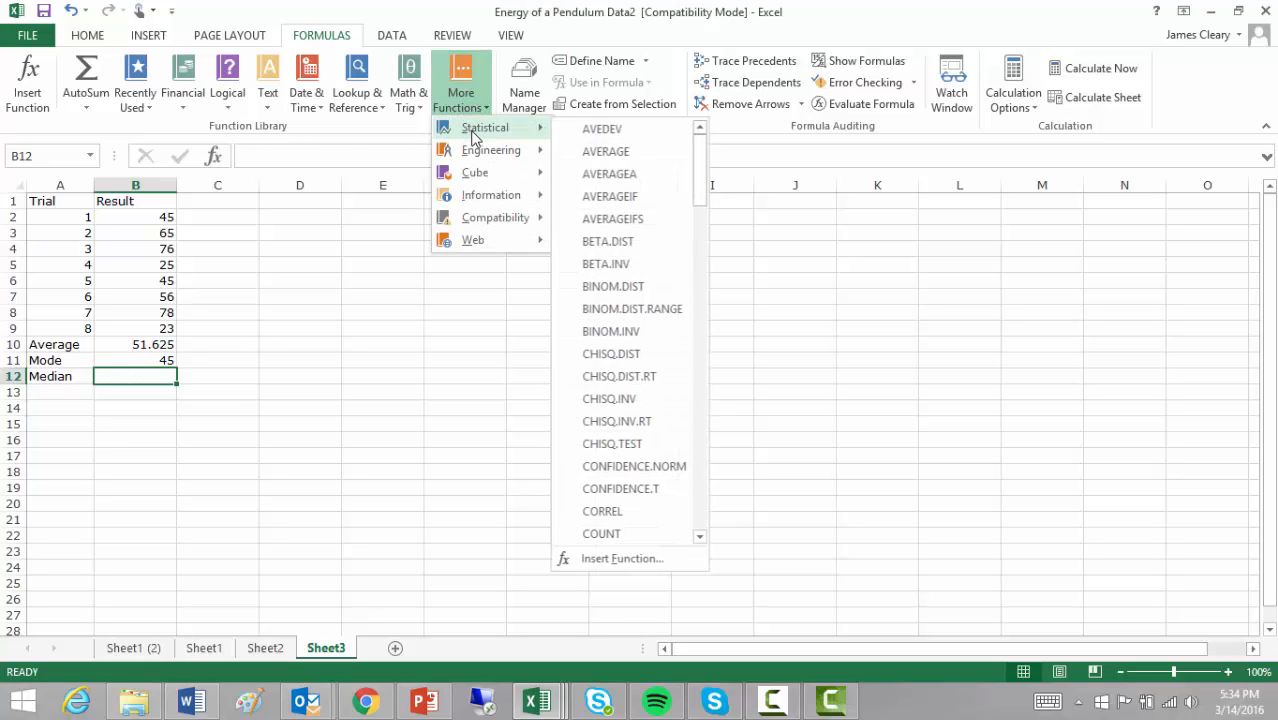
scroll(645, 362, down, 12)
scroll(642, 367, down, 4)
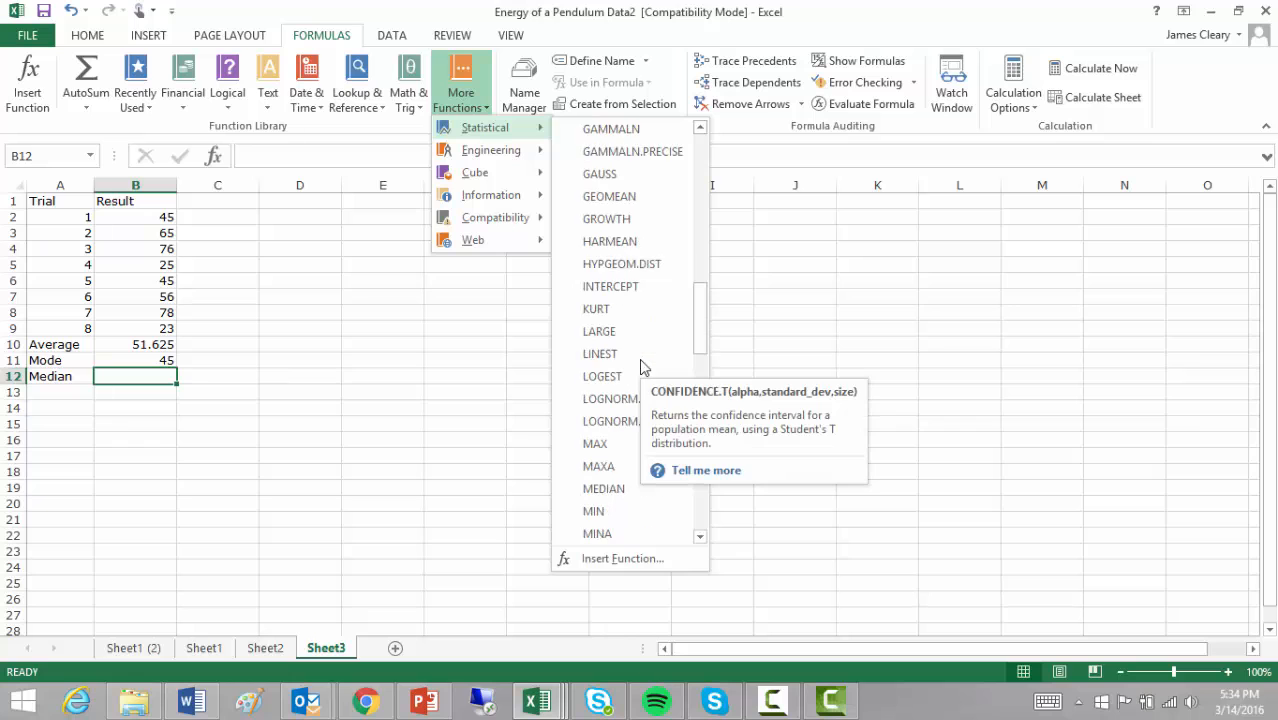
click(603, 421)
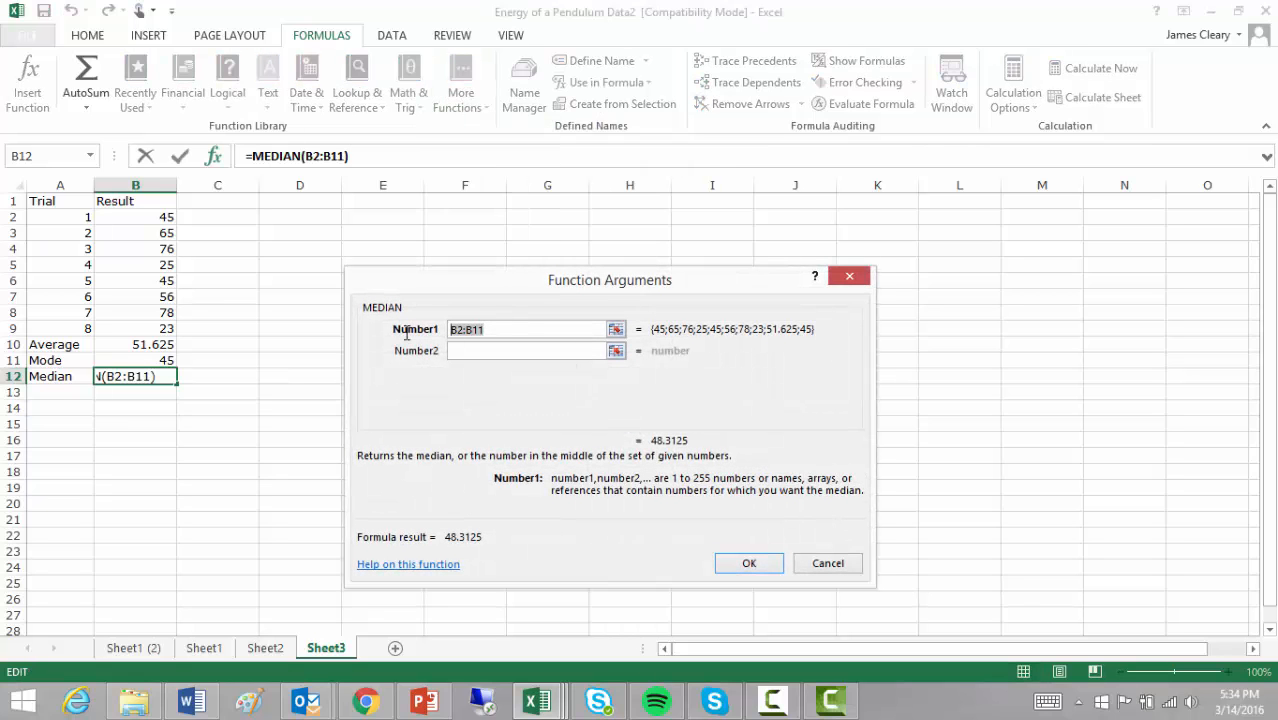
key(BackSpace)
drag(136, 218, 138, 325)
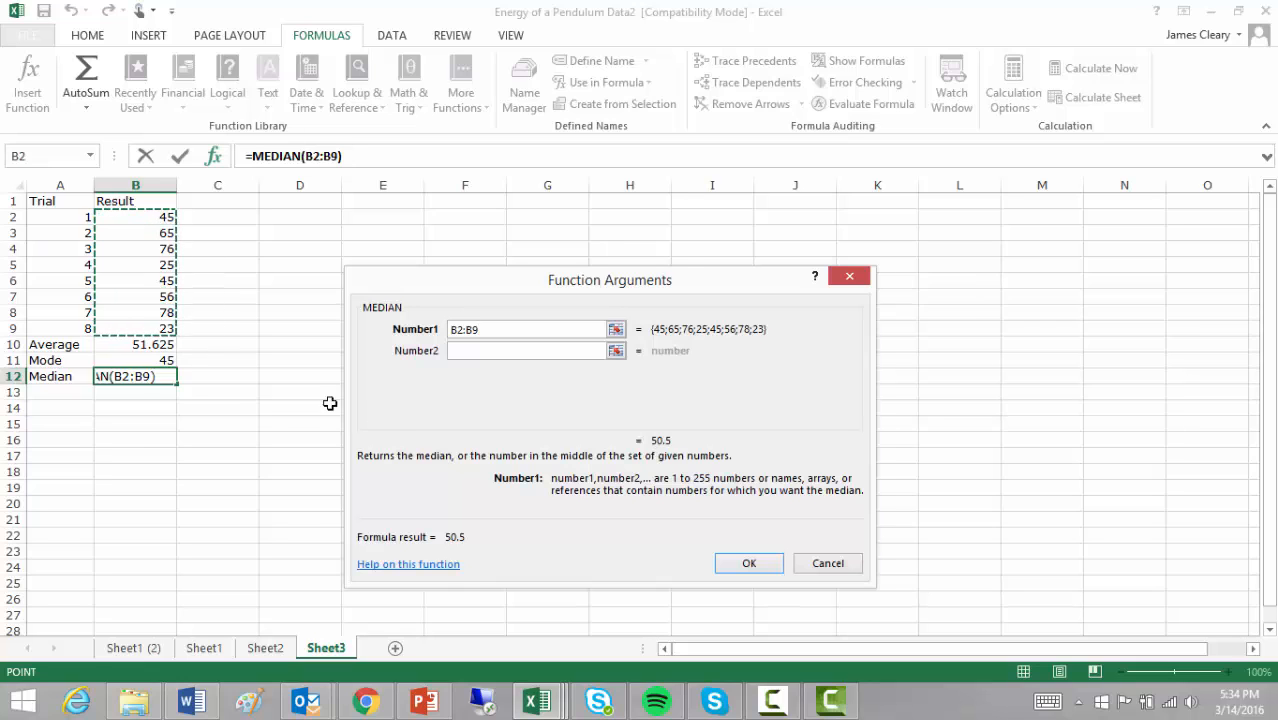
click(748, 563)
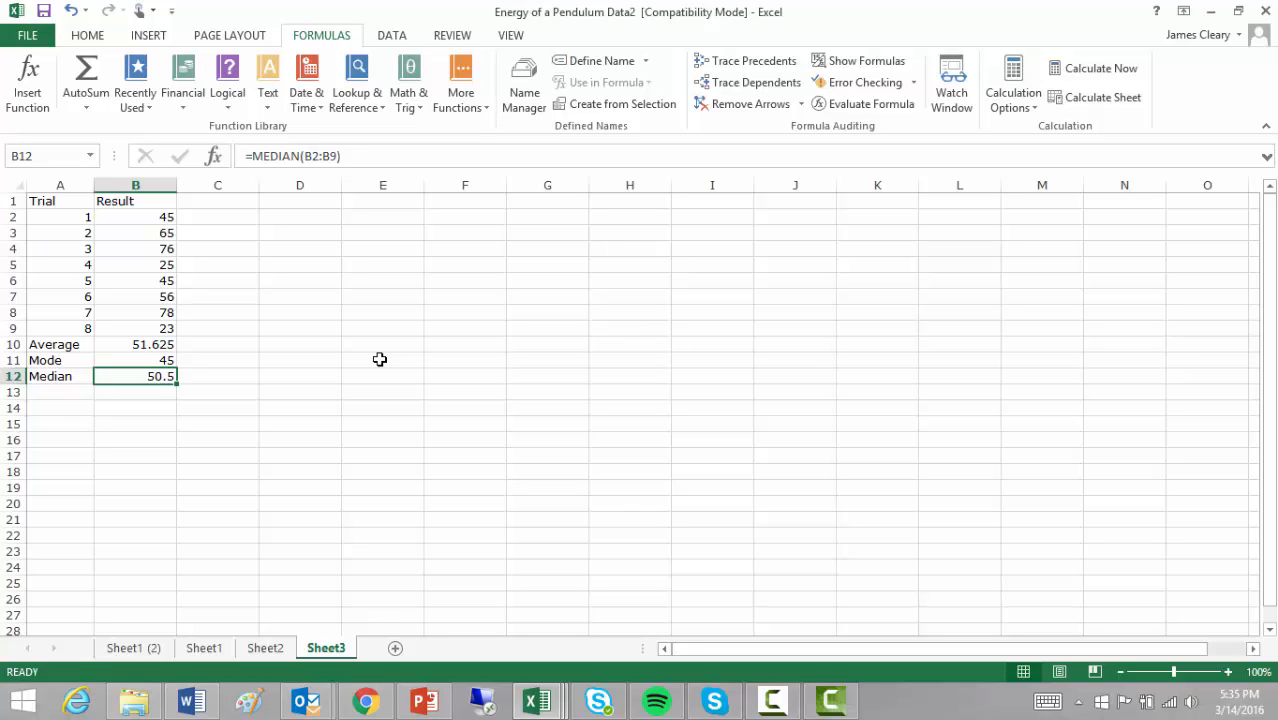
- View PowerPoint's Agenda slide, then return to the pendulum data workbook
click(428, 697)
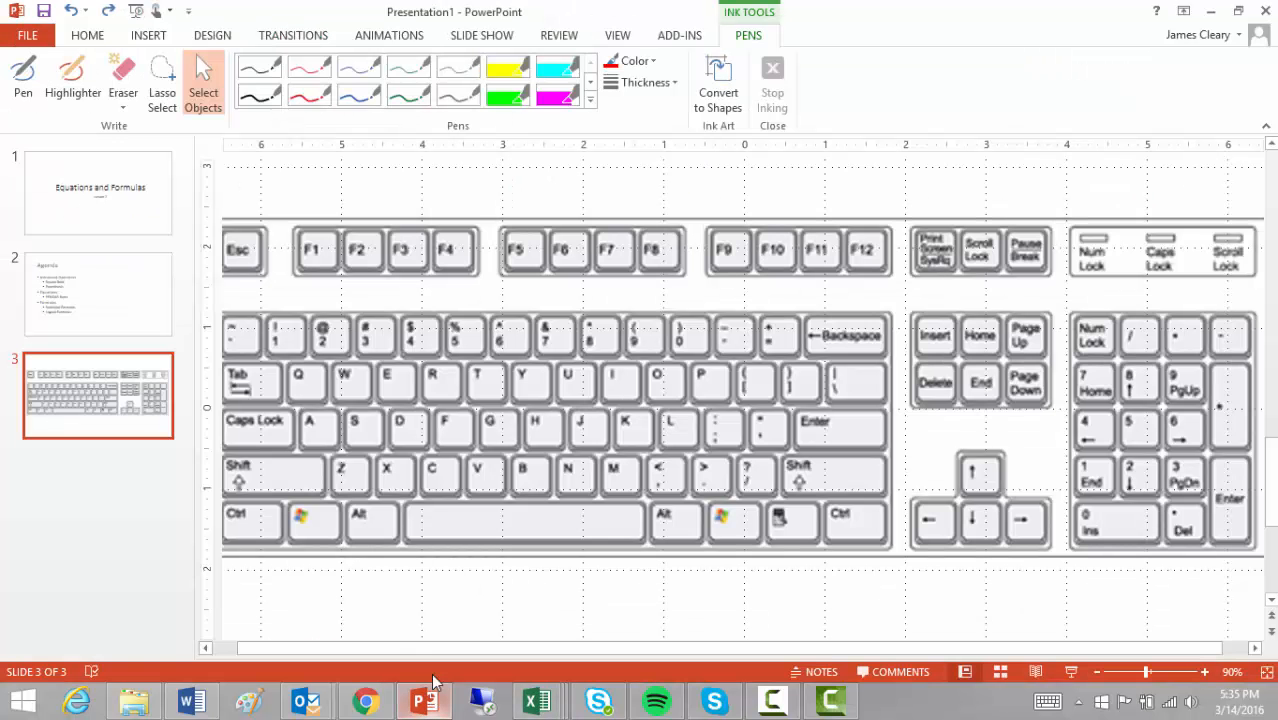
click(137, 305)
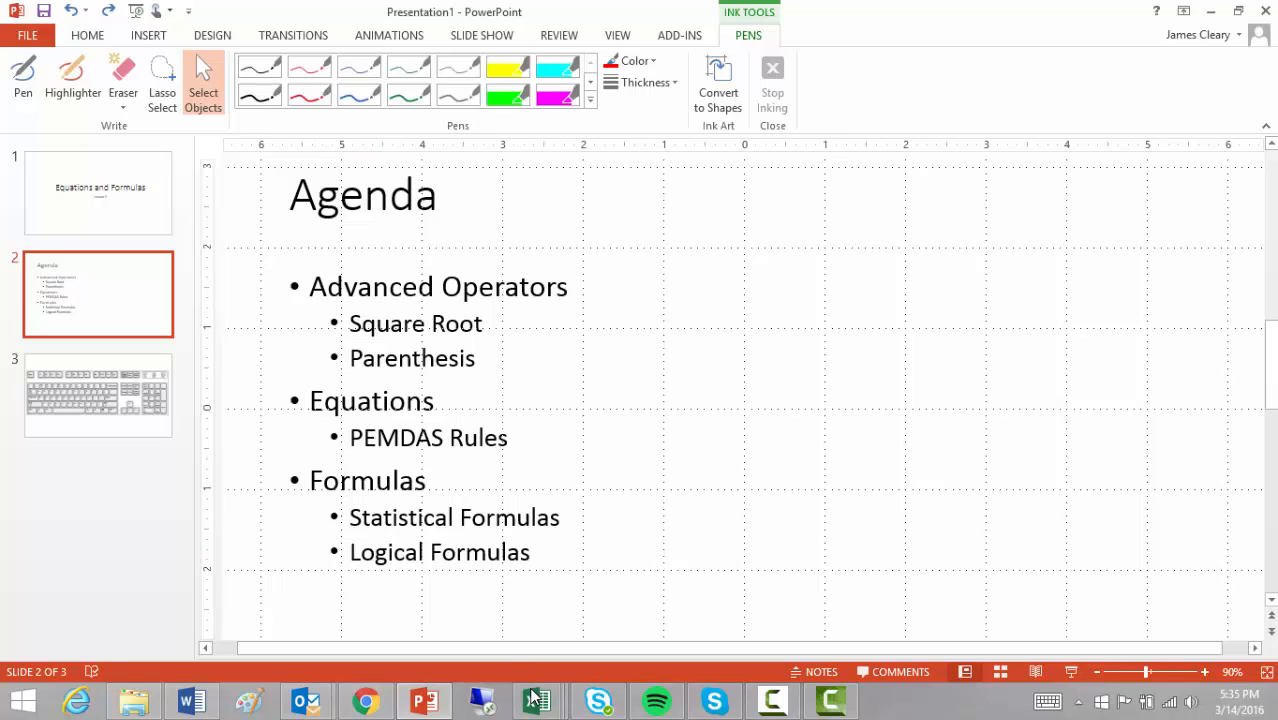
mouse_move(541, 687)
click(688, 622)
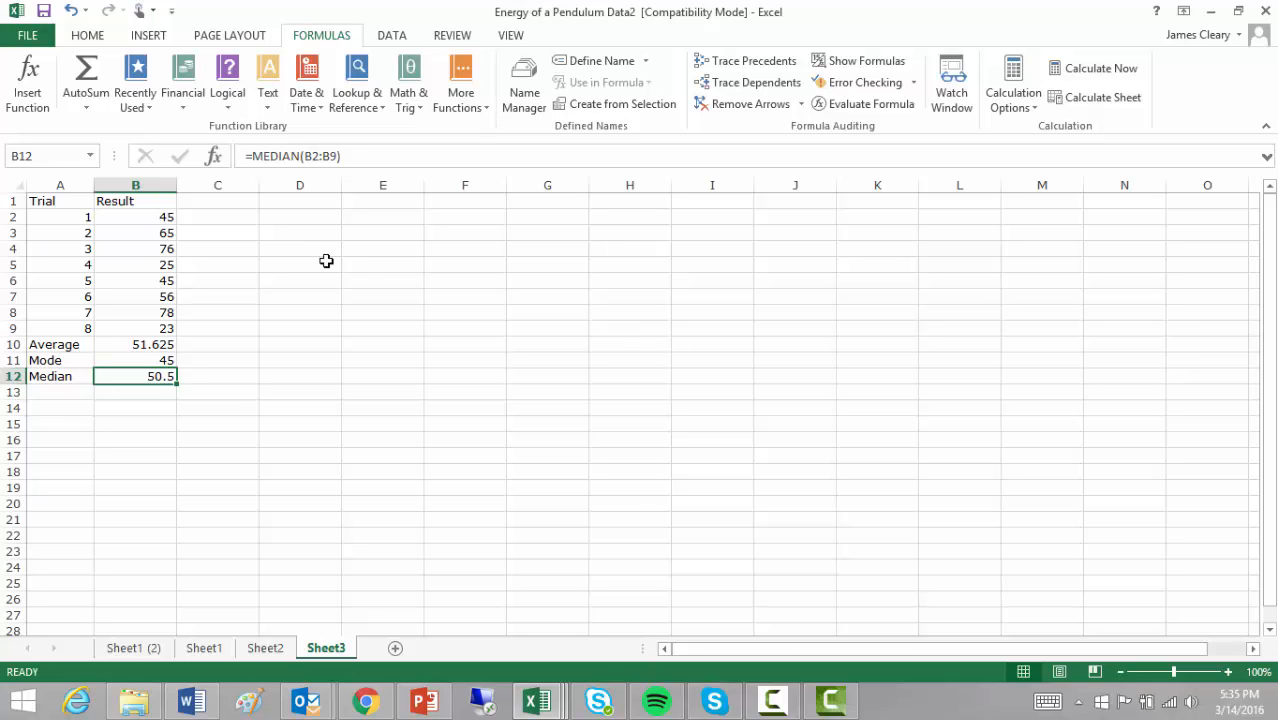
- Label A13 '#>60' and select B13 for the count
click(75, 391)
text(#)
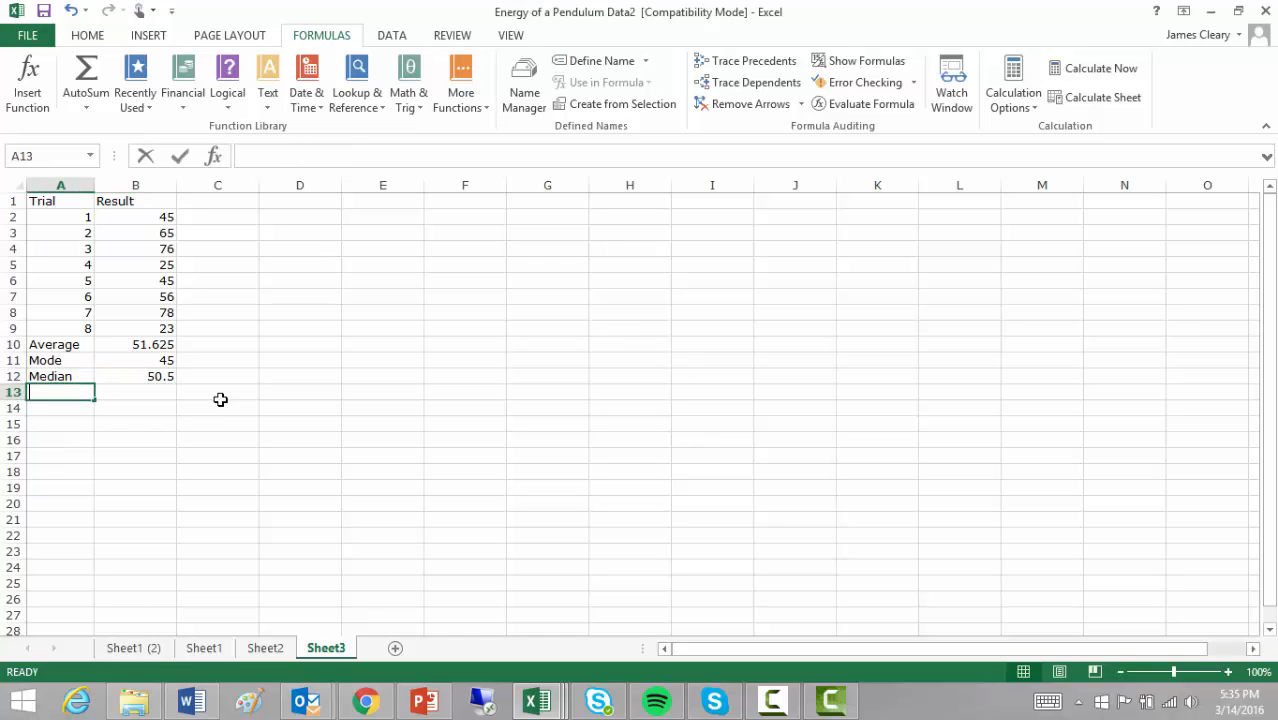
text(>)
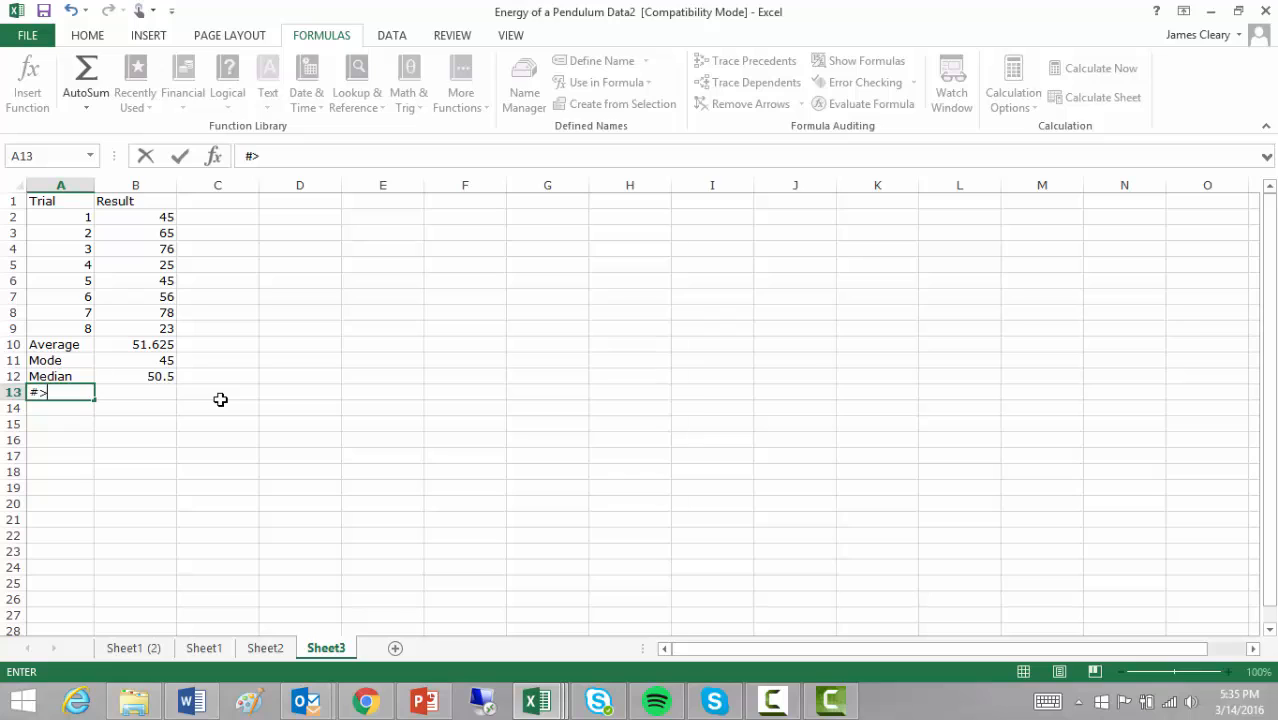
text(60)
key(Return)
click(131, 391)
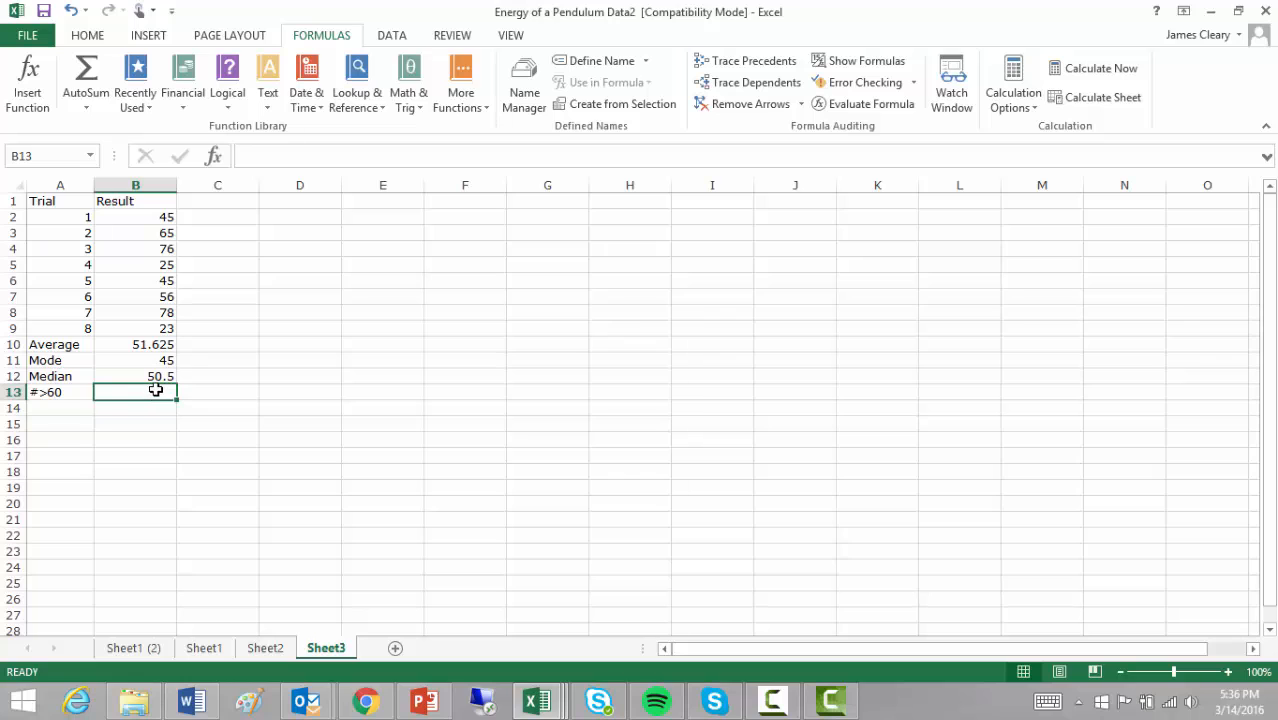
- Browse the Math & Trig and Statistical function lists toward COUNTIF
click(410, 103)
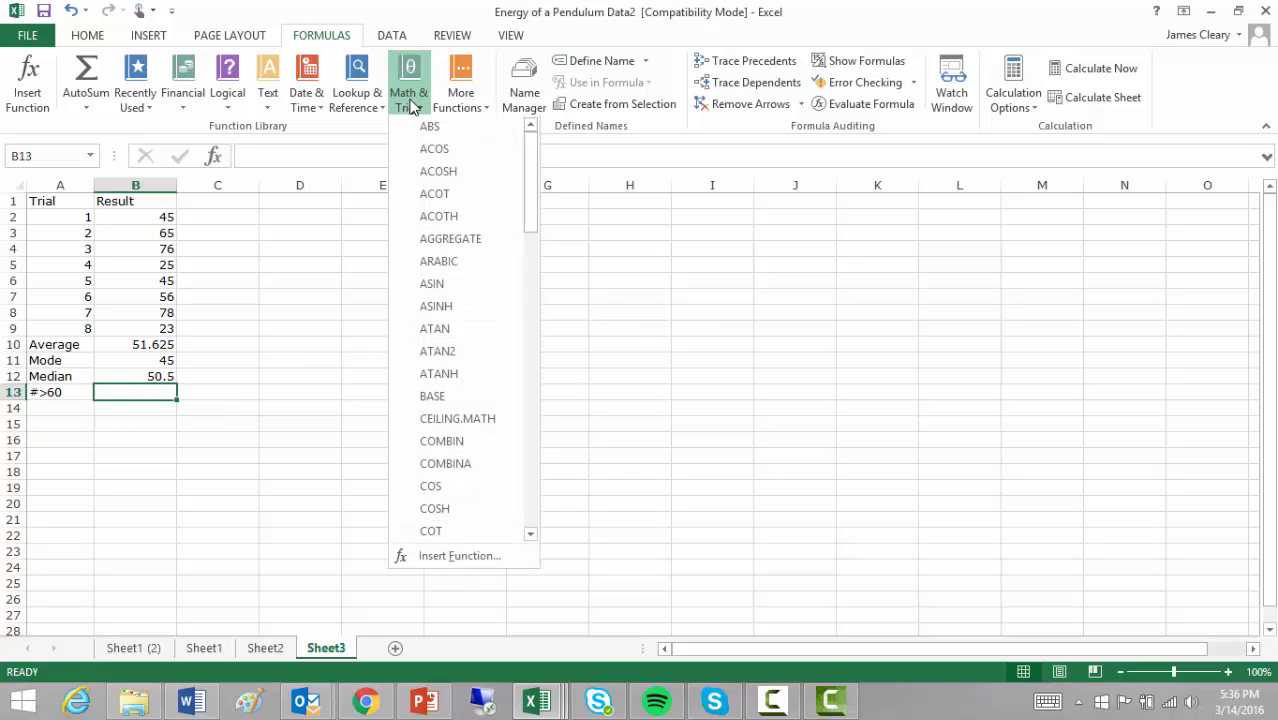
scroll(438, 262, down, 2)
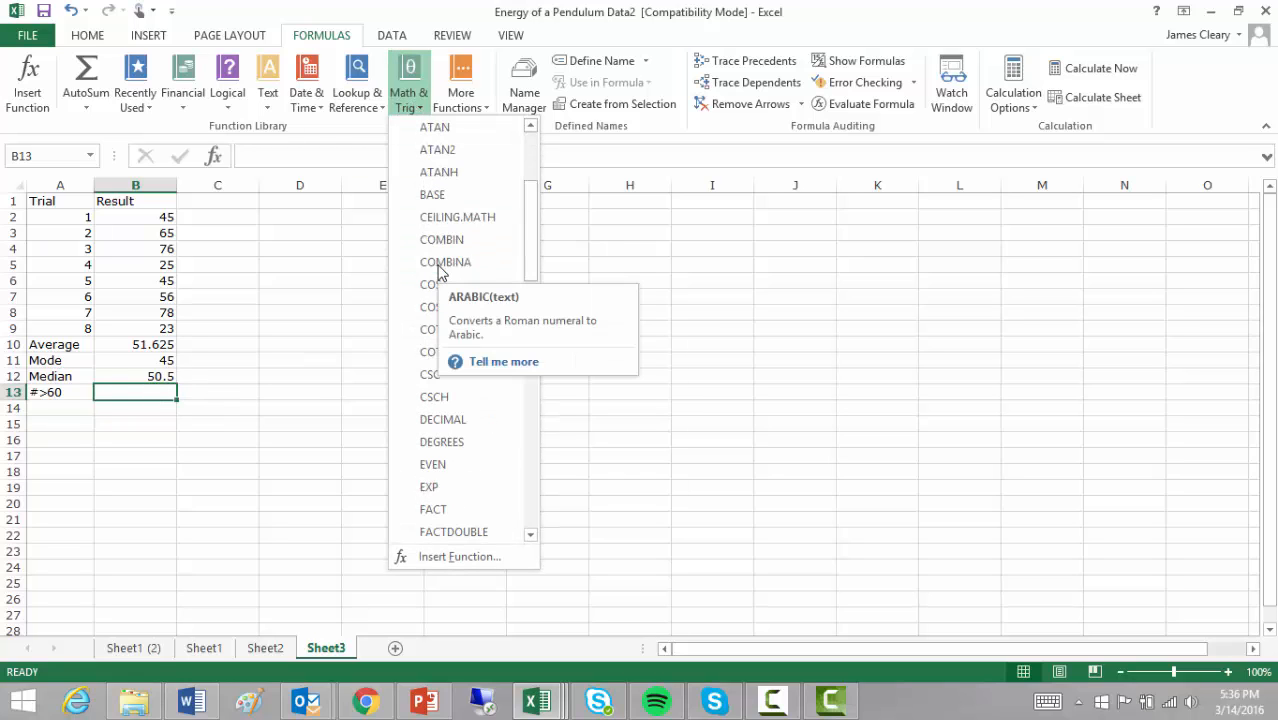
scroll(442, 330, up, 2)
click(463, 104)
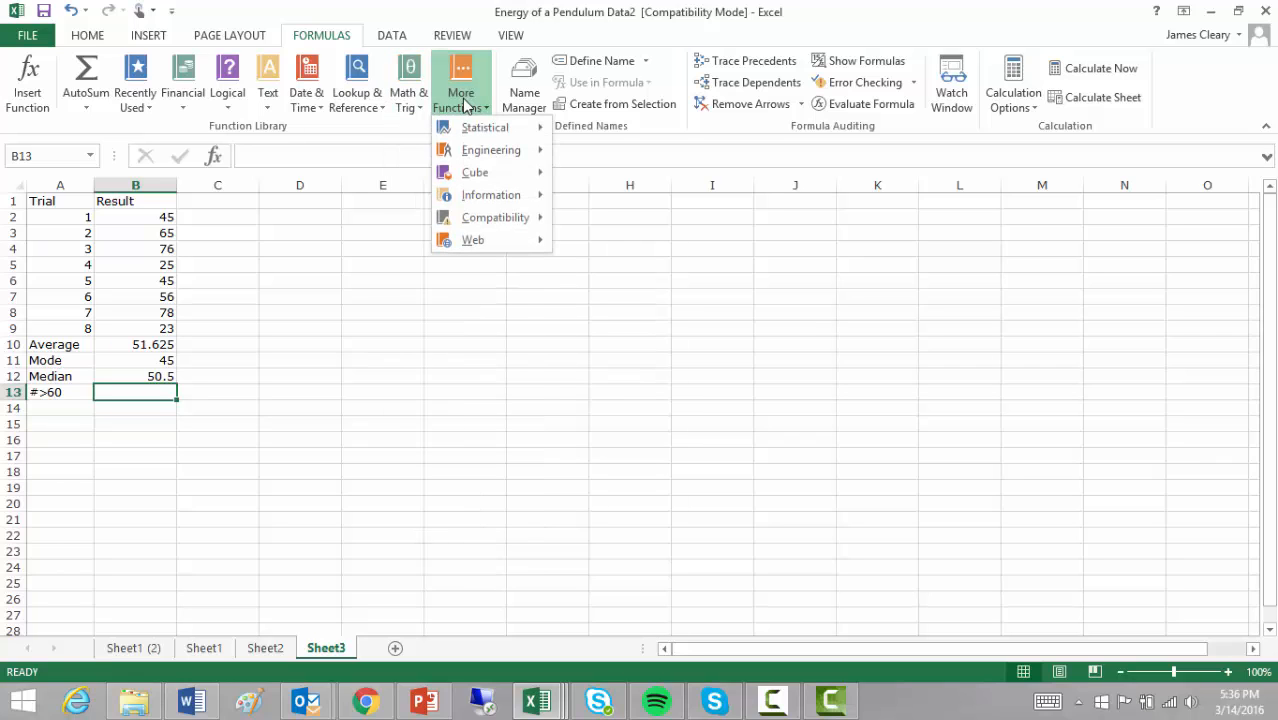
mouse_move(476, 131)
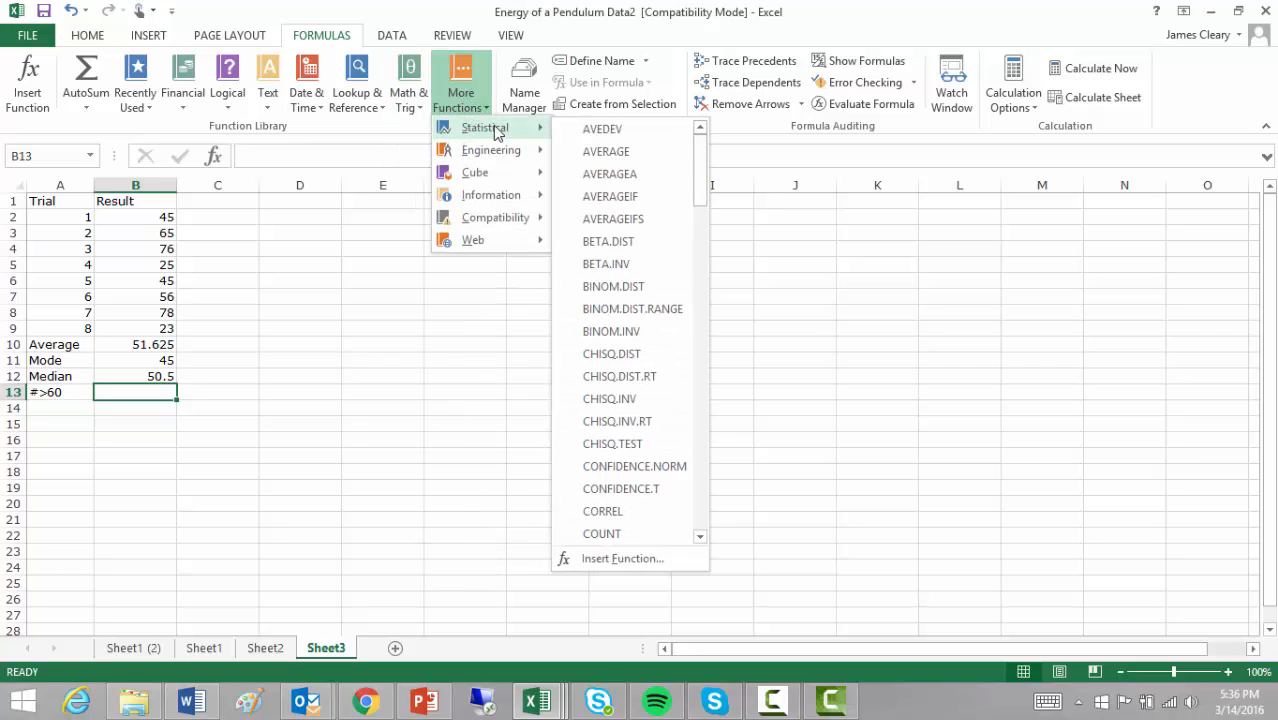
scroll(612, 194, down, 1)
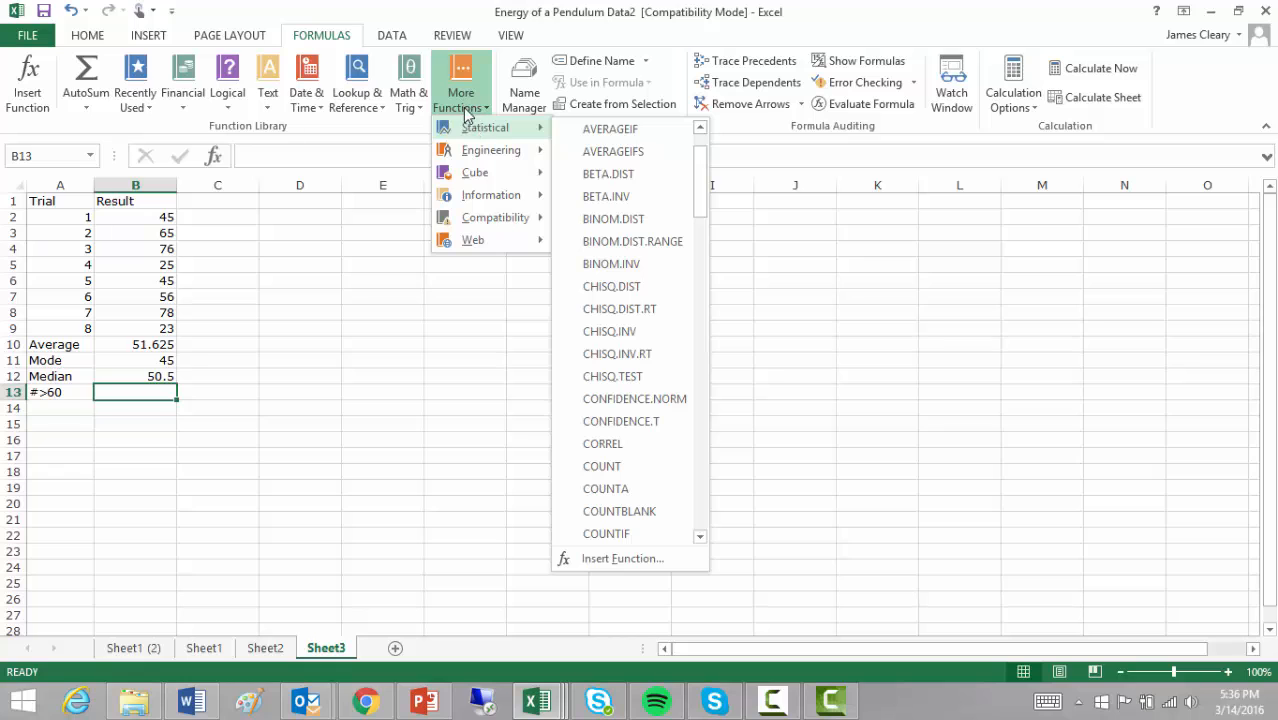
- Insert COUNTIF in B13 with range B2:B9 and criterion >60, returning 3
click(624, 534)
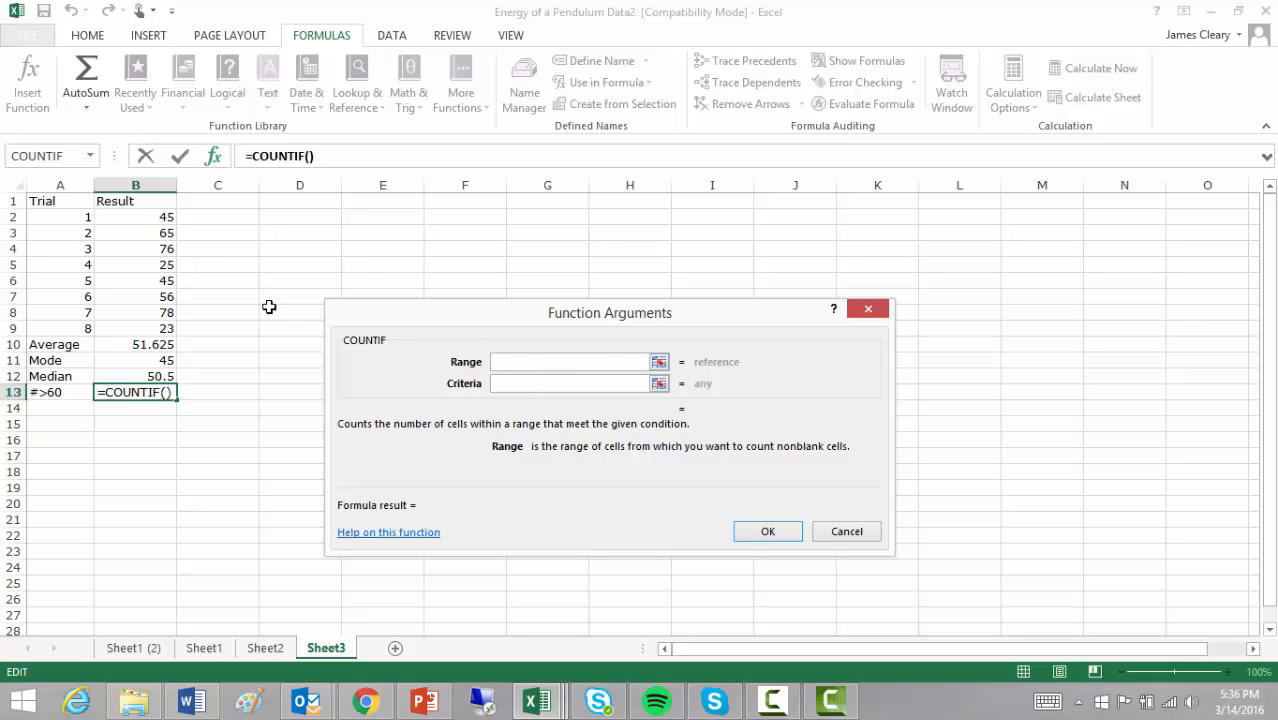
drag(128, 217, 139, 323)
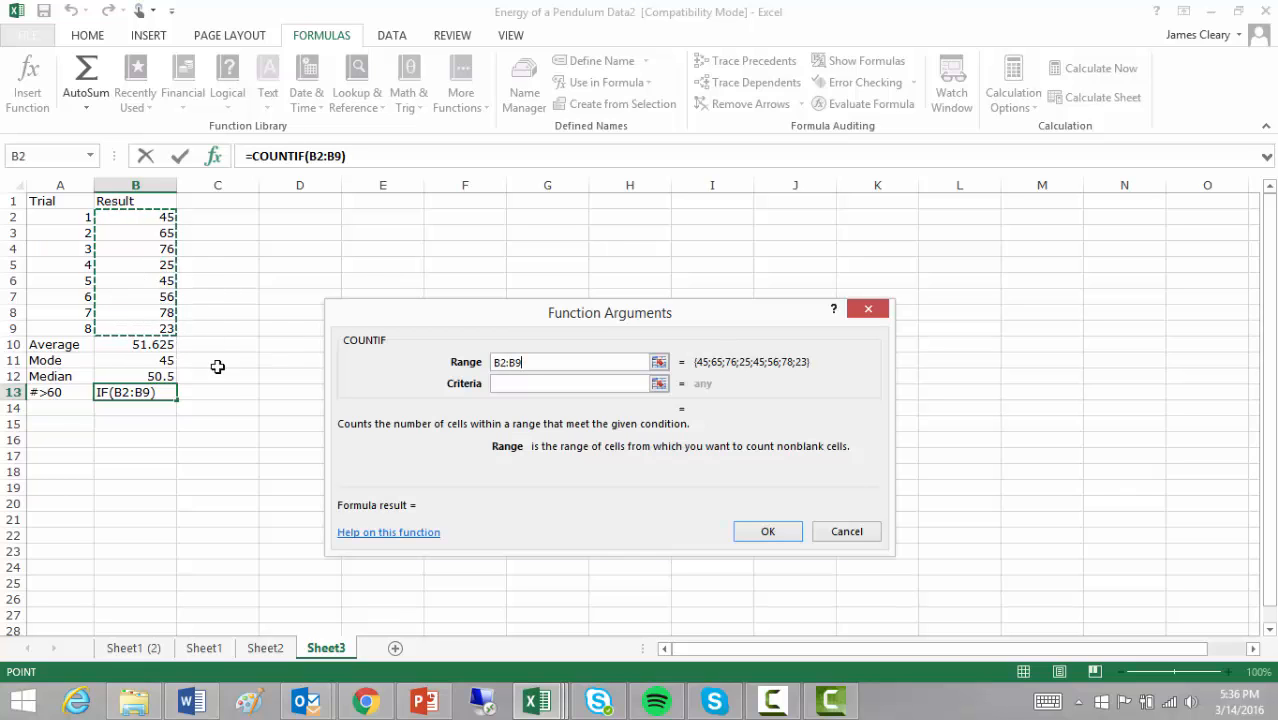
click(527, 385)
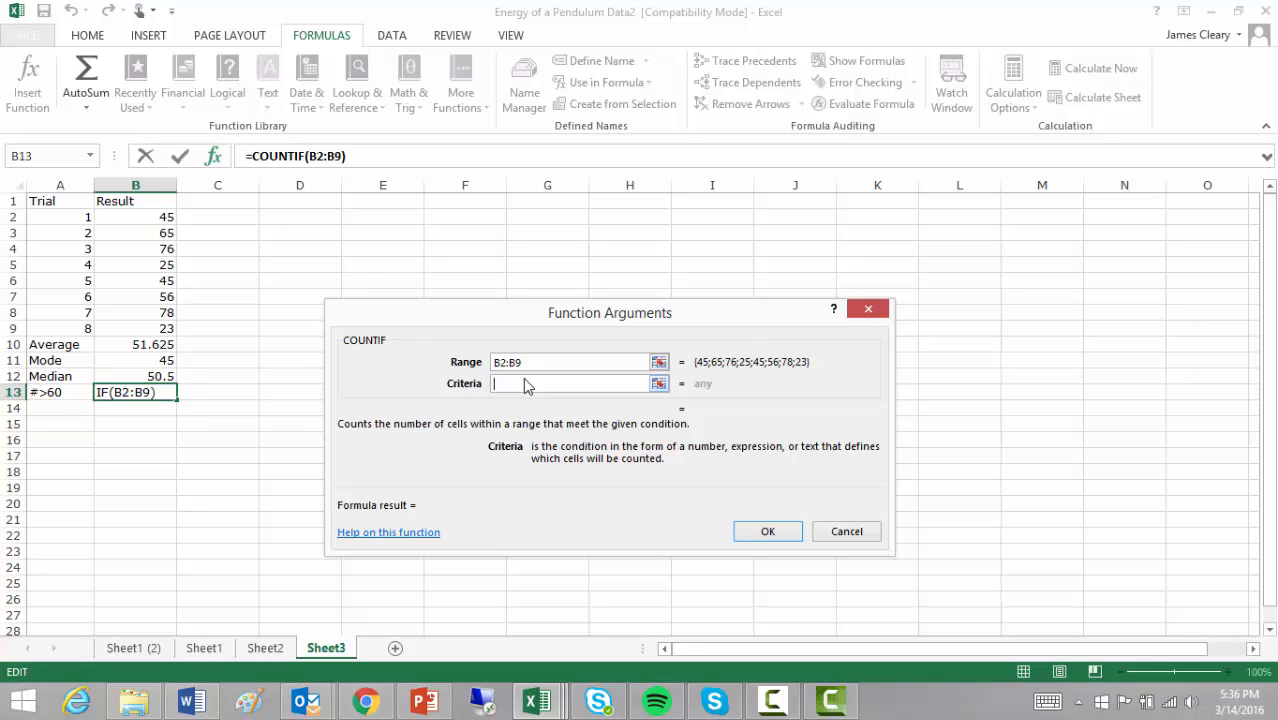
text(>60)
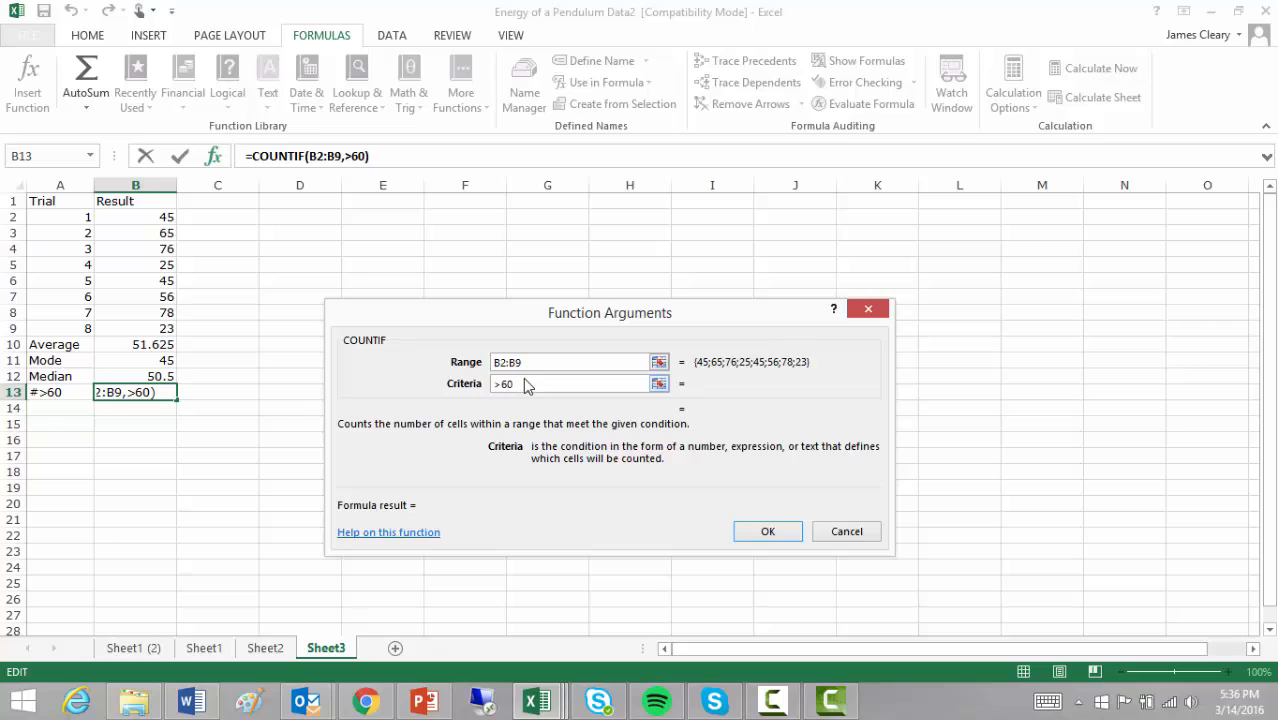
click(562, 363)
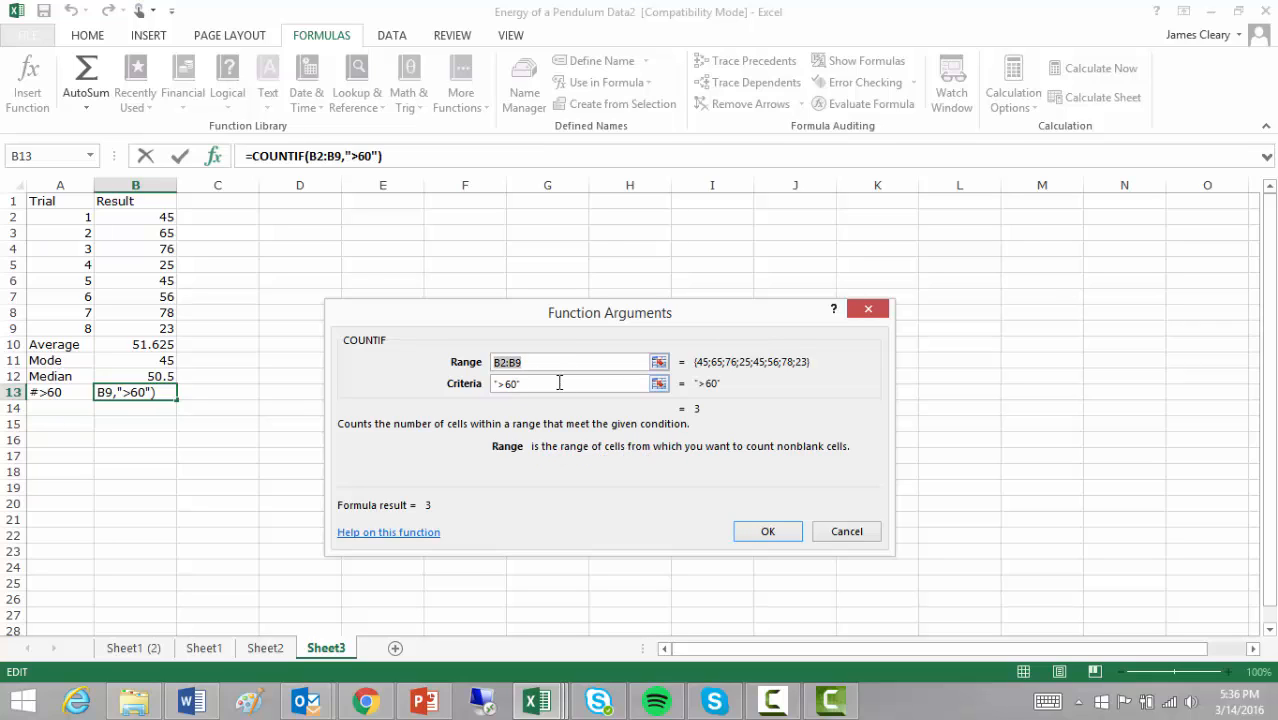
click(558, 385)
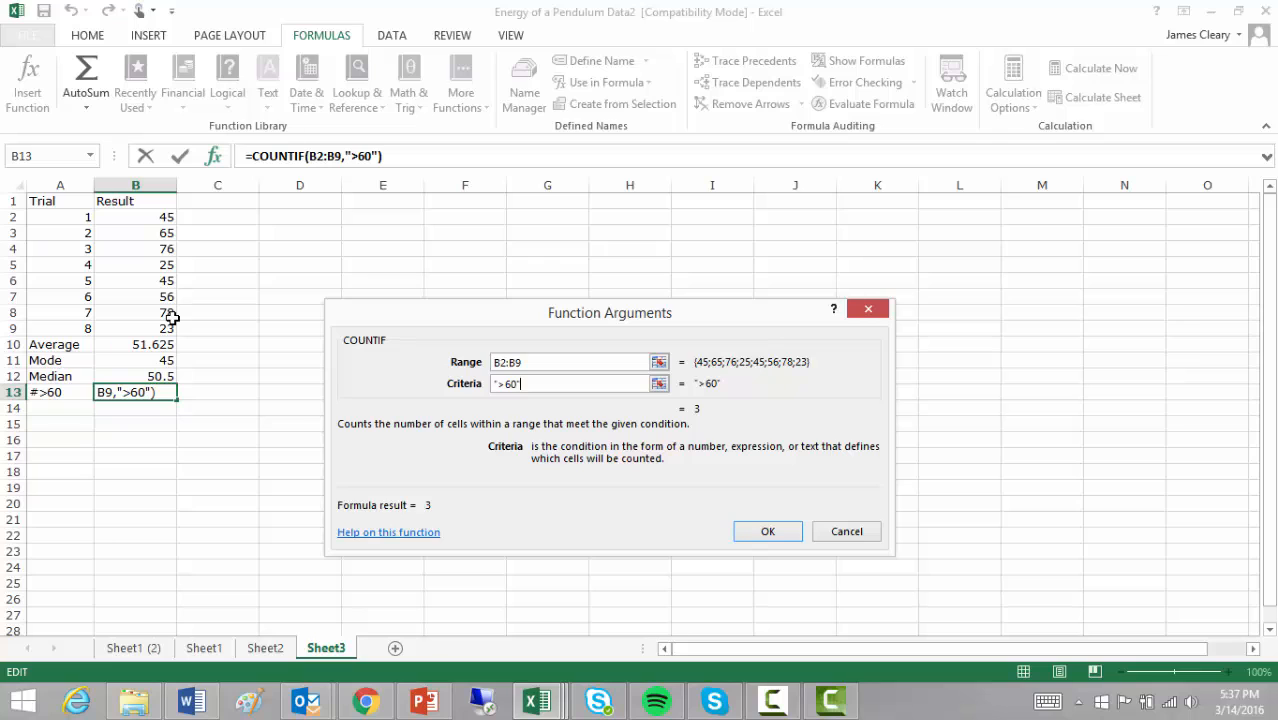
click(768, 531)
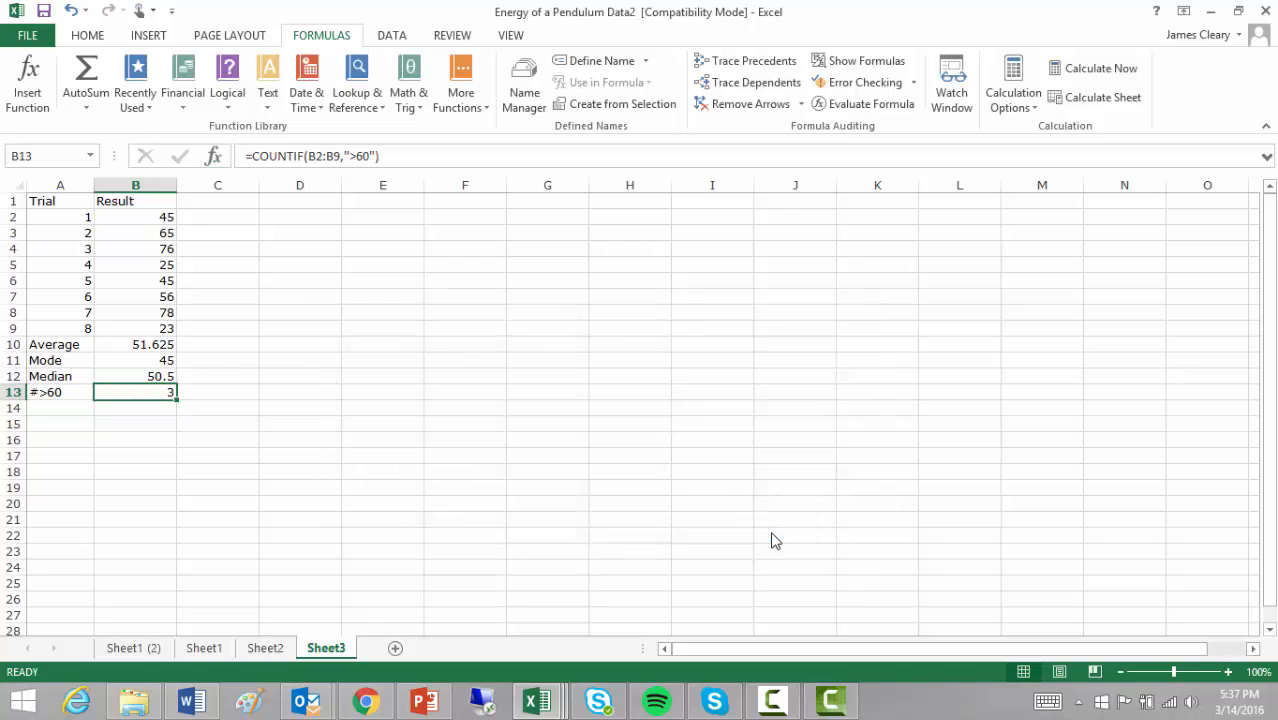
- Enter 65 as trial 5's result in B6, then select C2
click(155, 281)
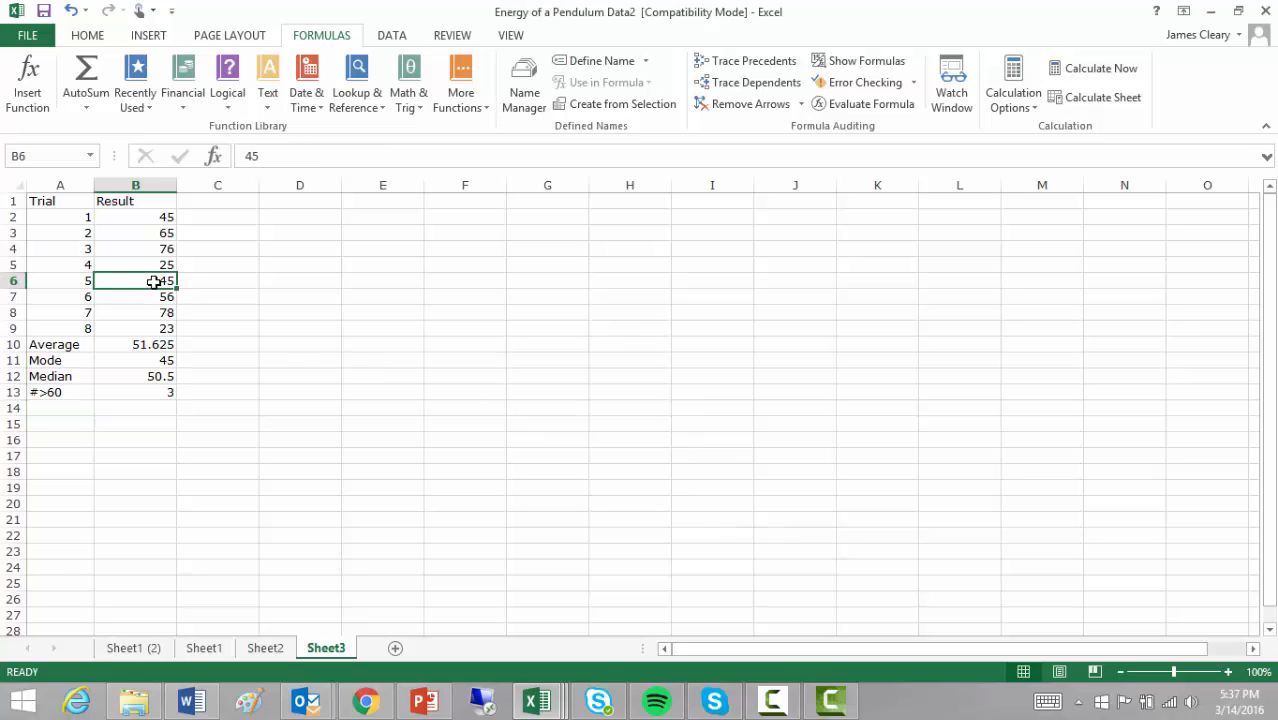
text(65)
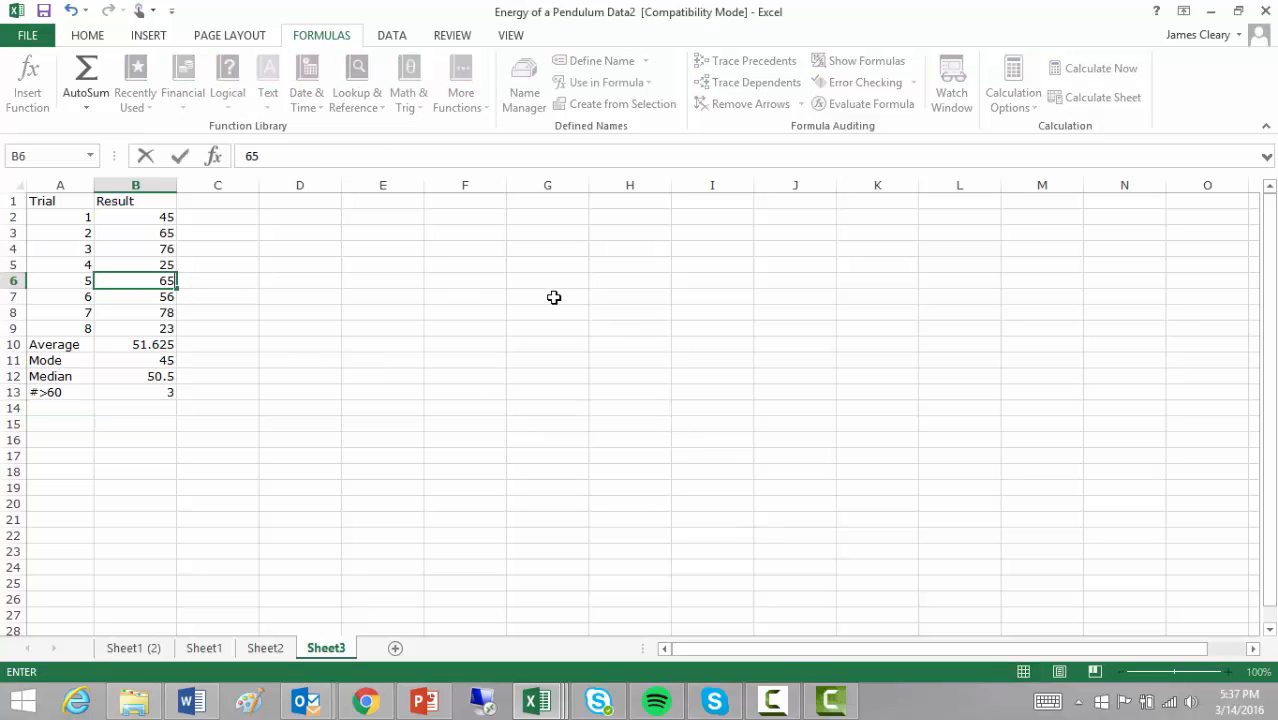
key(Return)
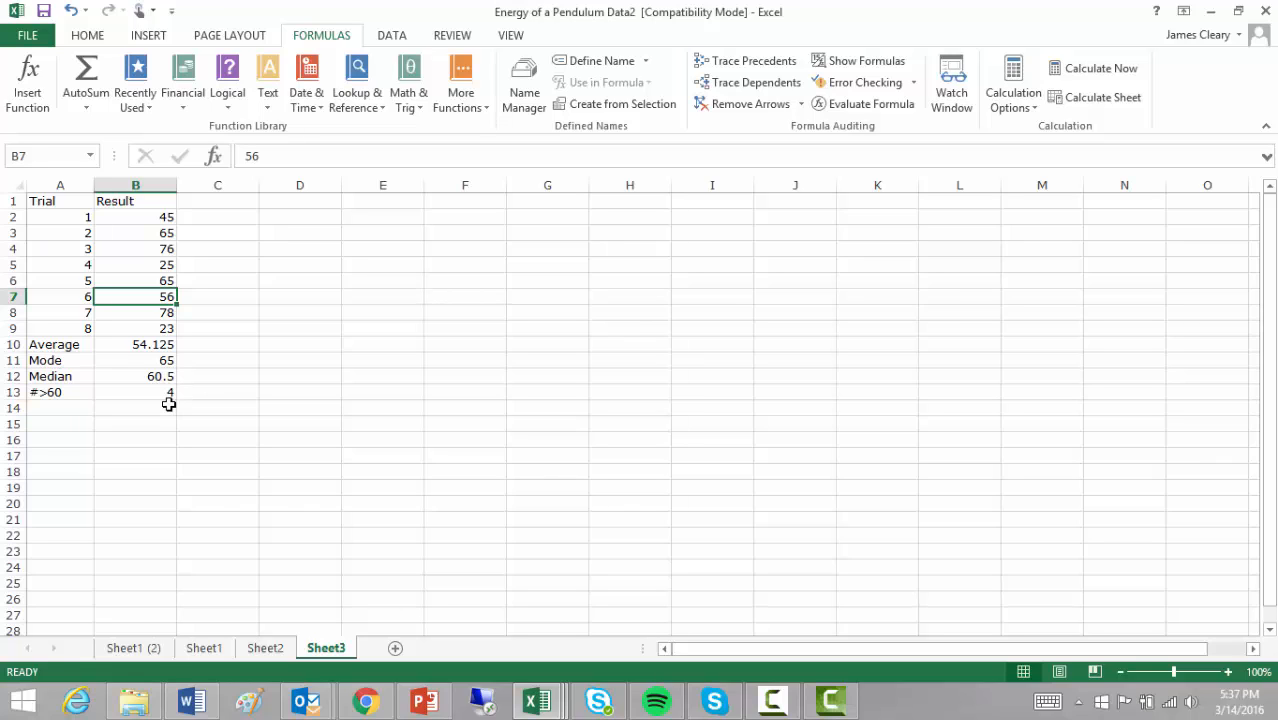
click(245, 217)
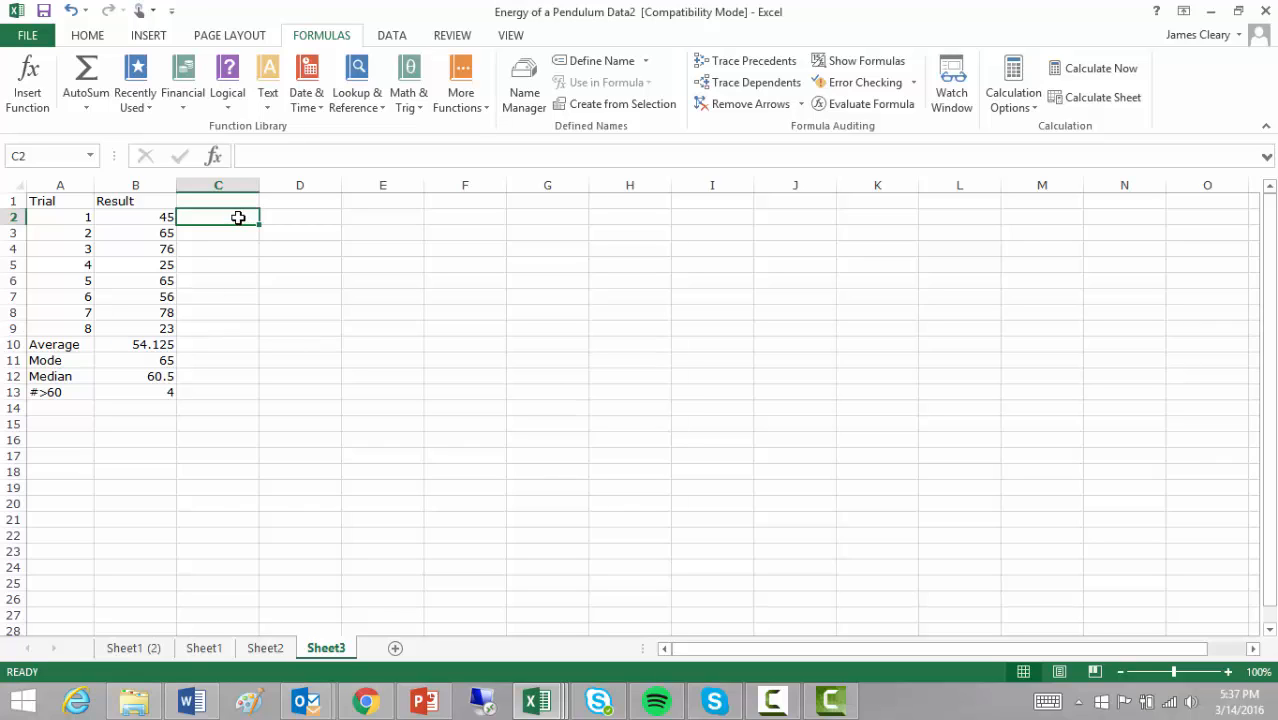
- Start an IF formula in C2 with the logical test B2>60
click(227, 102)
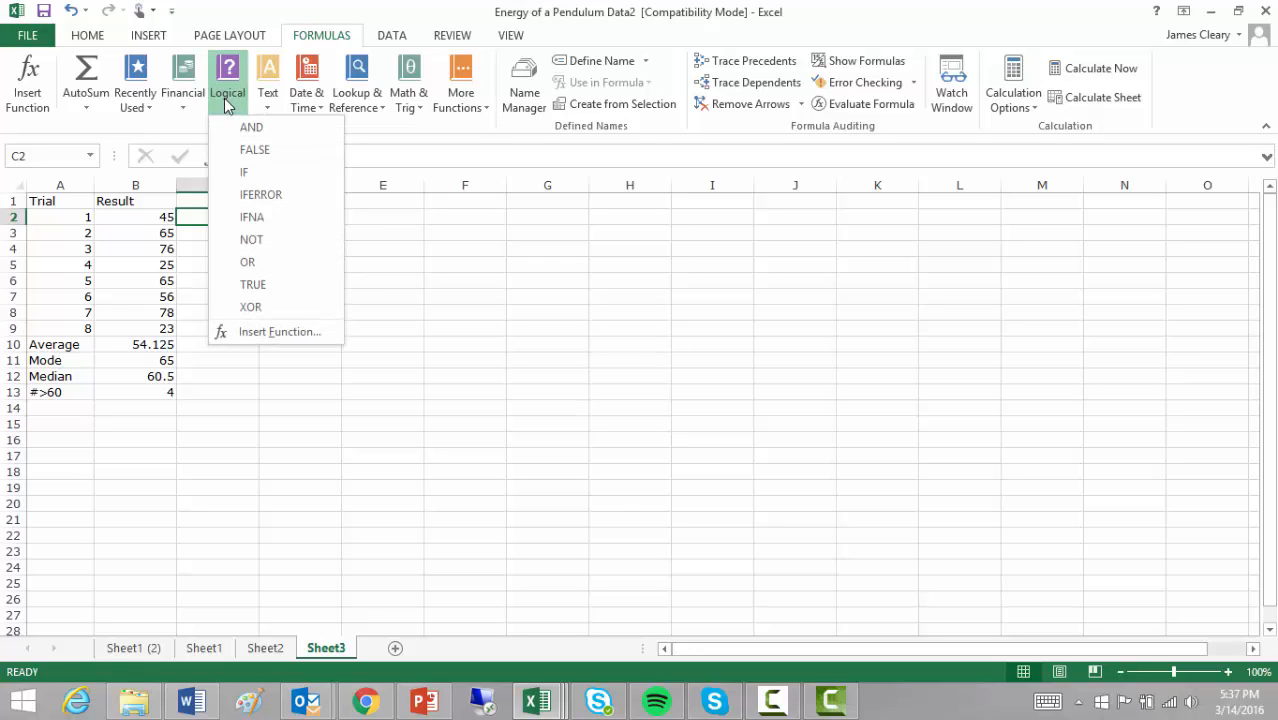
click(252, 172)
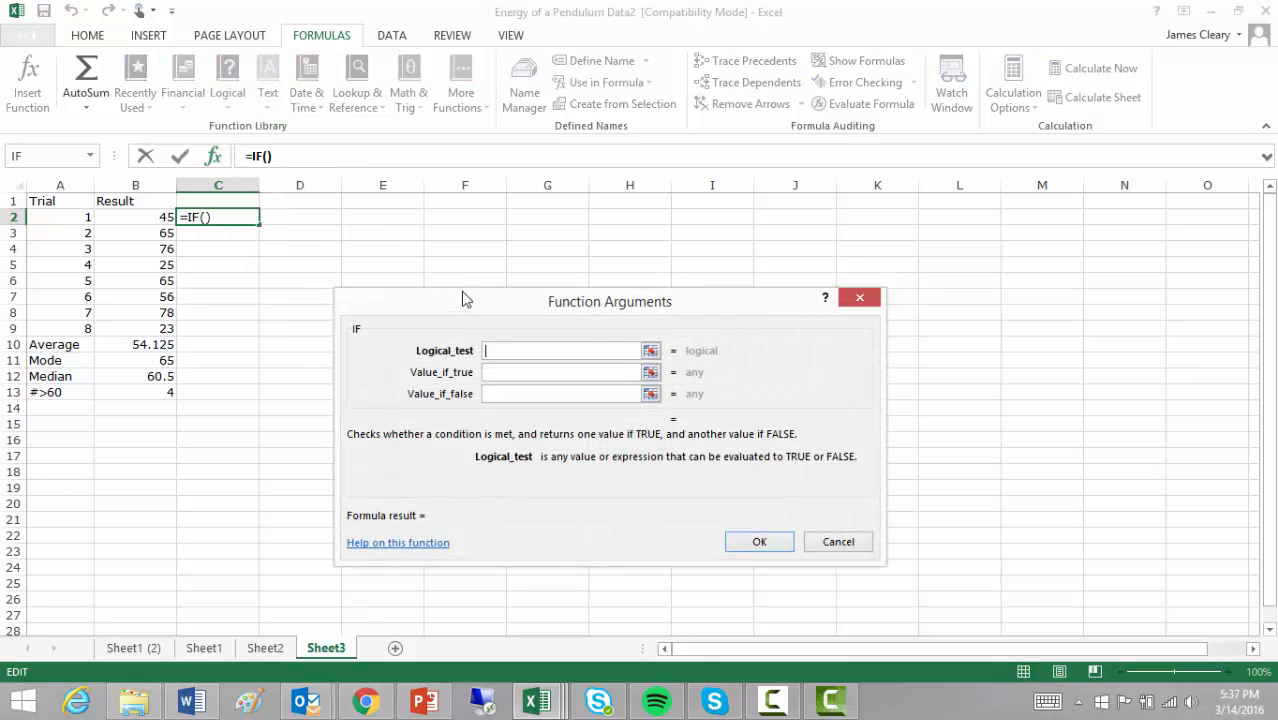
drag(465, 297, 463, 226)
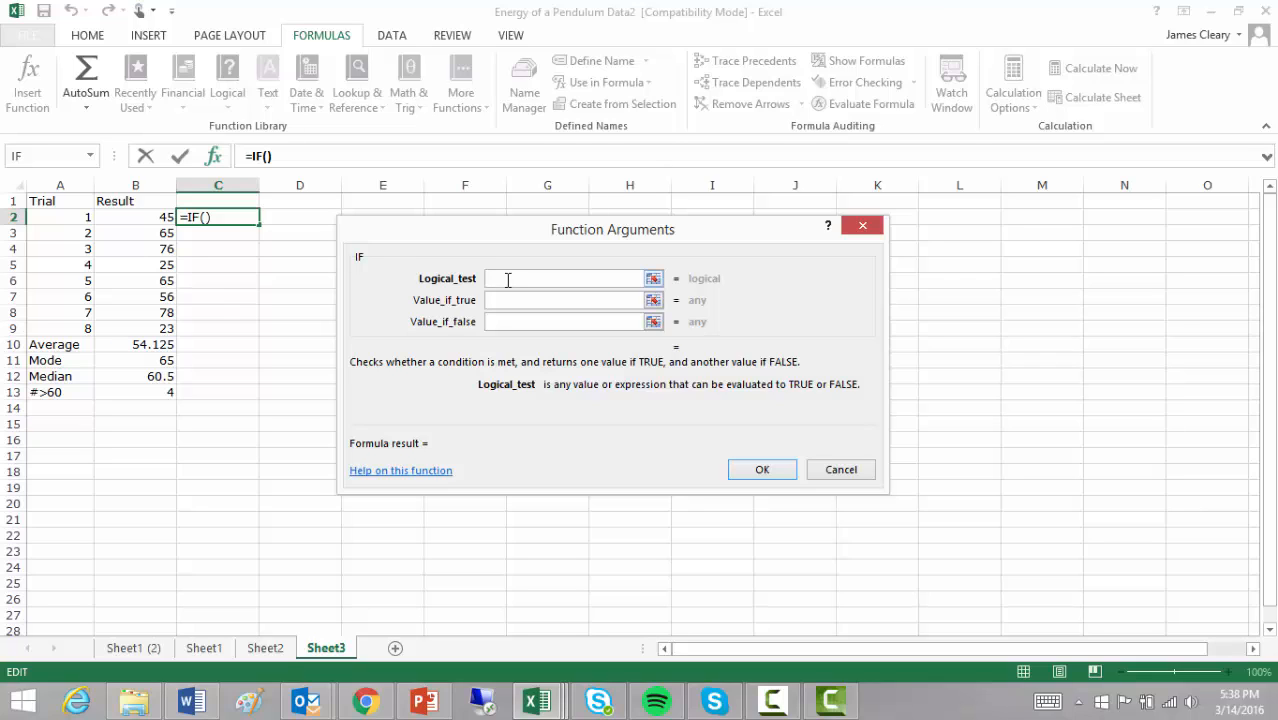
text(>60)
click(508, 300)
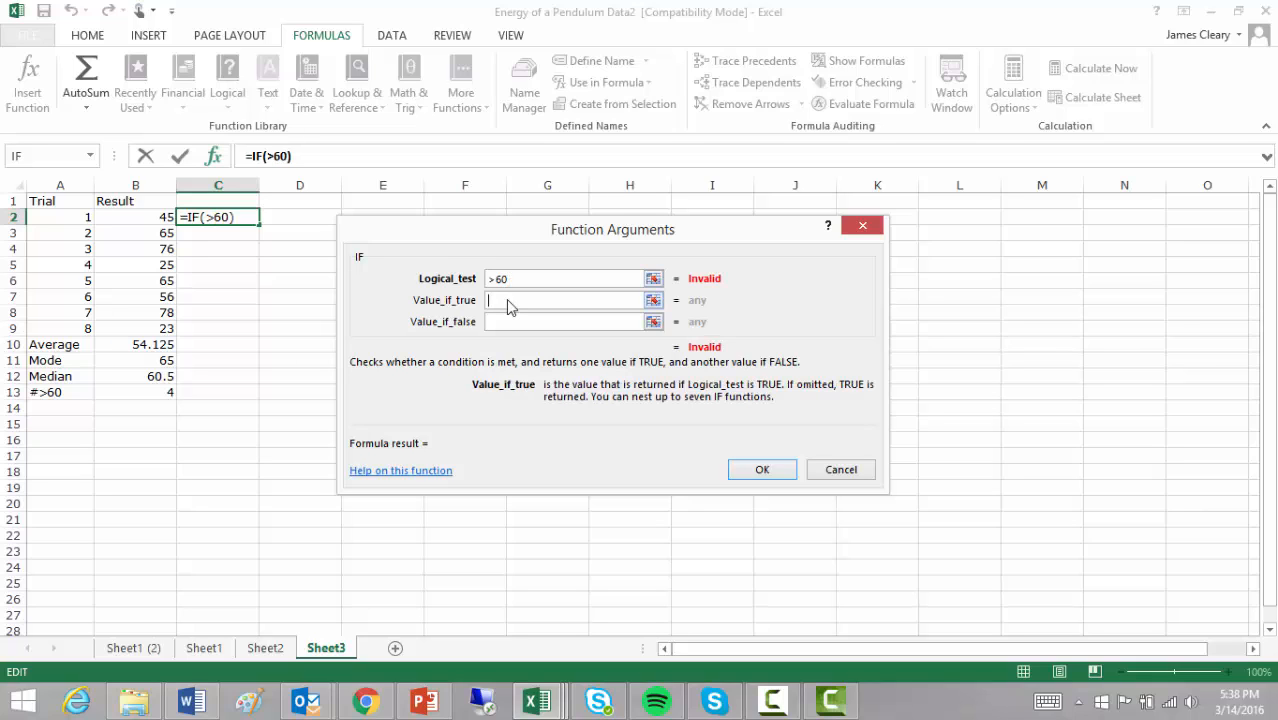
double_click(490, 279)
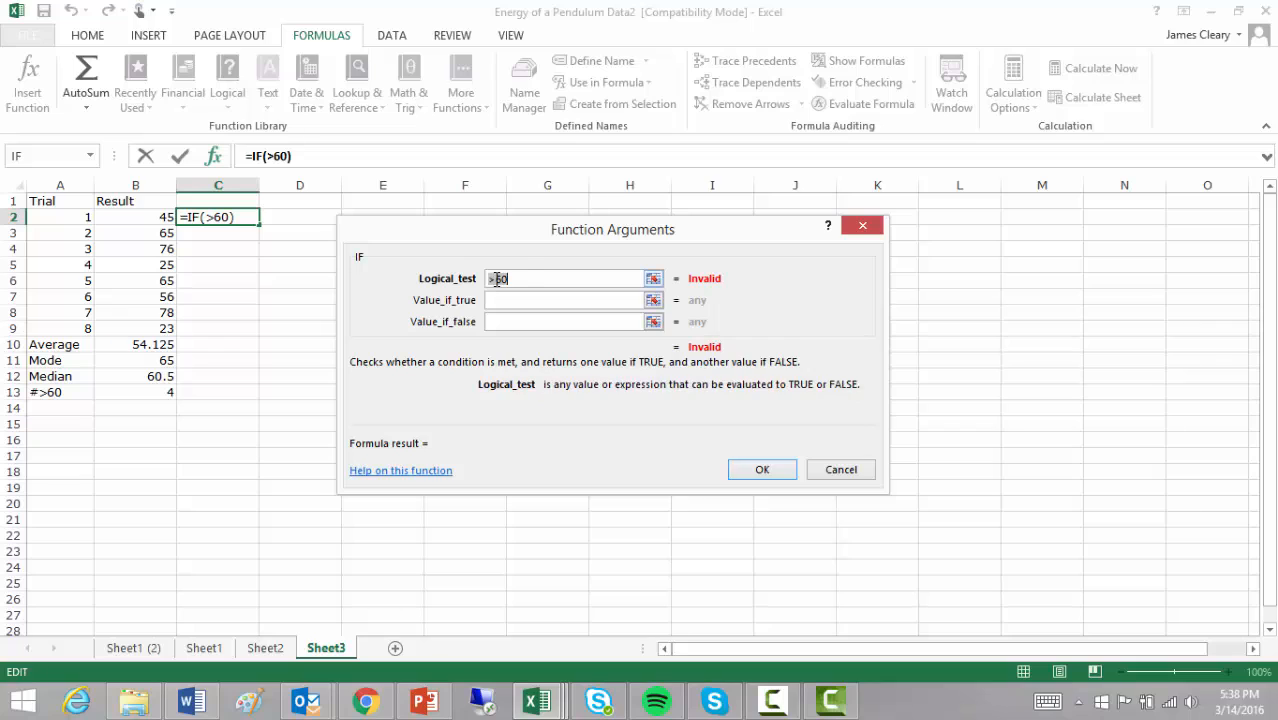
key(BackSpace)
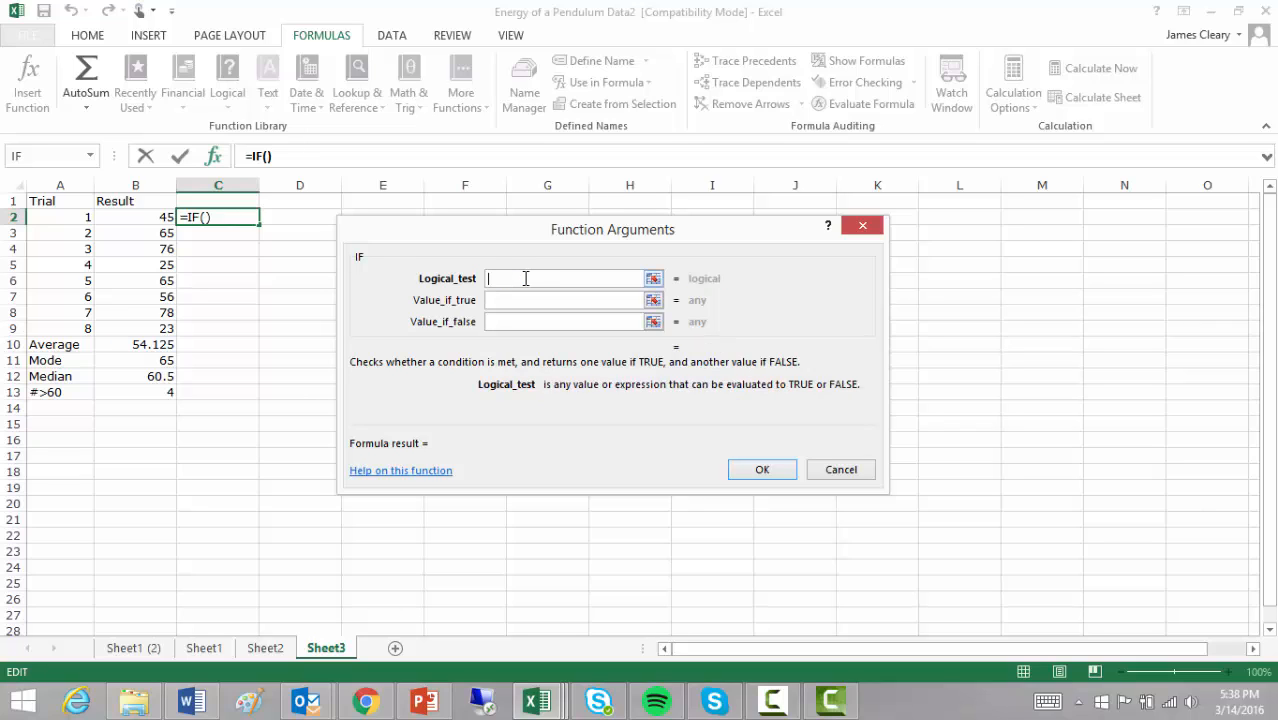
click(144, 216)
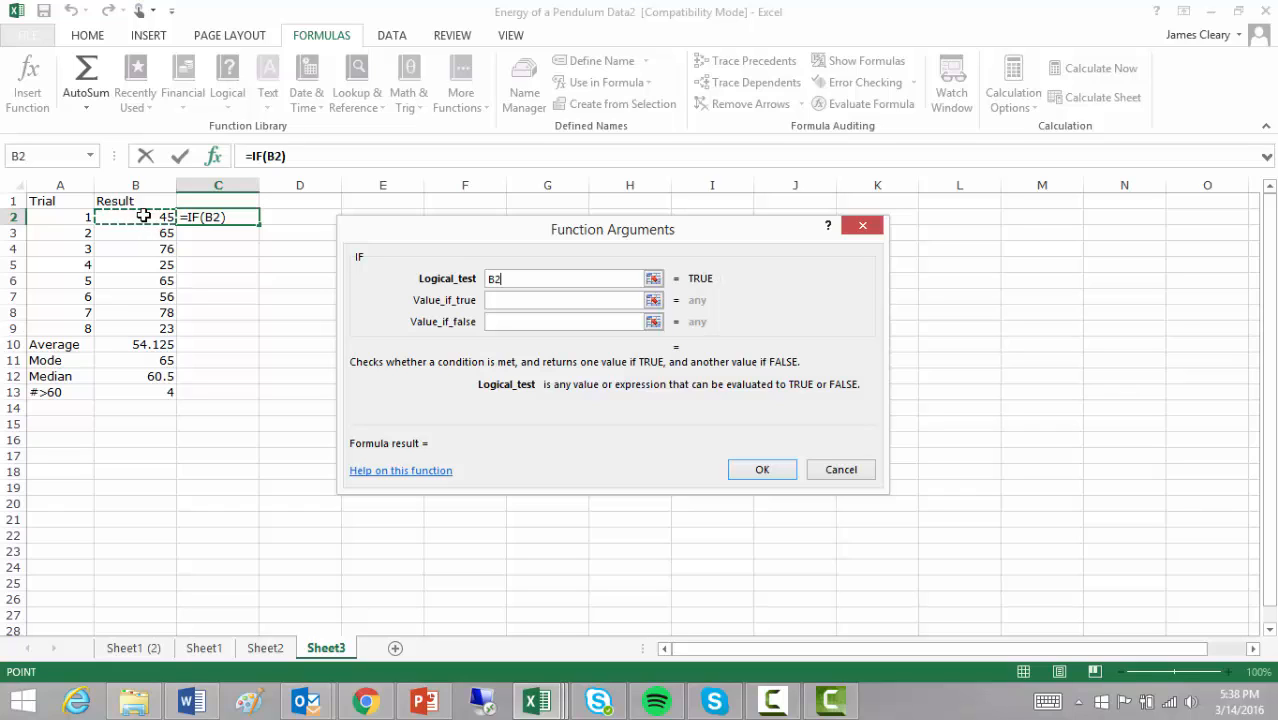
text(>60)
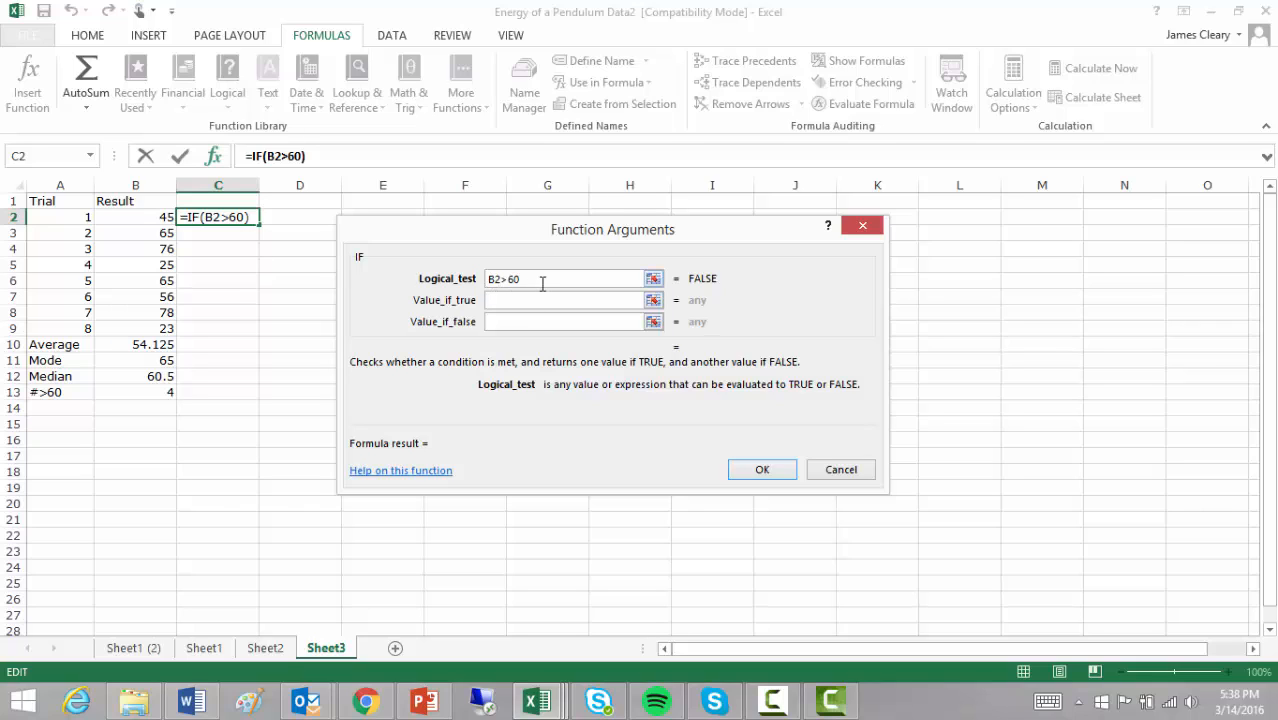
double_click(498, 283)
key(BackSpace)
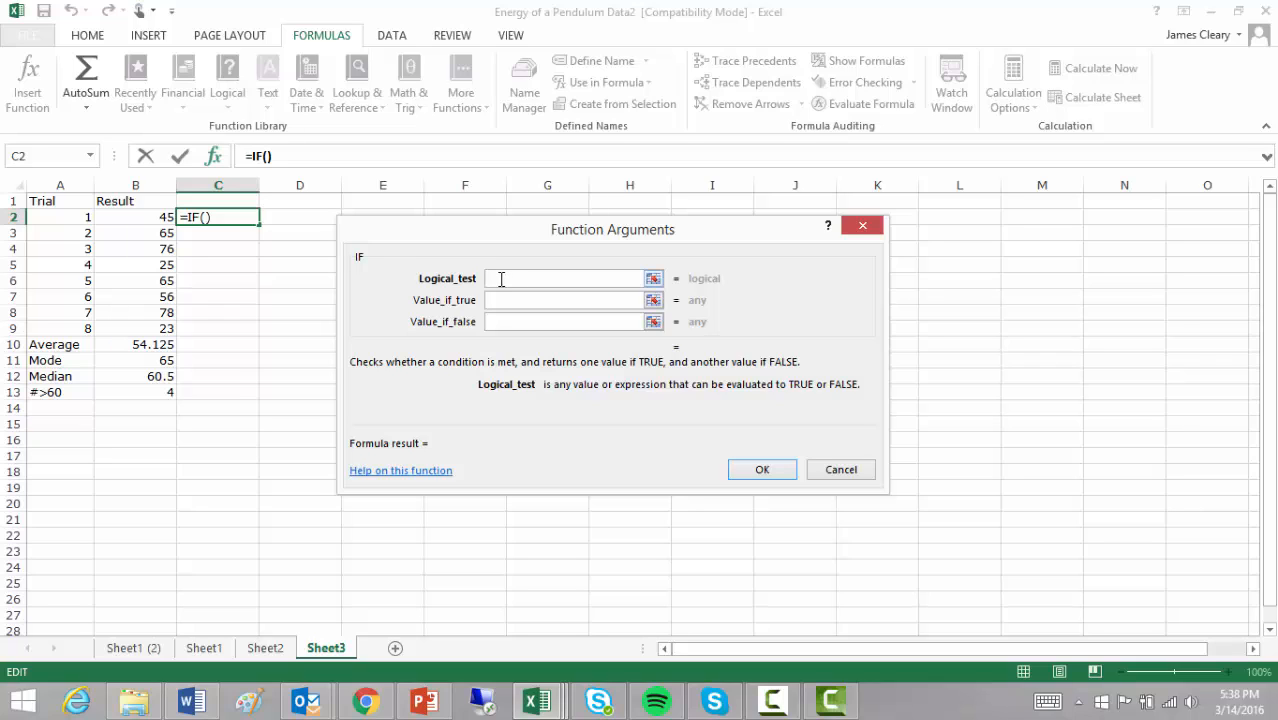
click(144, 216)
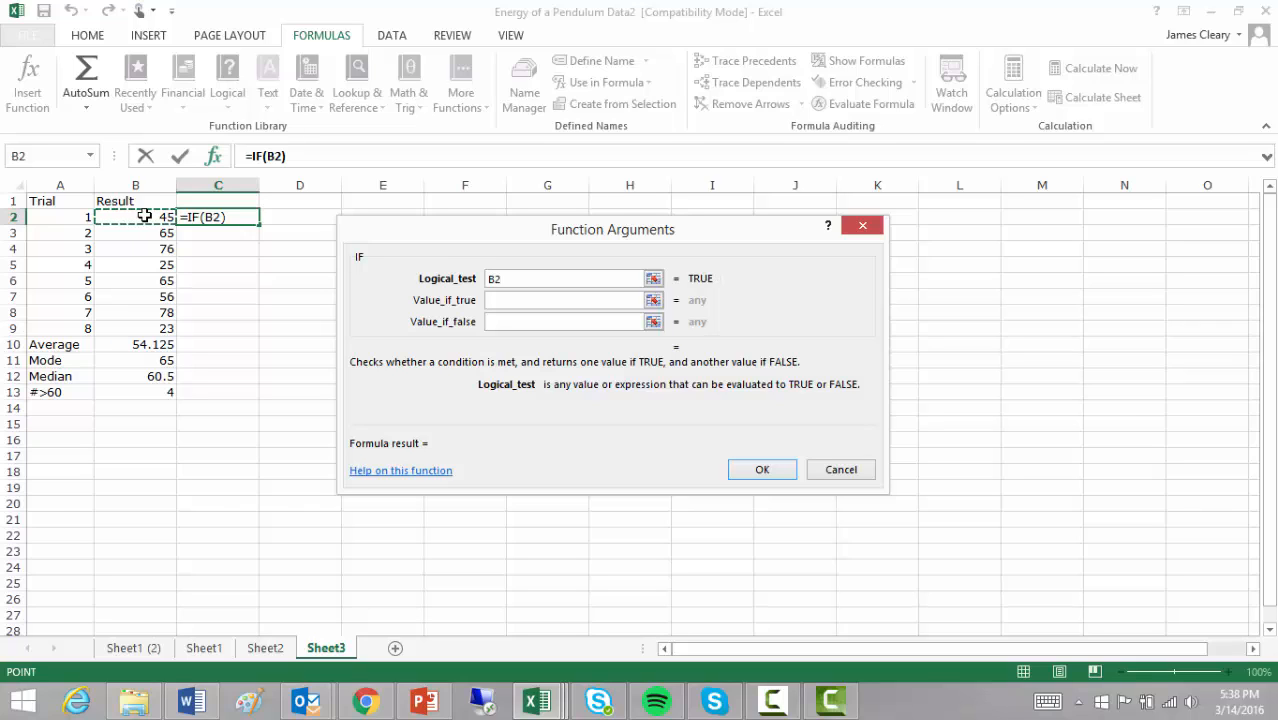
text(>60)
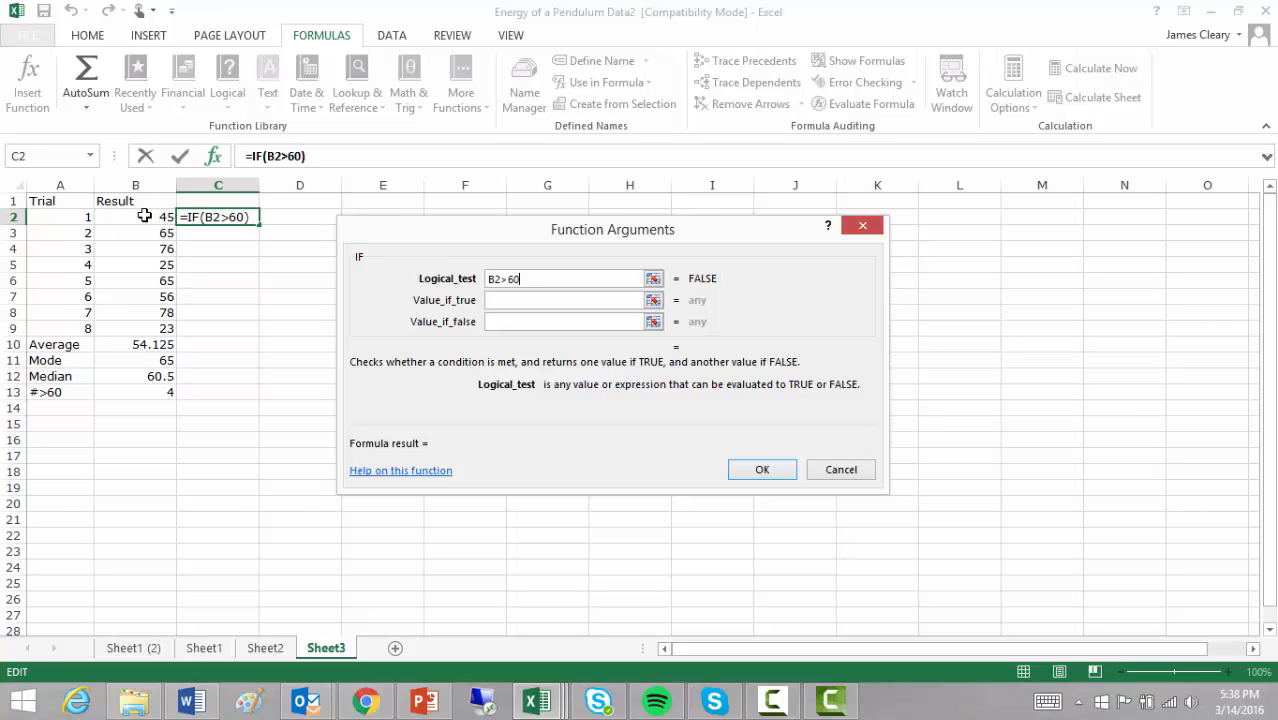
- Set the IF results to "Greater than 60" if true and "Less than 60" if false
click(529, 300)
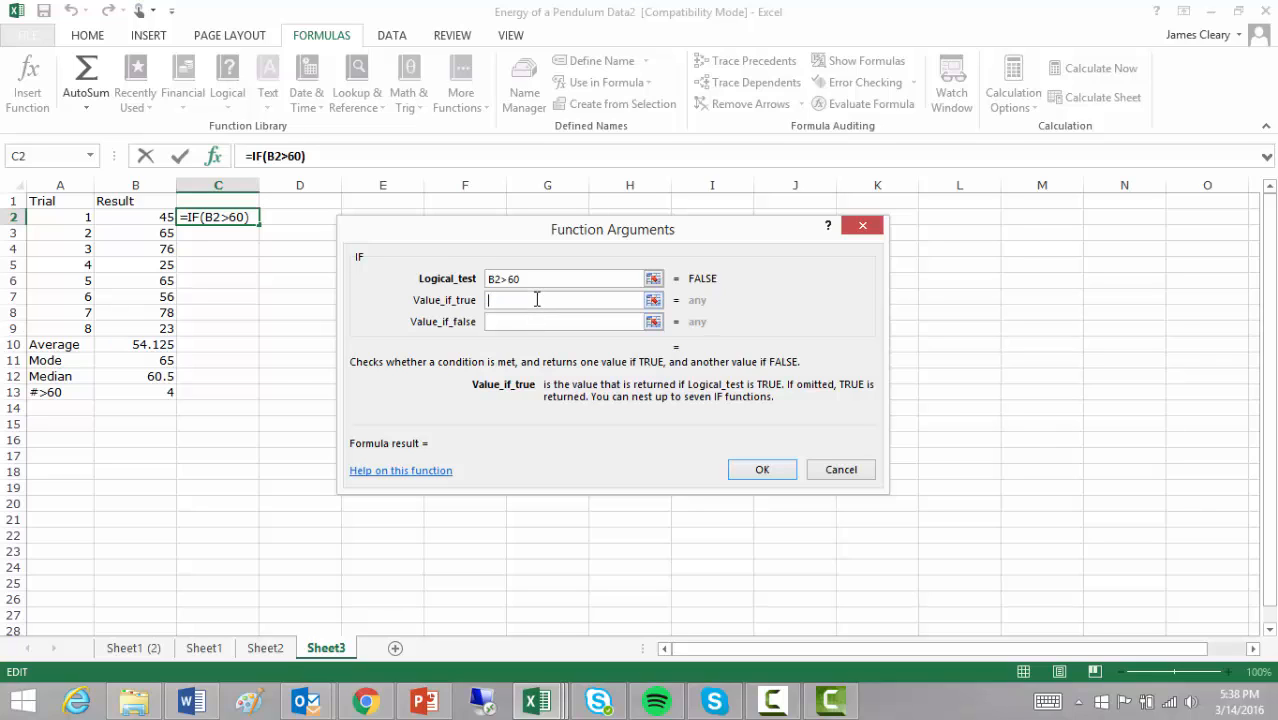
text(Great)
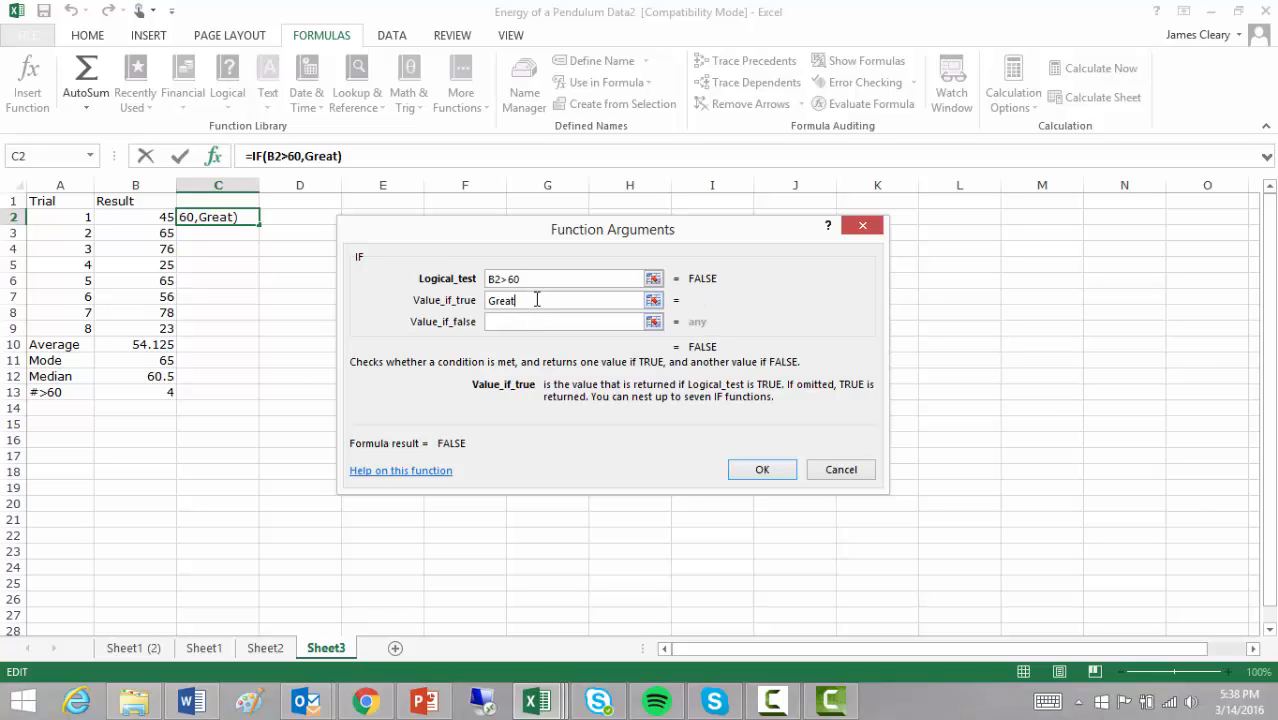
text(er than 60)
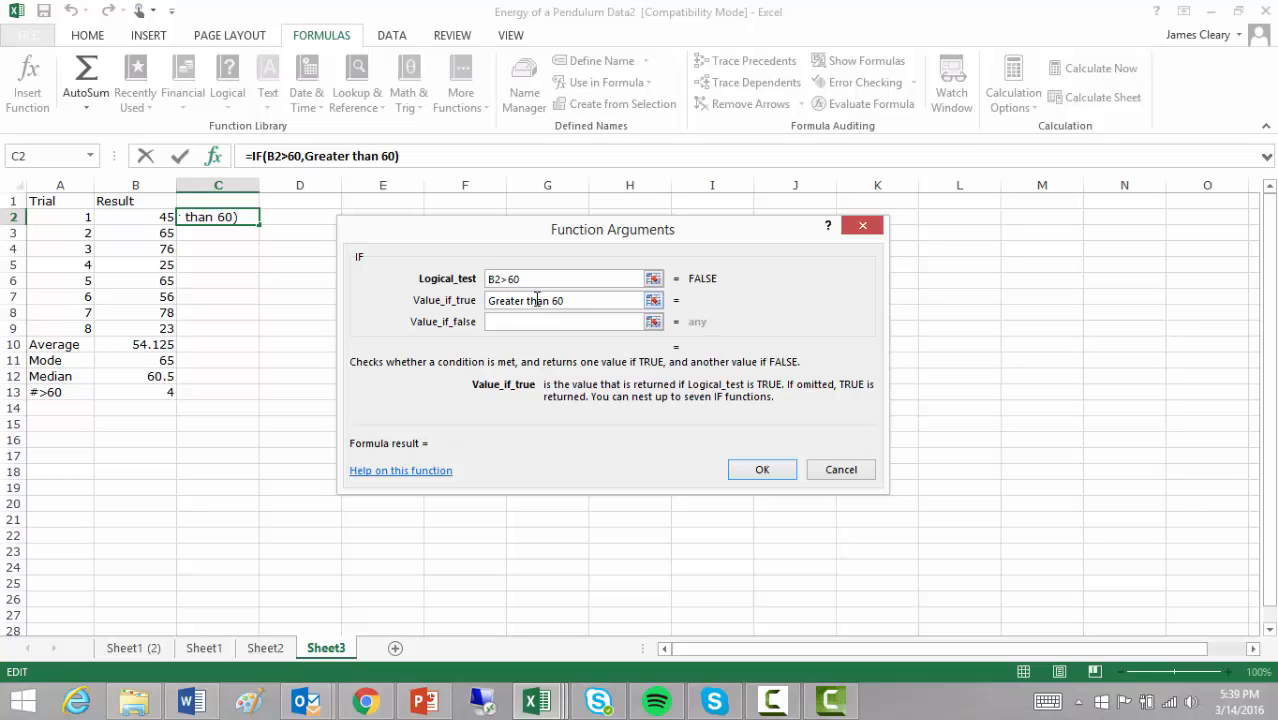
key(Tab)
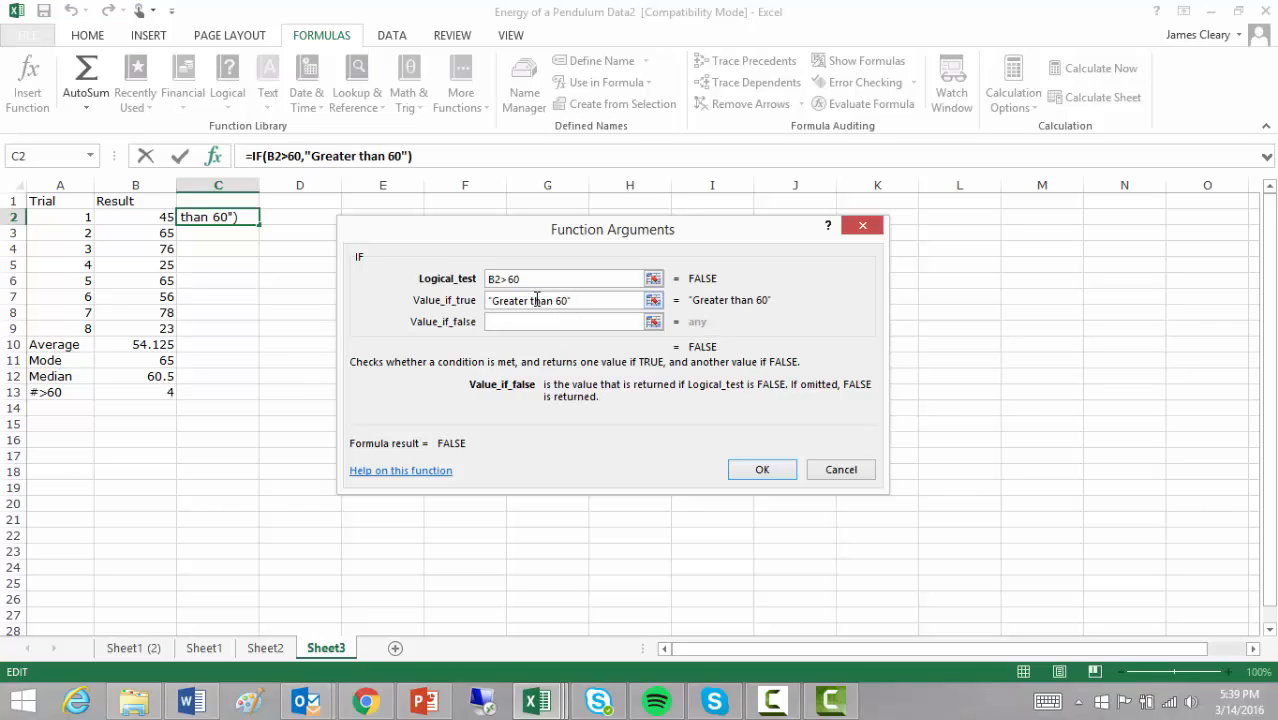
text(Less tha)
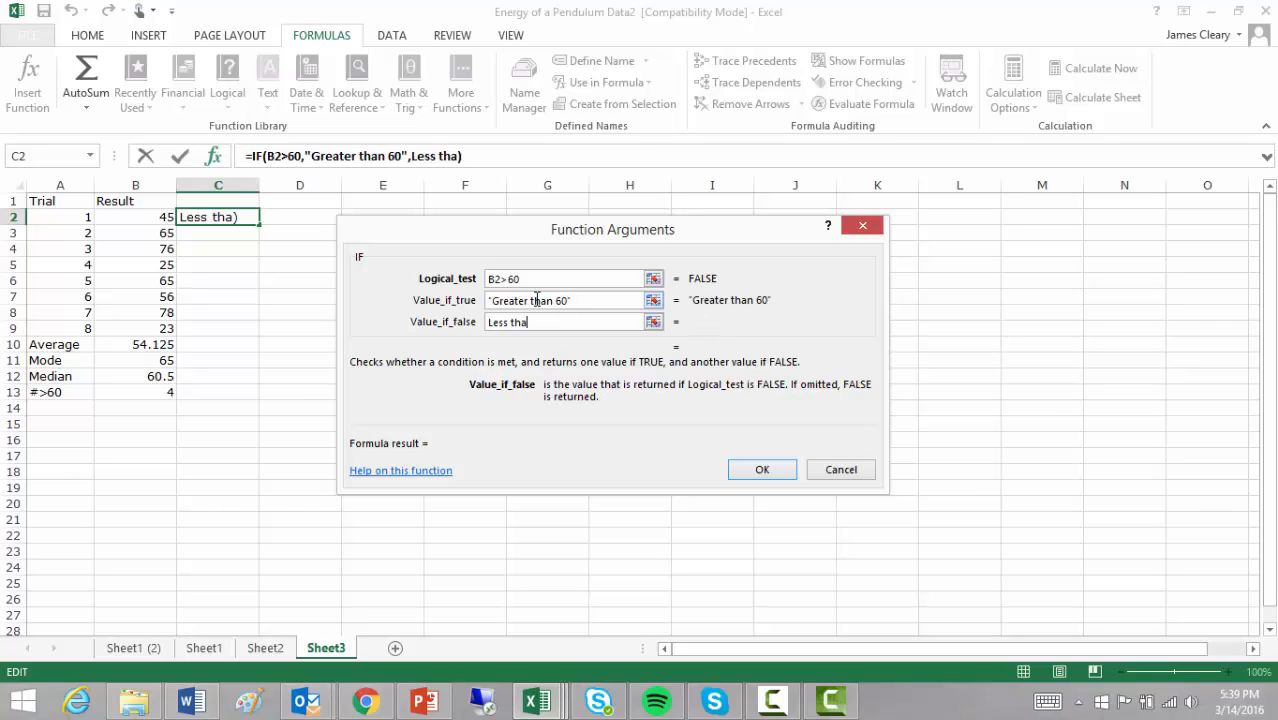
text(n 60)
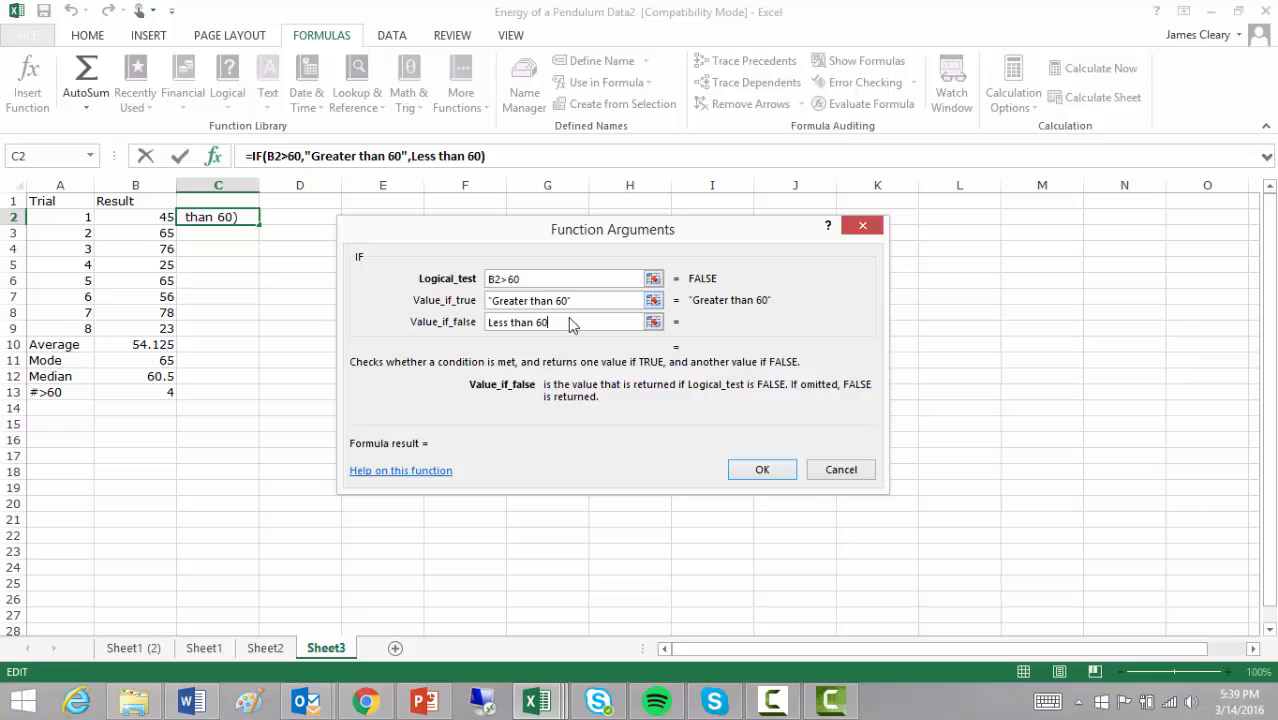
click(789, 474)
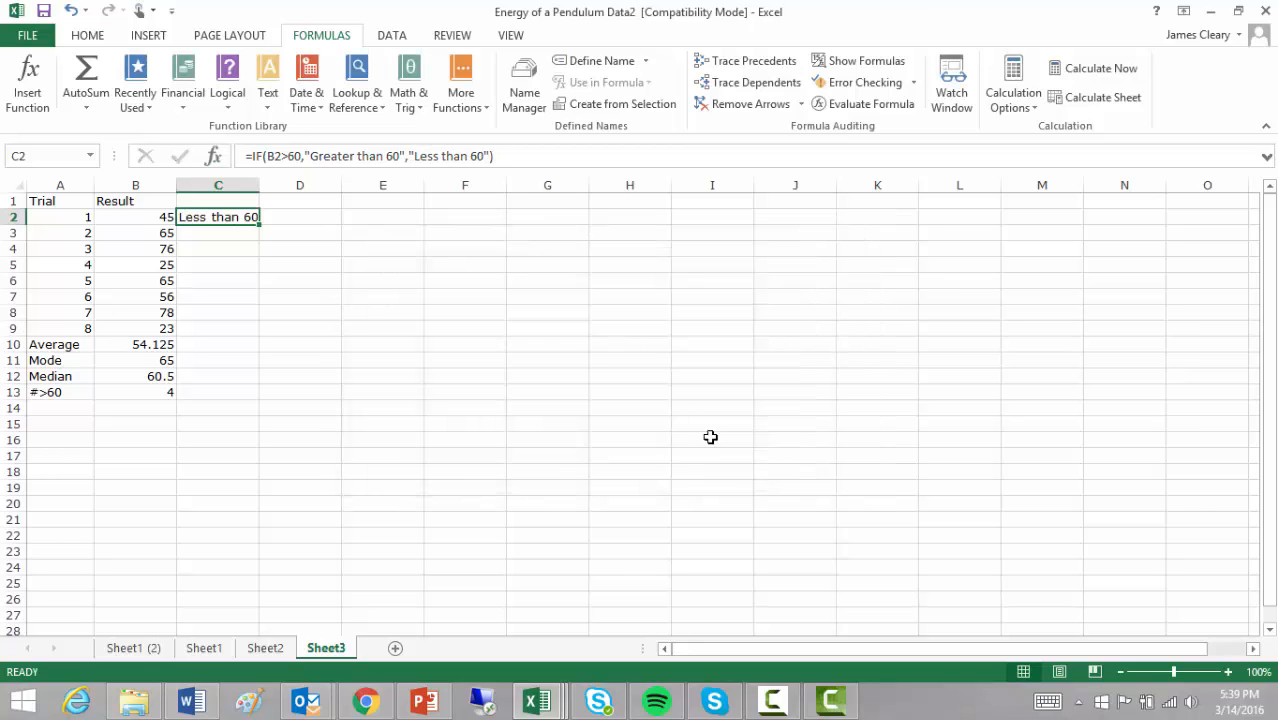
- Fill the IF labels down from C2 to C9 and autofit column C
double_click(259, 186)
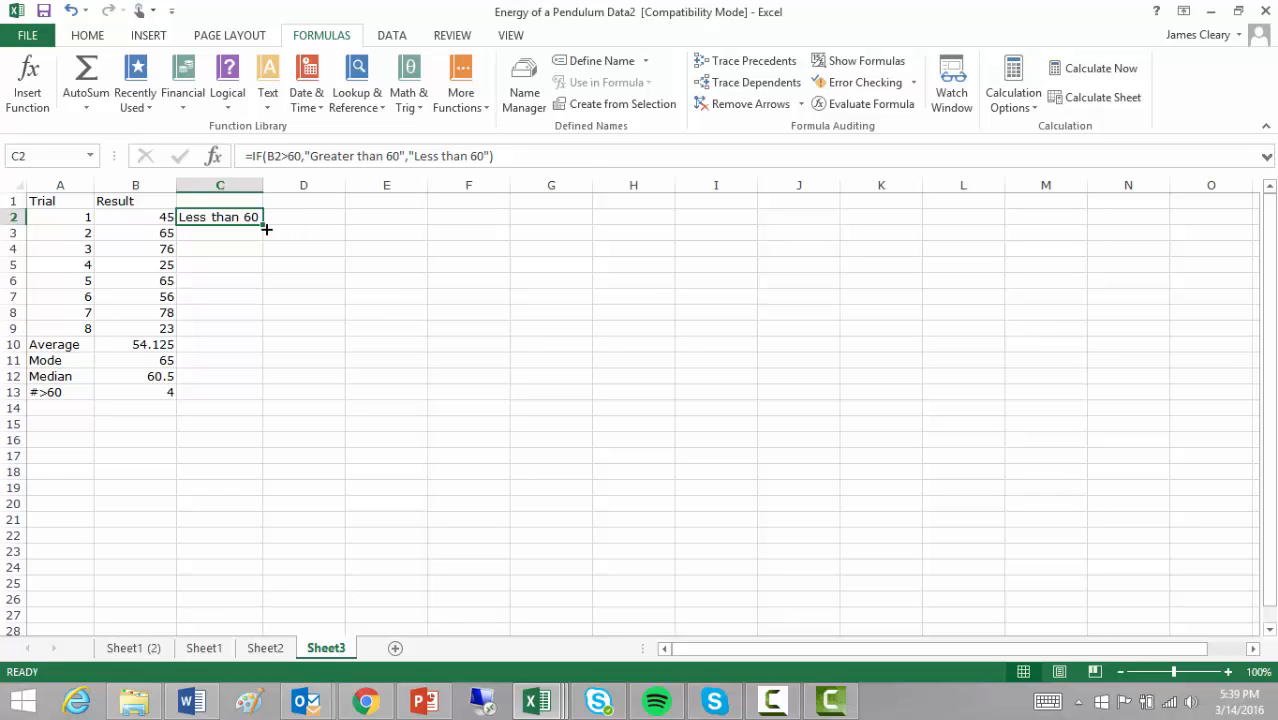
drag(264, 227, 261, 334)
double_click(263, 186)
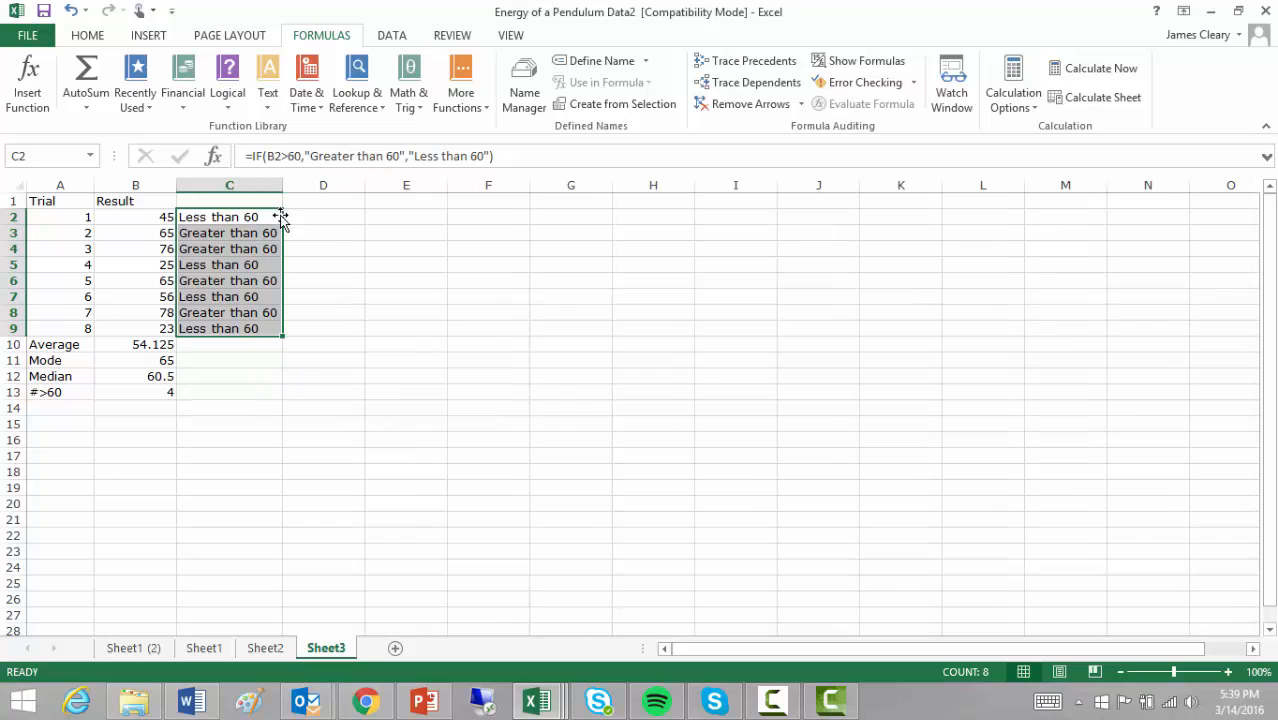
click(454, 360)
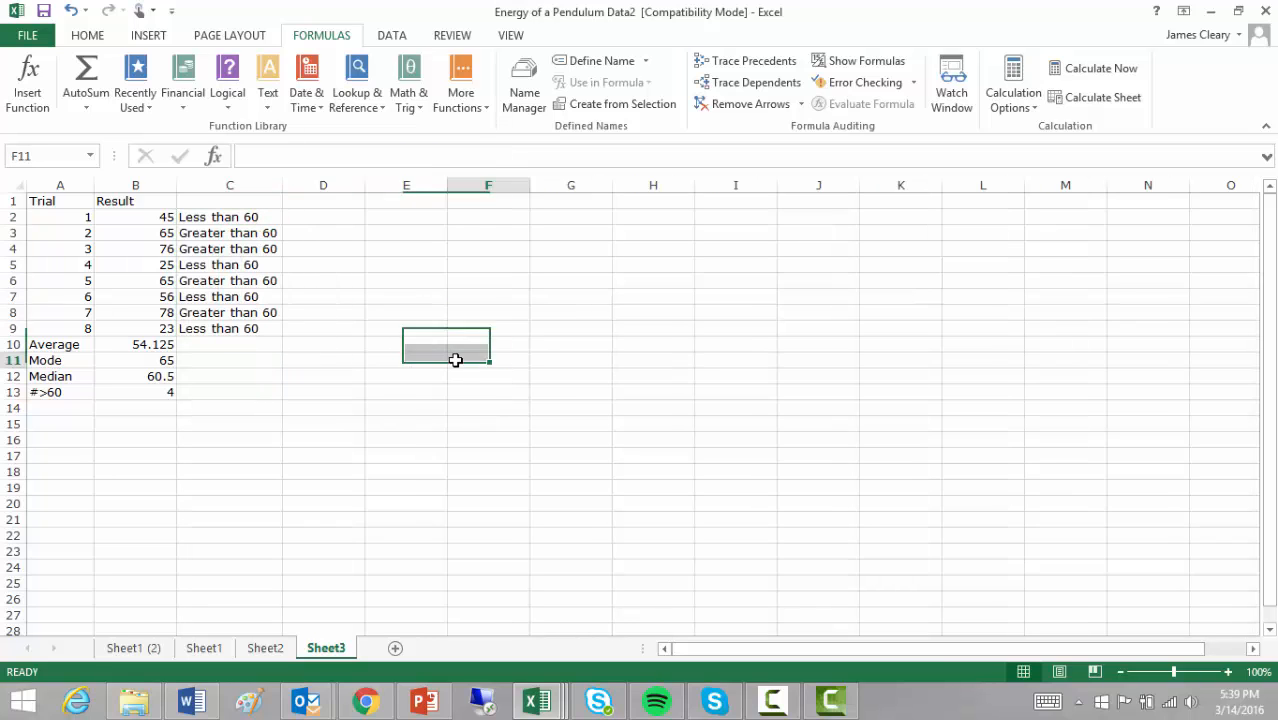
- Change trial 4's result in B5 to 75, then switch to Camtasia Studio
click(170, 266)
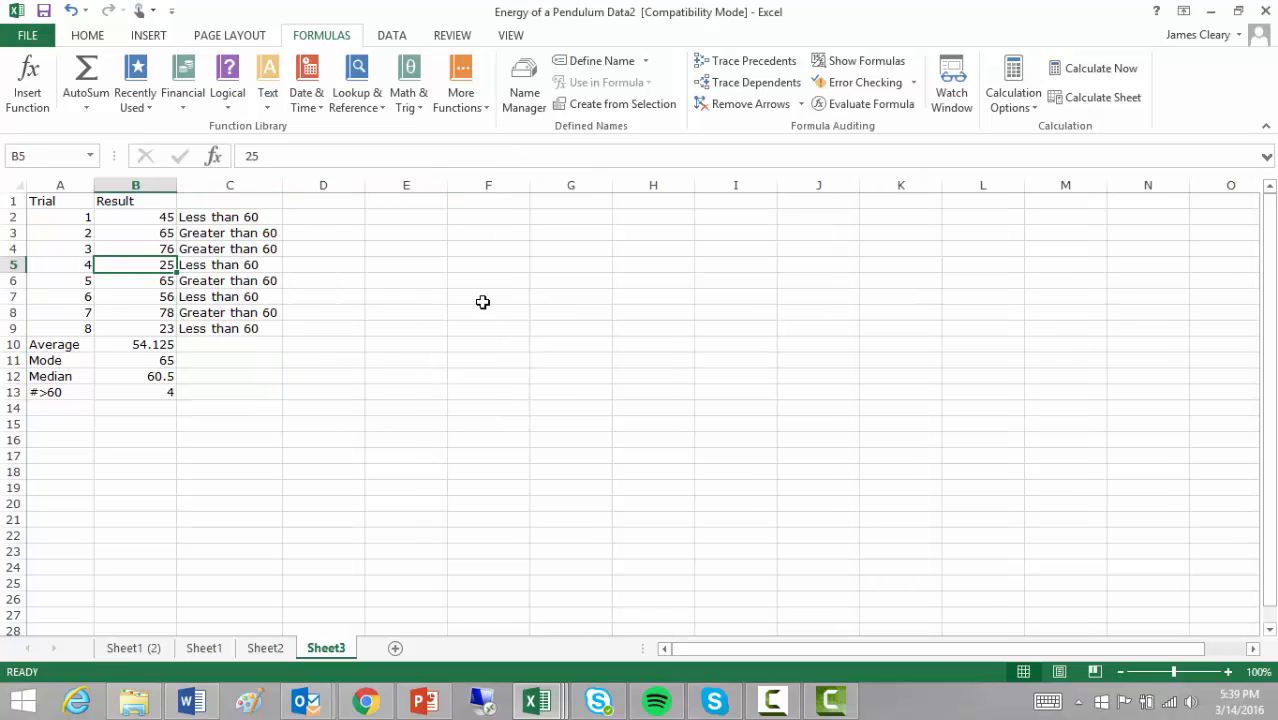
text(75)
key(Return)
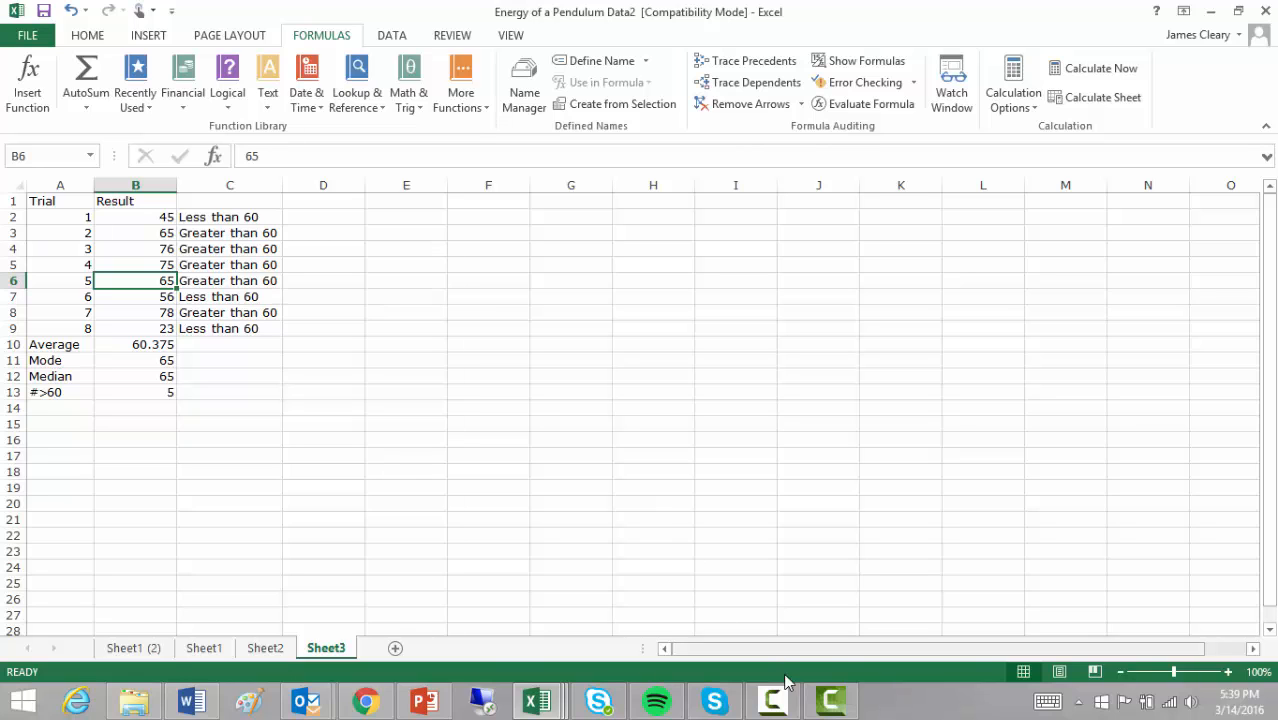
click(810, 703)
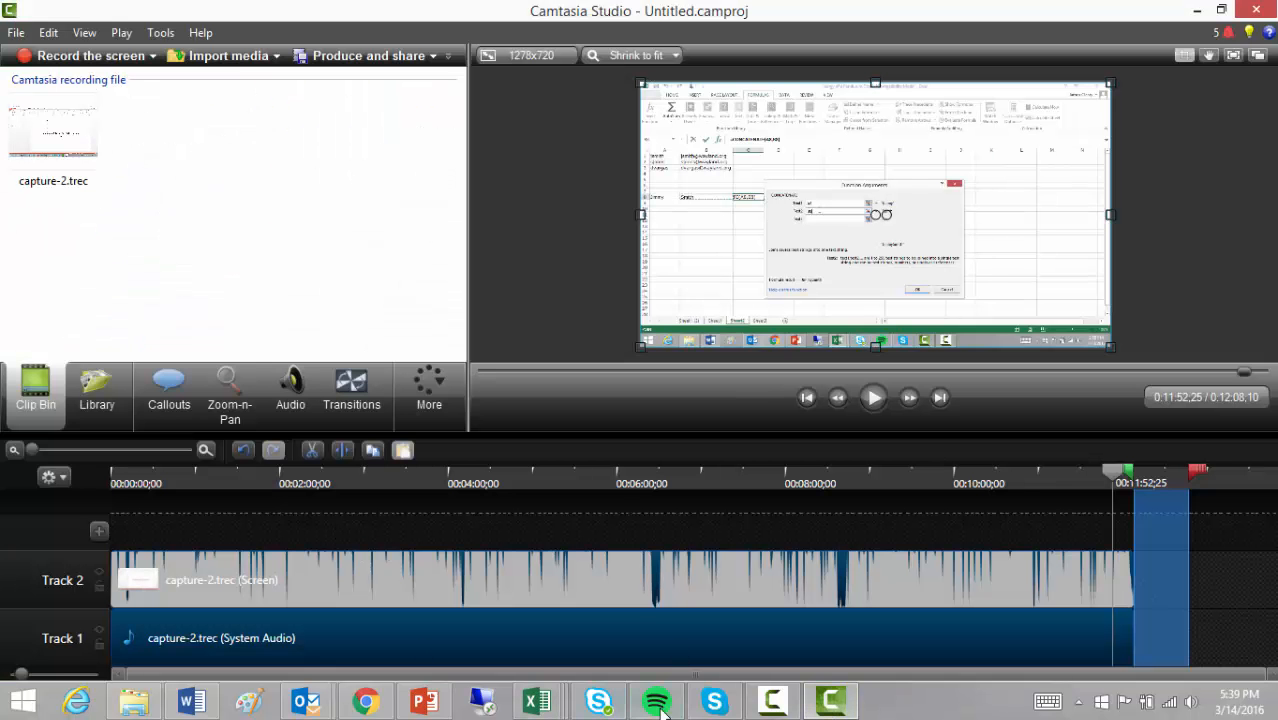